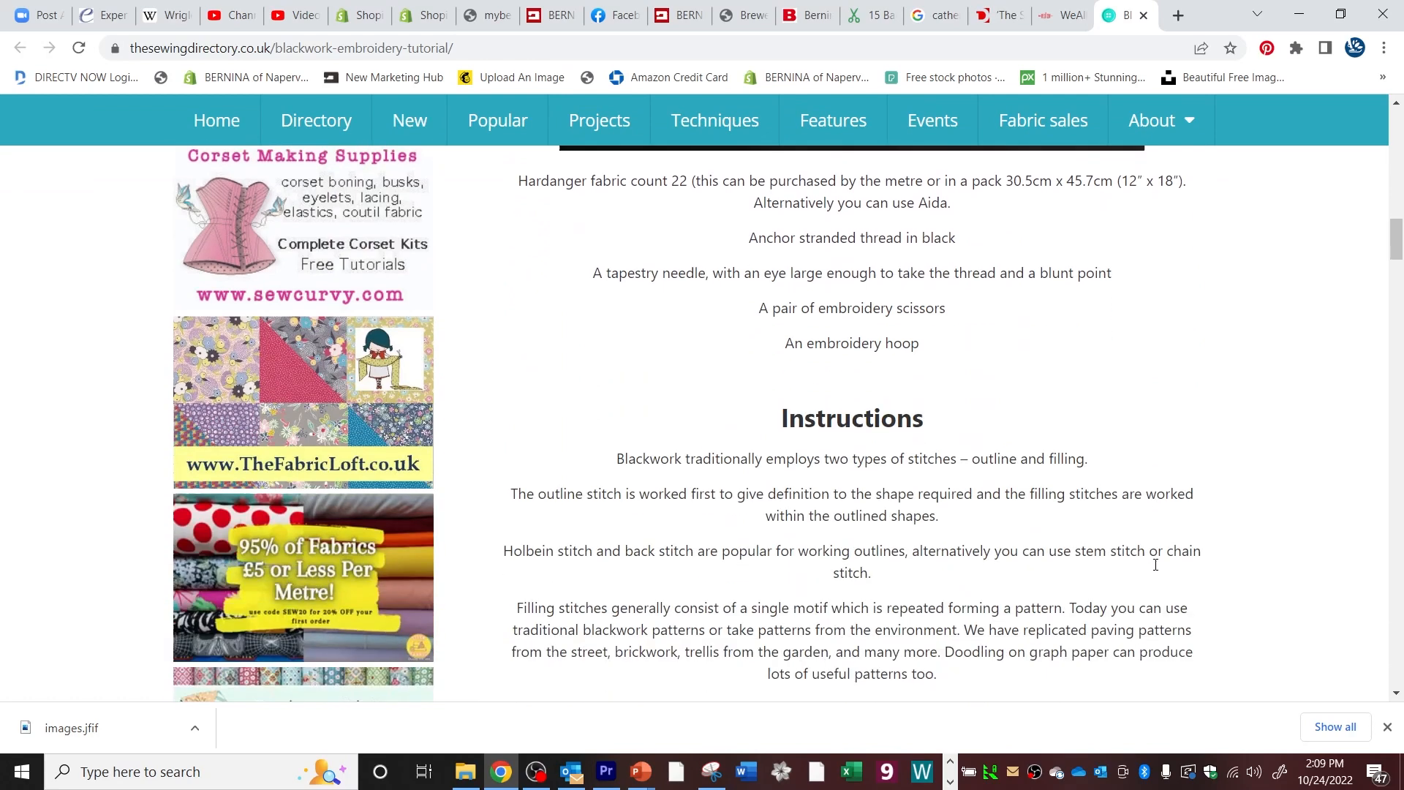
Examine the blackwork embroidery tutorial's outline stitches, running stitch, Holbein, cross stitch and box-based filling pattern samples.
{"action": "scroll", "coordinate": [1155, 569], "scroll_direction": "down", "scroll_amount": 8}
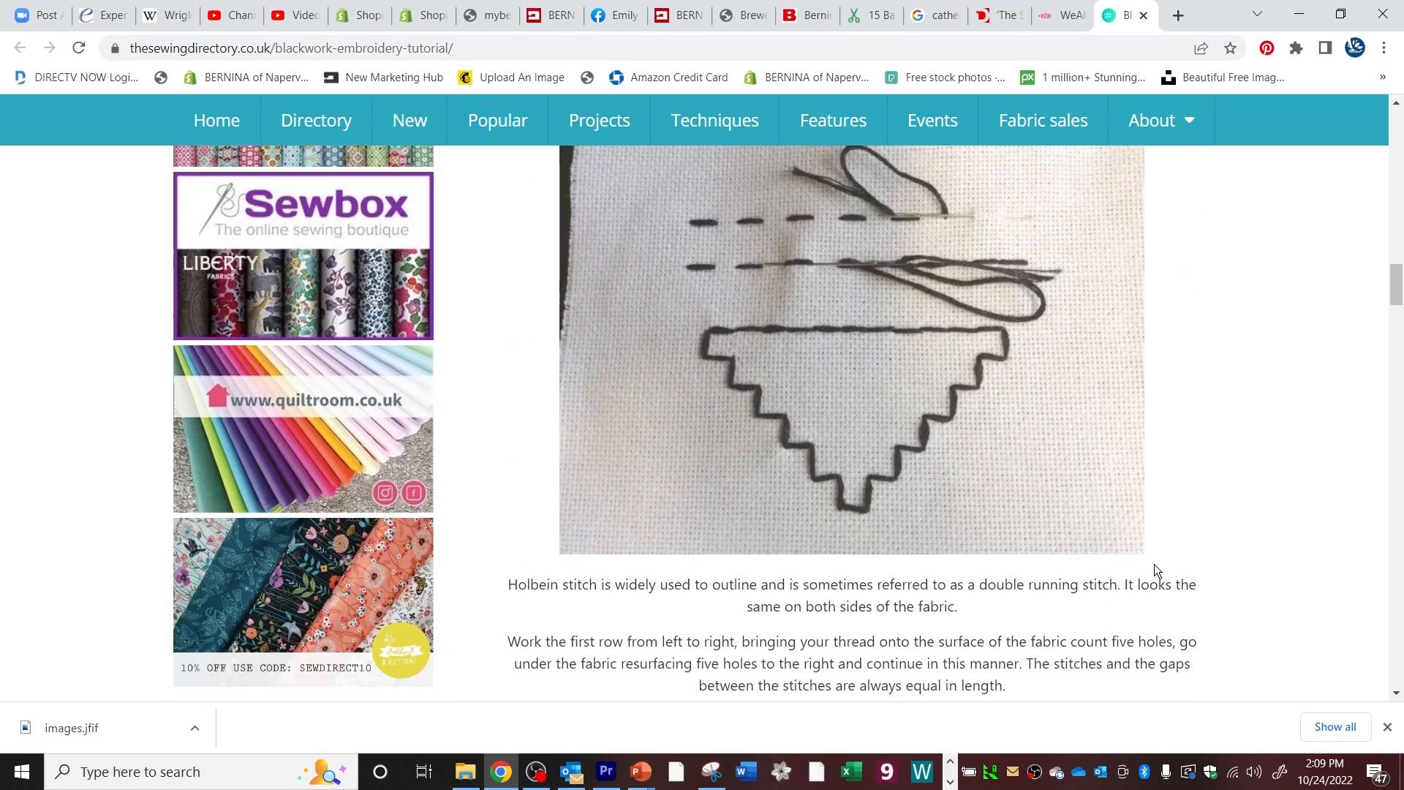
{"action": "scroll", "coordinate": [1154, 563], "scroll_direction": "down", "scroll_amount": 9}
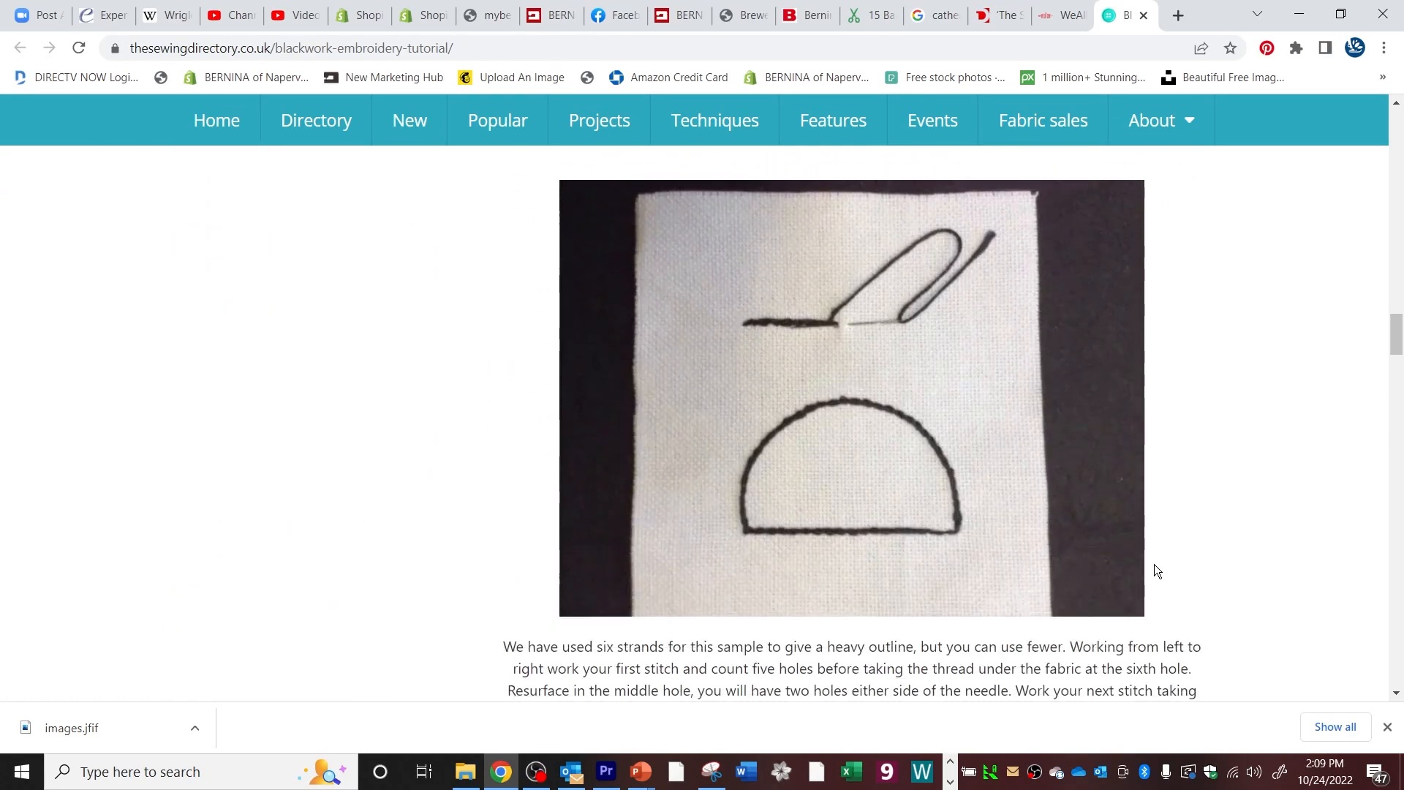
{"action": "scroll", "coordinate": [1154, 564], "scroll_direction": "down", "scroll_amount": 9}
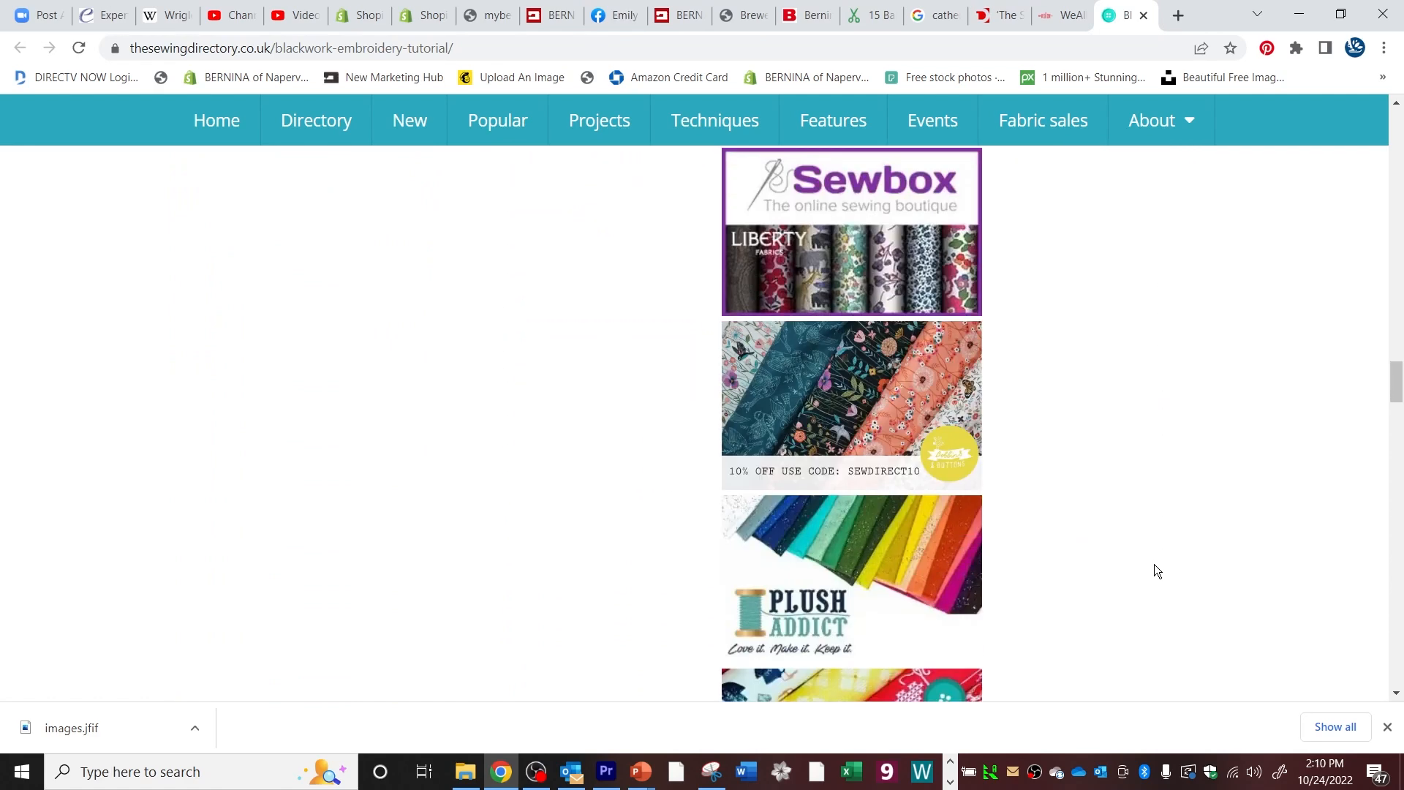
{"action": "scroll", "coordinate": [1154, 564], "scroll_direction": "down", "scroll_amount": 11}
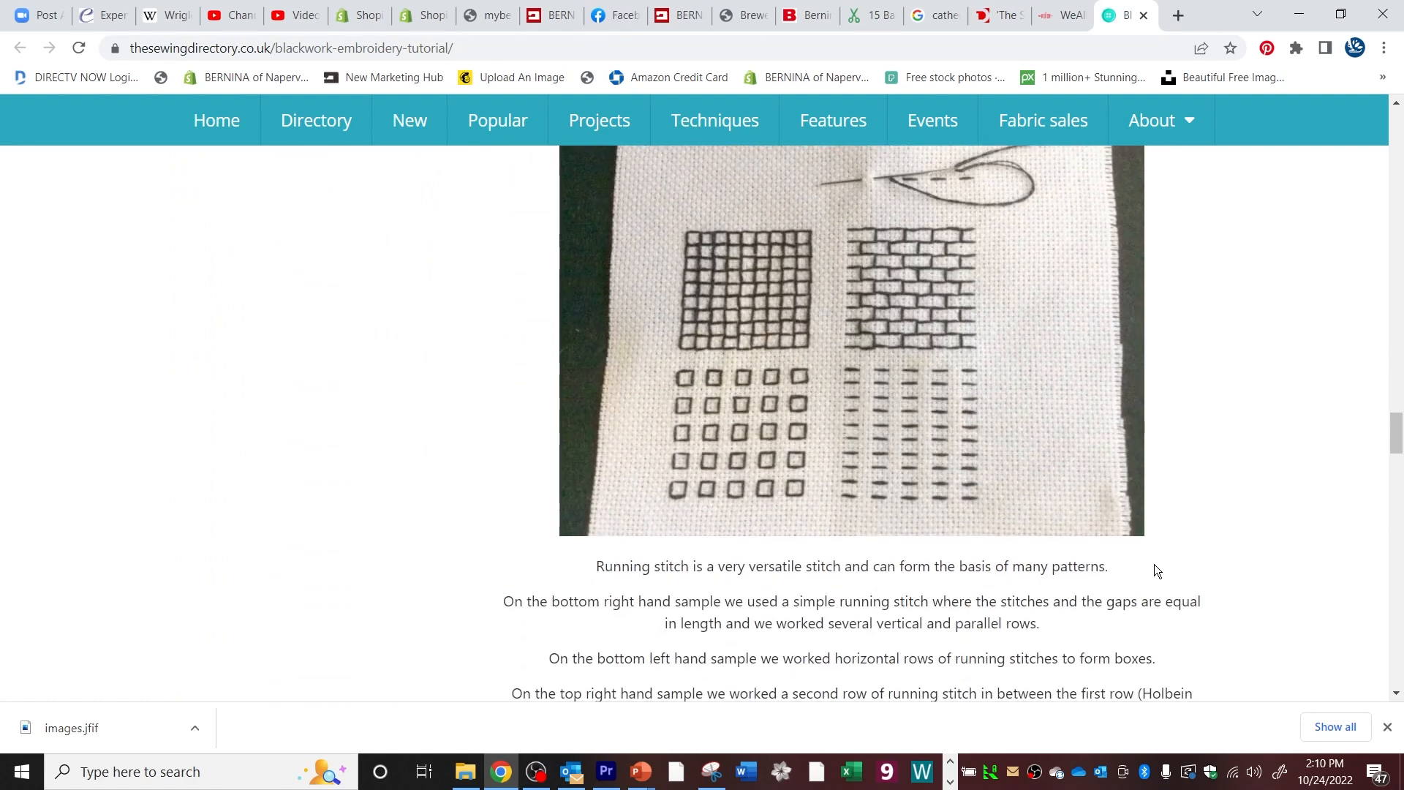
{"action": "scroll", "coordinate": [1154, 564], "scroll_direction": "down", "scroll_amount": 9}
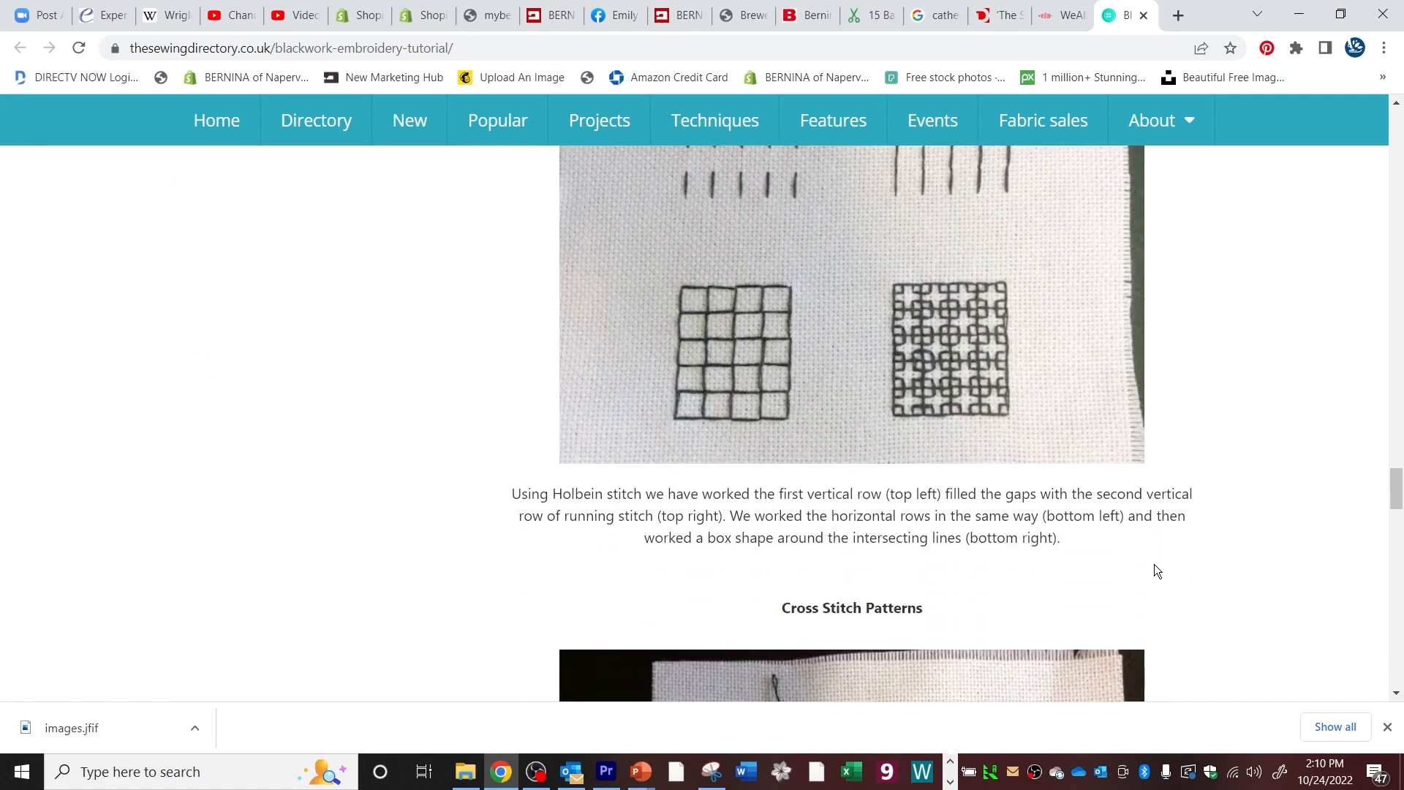
{"action": "scroll", "coordinate": [1154, 564], "scroll_direction": "down", "scroll_amount": 11}
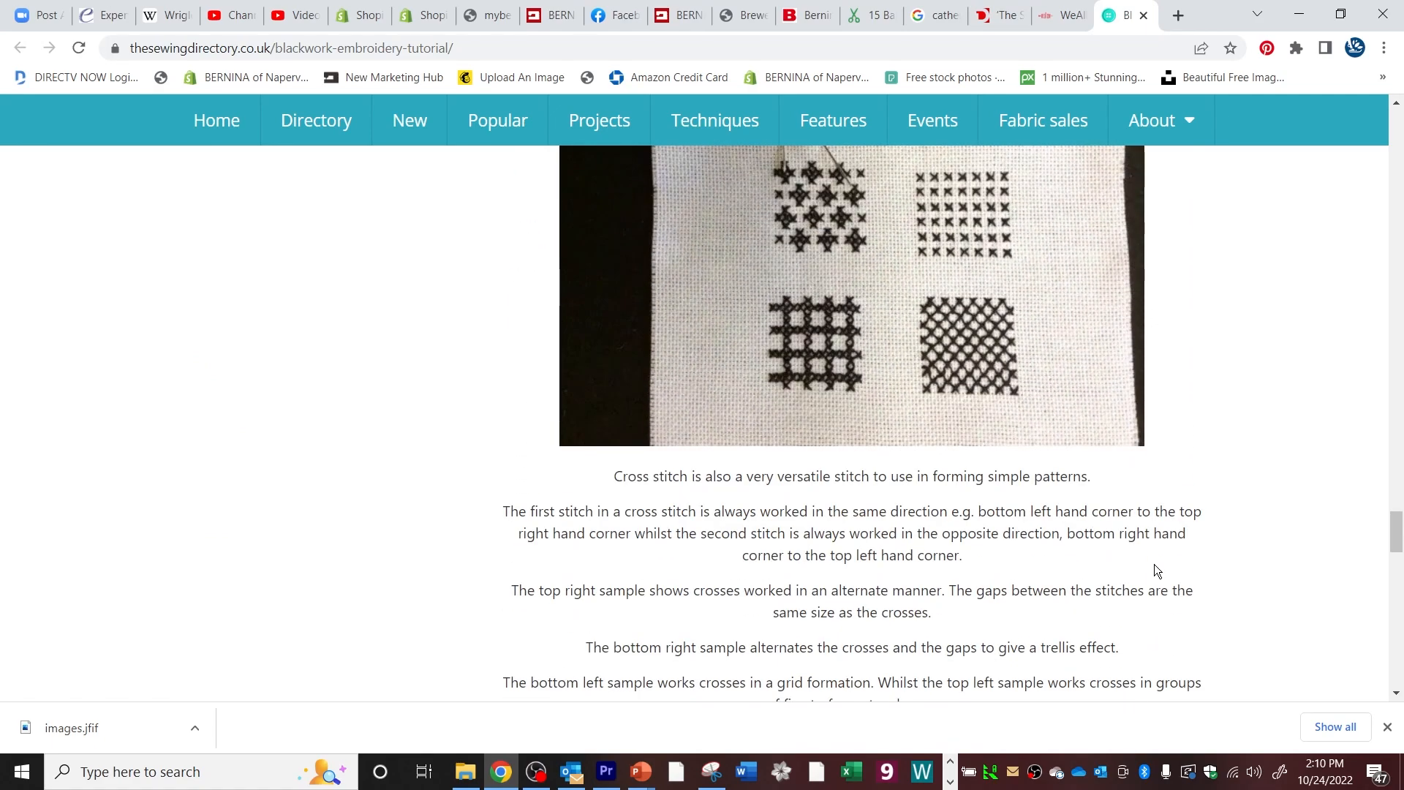
{"action": "scroll", "coordinate": [1154, 564], "scroll_direction": "down", "scroll_amount": 8}
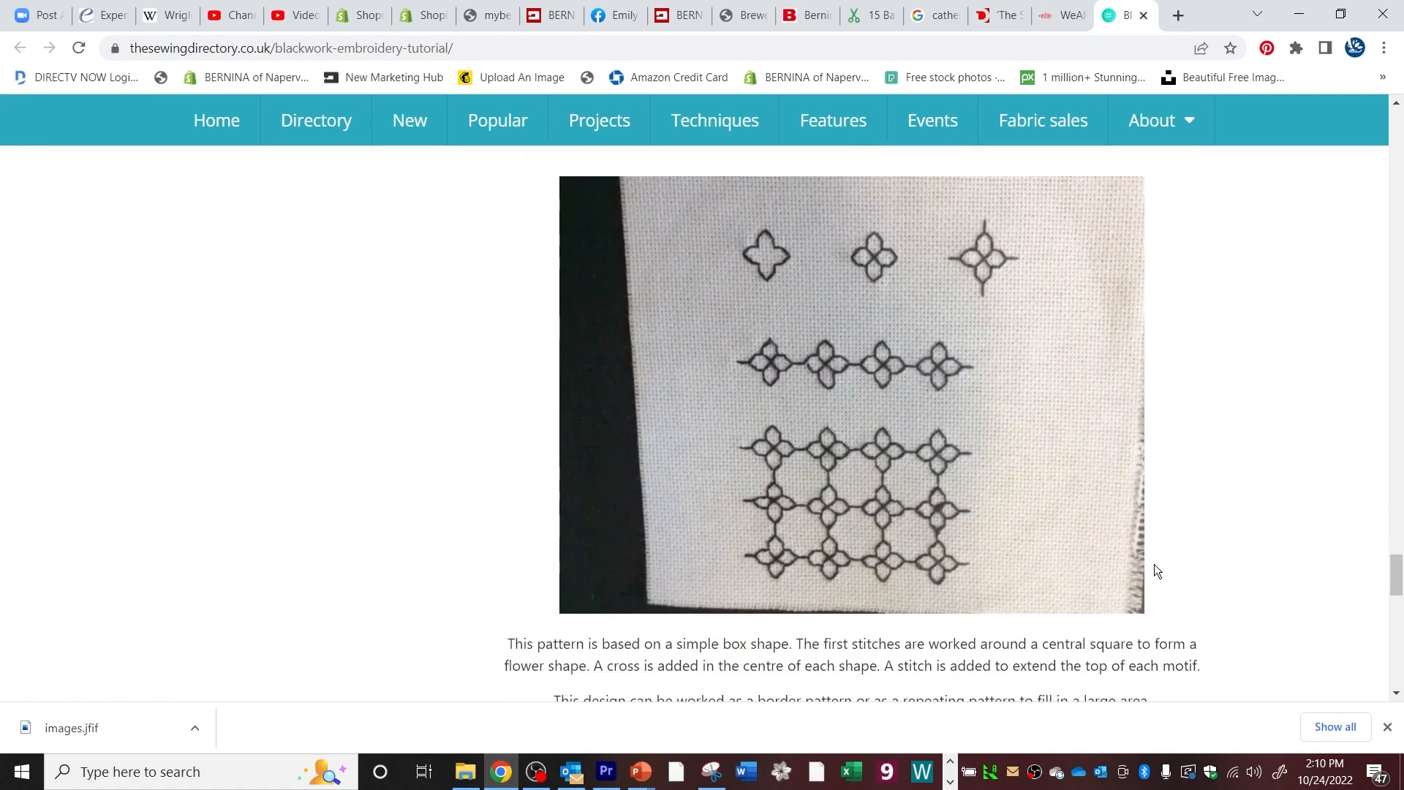
{"action": "scroll", "coordinate": [1154, 564], "scroll_direction": "down", "scroll_amount": 4}
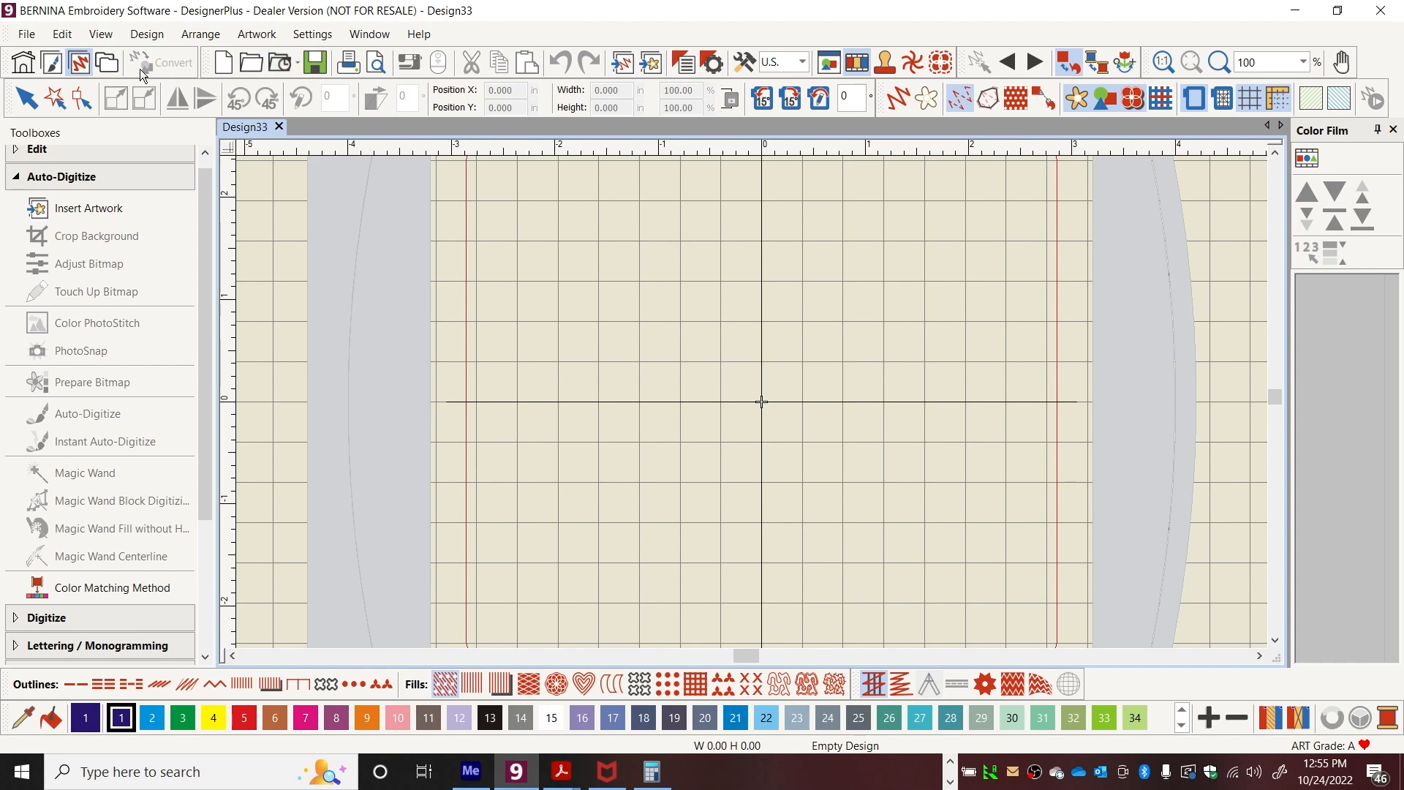
Start inserting artwork and browse to the Artwork folder under C:, Users, Public, Public Pictures, BERNINA 9 Pictures.
{"action": "left_click", "coordinate": [651, 66]}
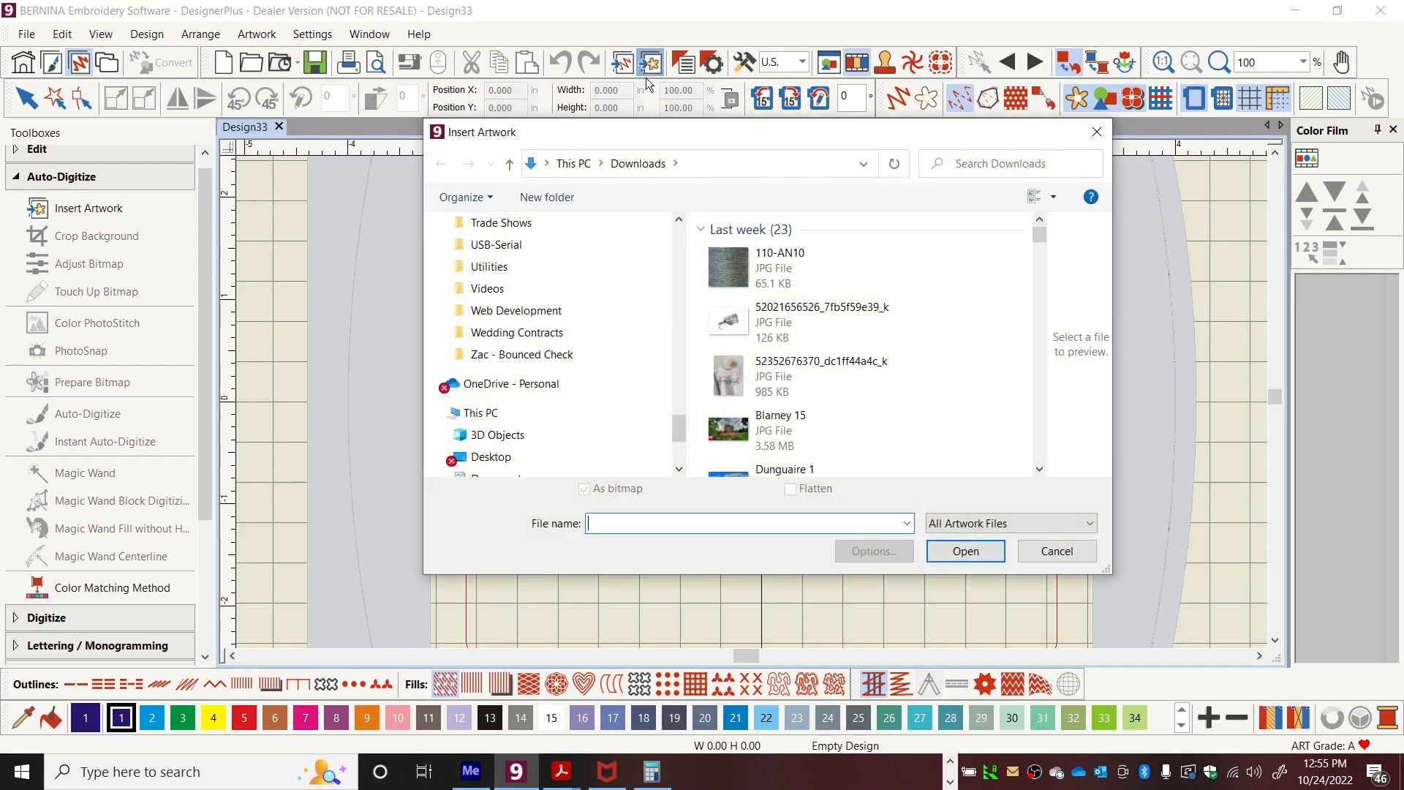
{"action": "left_click_drag", "start_coordinate": [680, 436], "coordinate": [680, 458]}
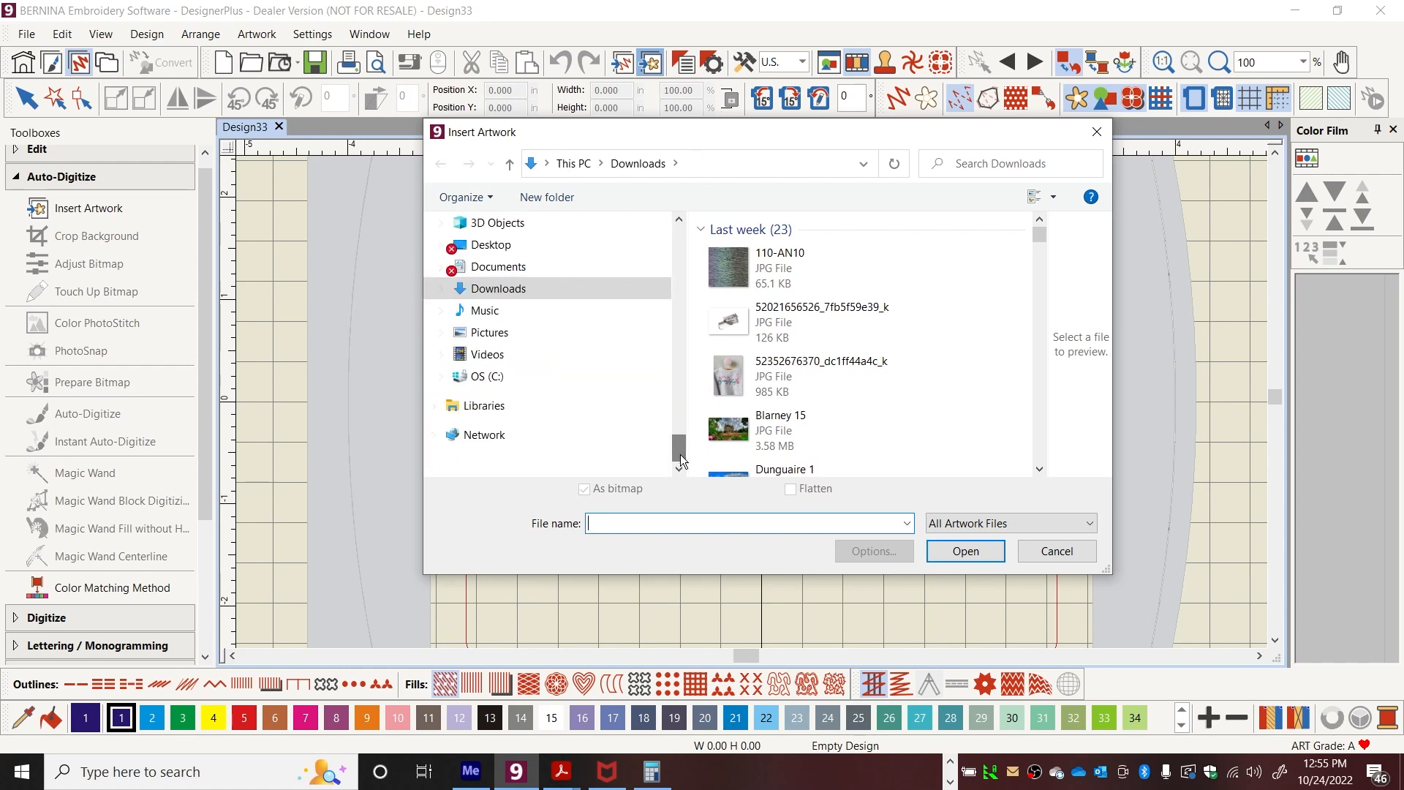
{"action": "left_click", "coordinate": [498, 377]}
{"action": "scroll", "coordinate": [798, 353], "scroll_direction": "down", "scroll_amount": 2}
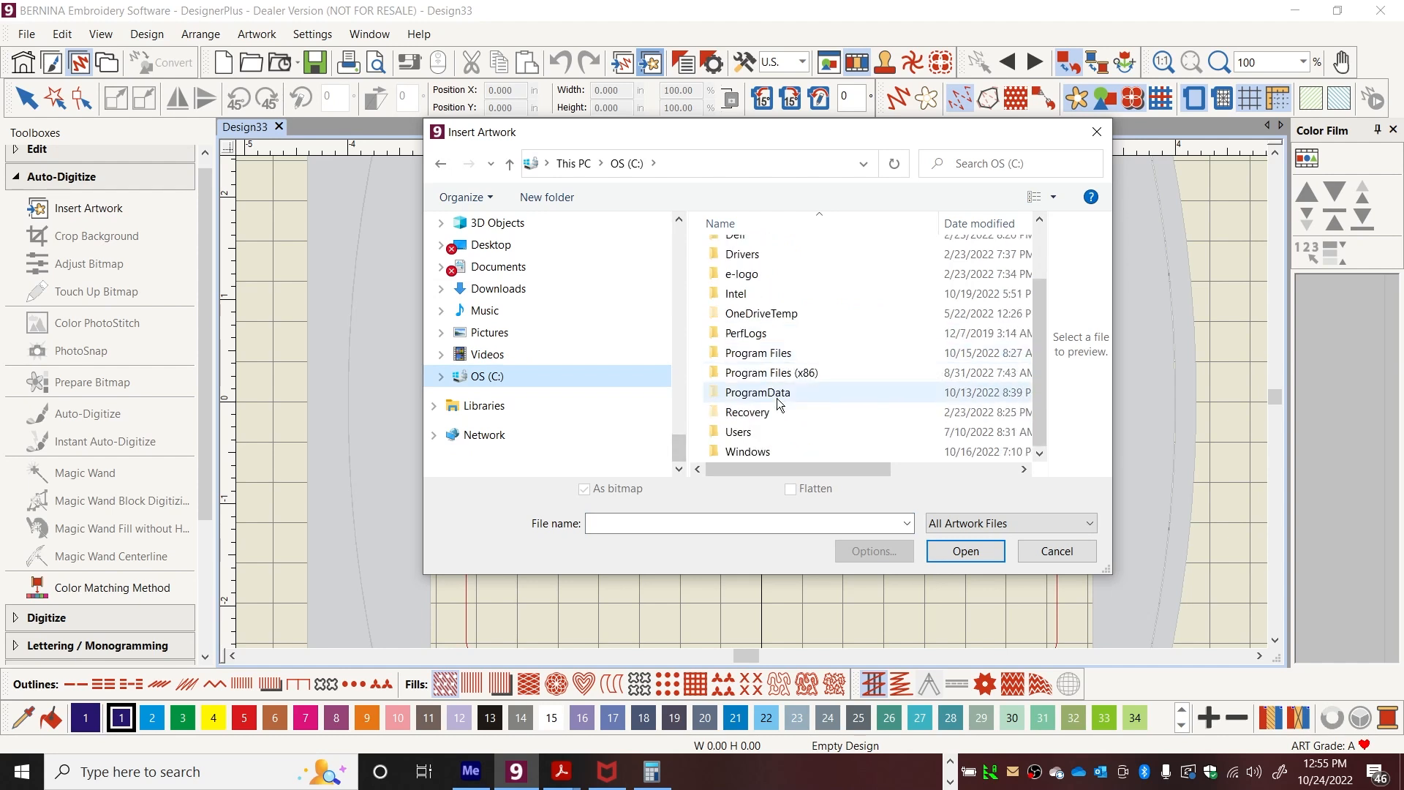
{"action": "double_click", "coordinate": [743, 432]}
{"action": "left_click", "coordinate": [743, 311]}
{"action": "double_click", "coordinate": [746, 311]}
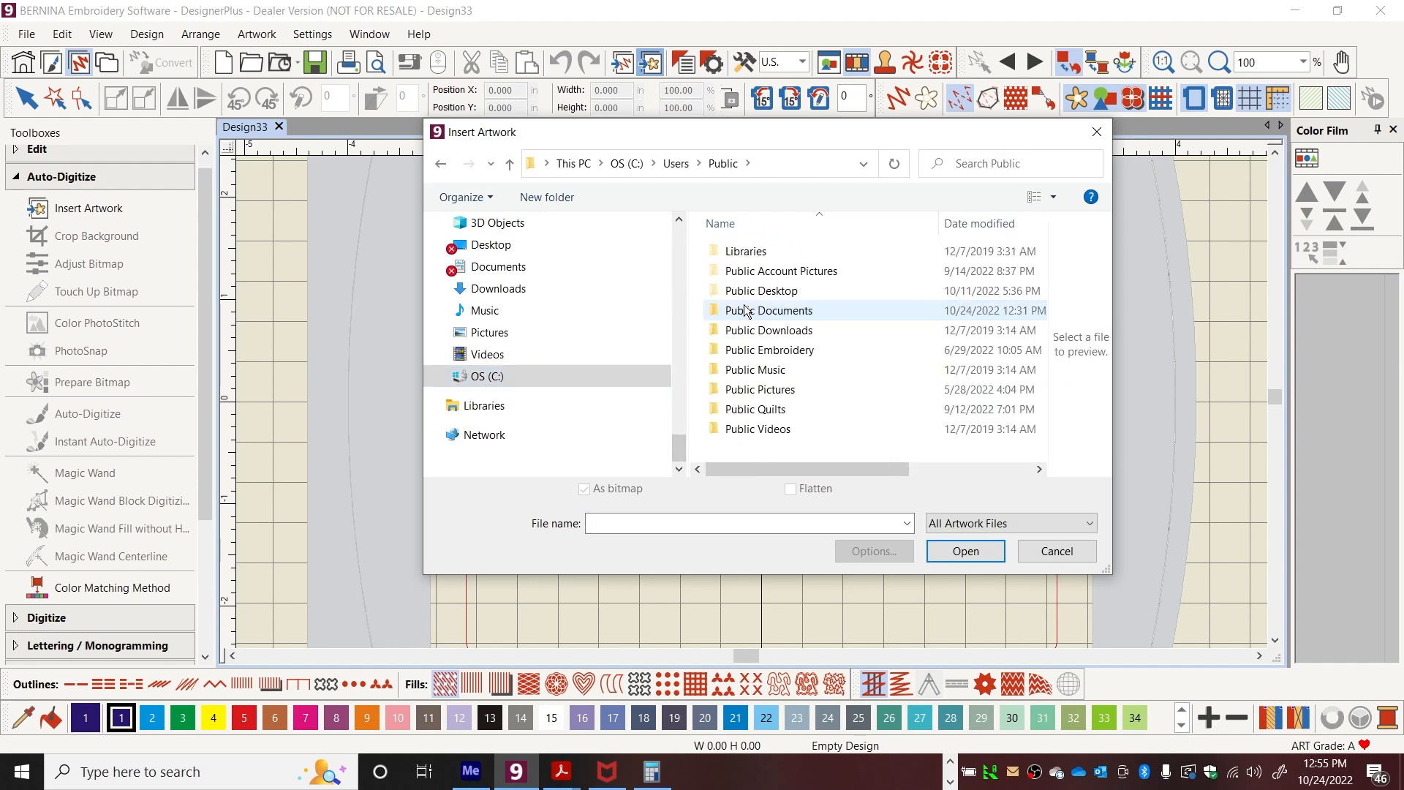
{"action": "double_click", "coordinate": [786, 392]}
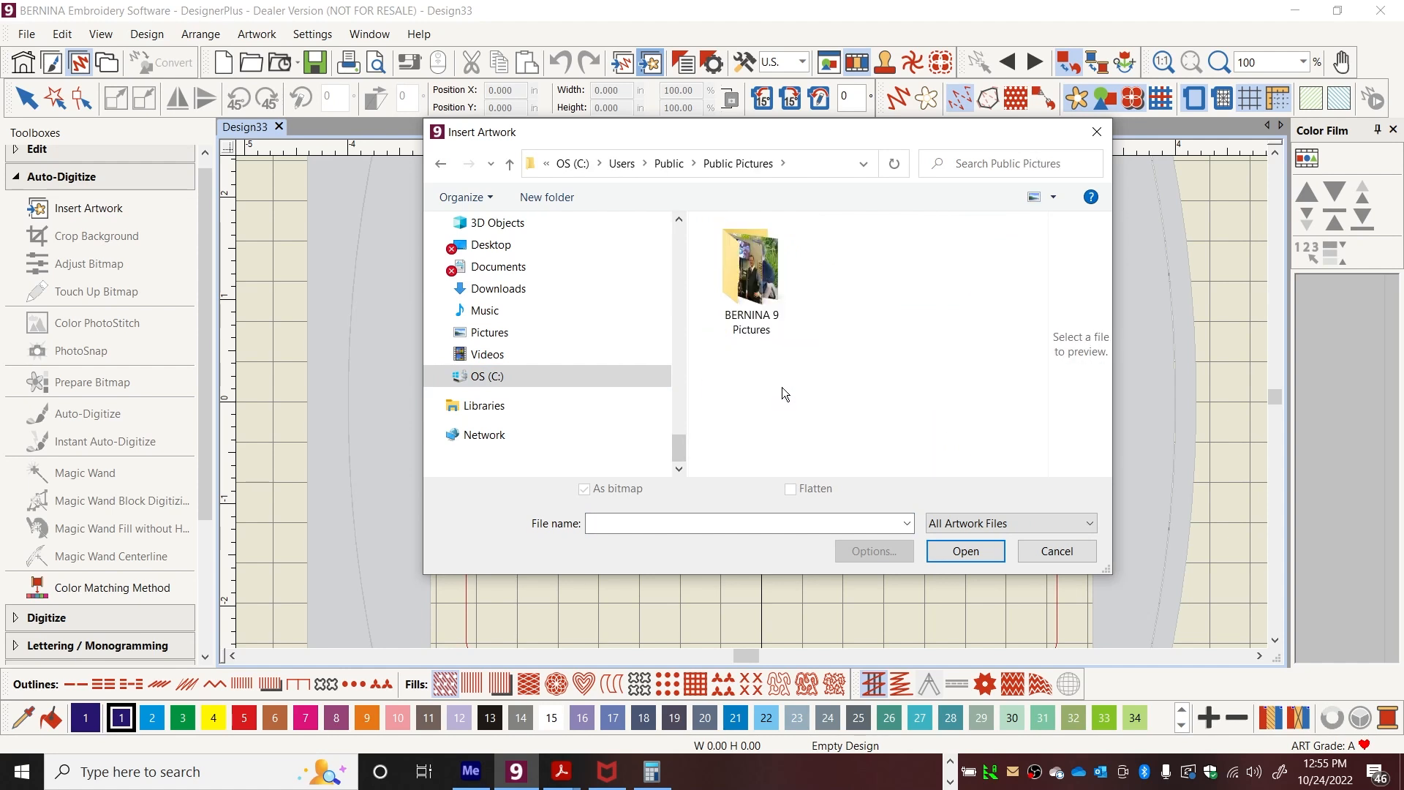
{"action": "double_click", "coordinate": [747, 298]}
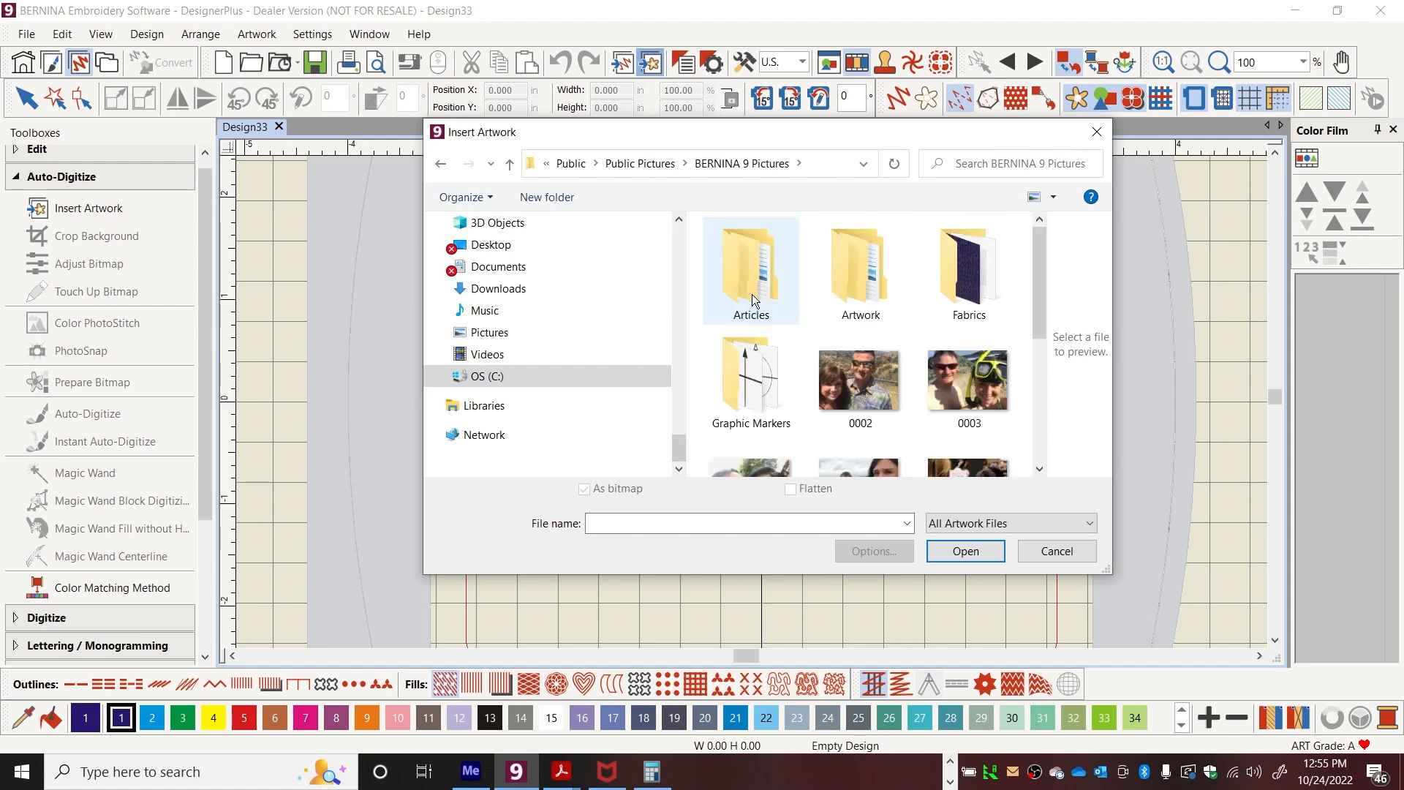
{"action": "double_click", "coordinate": [846, 258]}
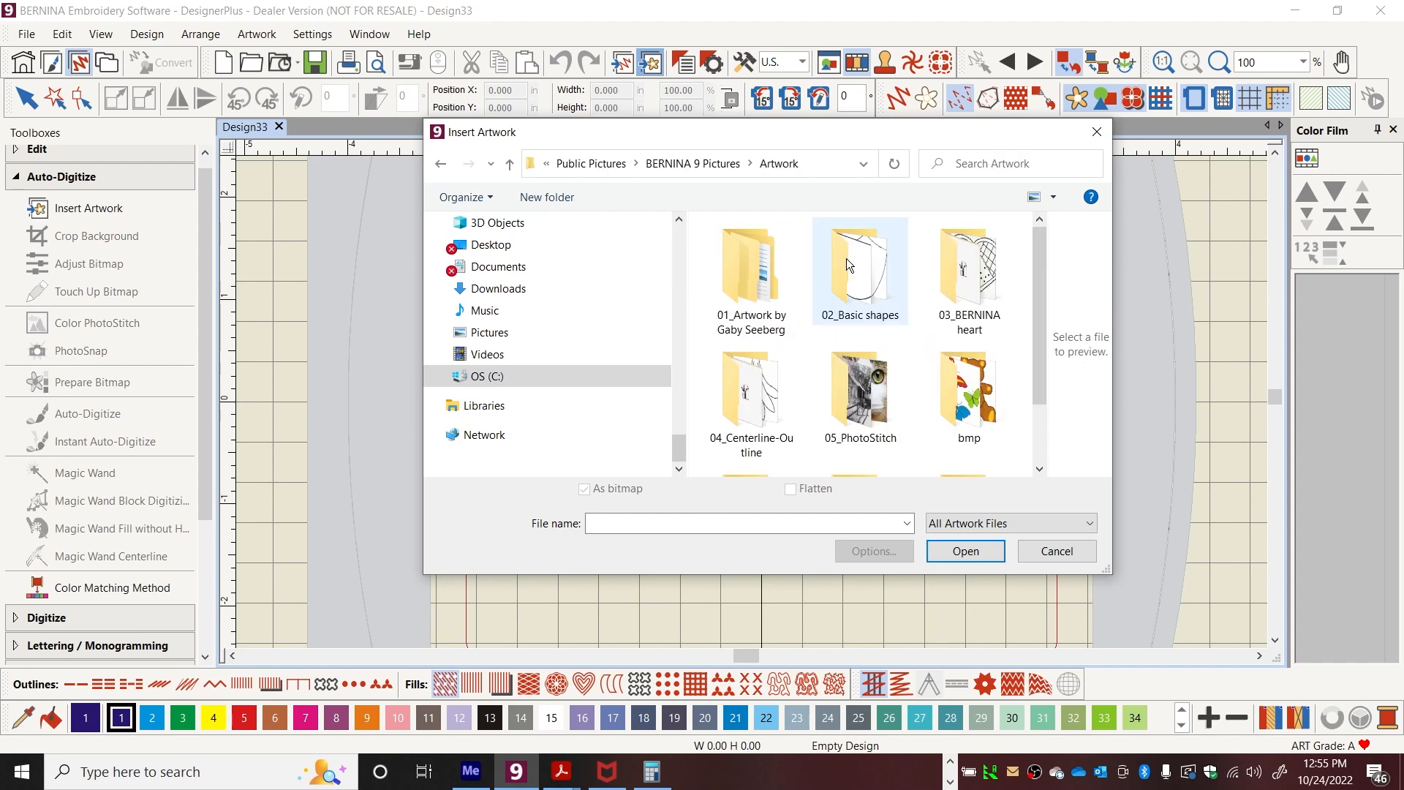
Insert the pink Rose artwork from the wmf folder into the design.
{"action": "scroll", "coordinate": [1037, 290], "scroll_direction": "down", "scroll_amount": 2}
{"action": "left_click_drag", "start_coordinate": [1037, 290], "coordinate": [1039, 355]}
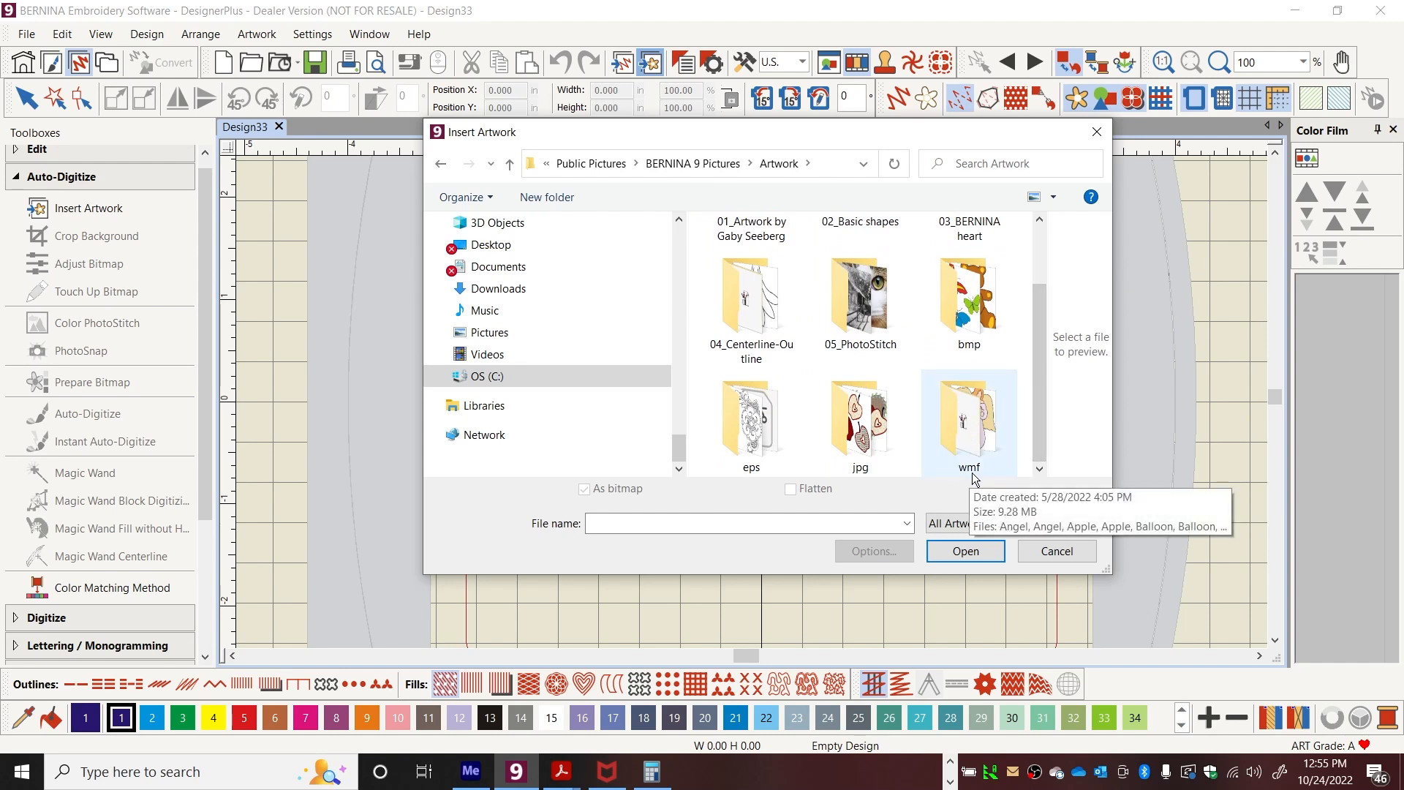
{"action": "double_click", "coordinate": [966, 432]}
{"action": "left_click_drag", "start_coordinate": [1040, 235], "coordinate": [1017, 392]}
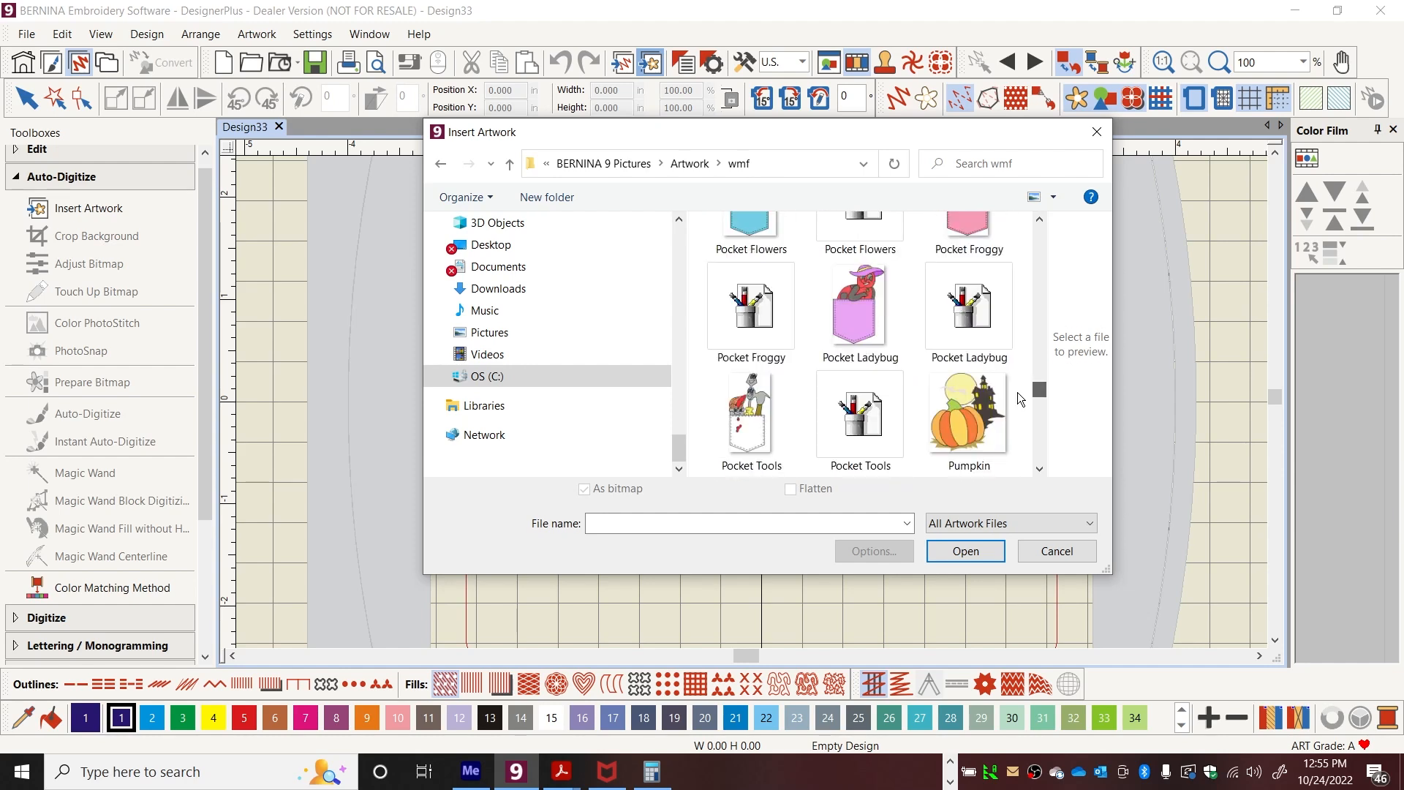
{"action": "left_click", "coordinate": [1039, 469]}
{"action": "left_click", "coordinate": [1039, 469]}
{"action": "left_click", "coordinate": [1040, 469]}
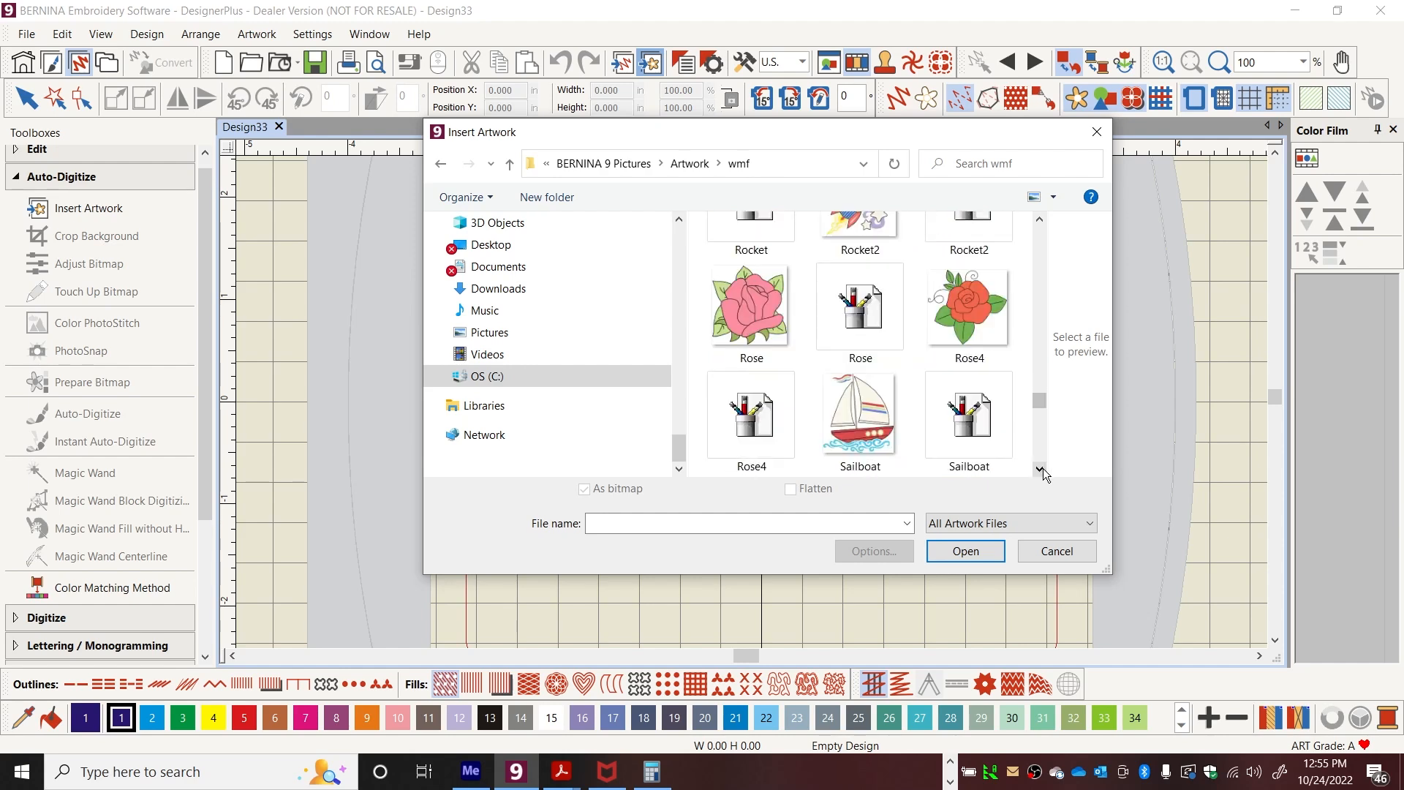
{"action": "left_click", "coordinate": [749, 297]}
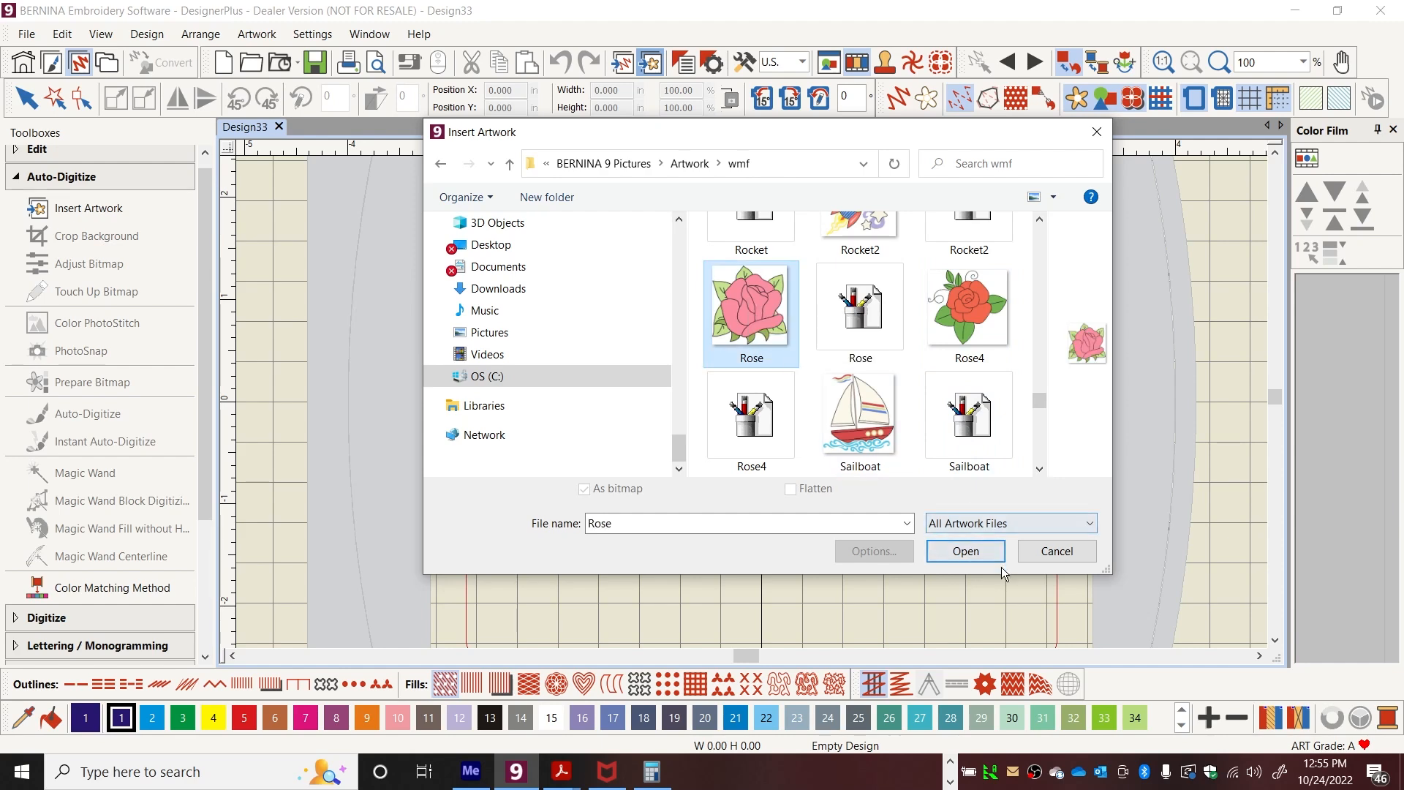
{"action": "left_click", "coordinate": [969, 548]}
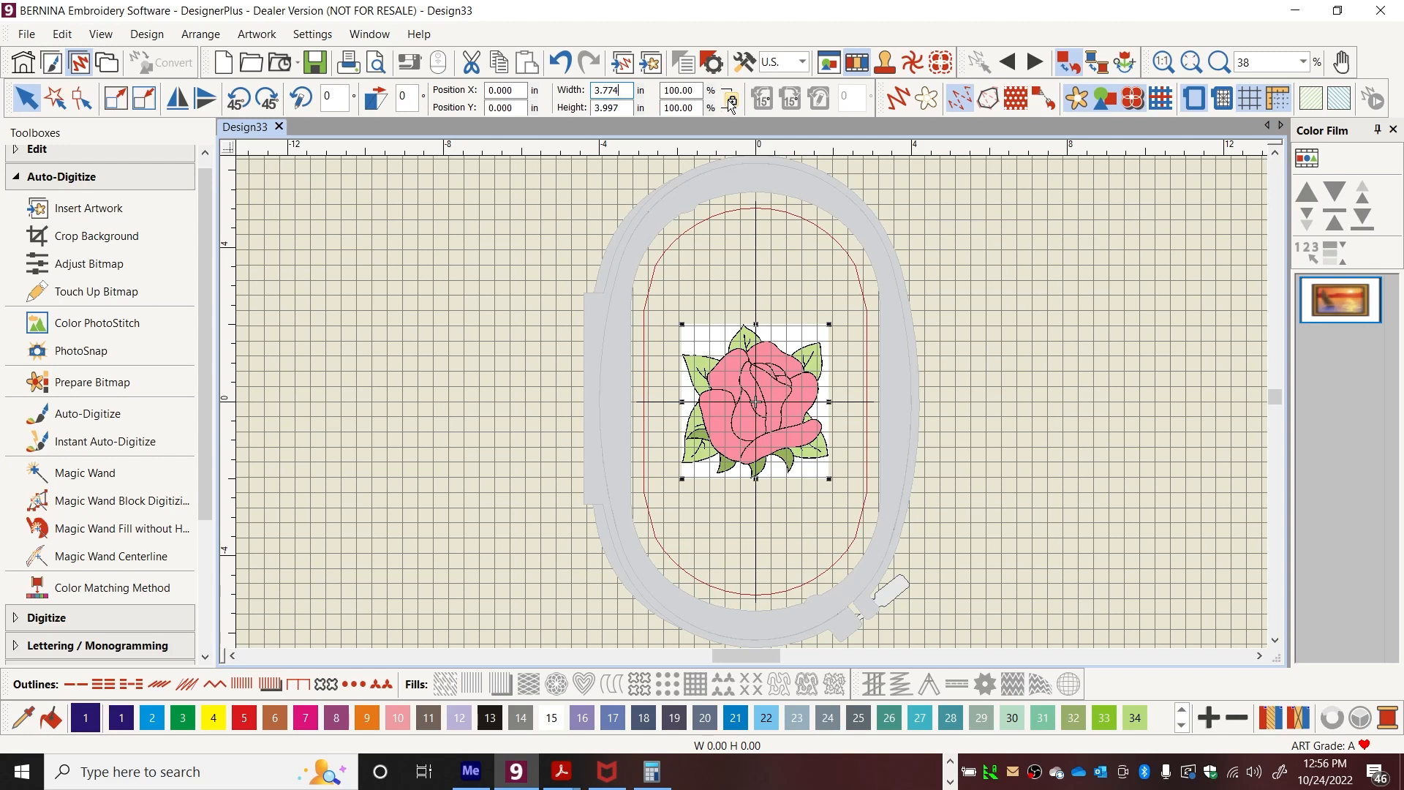
Set the rose artwork's width to 7.5 in with its proportions locked.
{"action": "left_click_drag", "start_coordinate": [630, 90], "coordinate": [584, 98]}
{"action": "type", "text": "7.5"}
{"action": "key", "text": "Return"}
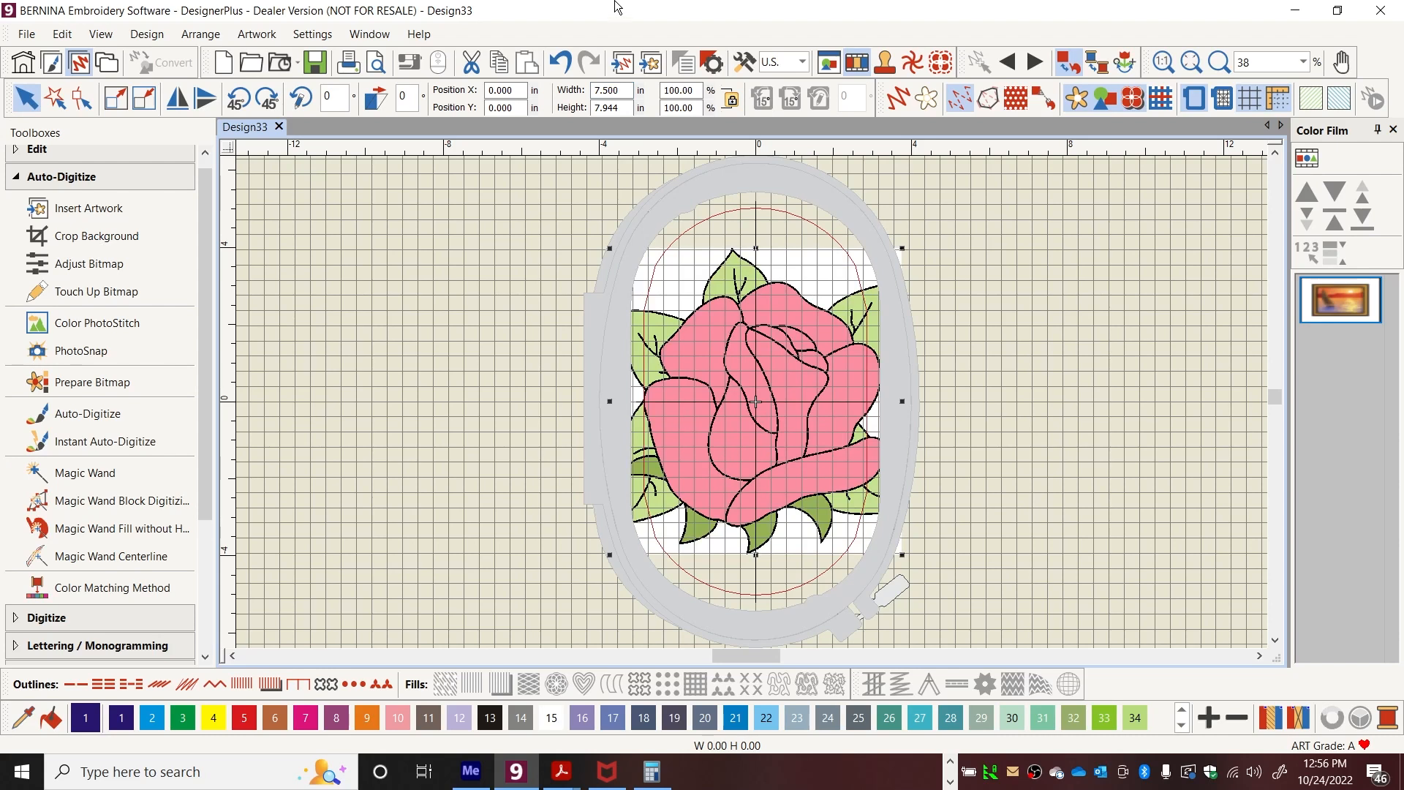
Change the hoop to the BERNINA Maxi Hoop, 210 x 400.
{"action": "right_click", "coordinate": [1198, 101]}
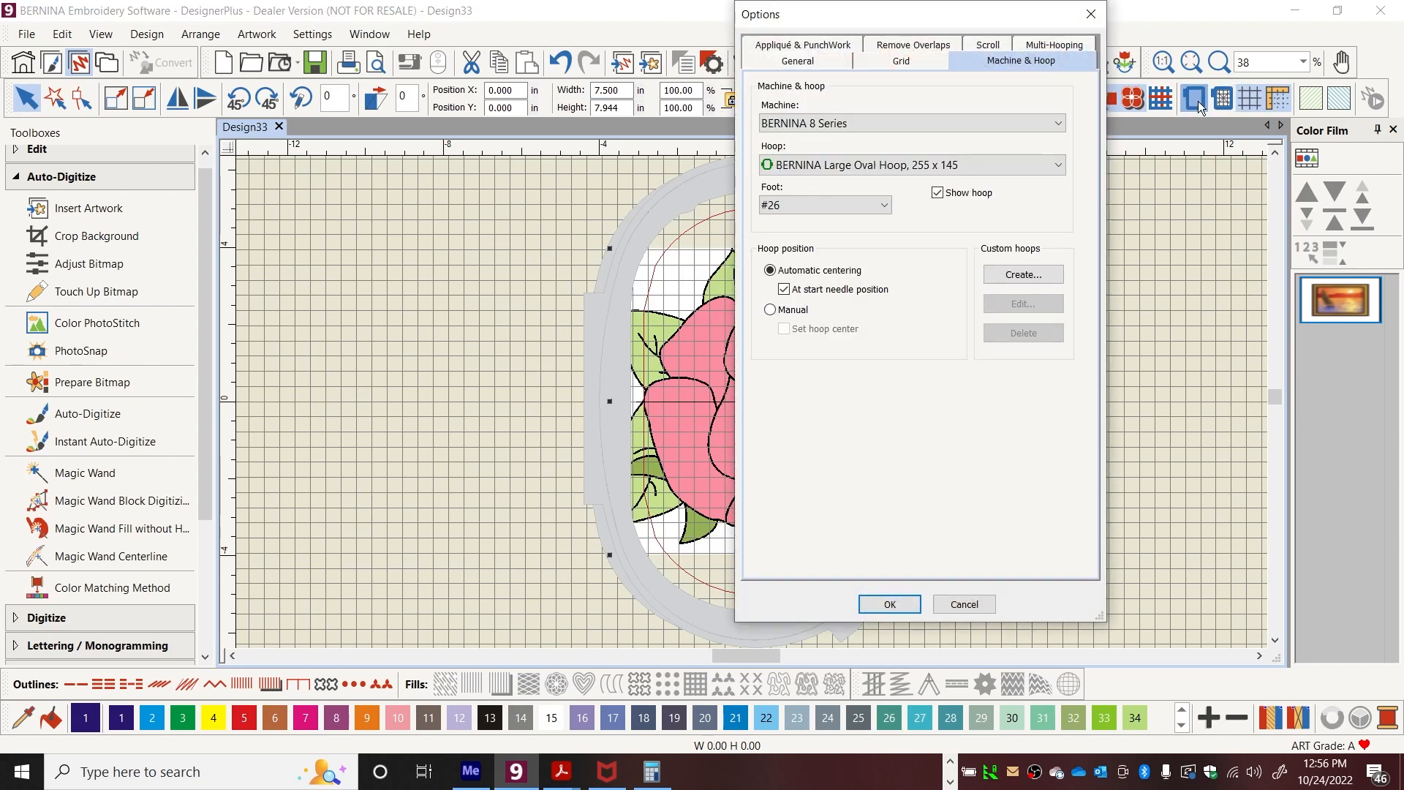
{"action": "left_click", "coordinate": [1058, 163]}
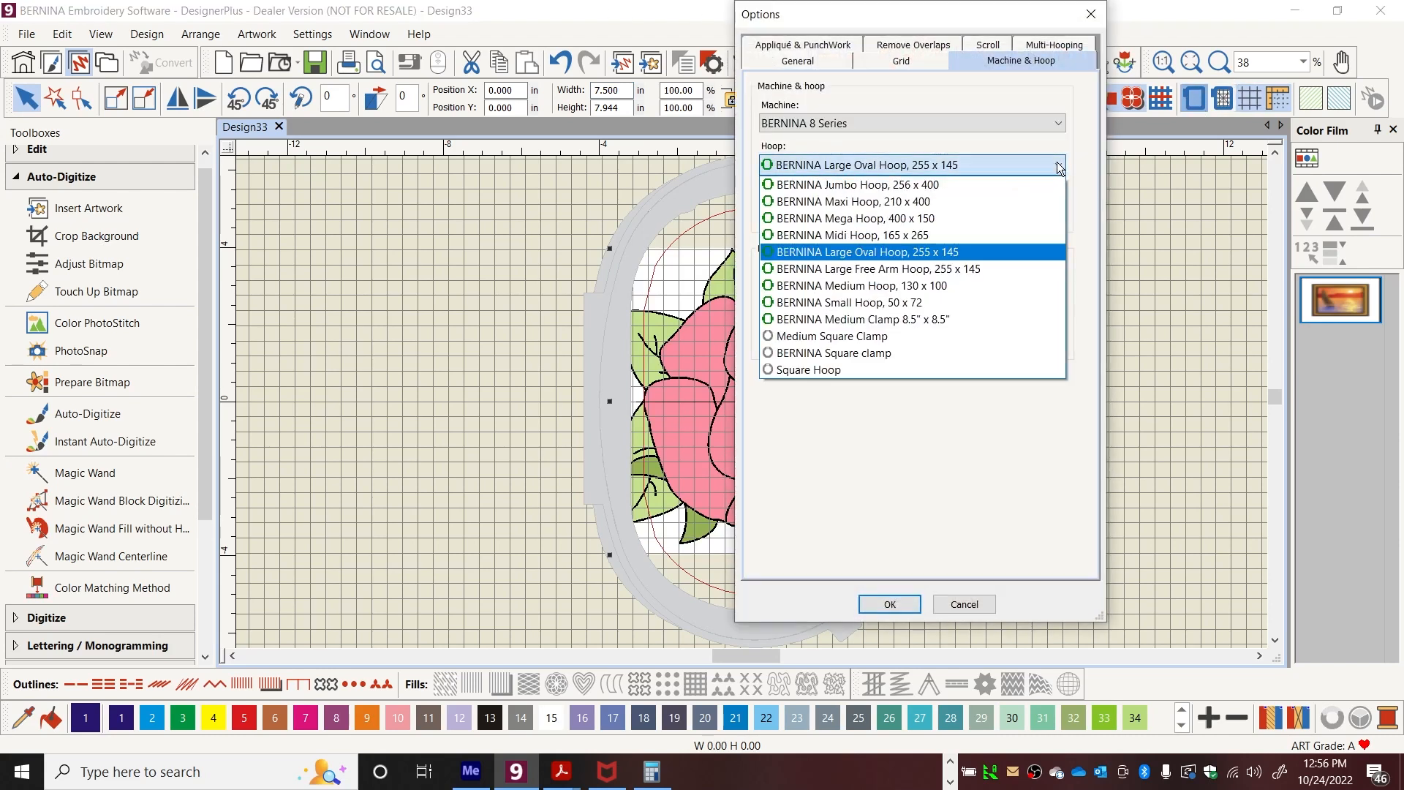
{"action": "left_click", "coordinate": [967, 201]}
{"action": "left_click", "coordinate": [887, 604]}
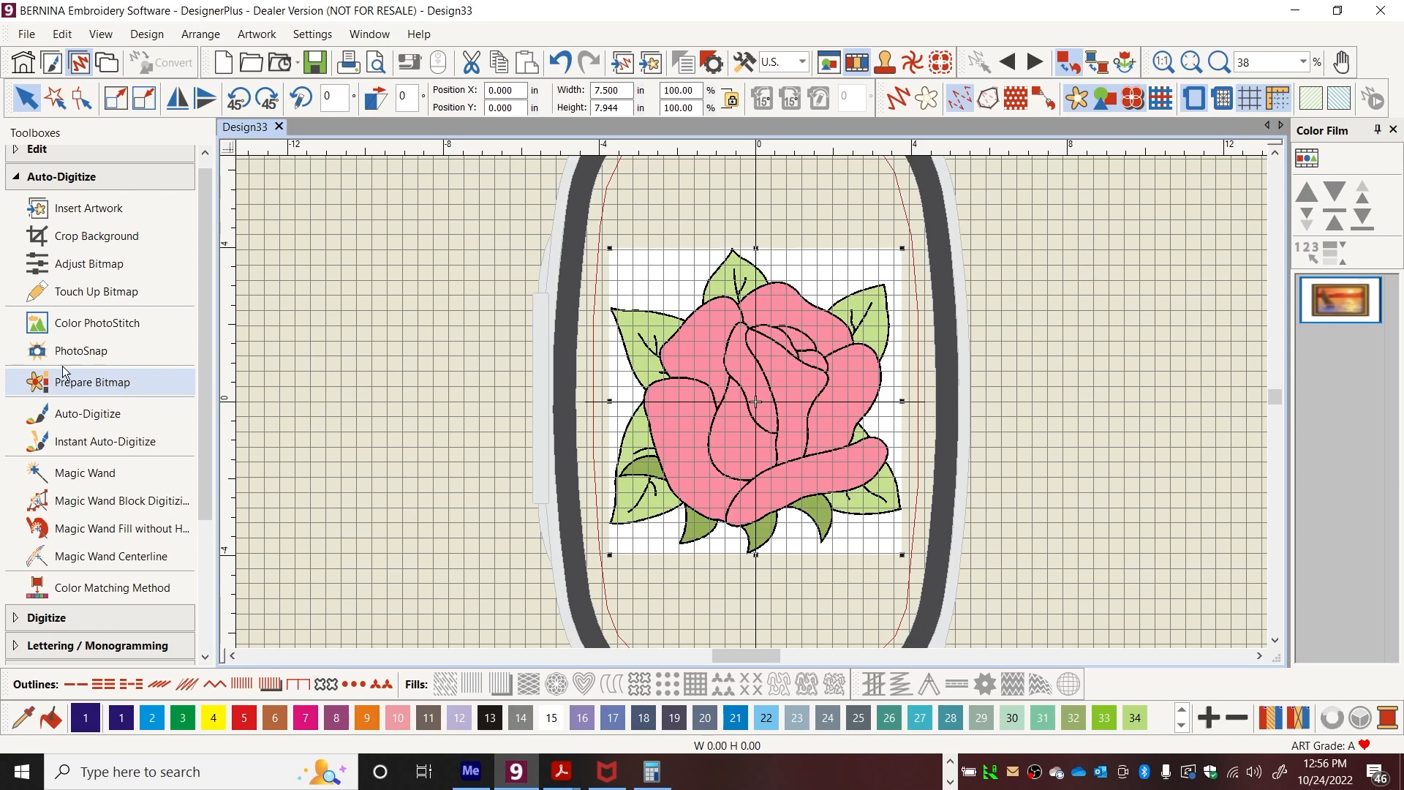
Process the rose artwork with Prepare Bitmap, accepting the suggested color and detail settings.
{"action": "left_click", "coordinate": [18, 178]}
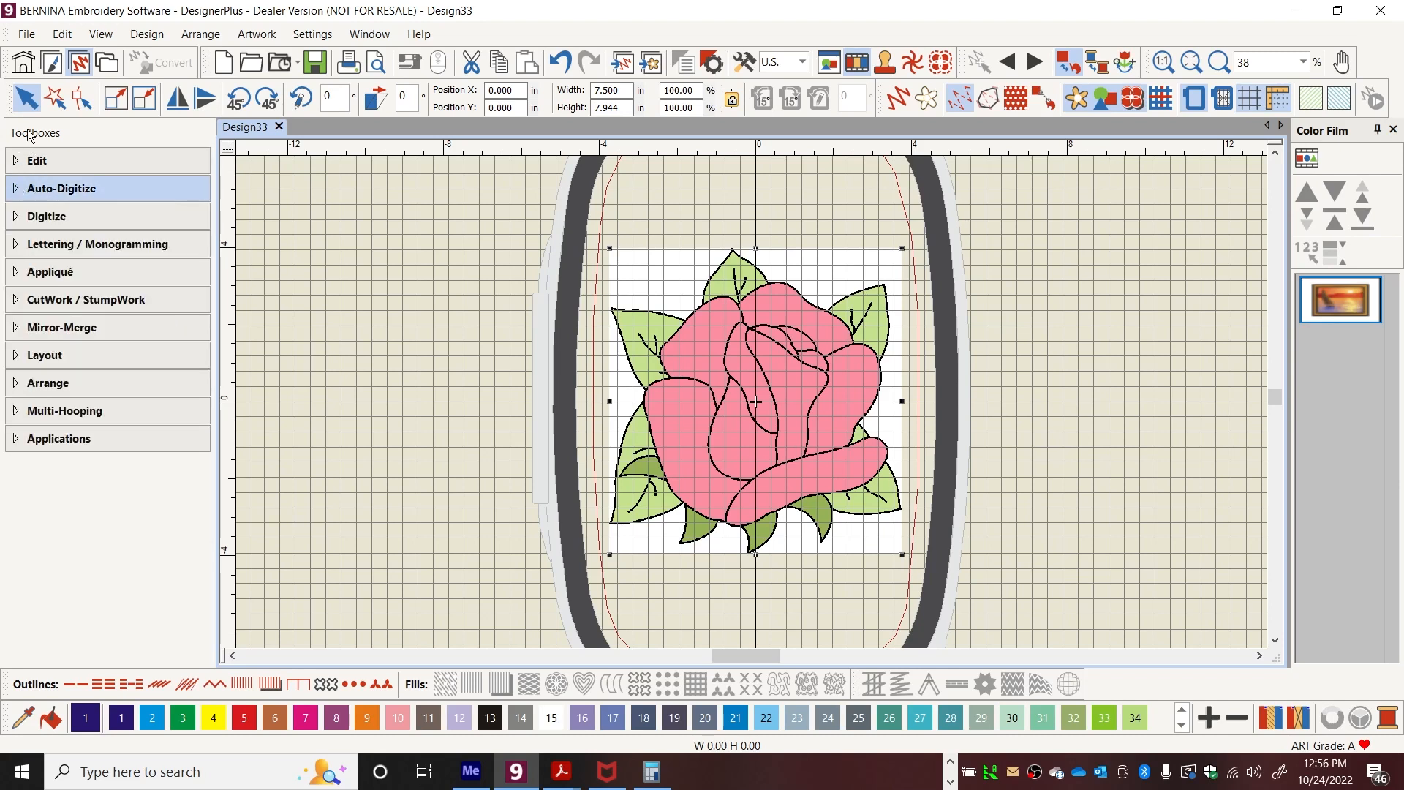
{"action": "left_click", "coordinate": [21, 190]}
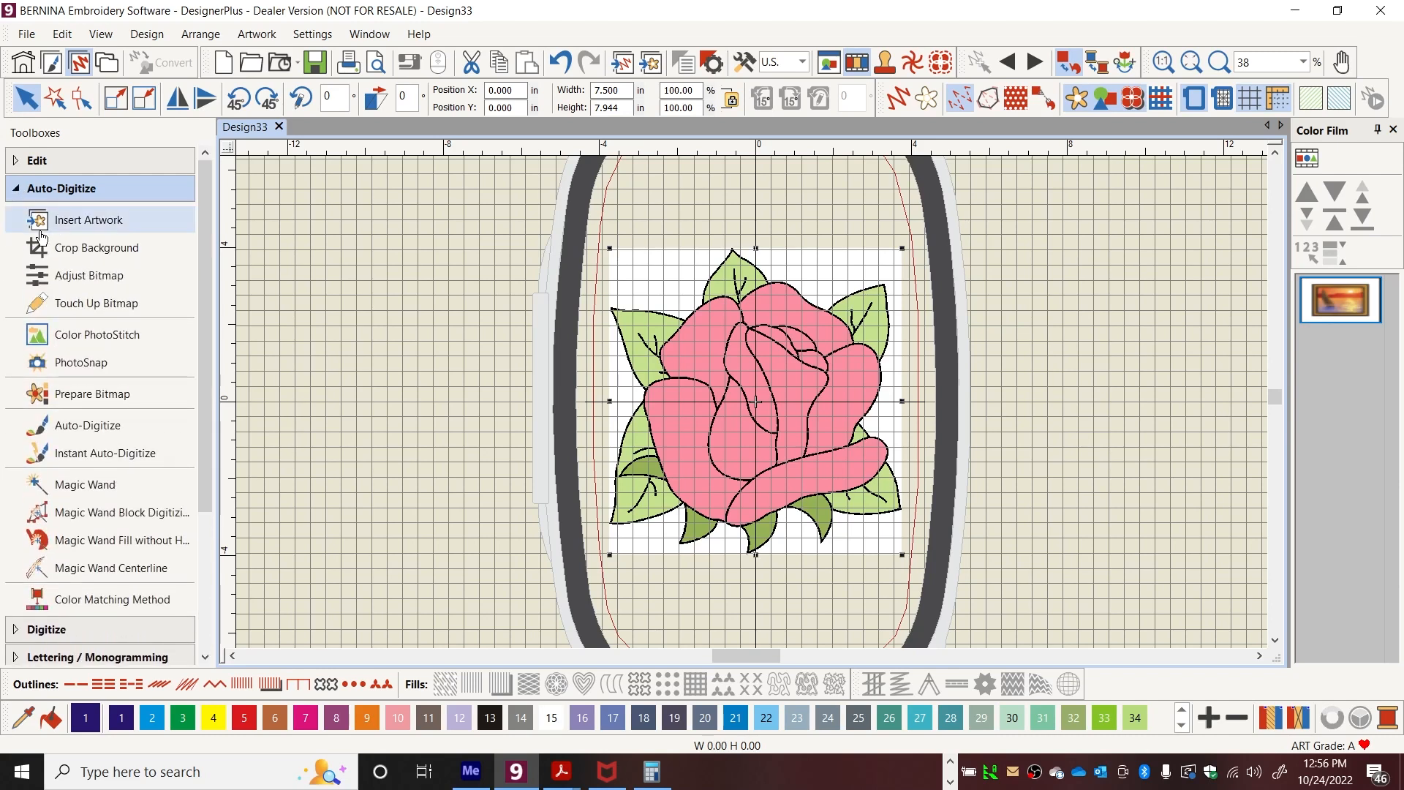
{"action": "left_click", "coordinate": [84, 394]}
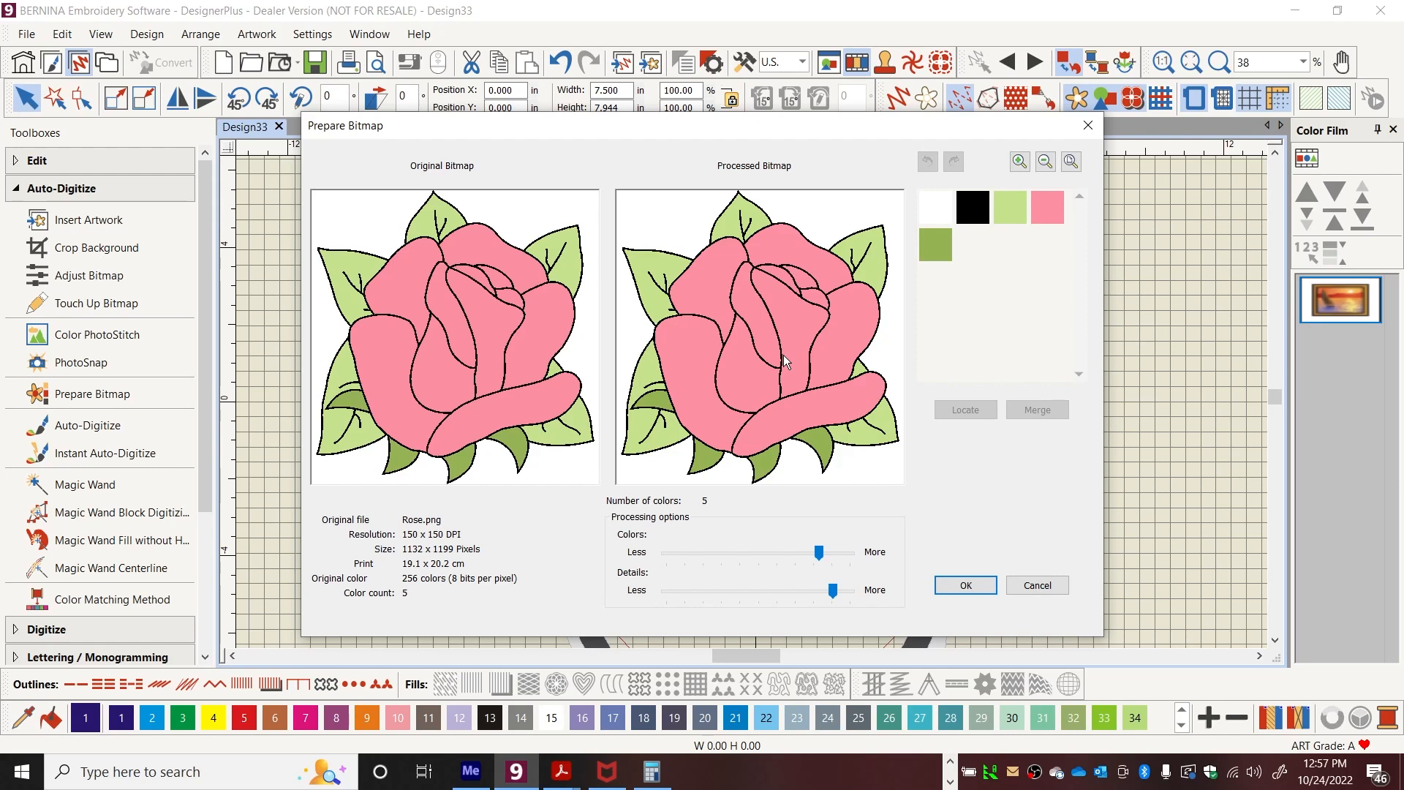
{"action": "left_click", "coordinate": [974, 589]}
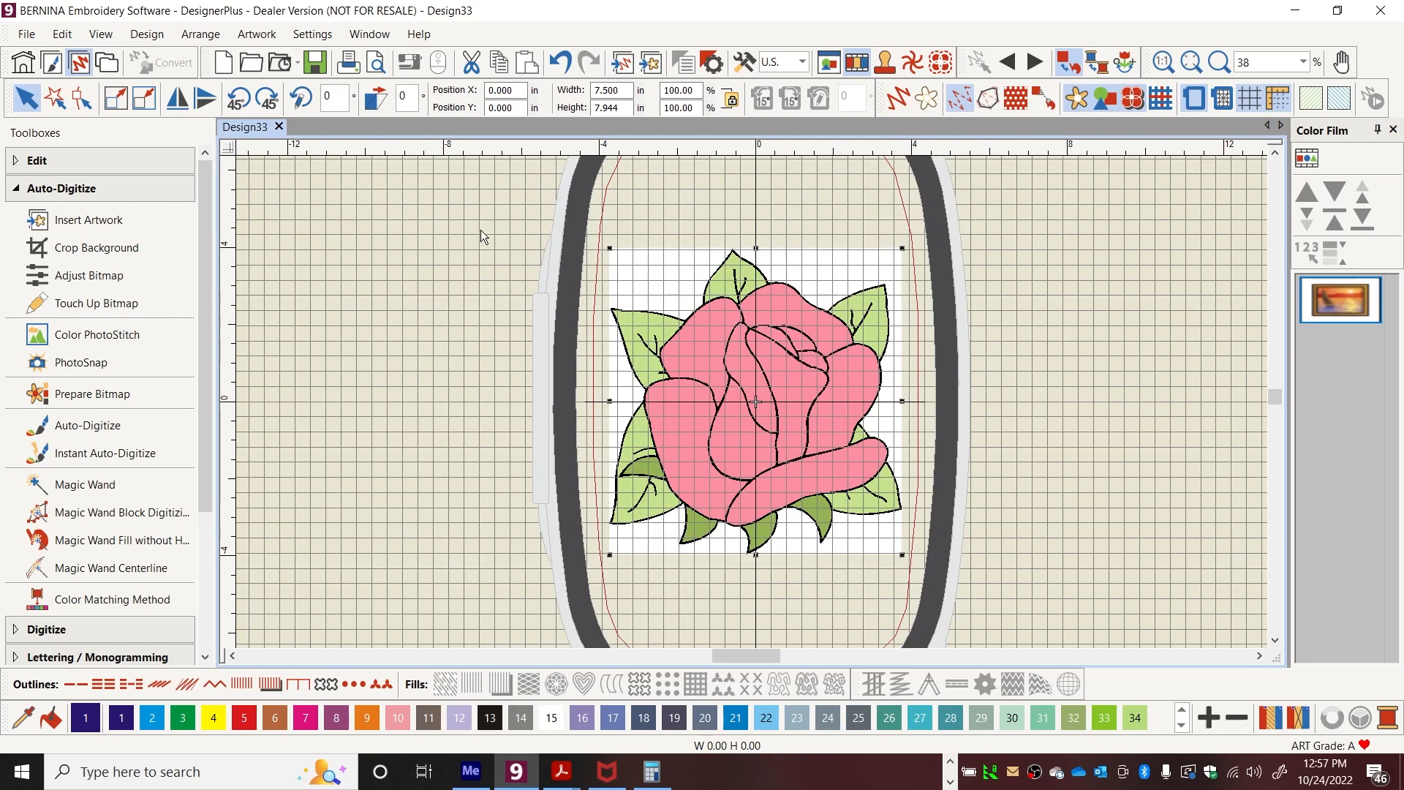
Compare which Auto-Digitize tools are available with the rose artwork deselected and selected.
{"action": "left_click", "coordinate": [536, 291]}
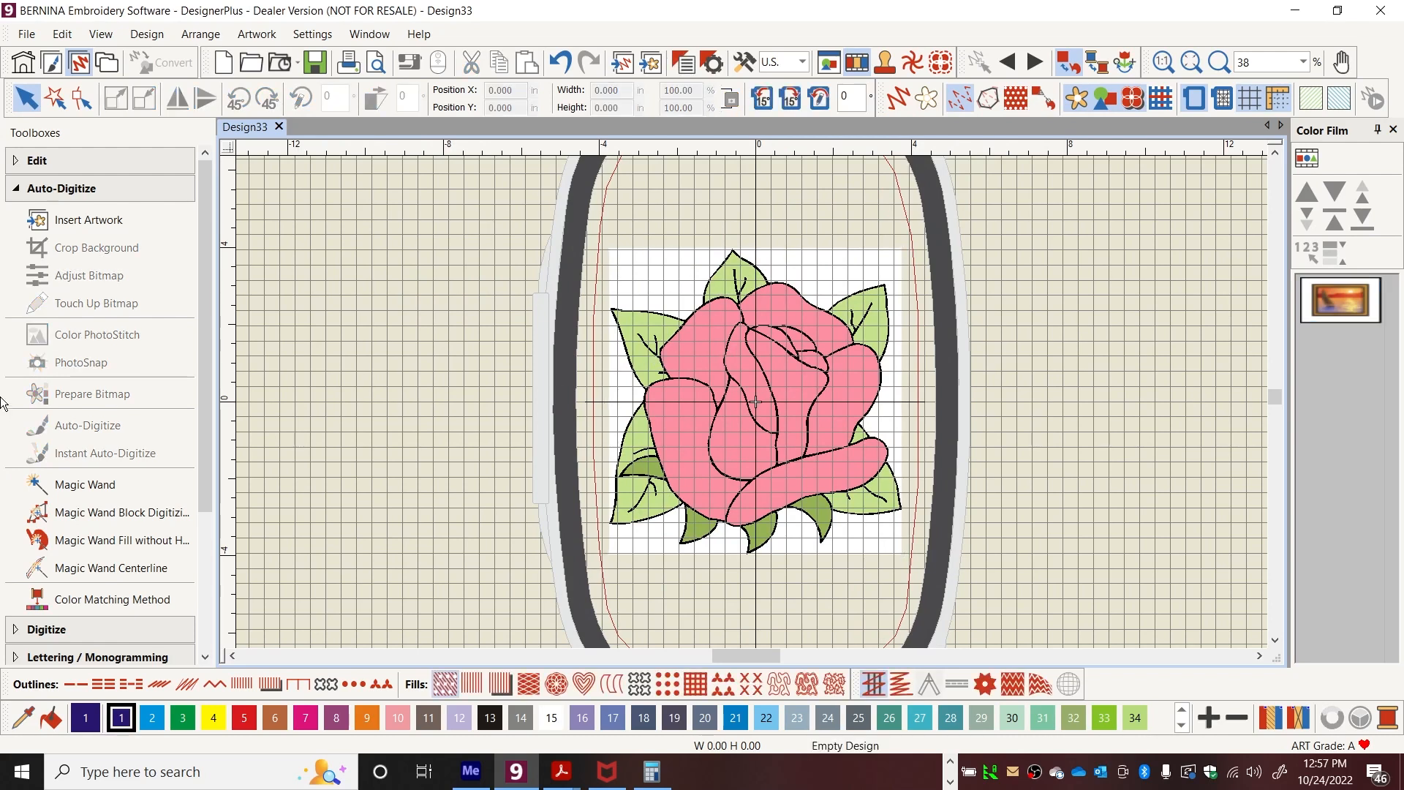
{"action": "left_click", "coordinate": [680, 282]}
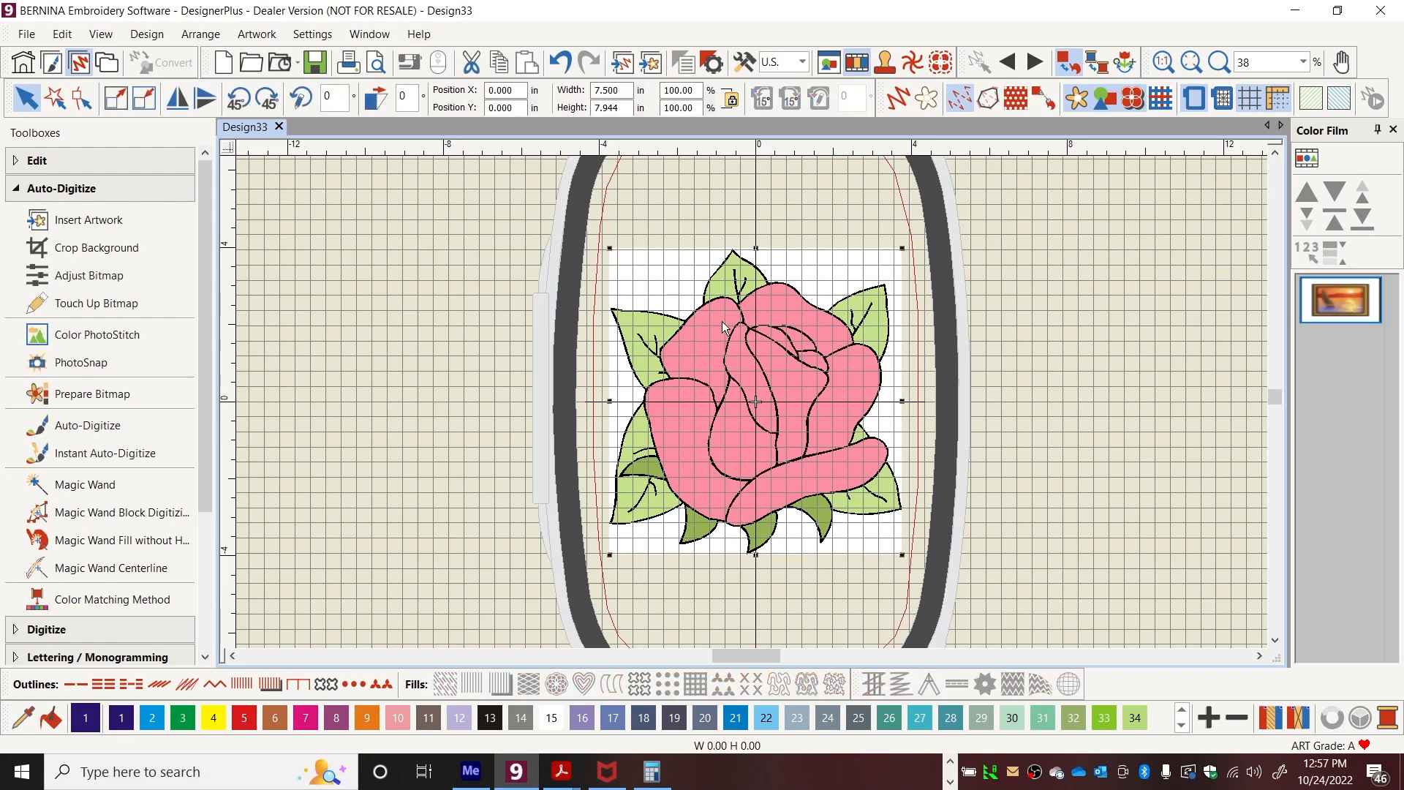
{"action": "left_click", "coordinate": [490, 253]}
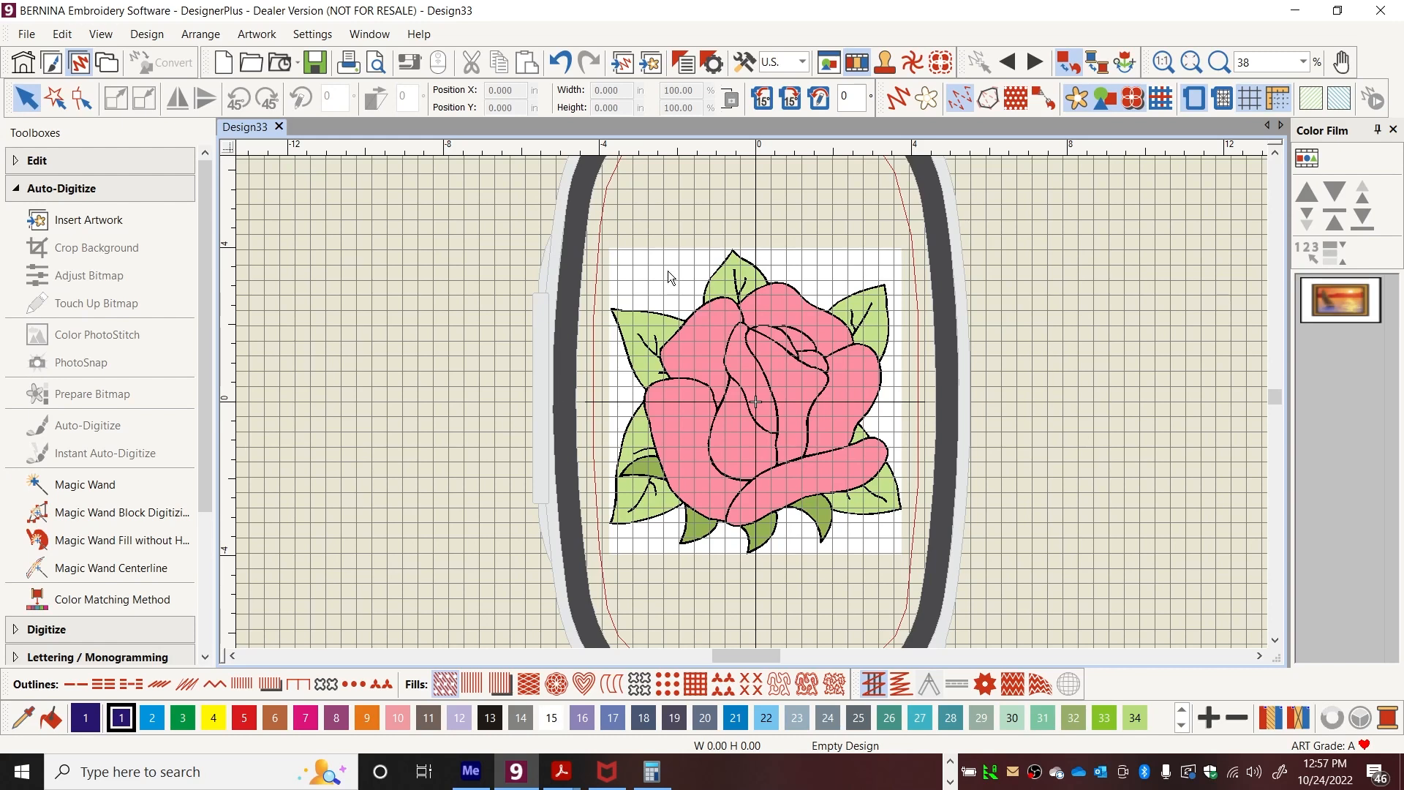
{"action": "left_click", "coordinate": [727, 310]}
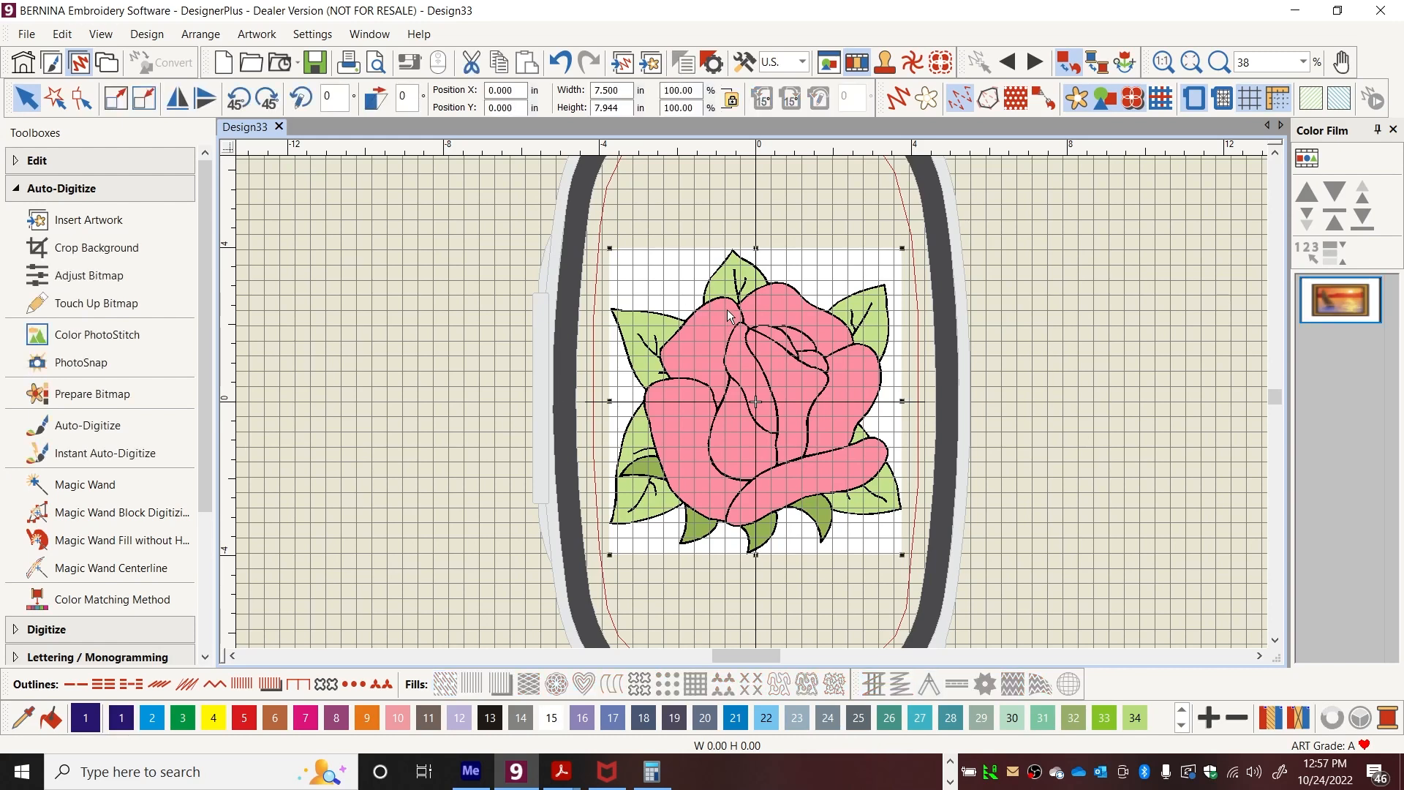
Fill the rose's central petal with the Magic Wand and select the resulting embroidery object.
{"action": "left_click", "coordinate": [106, 493]}
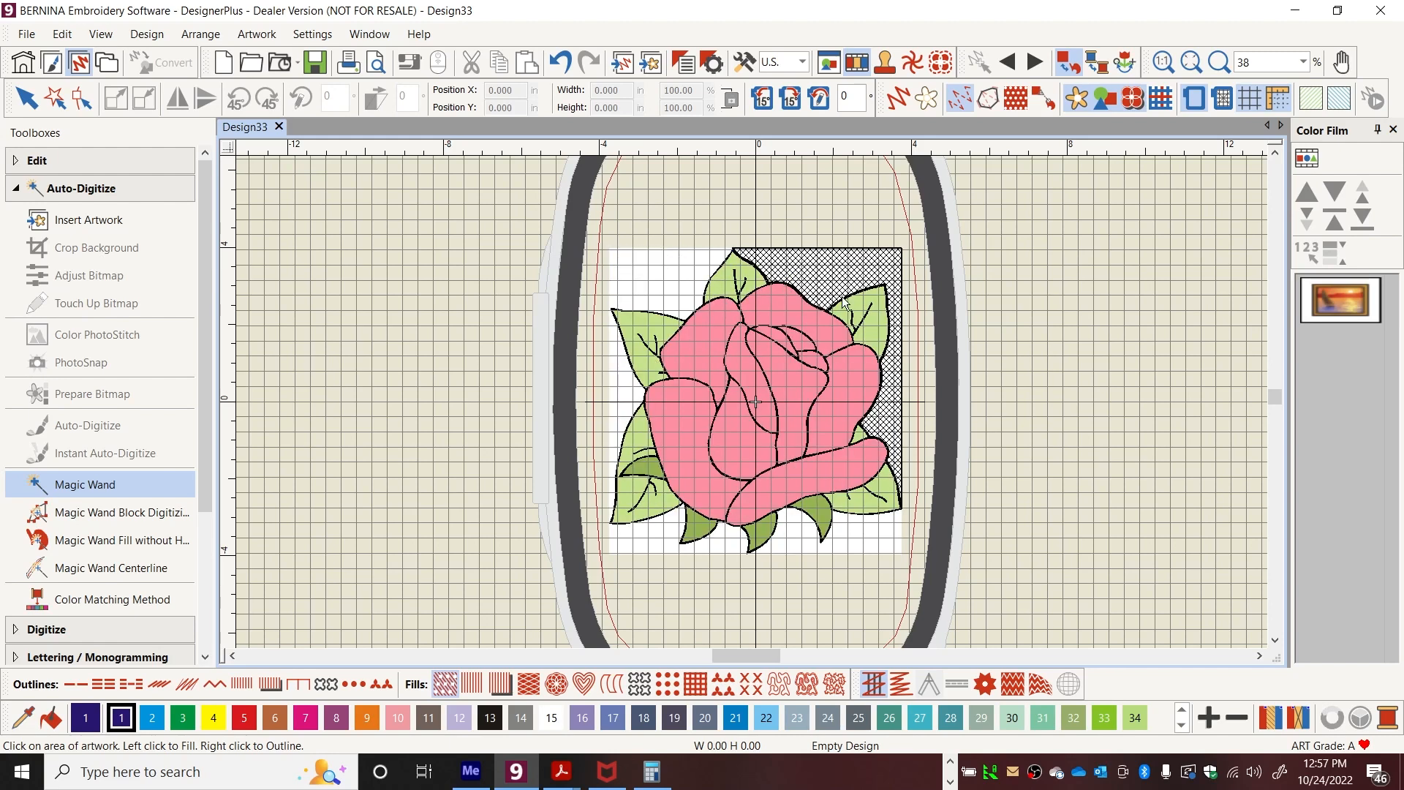
{"action": "left_click", "coordinate": [803, 388]}
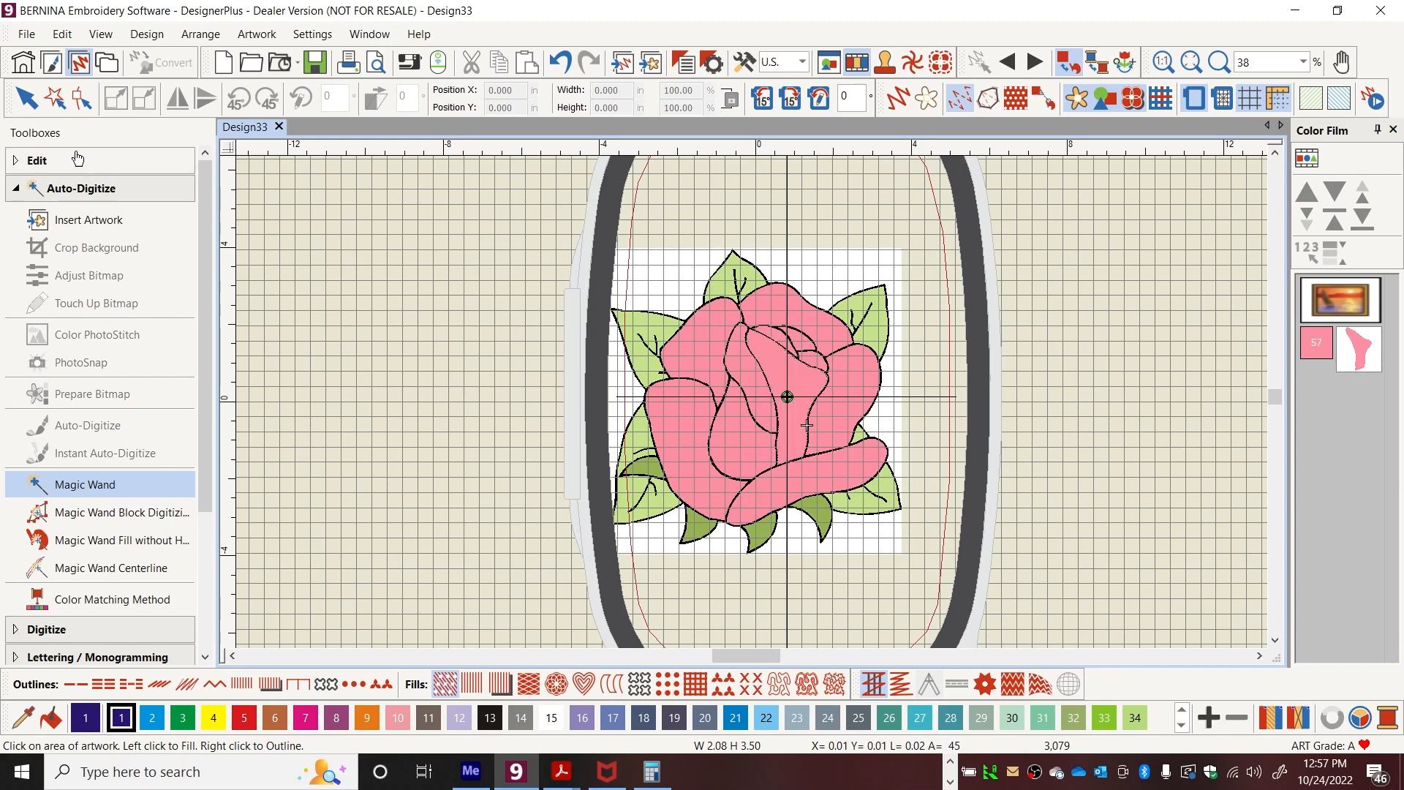
{"action": "left_click", "coordinate": [22, 103]}
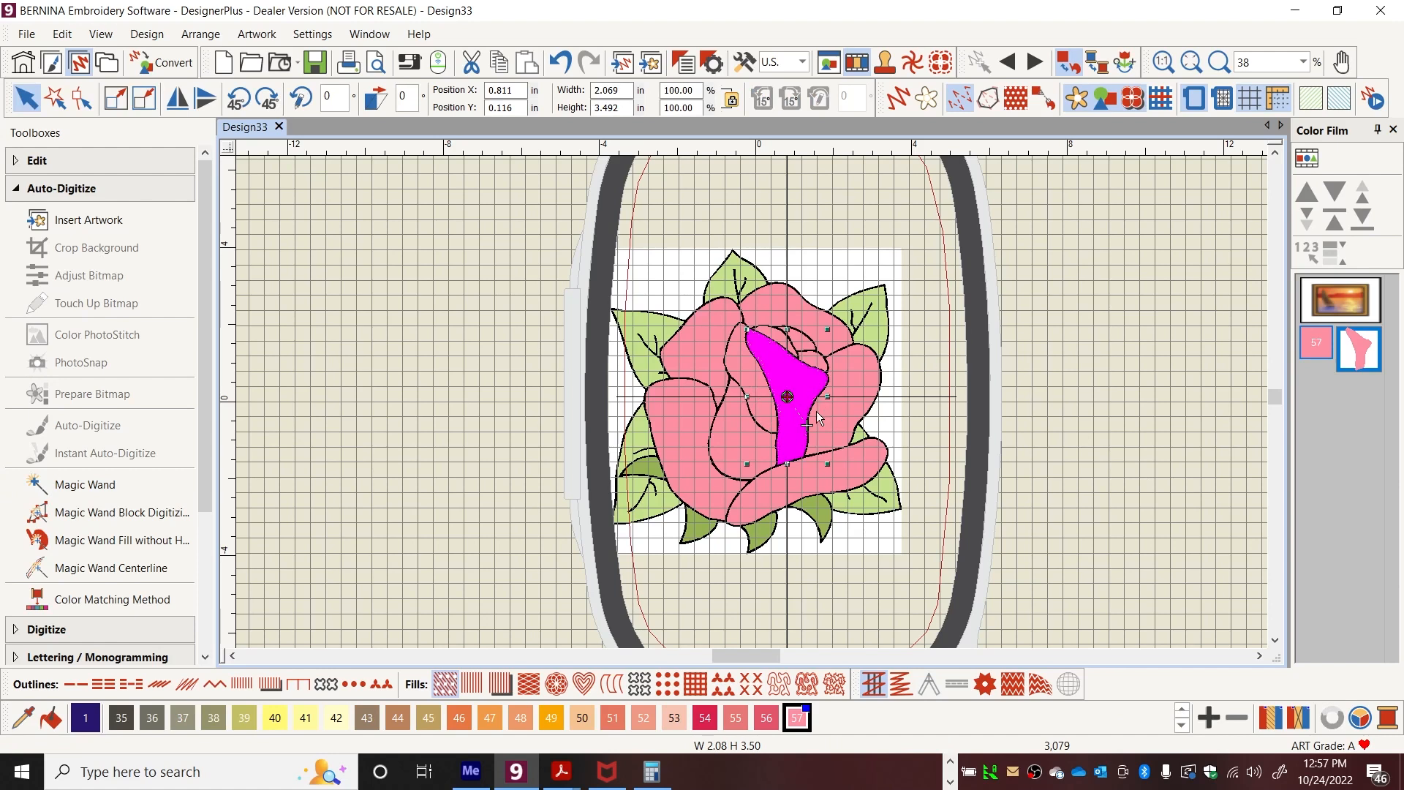
Compare the central petal with and without Artistic View, and change its stitches to Blackwork Fill.
{"action": "left_click", "coordinate": [893, 101]}
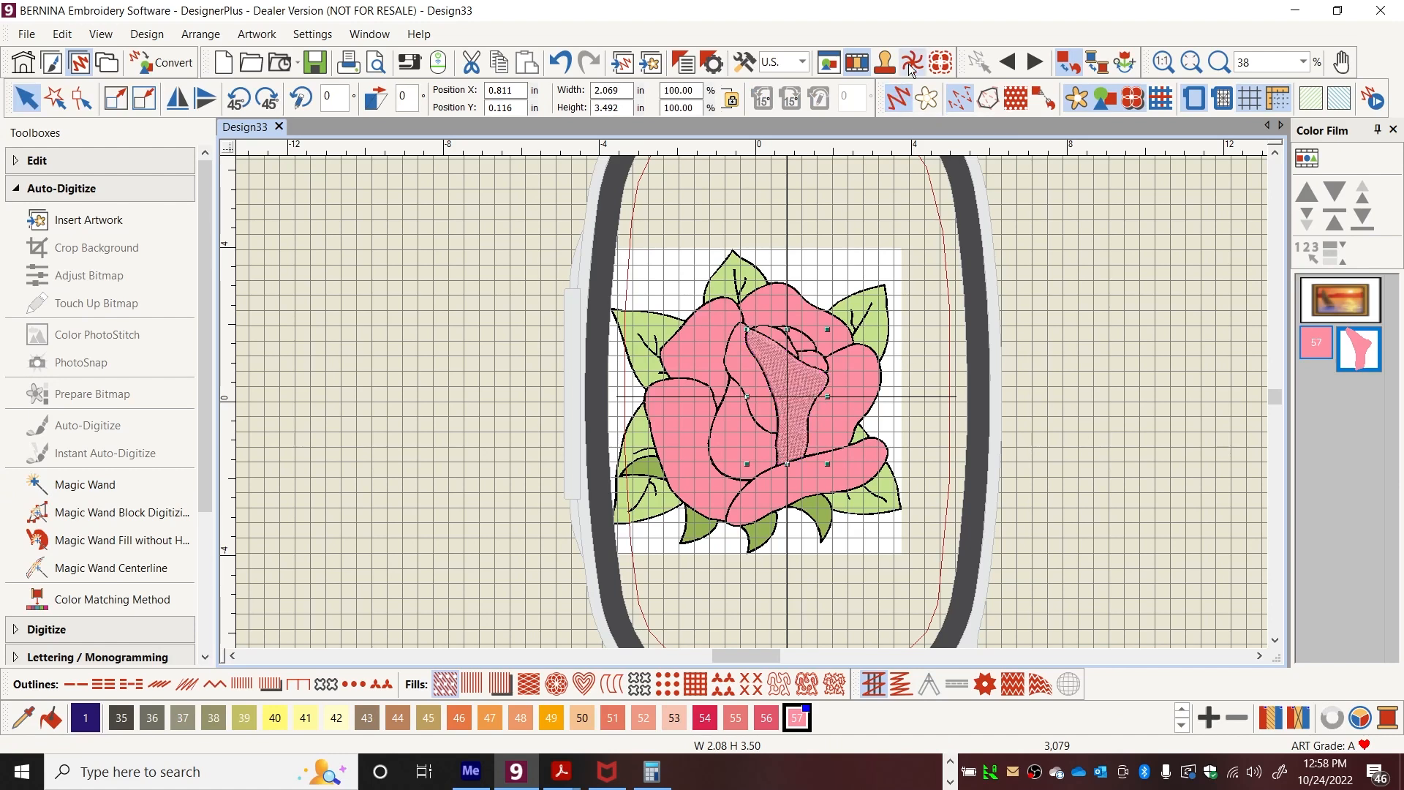
{"action": "left_click", "coordinate": [901, 103]}
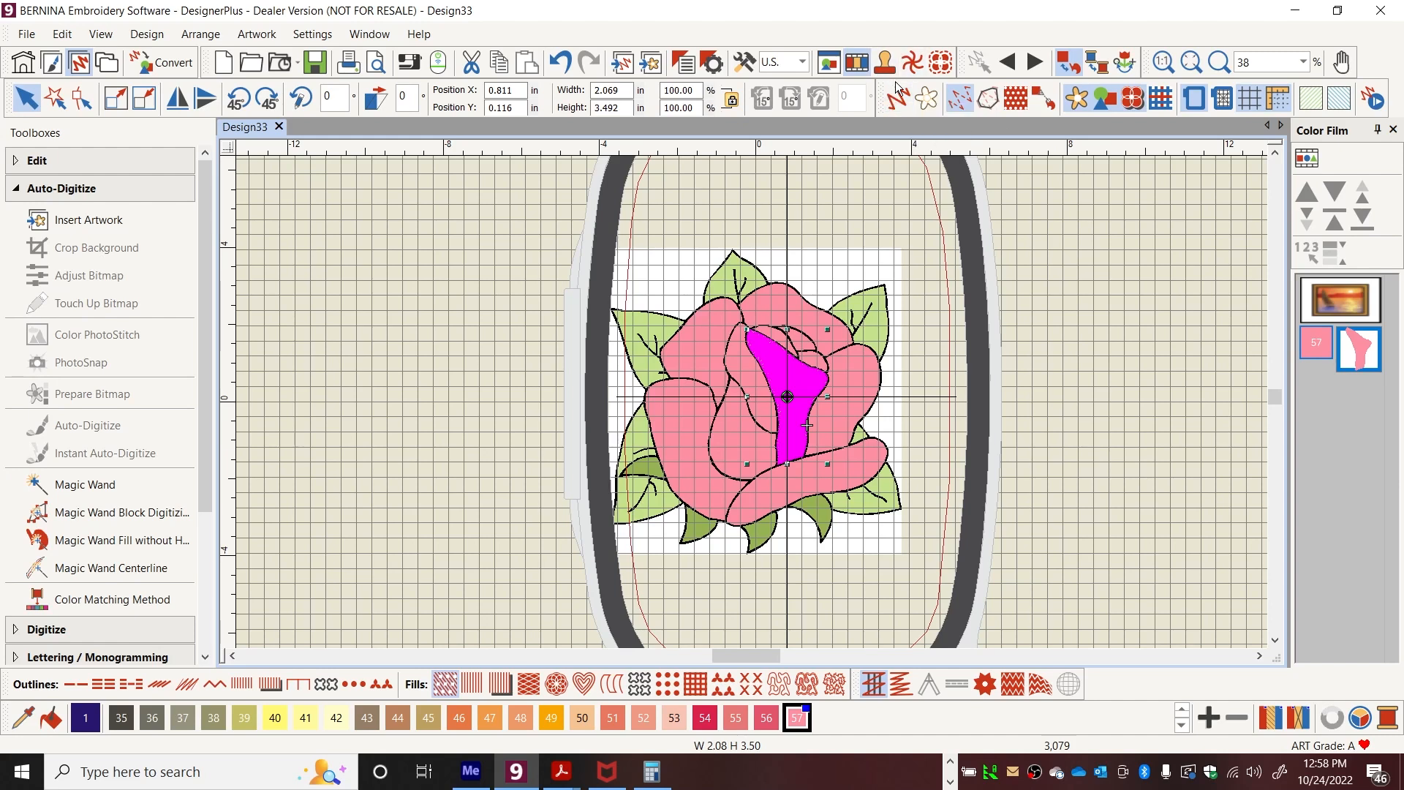
{"action": "left_click", "coordinate": [897, 101]}
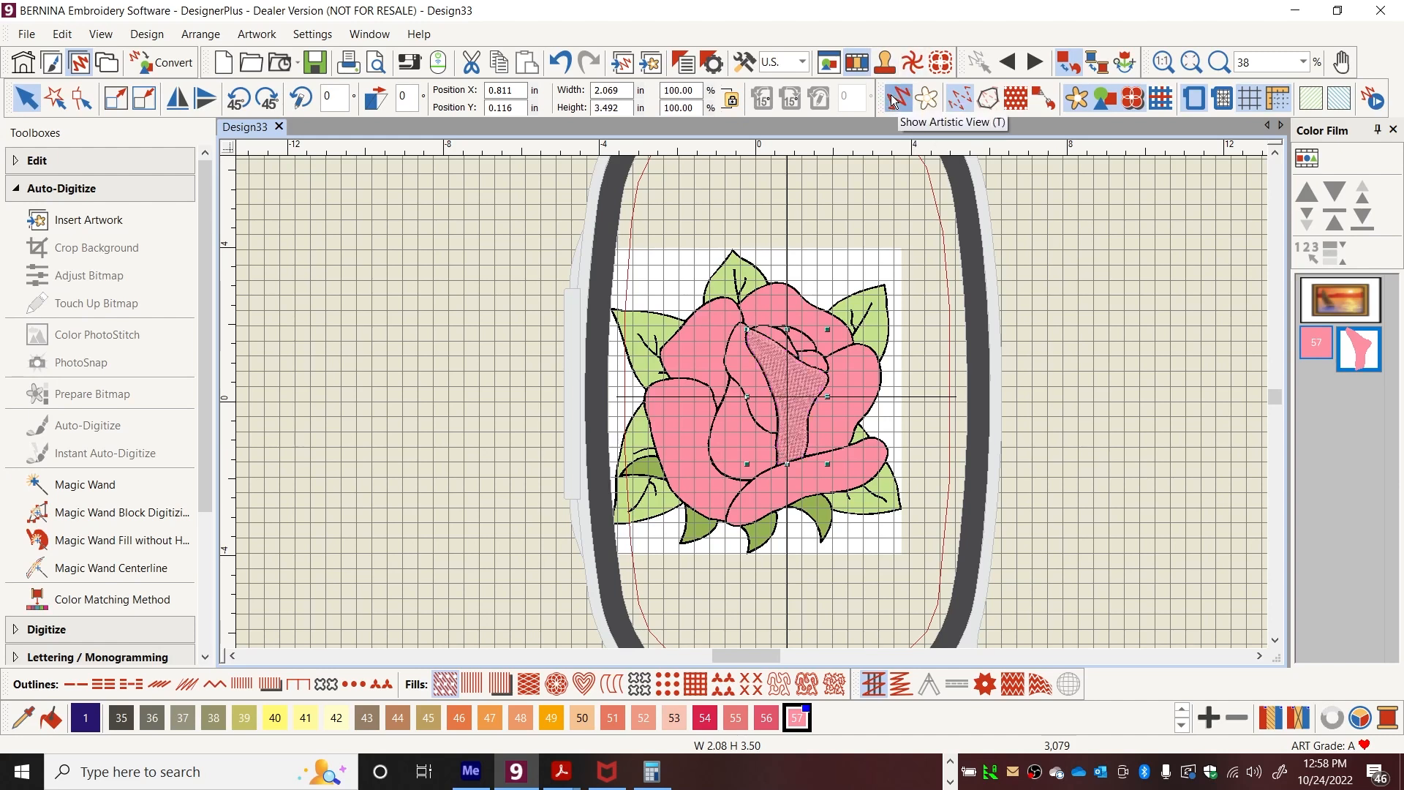
{"action": "left_click", "coordinate": [895, 101]}
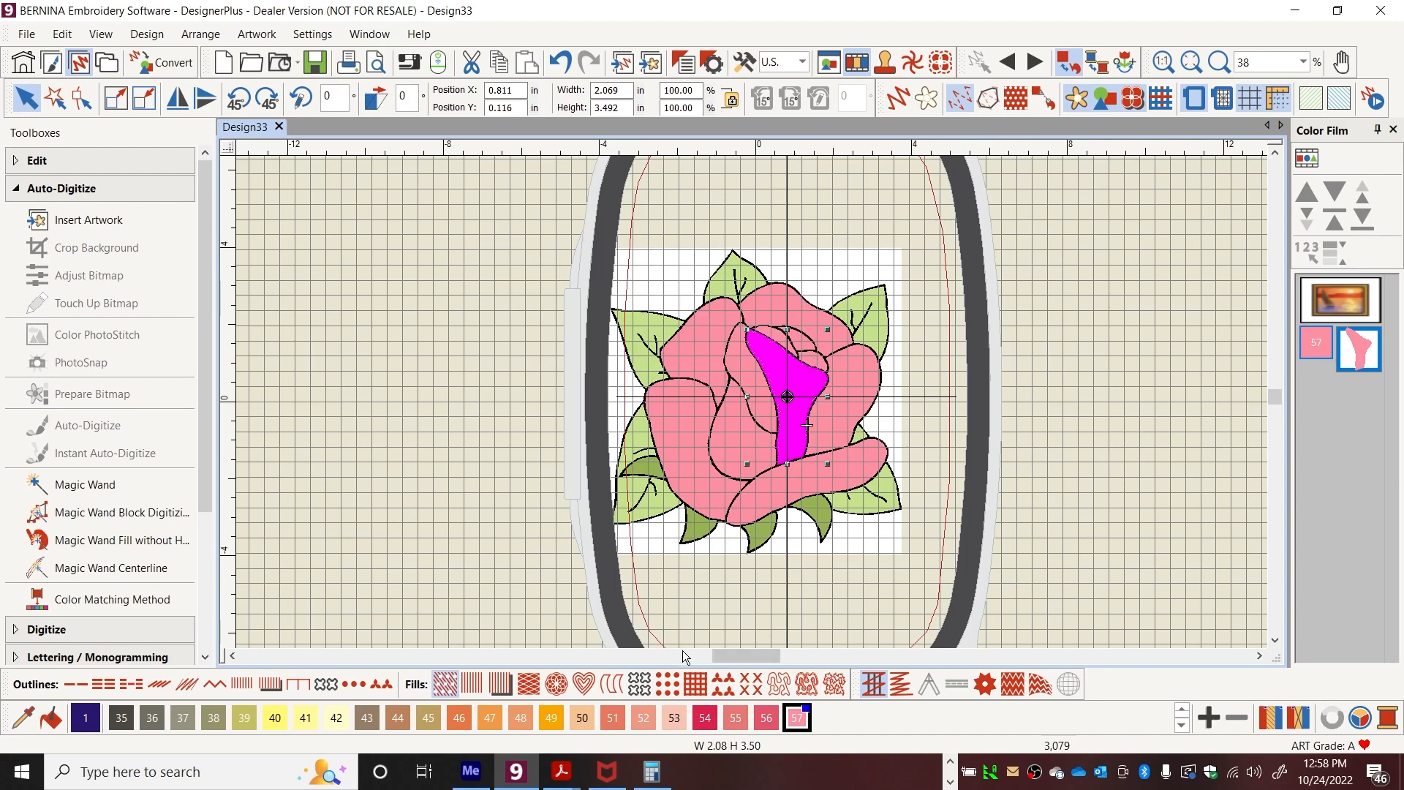
{"action": "left_click", "coordinate": [640, 684]}
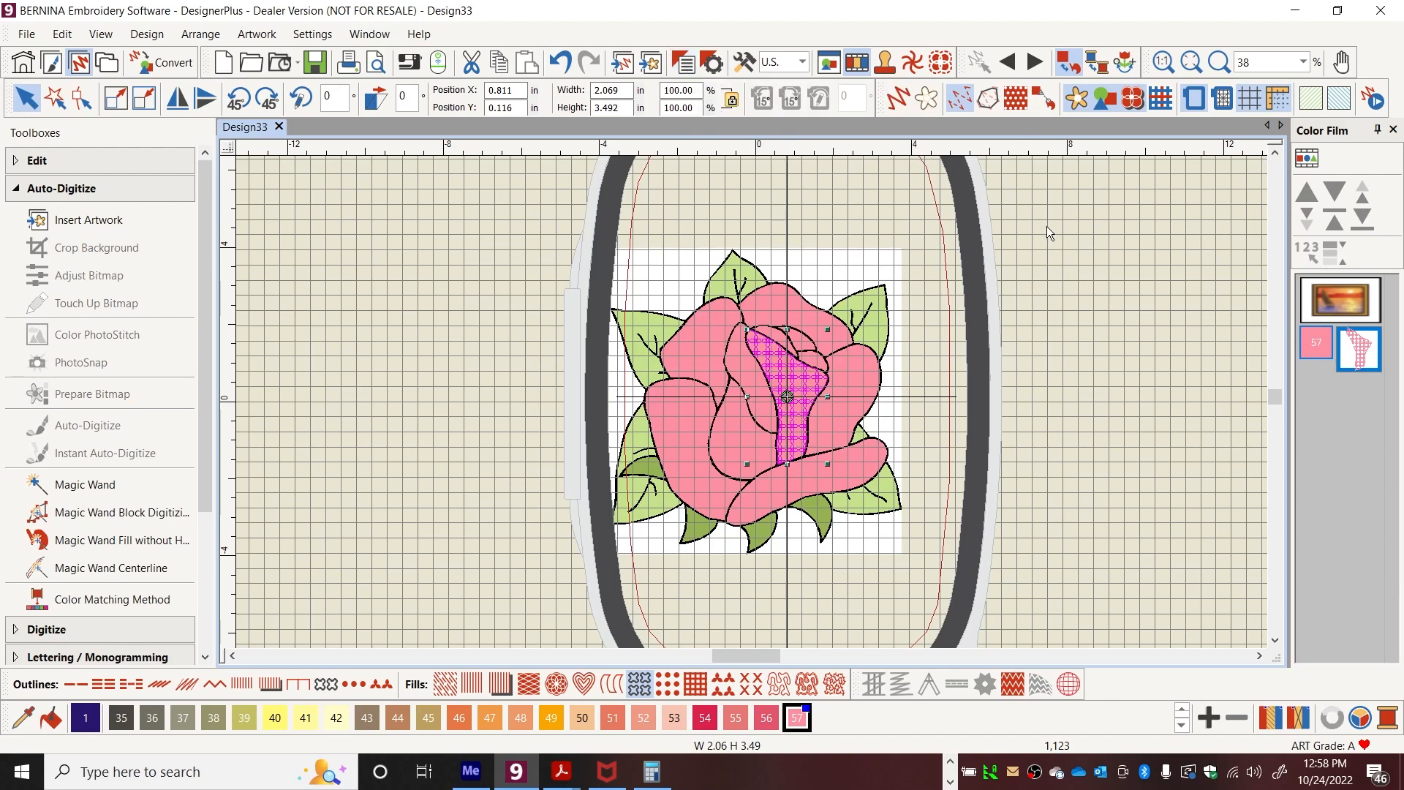
{"action": "left_click", "coordinate": [1095, 327]}
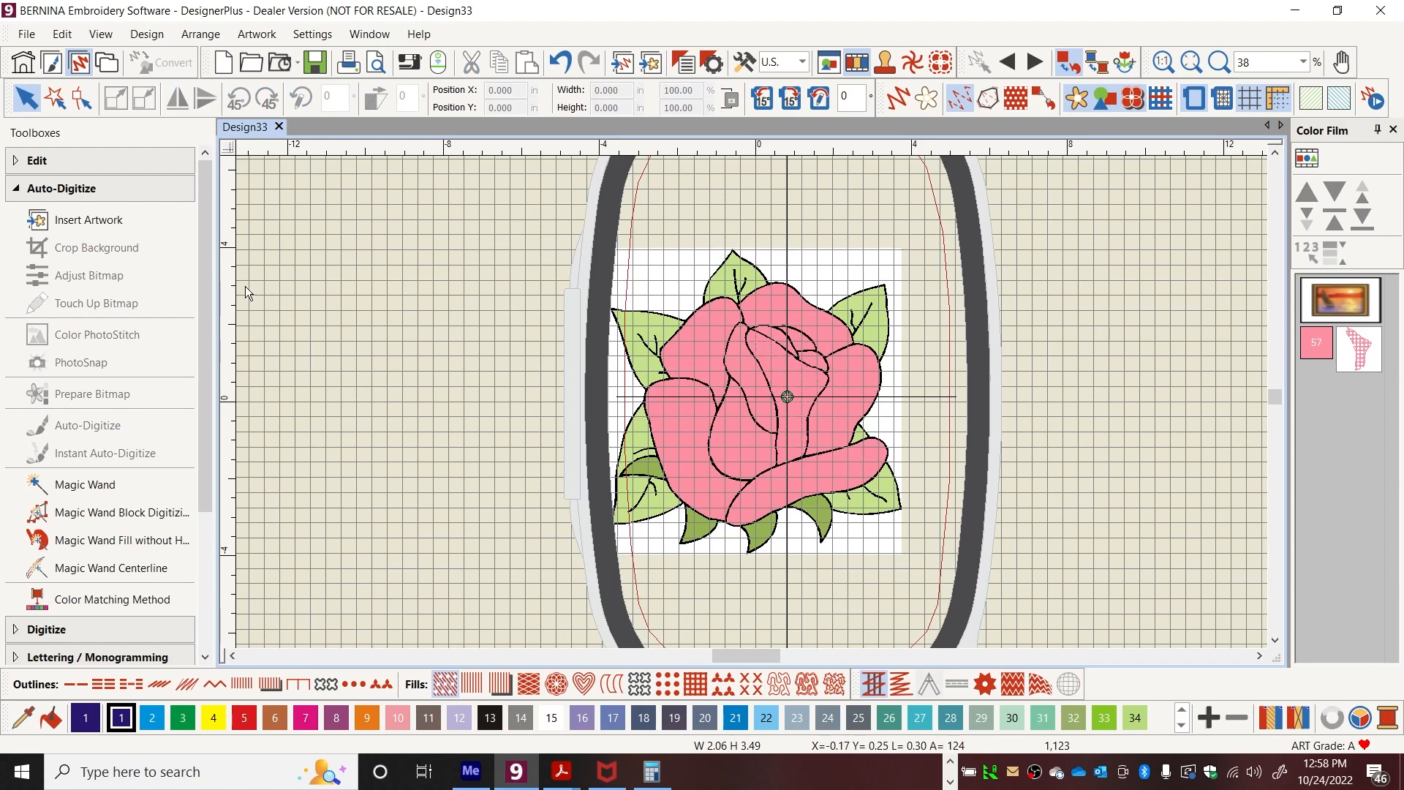
Fill the narrow inner petal left of the central petal using the Magic Wand, and change it to Blackwork Fill.
{"action": "left_click", "coordinate": [82, 485]}
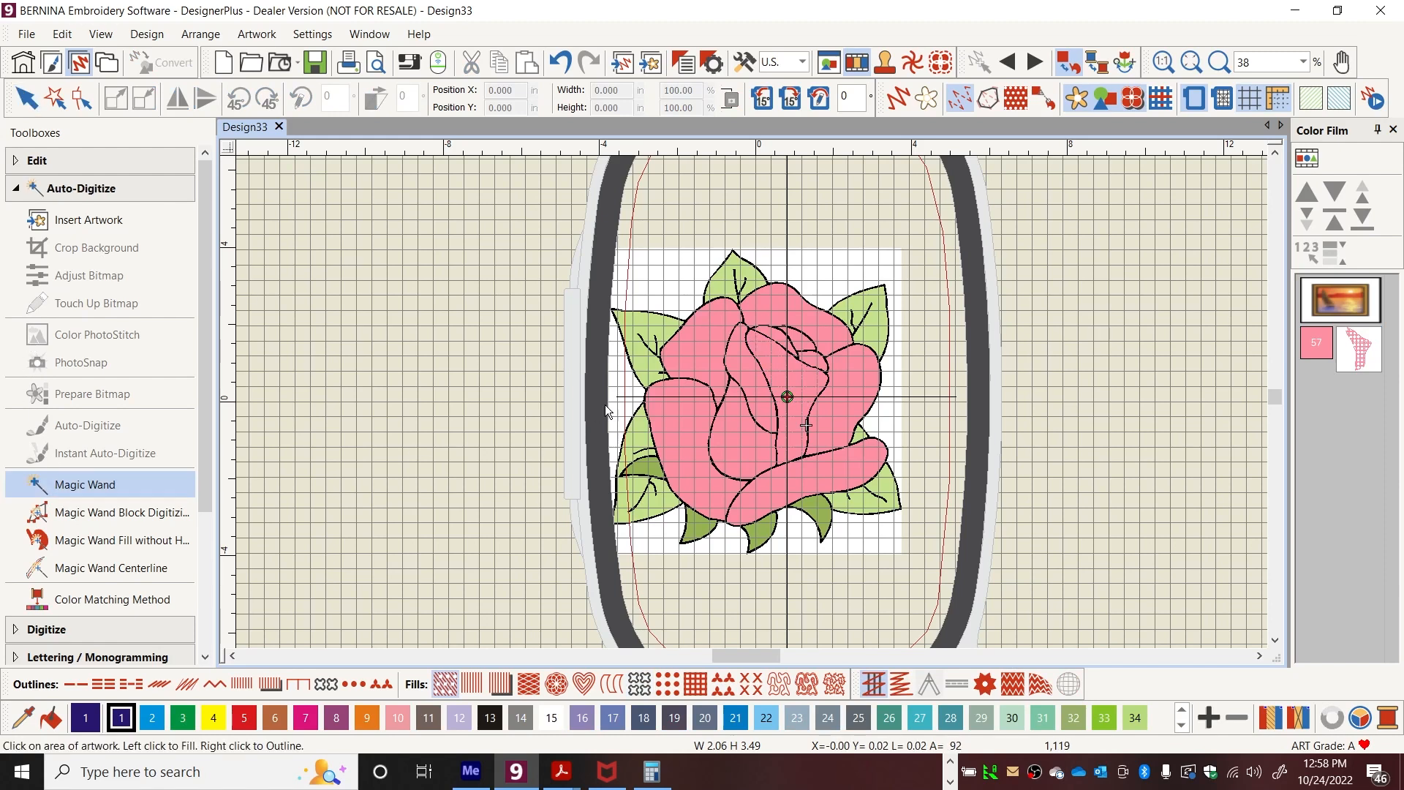
{"action": "left_click", "coordinate": [740, 374]}
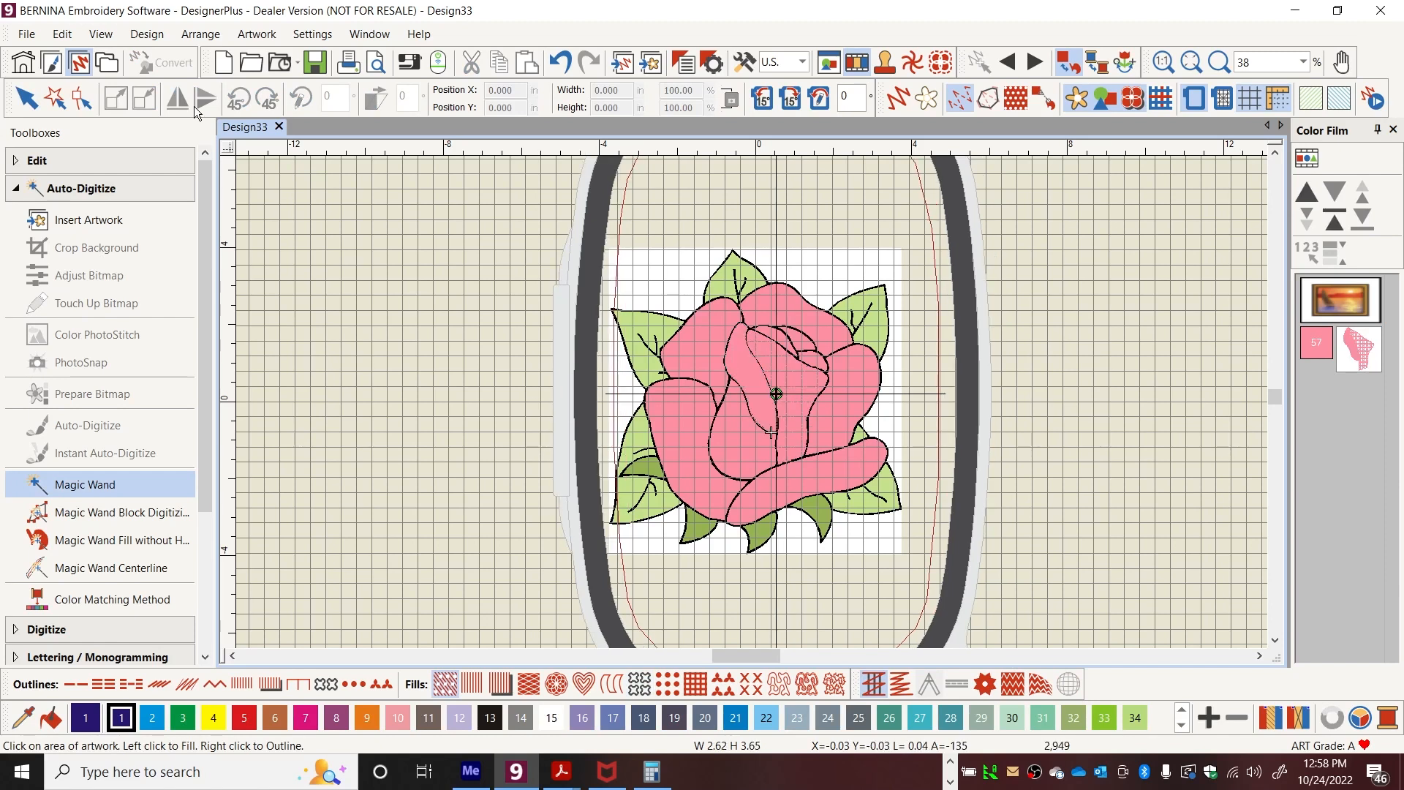
{"action": "left_click", "coordinate": [24, 95]}
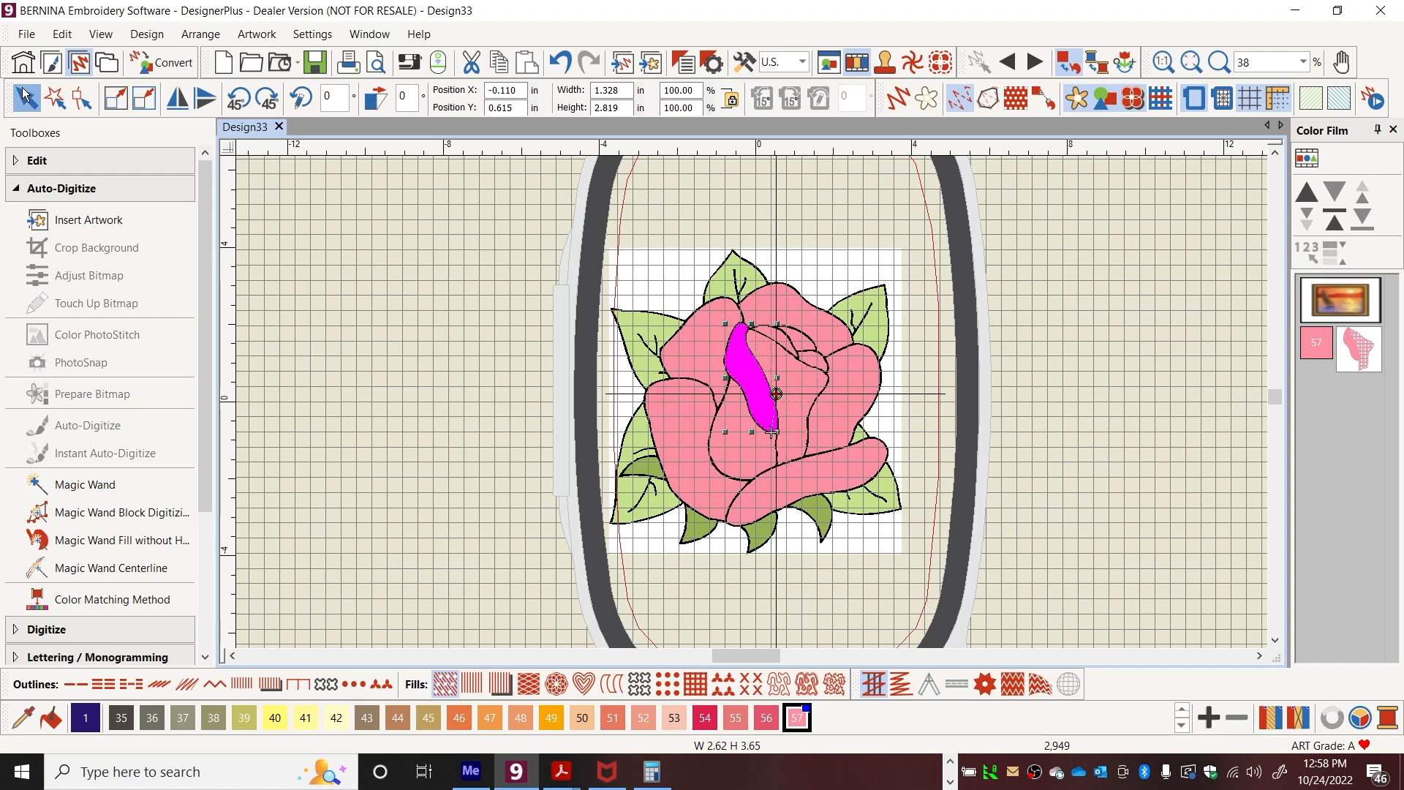
{"action": "left_click", "coordinate": [639, 686]}
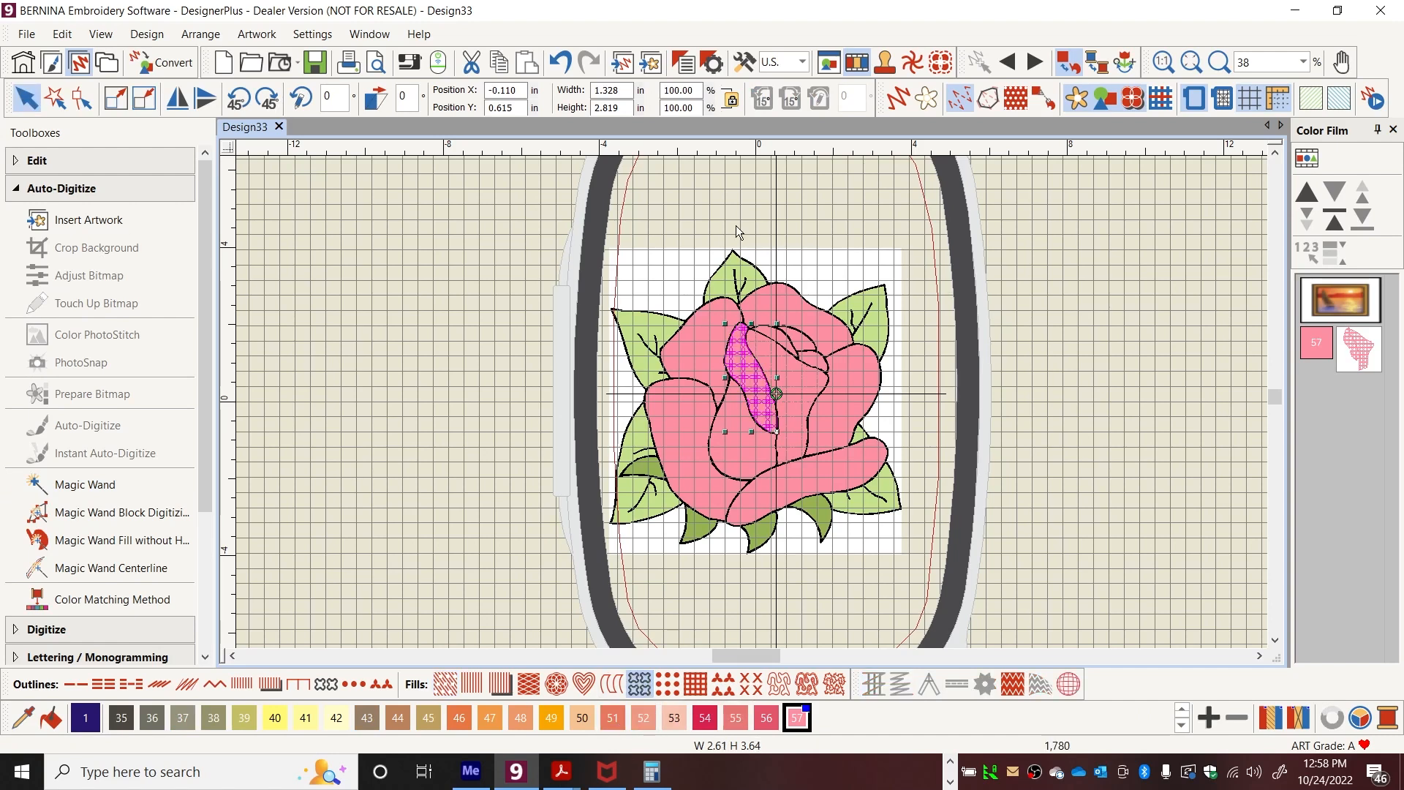
Change the narrow inner petal's blackwork pattern to B0013b in Object Properties and apply it.
{"action": "left_click", "coordinate": [683, 65]}
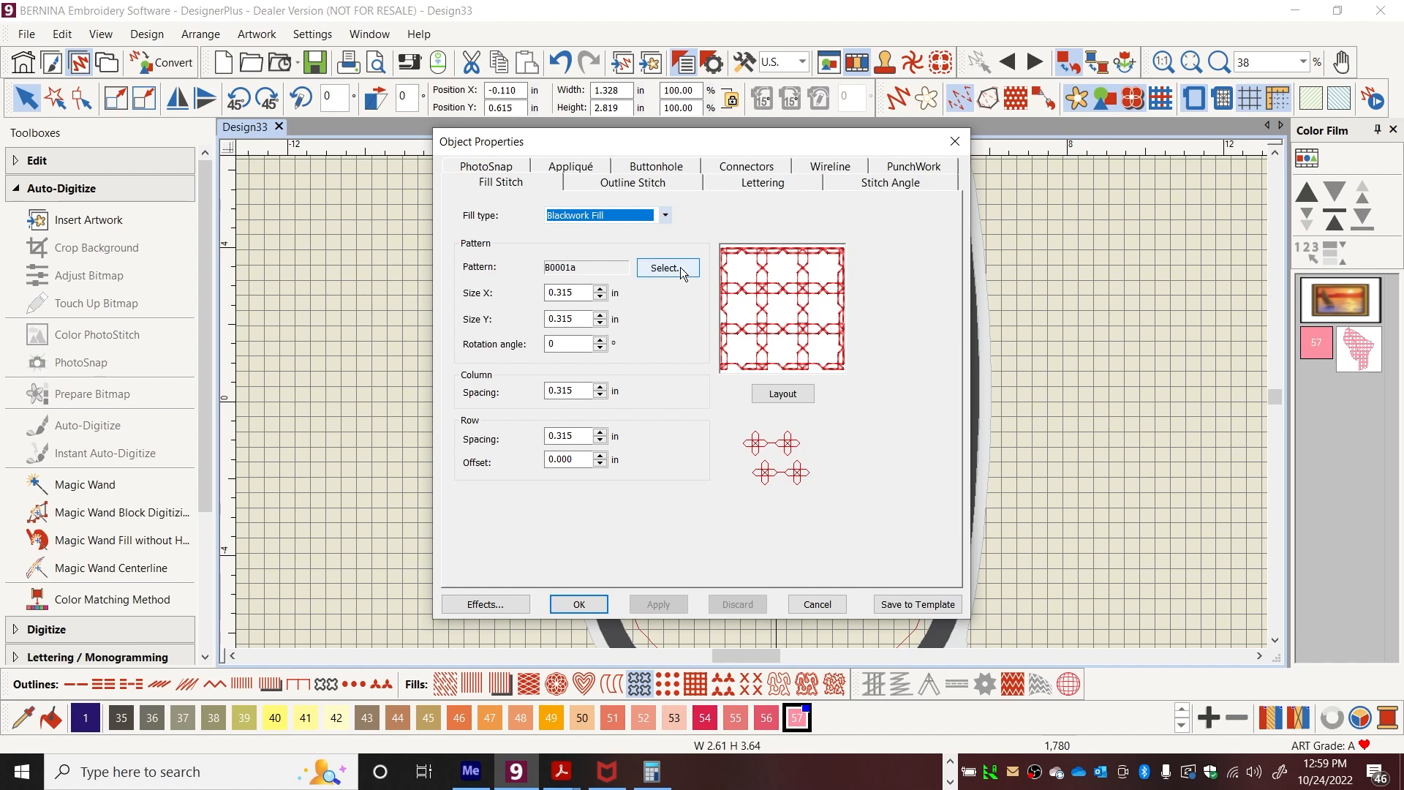
{"action": "left_click", "coordinate": [658, 272]}
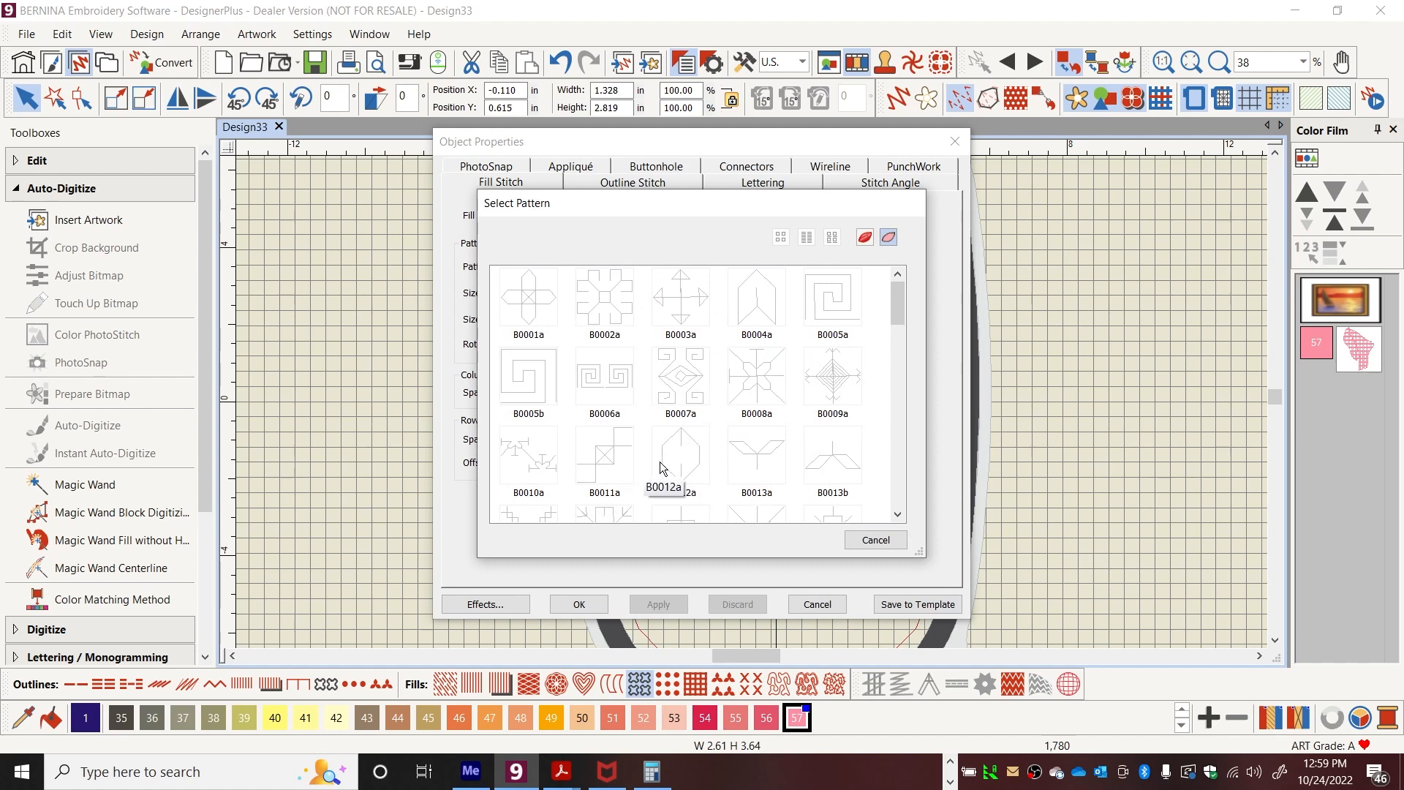
{"action": "double_click", "coordinate": [822, 472]}
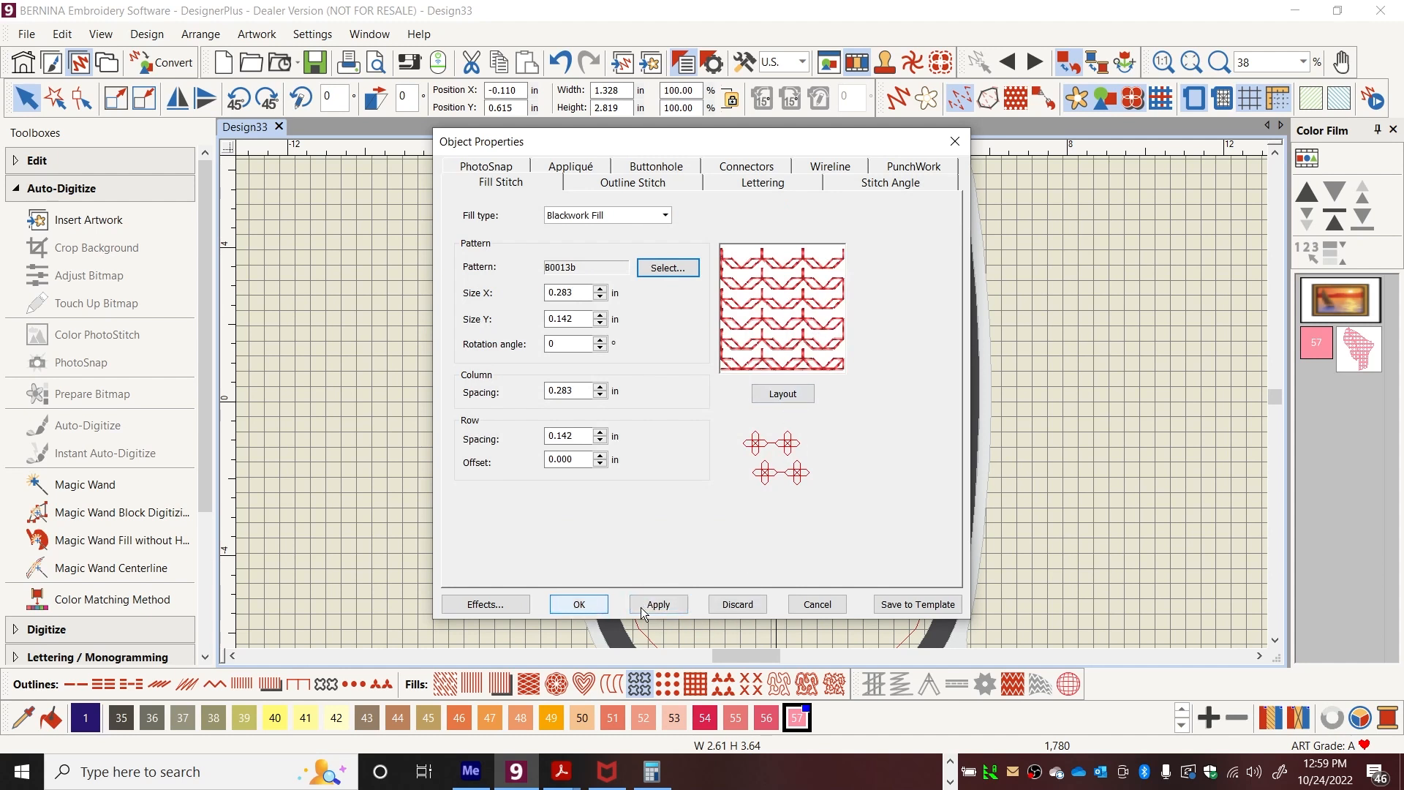
{"action": "left_click", "coordinate": [677, 604]}
{"action": "left_click_drag", "start_coordinate": [832, 142], "coordinate": [532, 129]}
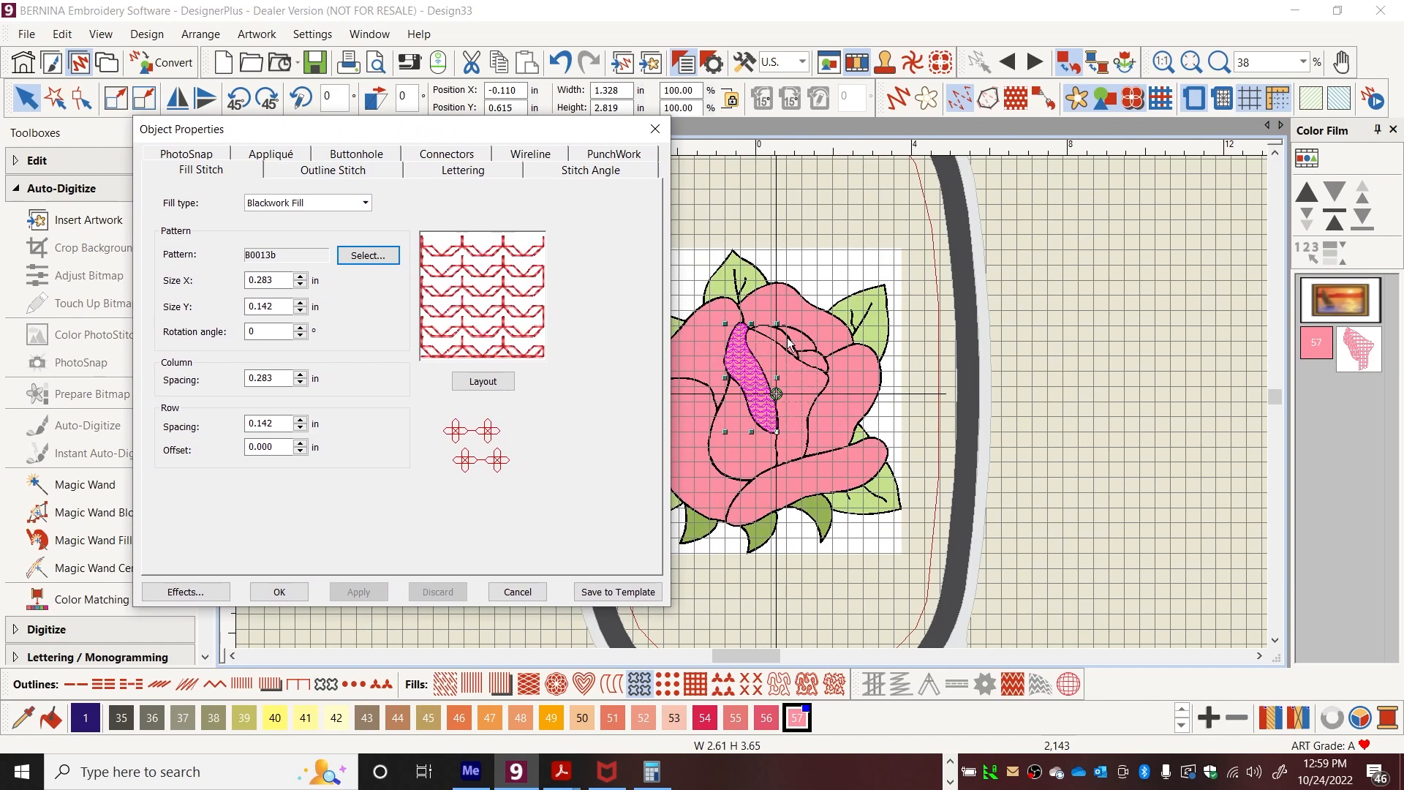
{"action": "left_click", "coordinate": [1056, 371]}
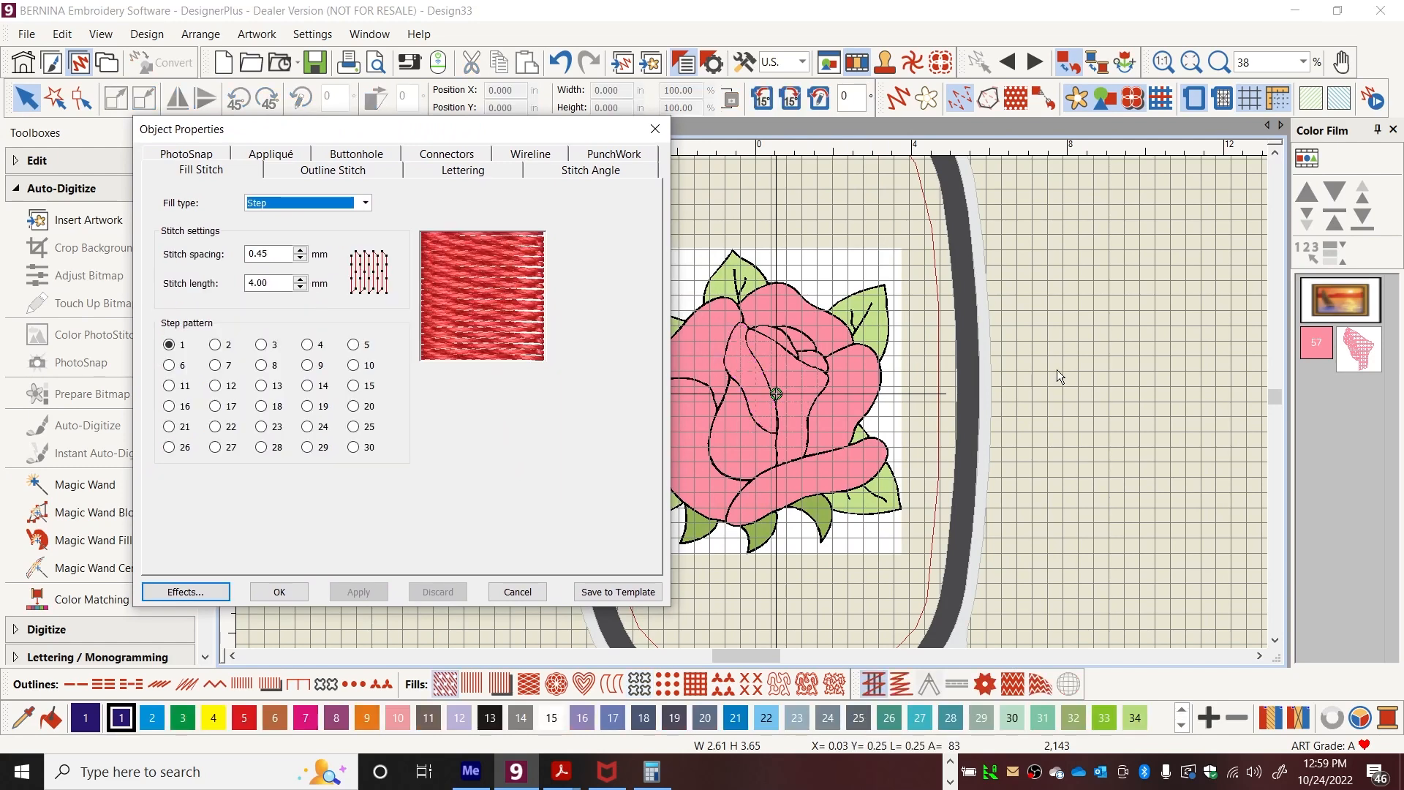
Recolor both digitized blackwork petals from pink to thread color 35.
{"action": "left_click", "coordinate": [1344, 350]}
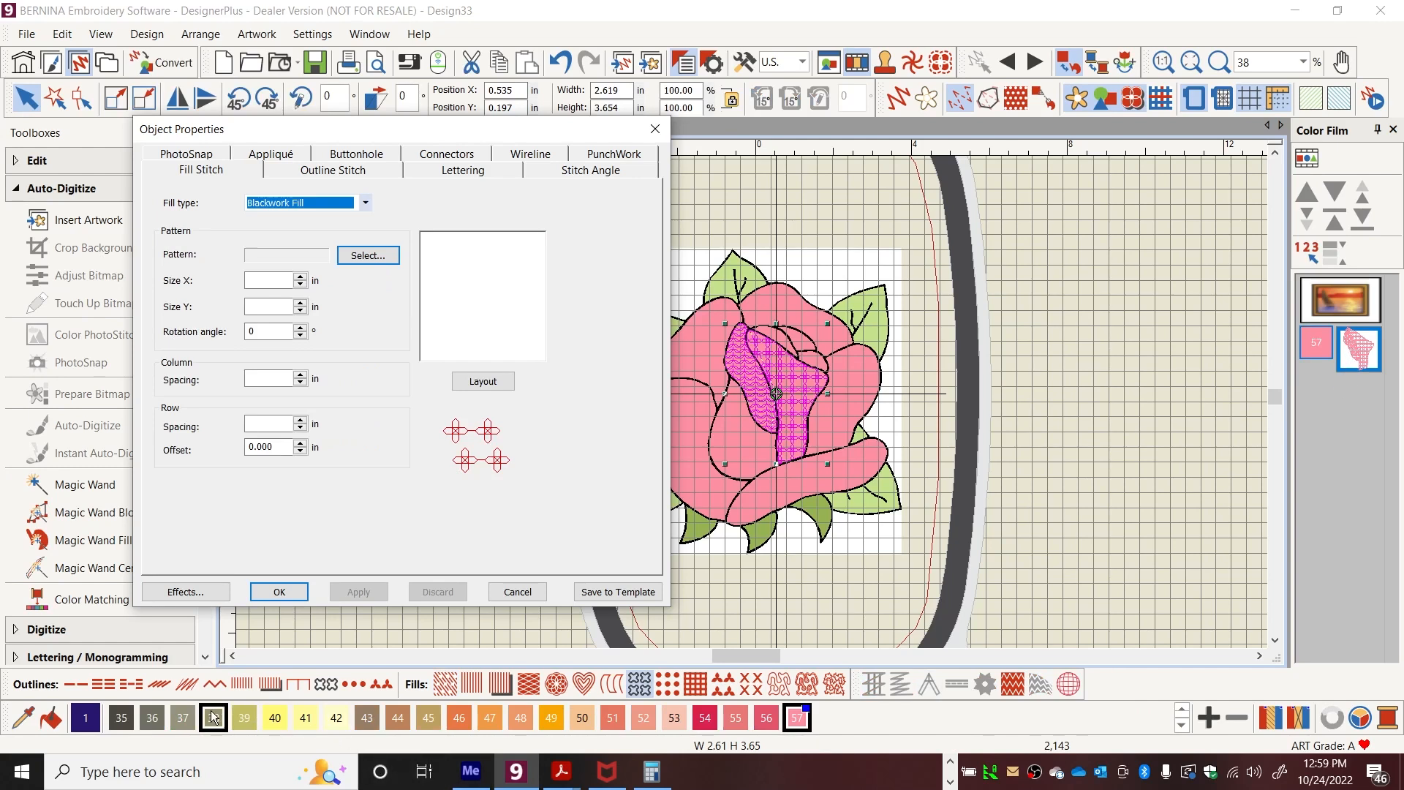
{"action": "left_click", "coordinate": [125, 725]}
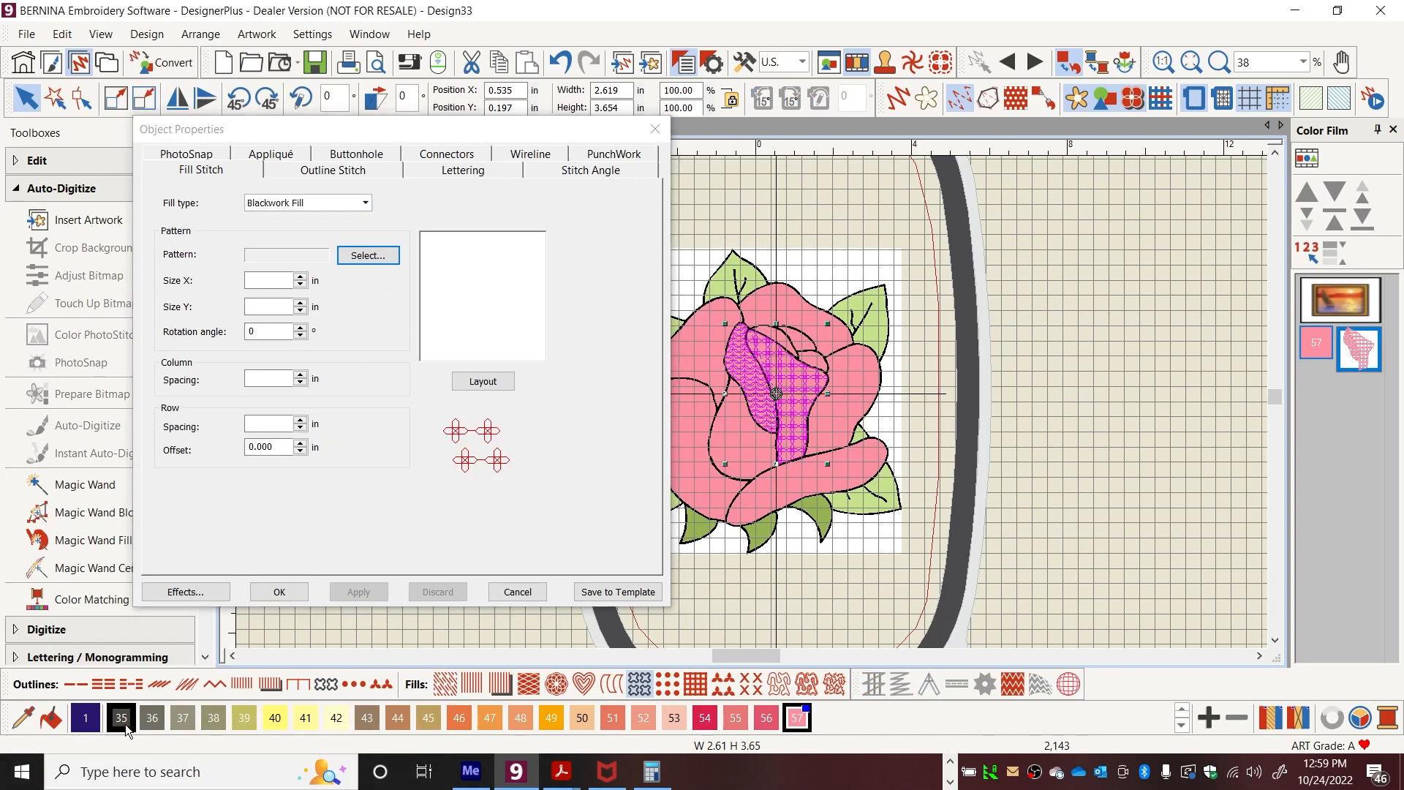
{"action": "left_click", "coordinate": [983, 496]}
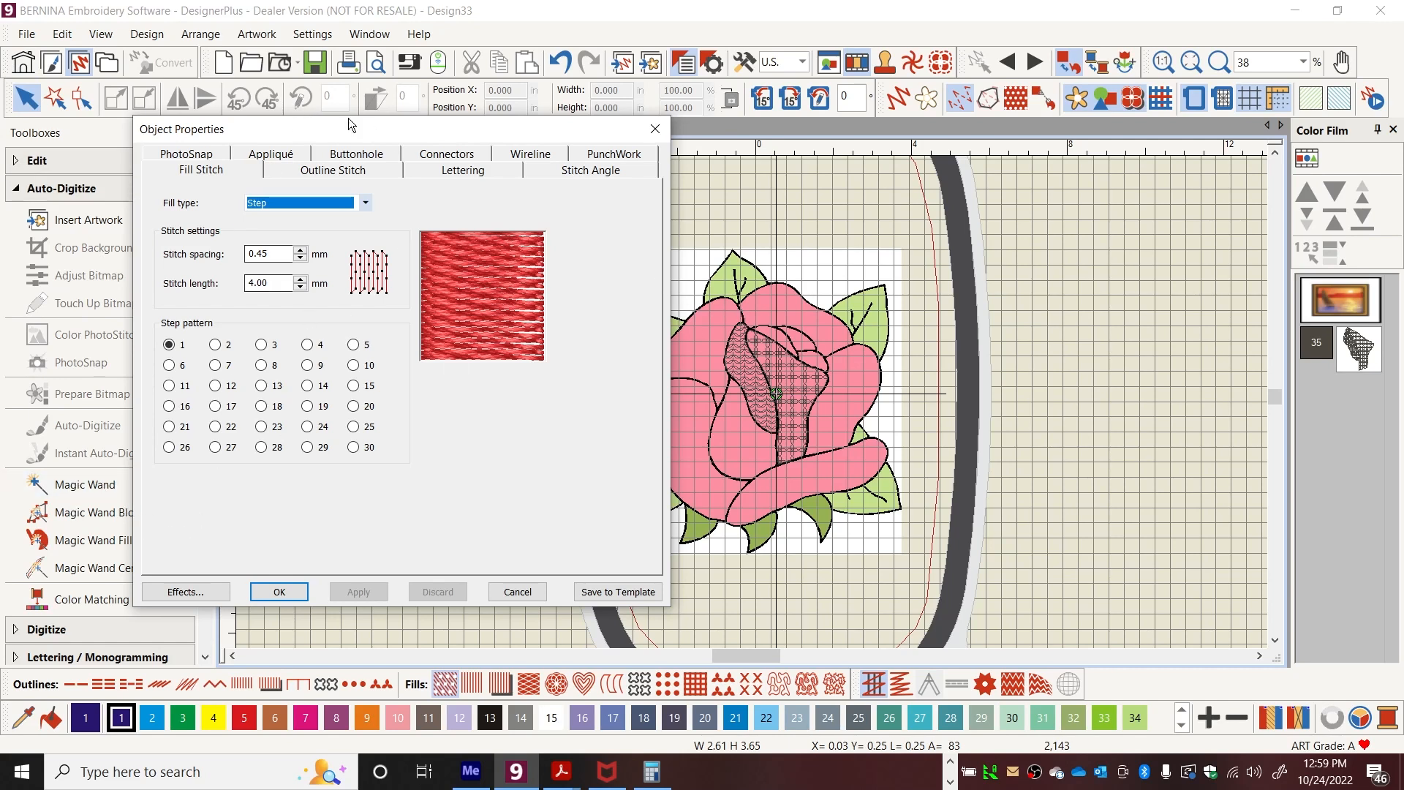
Fill the rounded inner petal below the narrow one with the Magic Wand and recolor it to thread color 35.
{"action": "left_click", "coordinate": [95, 487]}
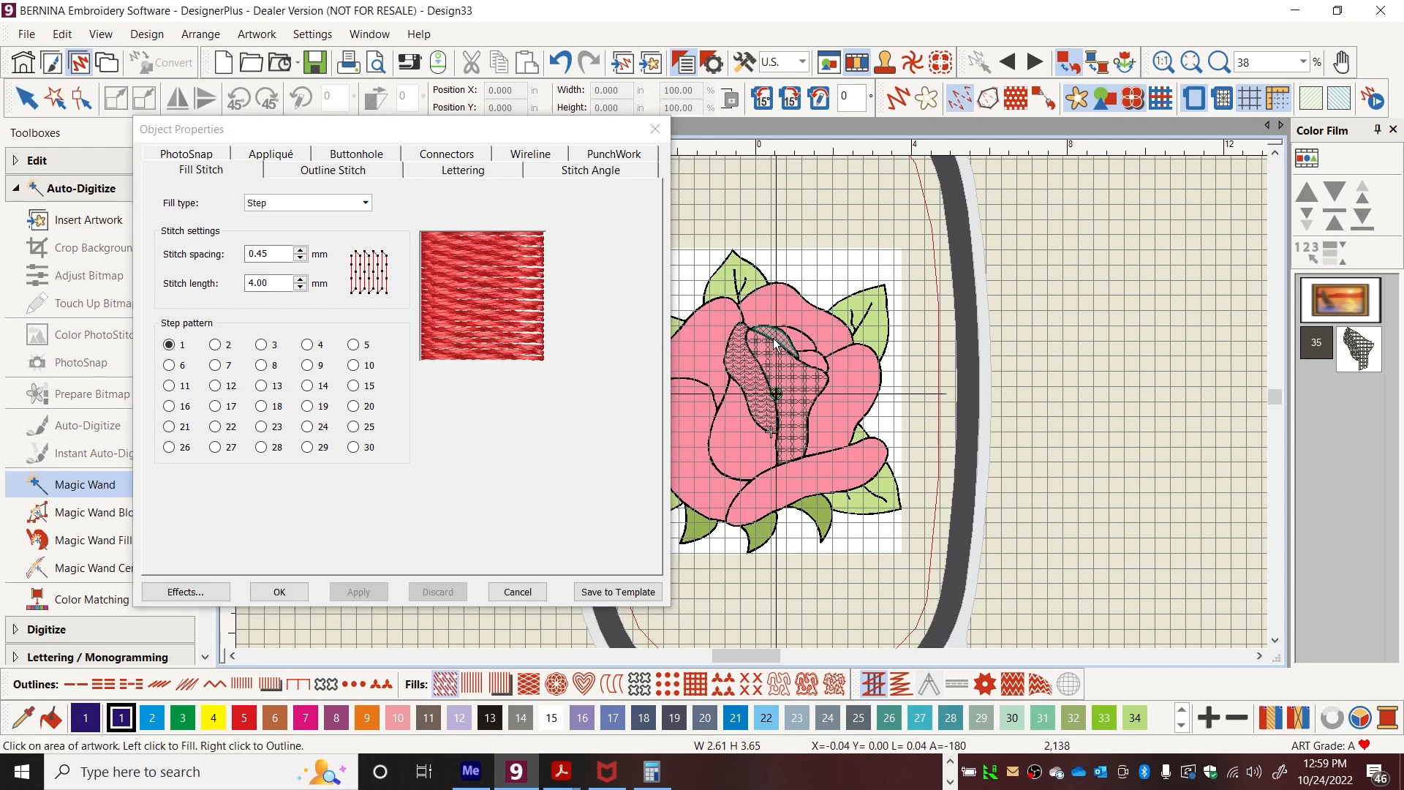
{"action": "left_click", "coordinate": [735, 432]}
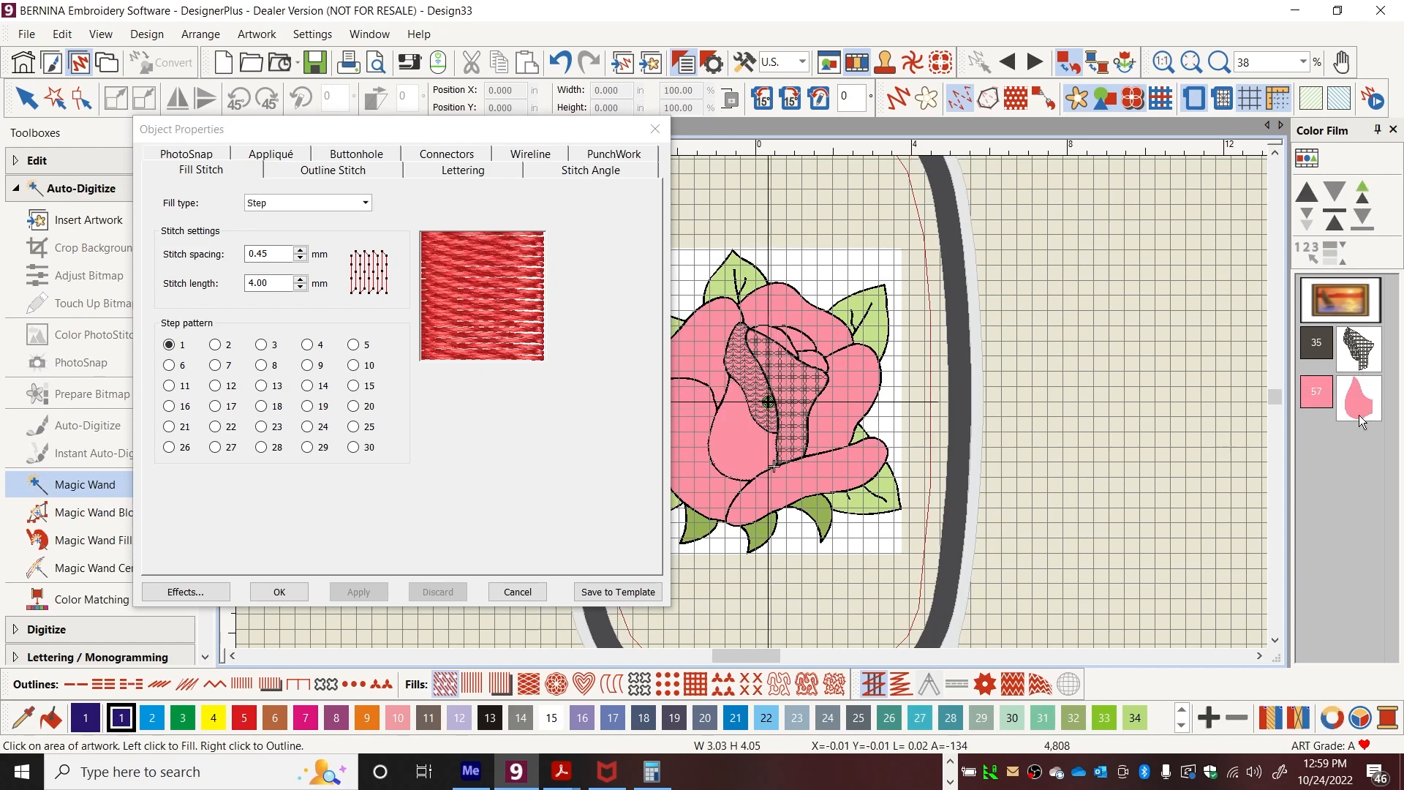
{"action": "left_click", "coordinate": [1350, 413]}
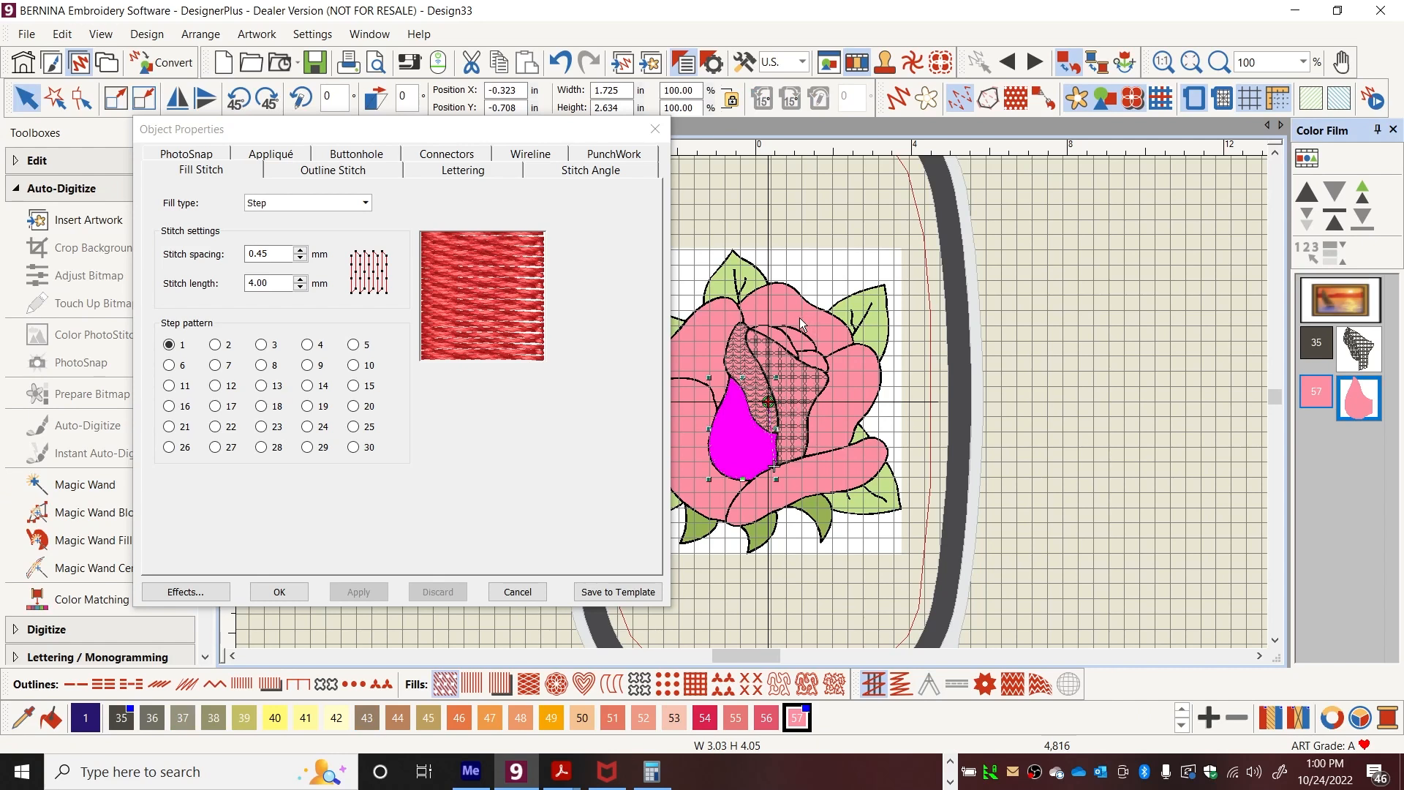
{"action": "left_click", "coordinate": [120, 719]}
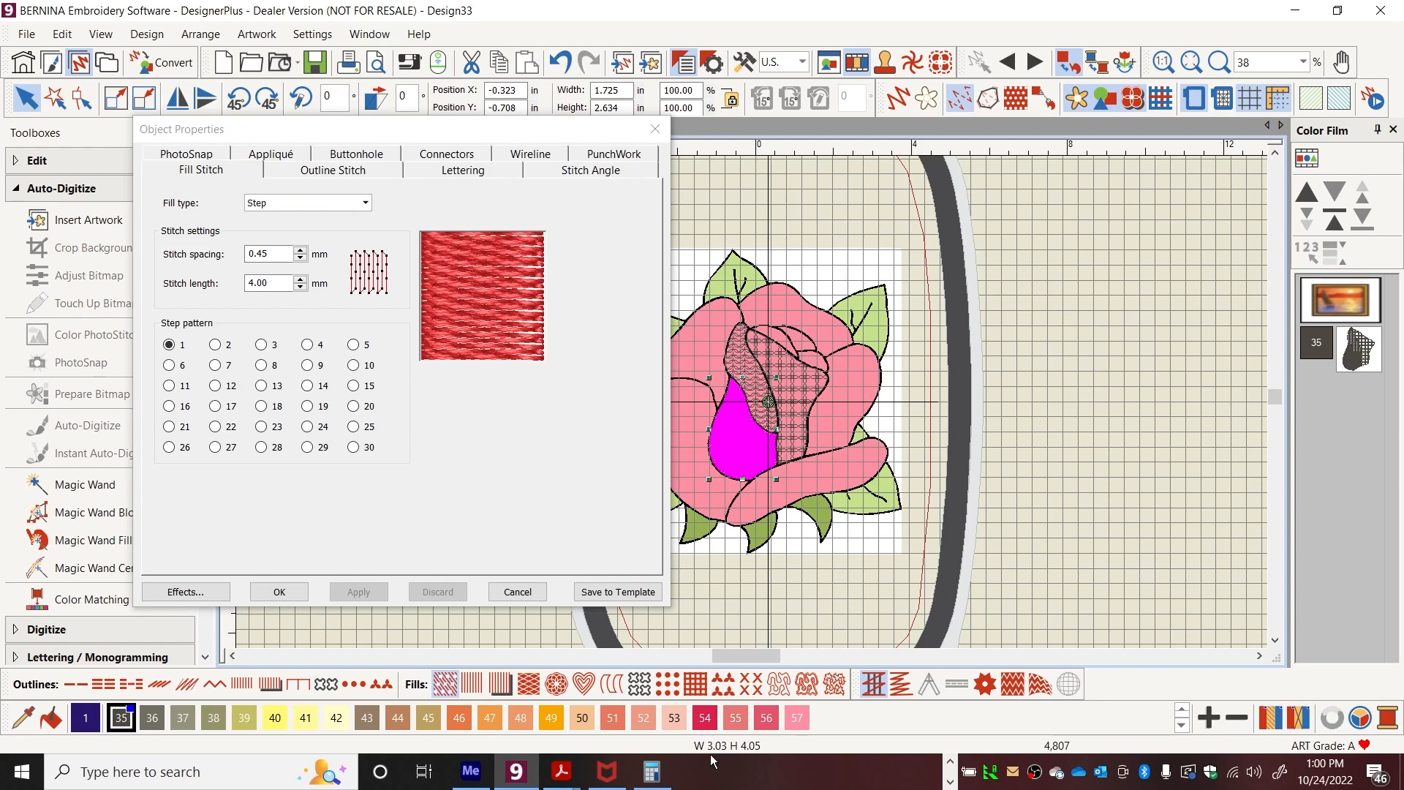
Set the rounded inner petal's fill type to Blackwork Fill with pattern B0007a and apply it.
{"action": "left_click", "coordinate": [364, 205]}
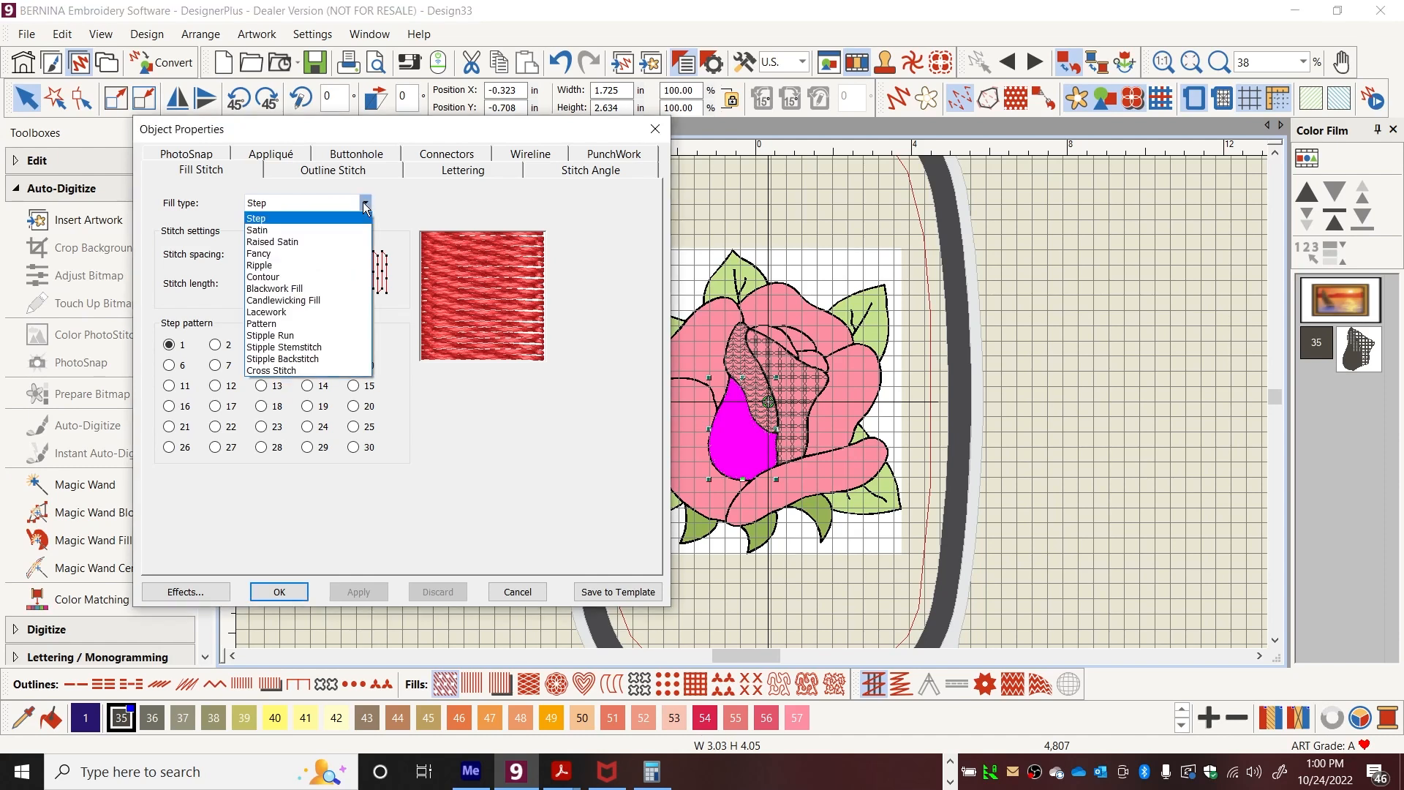
{"action": "left_click", "coordinate": [285, 289]}
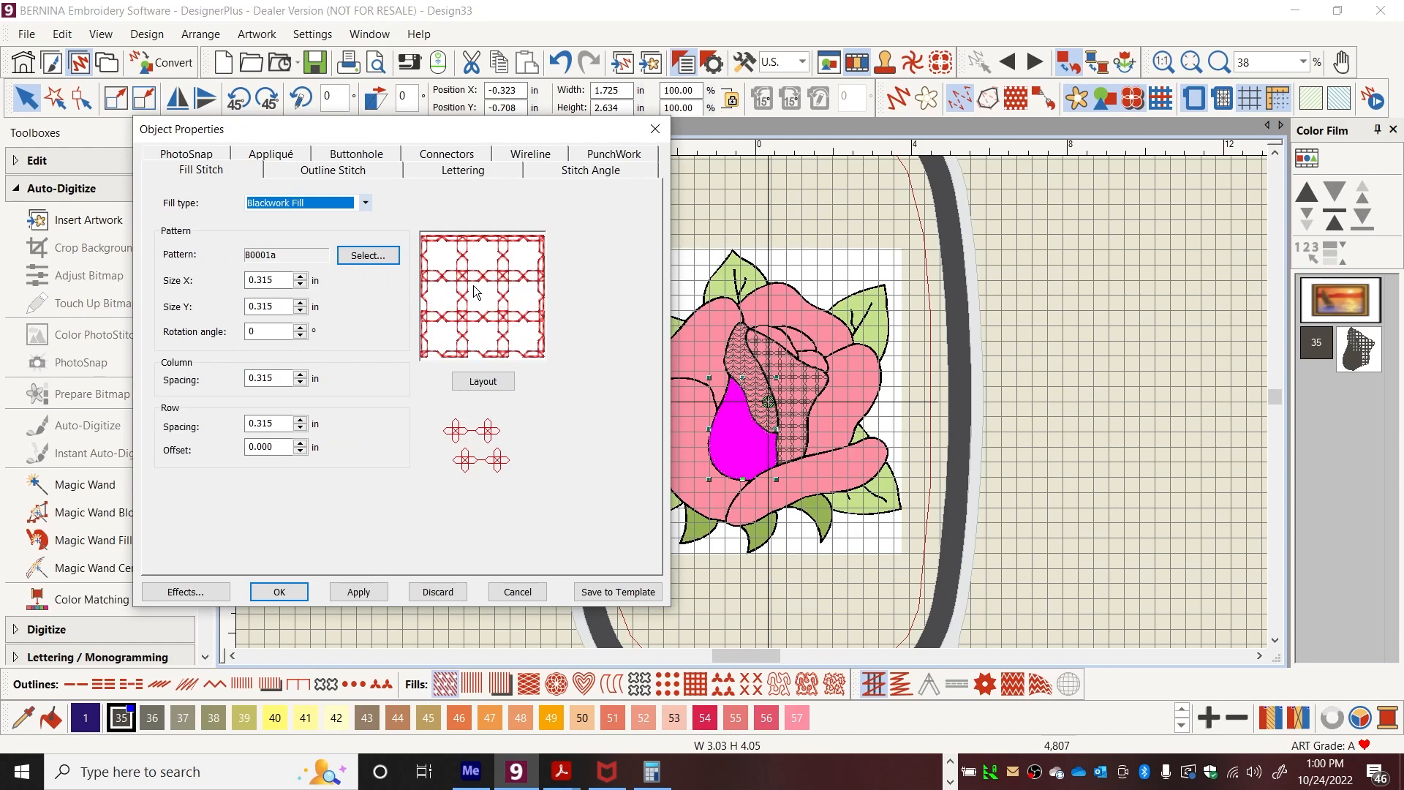
{"action": "left_click", "coordinate": [373, 255]}
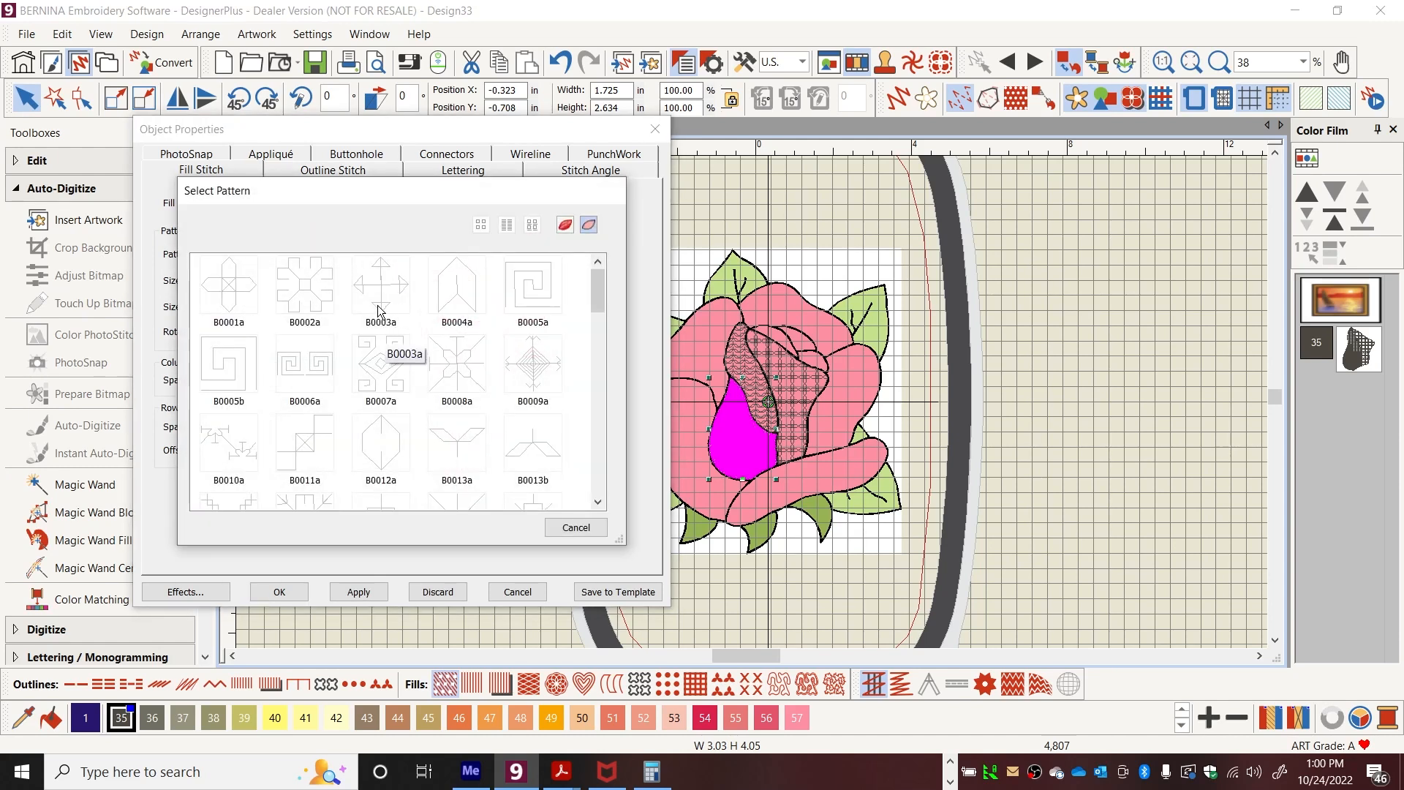
{"action": "double_click", "coordinate": [385, 385]}
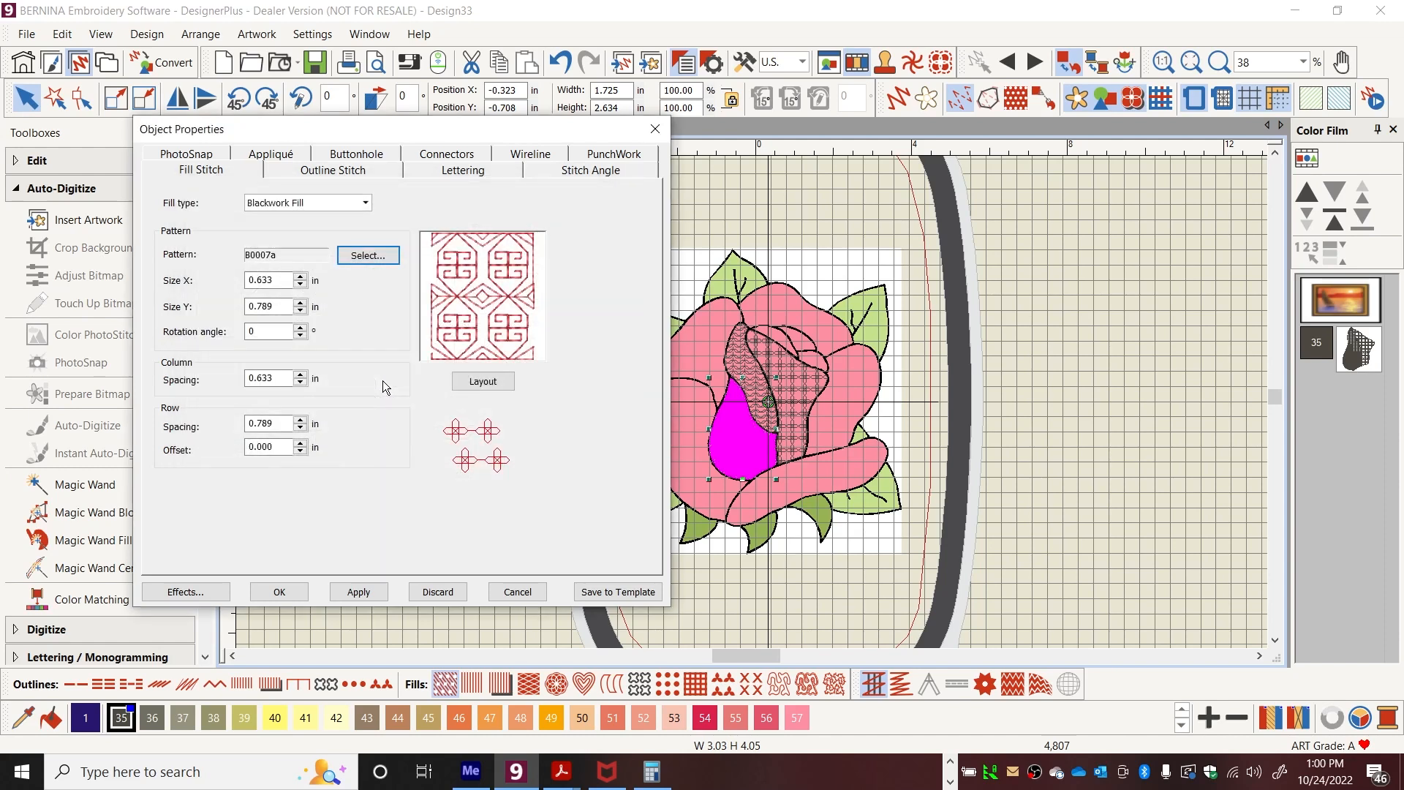
{"action": "left_click", "coordinate": [358, 592]}
{"action": "left_click", "coordinate": [775, 420]}
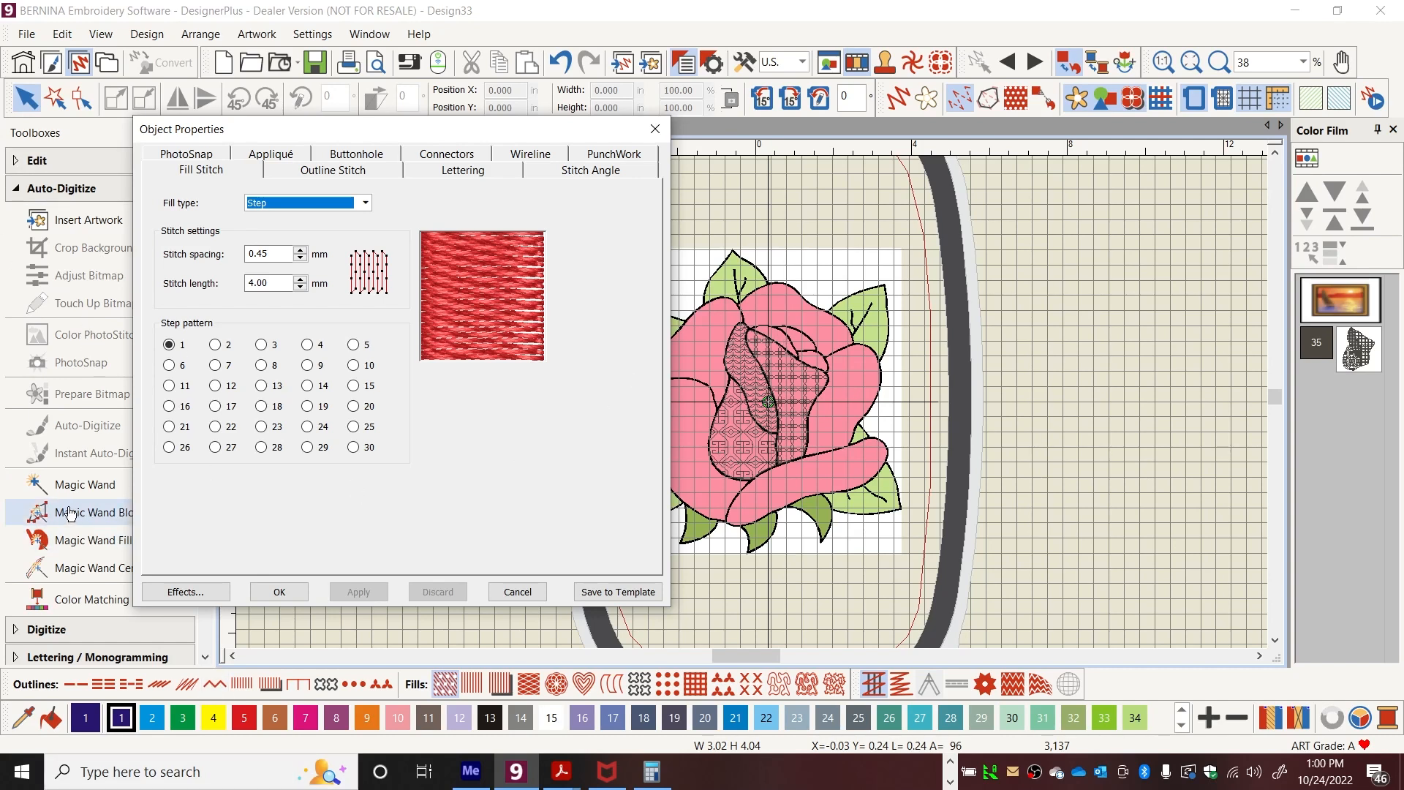
Fill the upper-left outer petal with the Magic Wand and recolor it to thread color 35.
{"action": "left_click", "coordinate": [80, 484]}
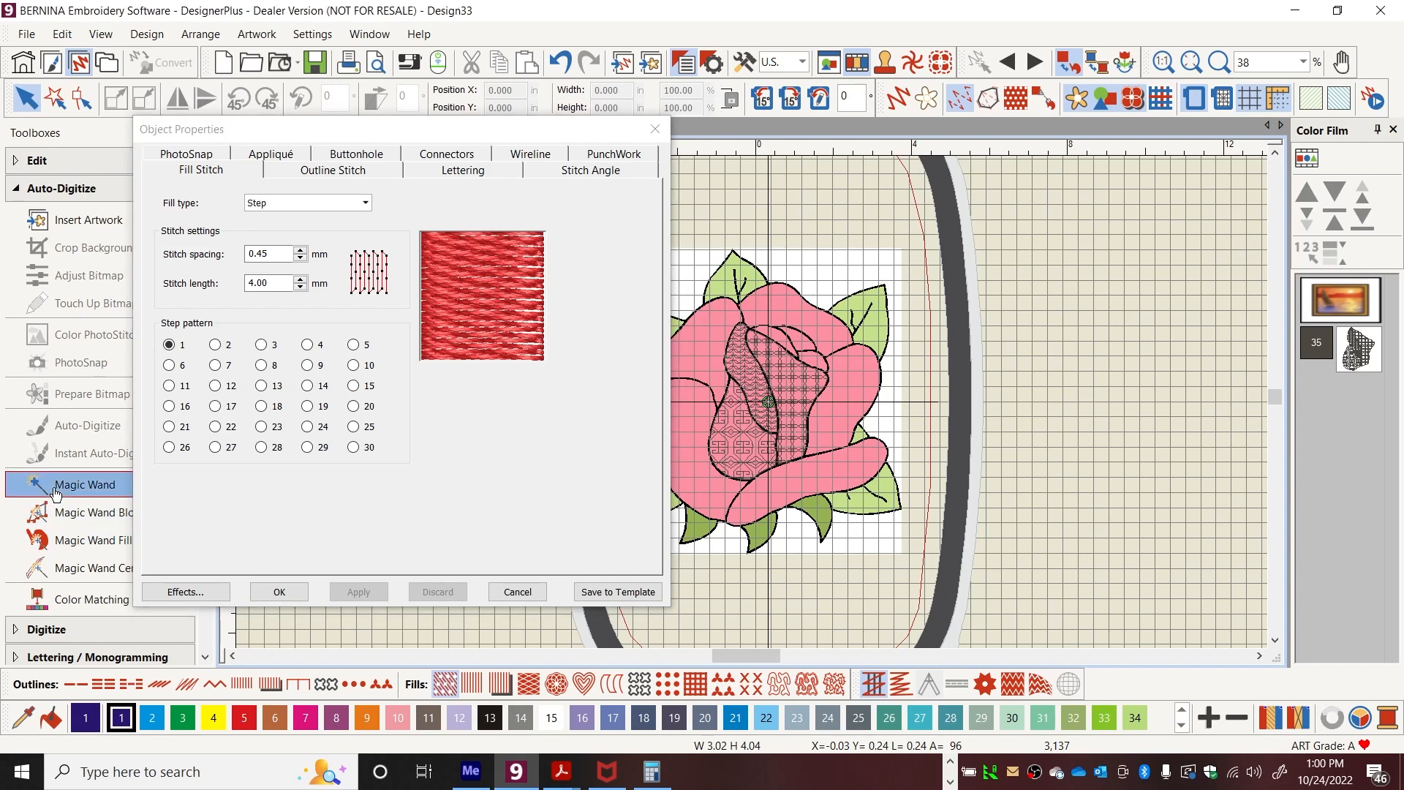
{"action": "left_click", "coordinate": [710, 338]}
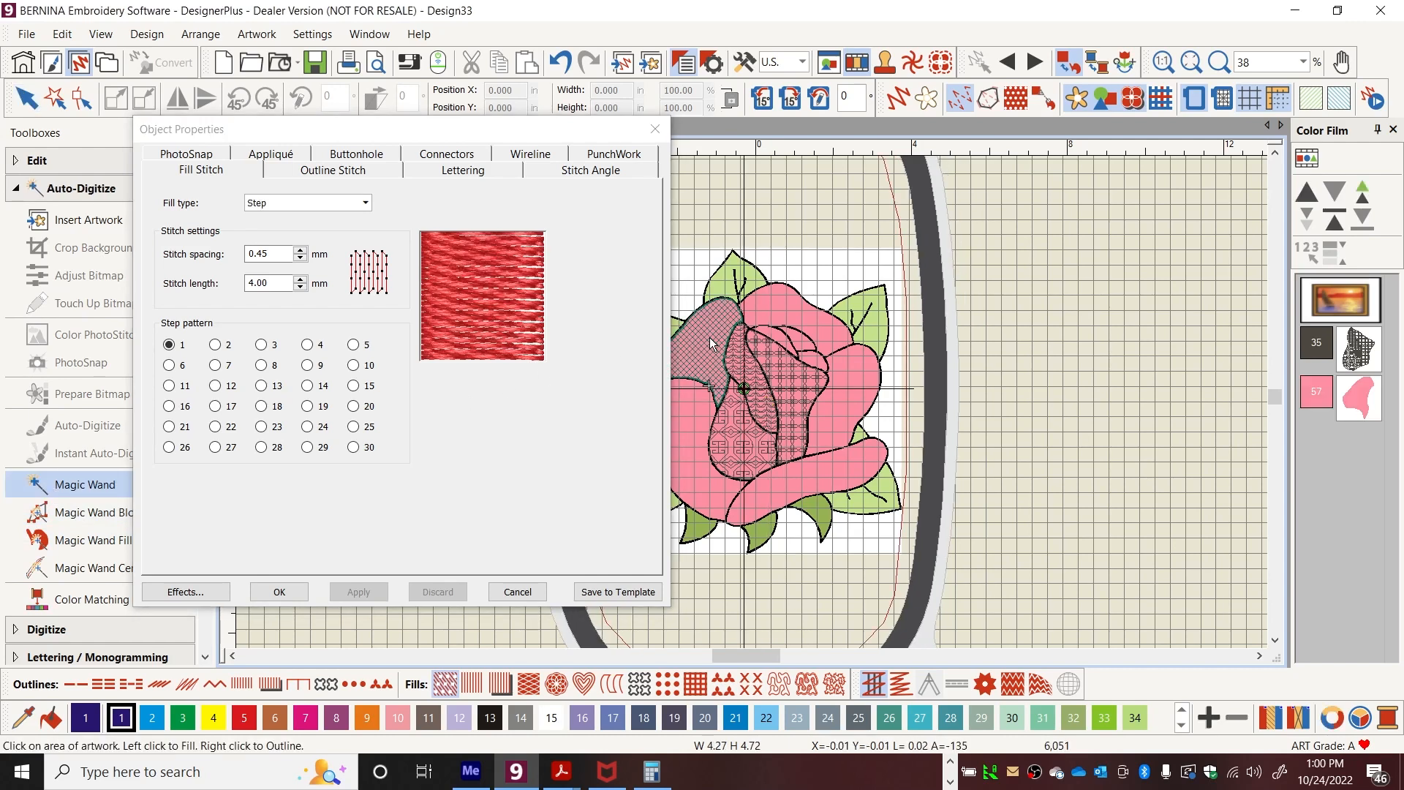
{"action": "left_click", "coordinate": [1338, 398]}
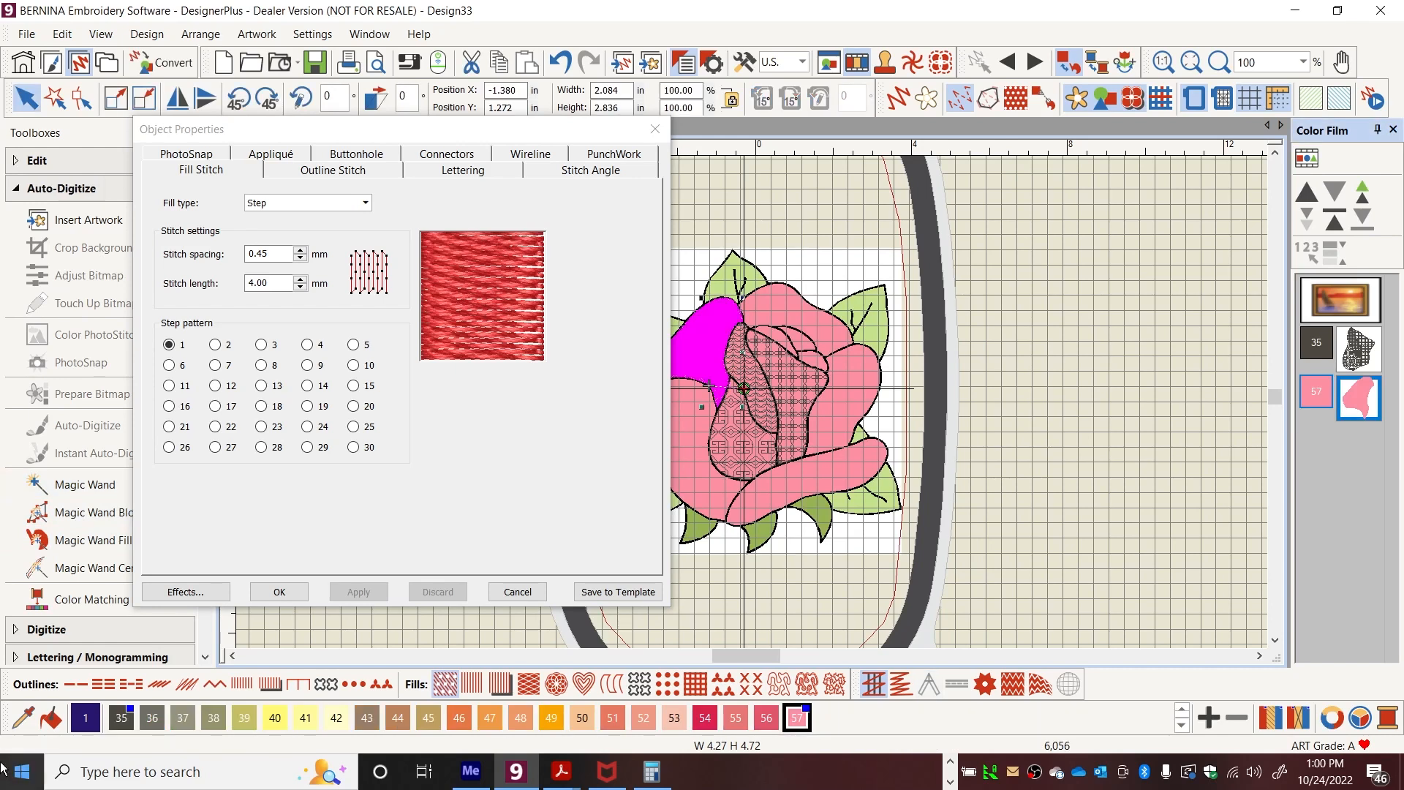
{"action": "key", "text": "Delete"}
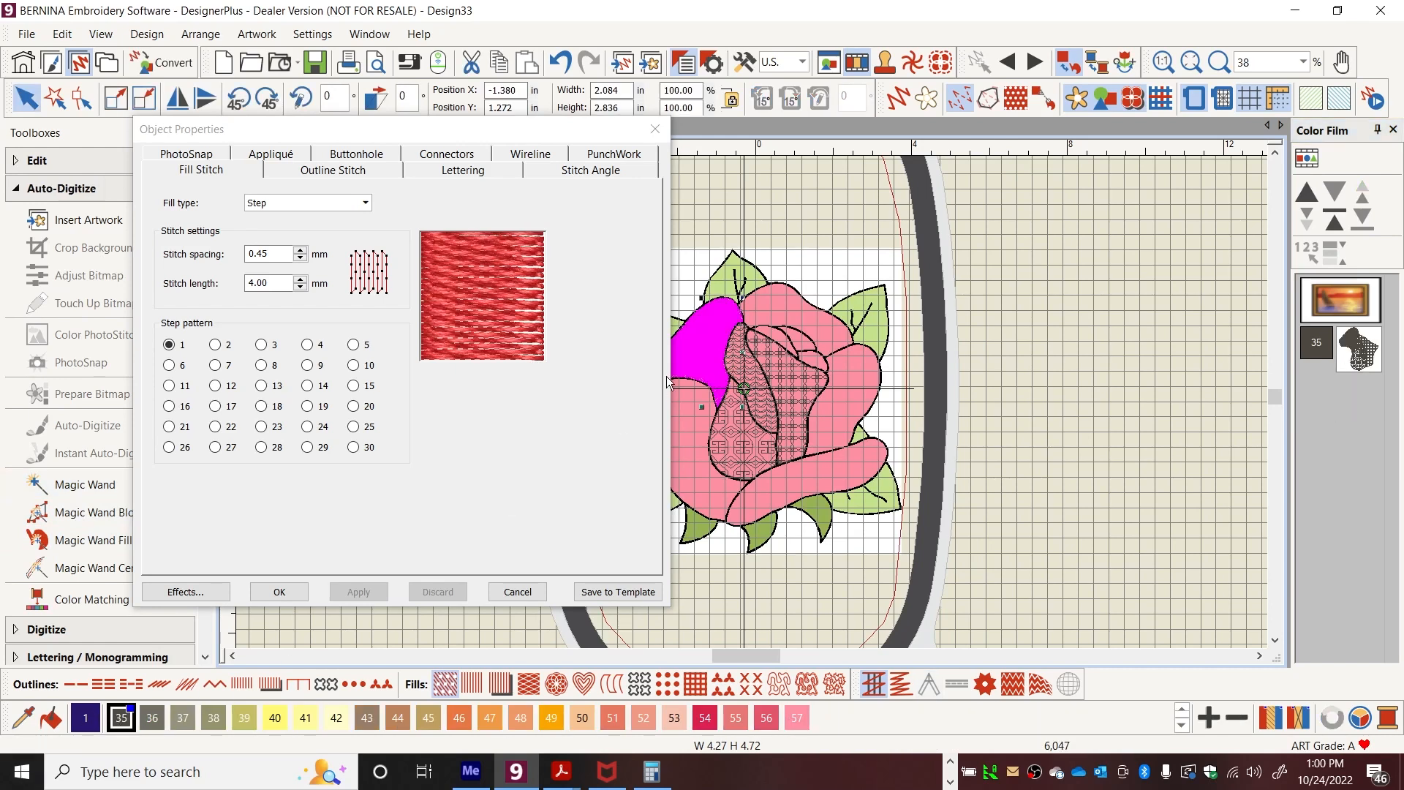
Set the upper-left outer petal's fill type to Blackwork Fill with pattern B0015a.
{"action": "left_click", "coordinate": [366, 205]}
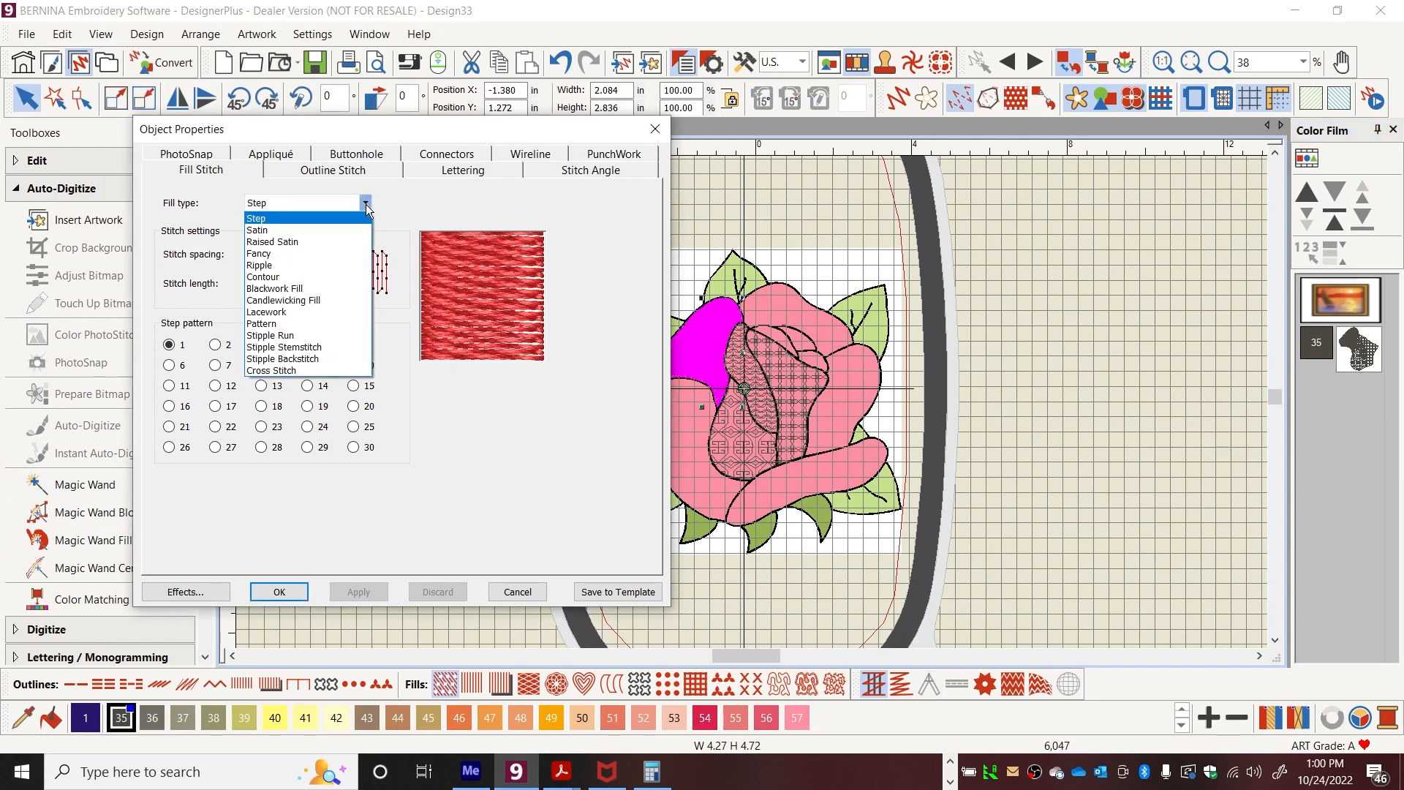
{"action": "left_click", "coordinate": [285, 288]}
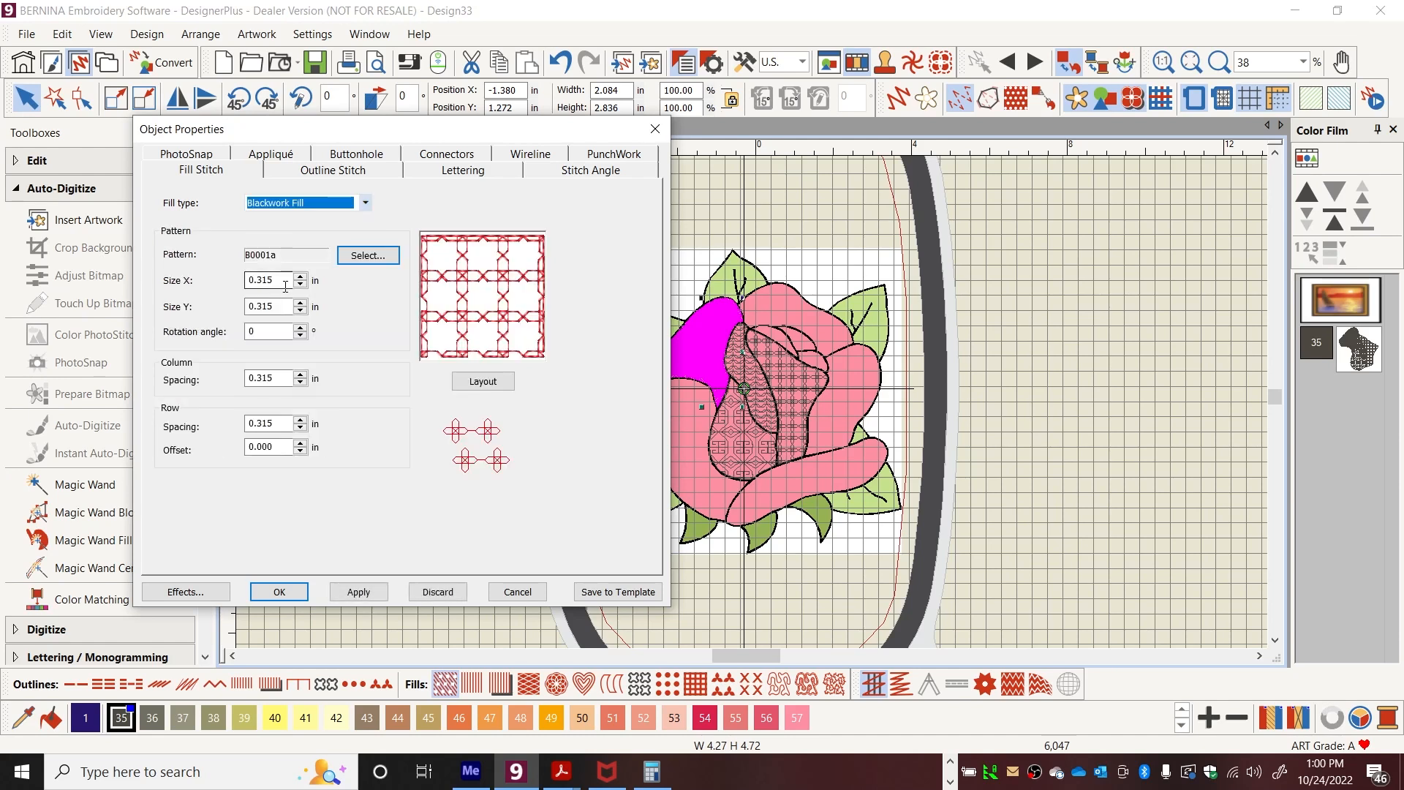
{"action": "left_click", "coordinate": [370, 254]}
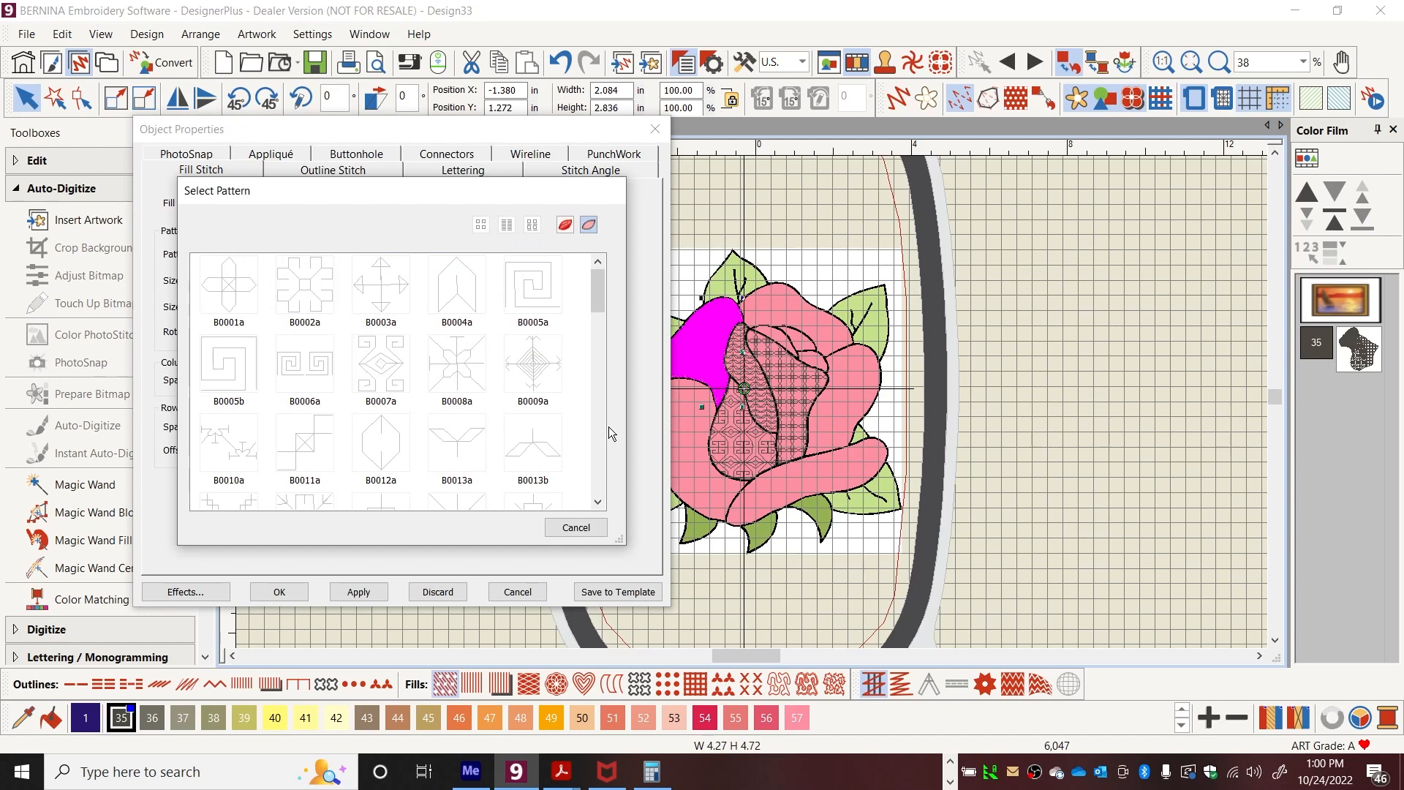
{"action": "left_click", "coordinate": [592, 501]}
{"action": "left_click", "coordinate": [591, 502]}
{"action": "left_click", "coordinate": [591, 502]}
{"action": "left_click", "coordinate": [590, 502]}
{"action": "left_click", "coordinate": [591, 502]}
{"action": "left_click", "coordinate": [591, 502]}
{"action": "left_click", "coordinate": [590, 501]}
{"action": "left_click", "coordinate": [591, 502]}
{"action": "left_click", "coordinate": [591, 501]}
{"action": "left_click", "coordinate": [591, 501]}
{"action": "left_click", "coordinate": [591, 502]}
{"action": "left_click", "coordinate": [591, 502]}
{"action": "left_click", "coordinate": [591, 502]}
{"action": "left_click", "coordinate": [590, 502]}
{"action": "left_click", "coordinate": [591, 502]}
{"action": "left_click", "coordinate": [591, 501]}
{"action": "left_click", "coordinate": [591, 501]}
{"action": "left_click_drag", "start_coordinate": [595, 471], "coordinate": [633, 282]}
{"action": "left_click_drag", "start_coordinate": [633, 278], "coordinate": [624, 301]}
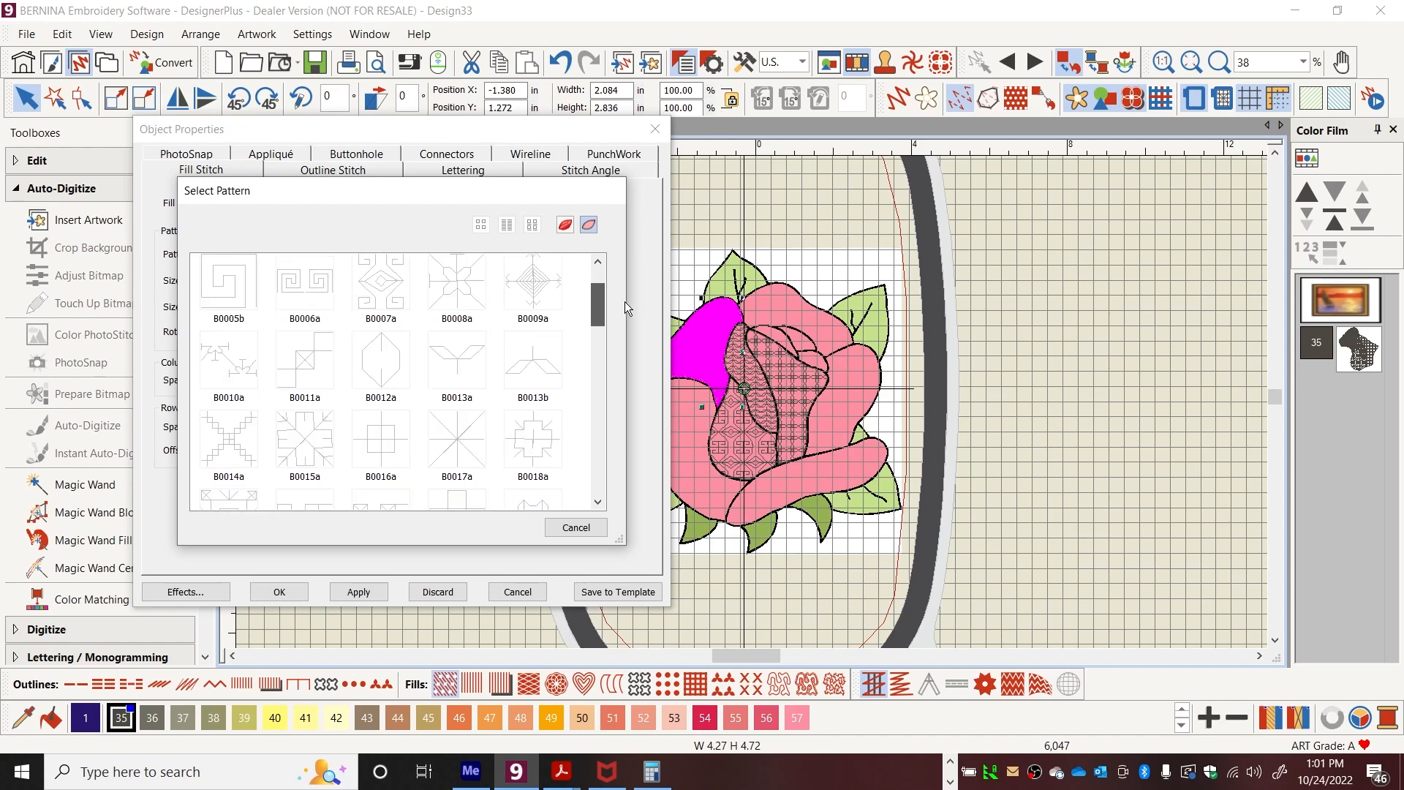
{"action": "double_click", "coordinate": [308, 428]}
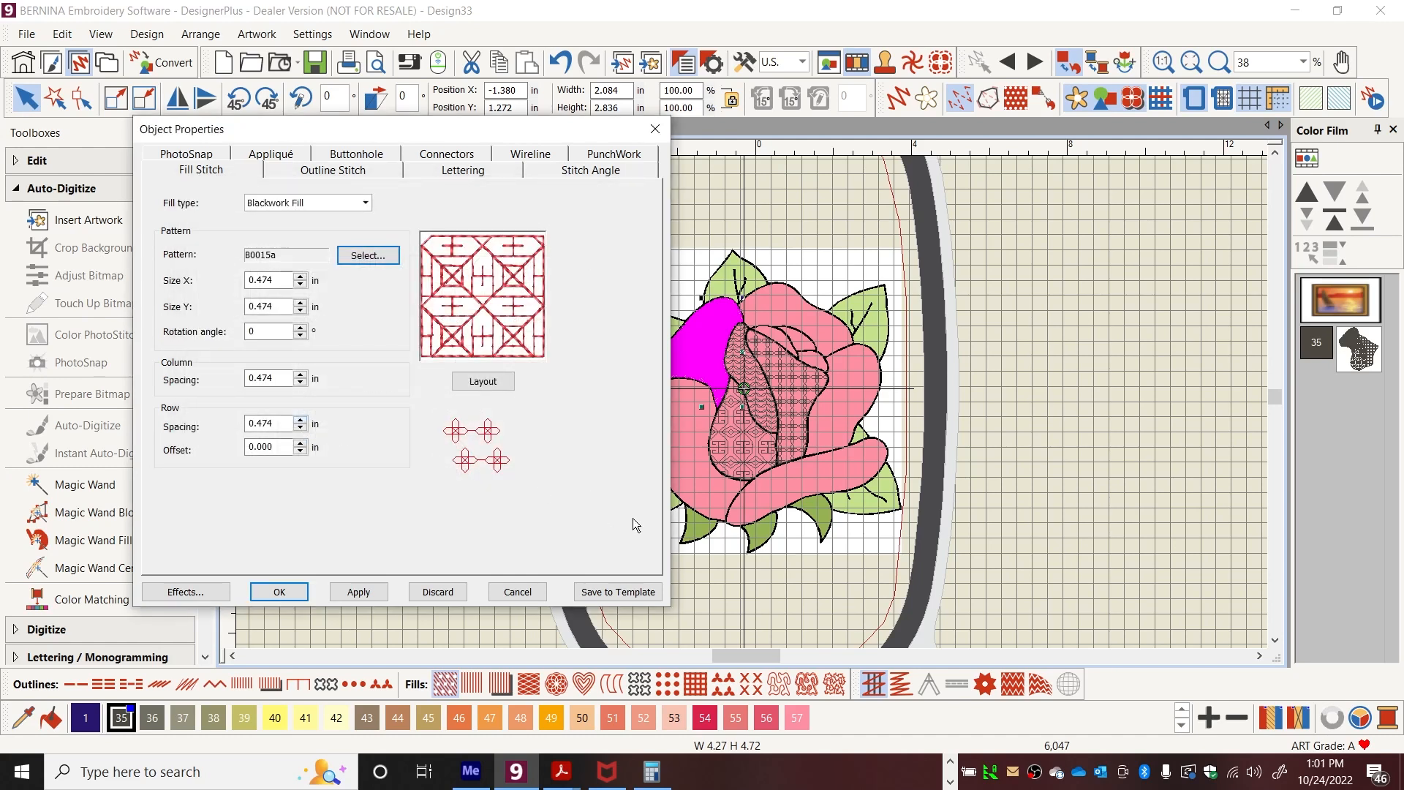
Stagger the outer petal's blackwork rows in the pattern layout, with row spacing about 0.446 in and offset about 0.236 in.
{"action": "left_click", "coordinate": [497, 389]}
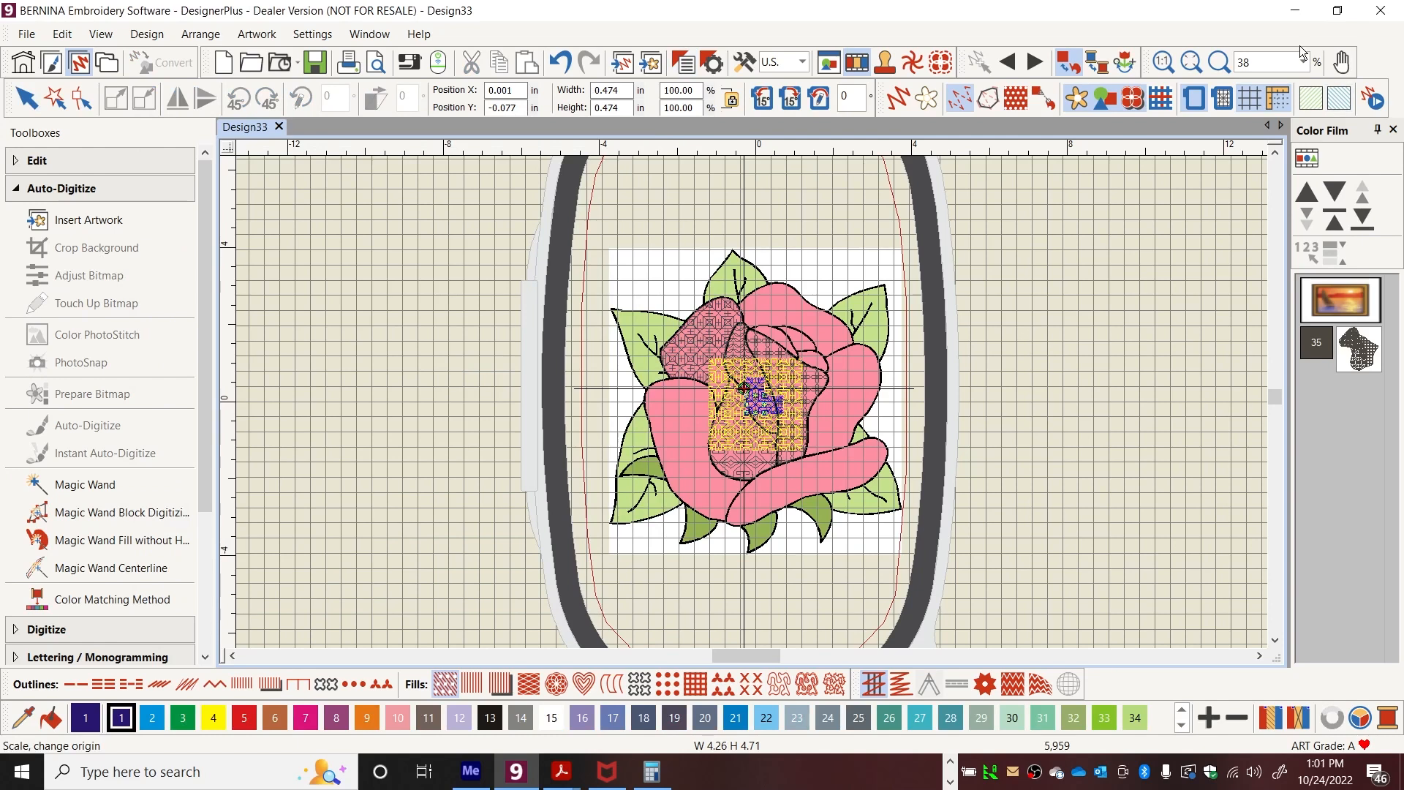
{"action": "left_click", "coordinate": [1219, 62]}
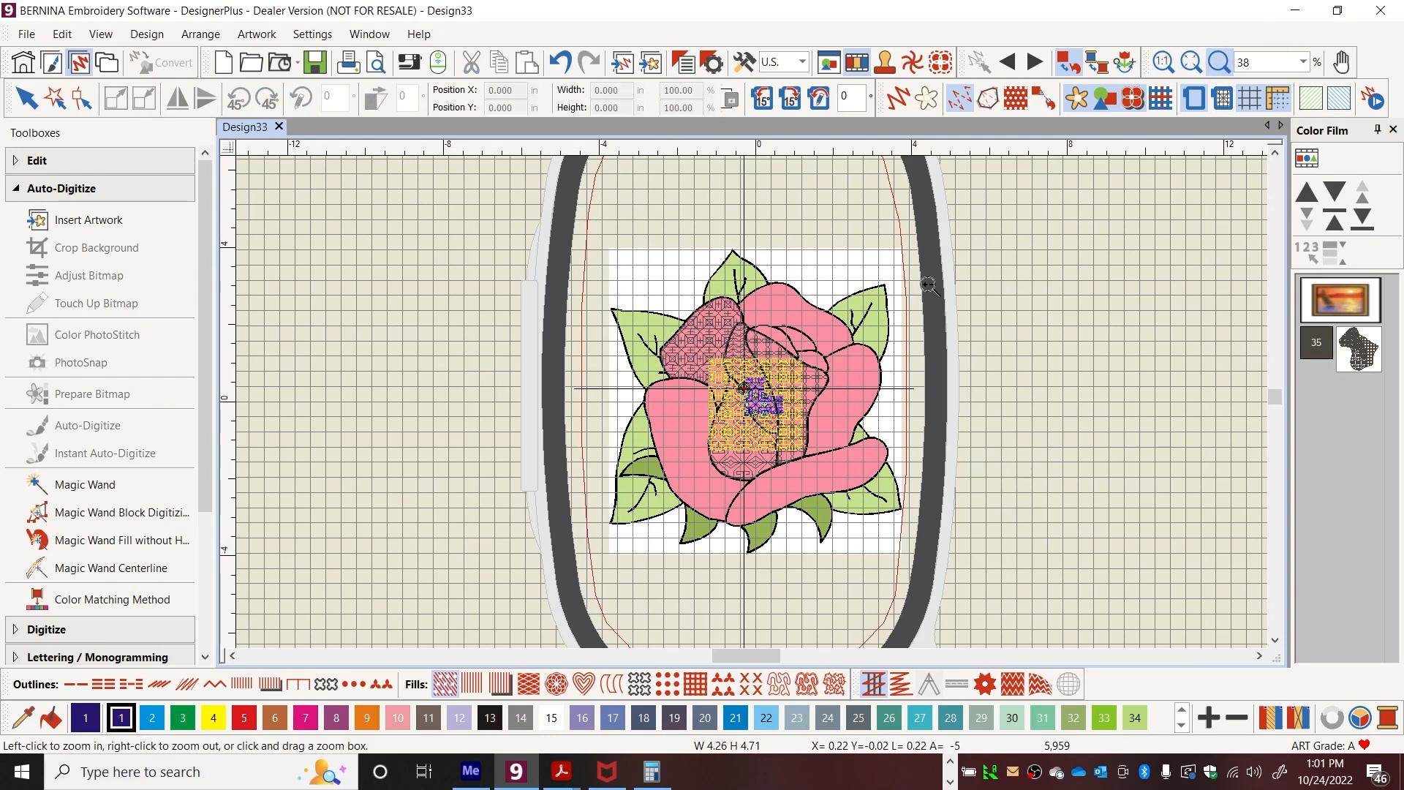
{"action": "left_click_drag", "start_coordinate": [629, 299], "coordinate": [859, 498]}
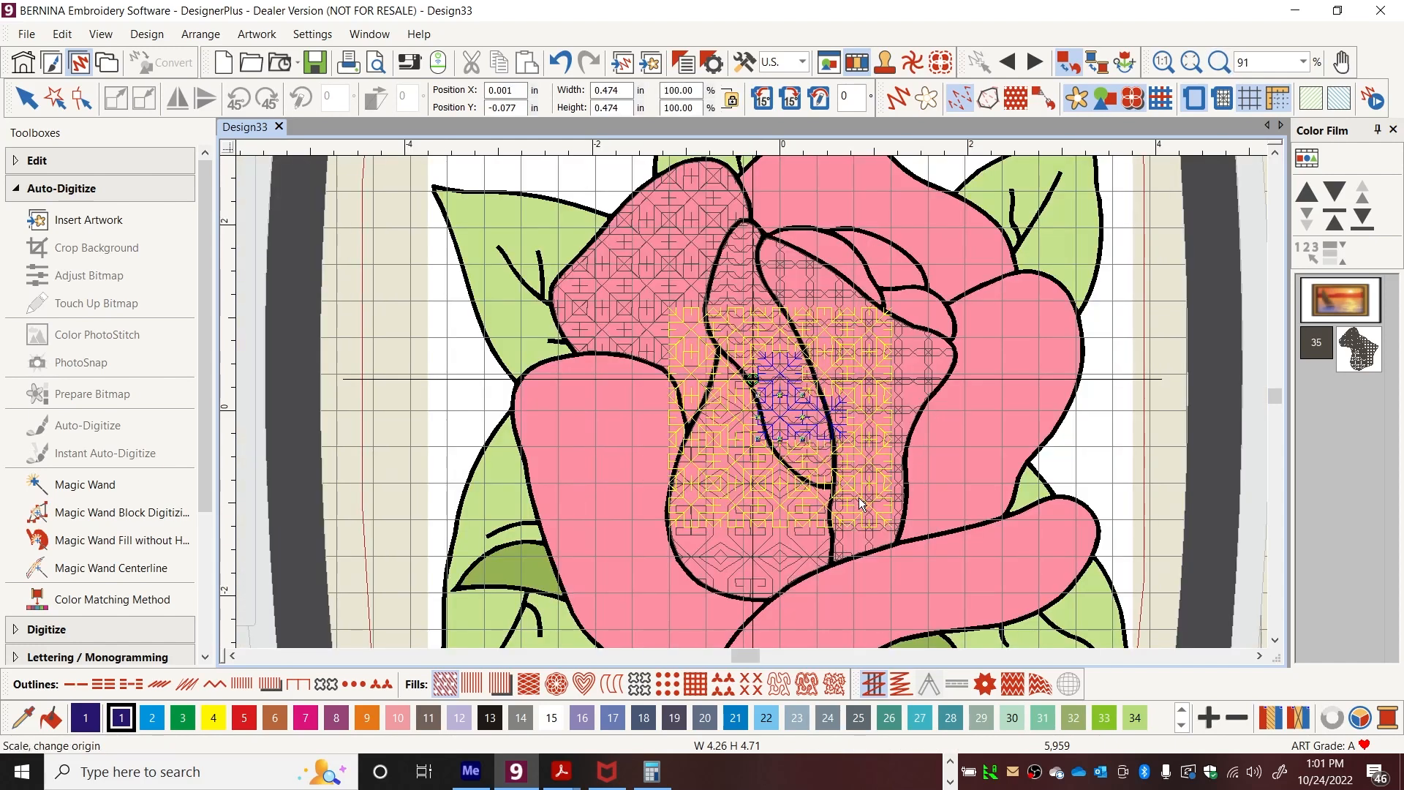
{"action": "mouse_move", "coordinate": [790, 380]}
{"action": "left_mouse_down"}
{"action": "mouse_move", "coordinate": [813, 386]}
{"action": "mouse_move", "coordinate": [798, 381]}
{"action": "left_mouse_up"}
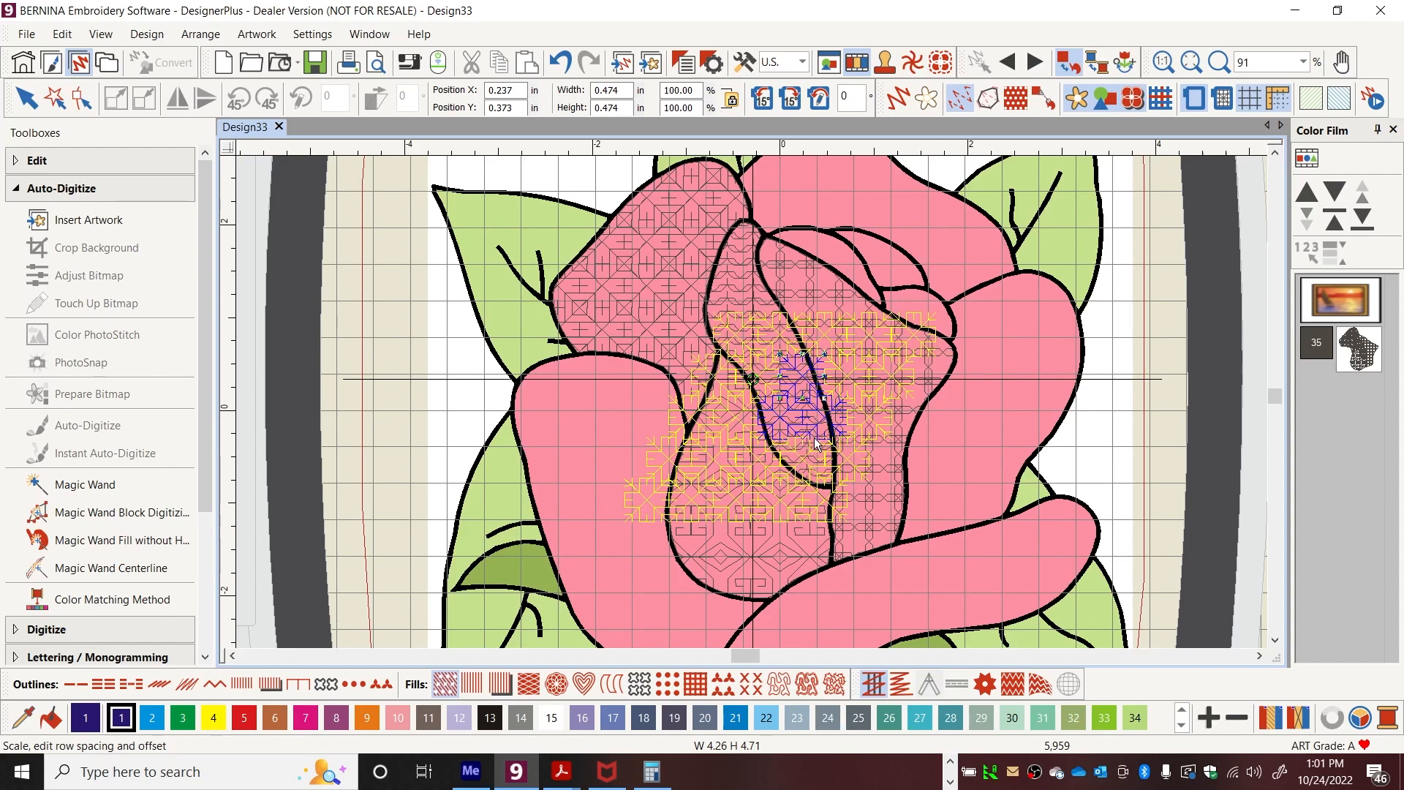
{"action": "key", "text": "Return"}
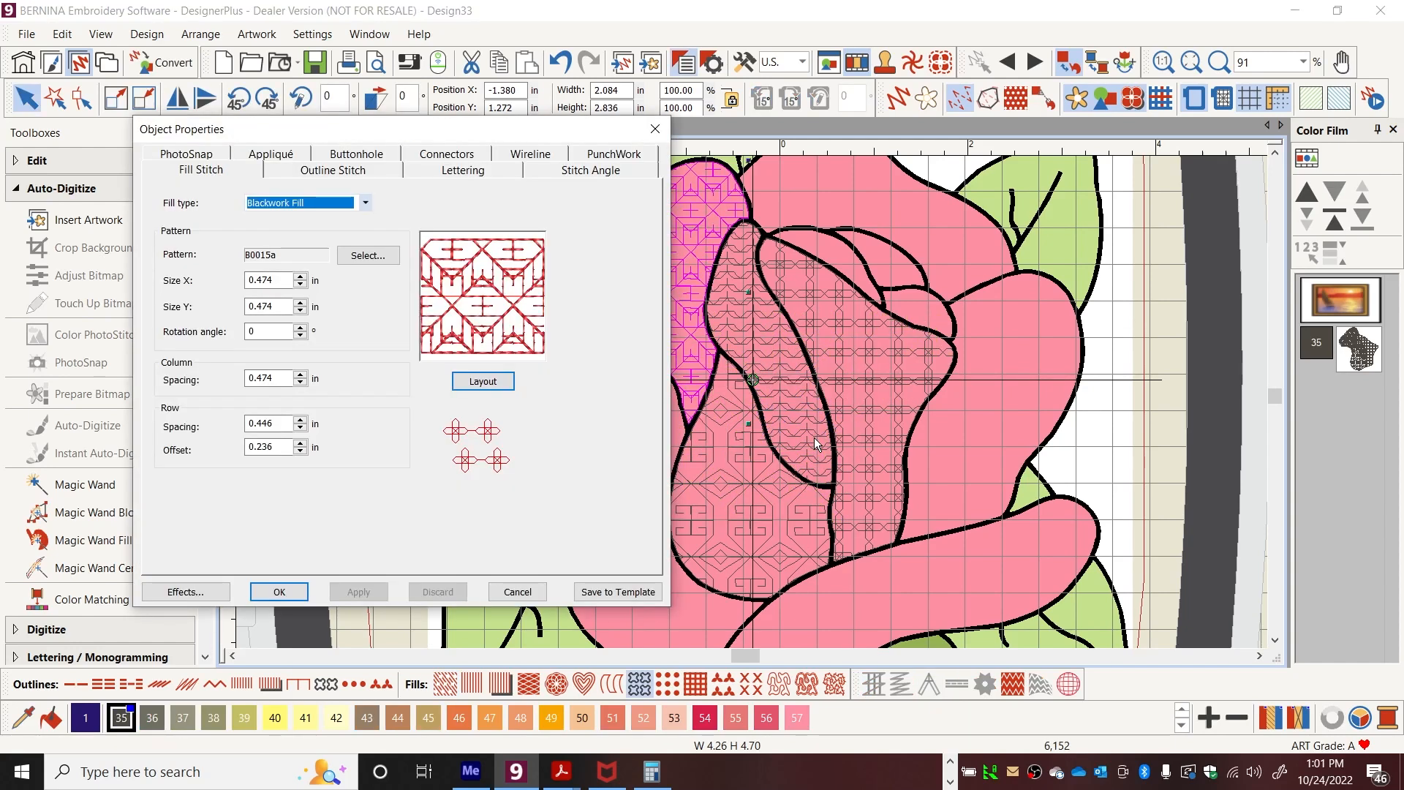
{"action": "left_click", "coordinate": [1143, 212]}
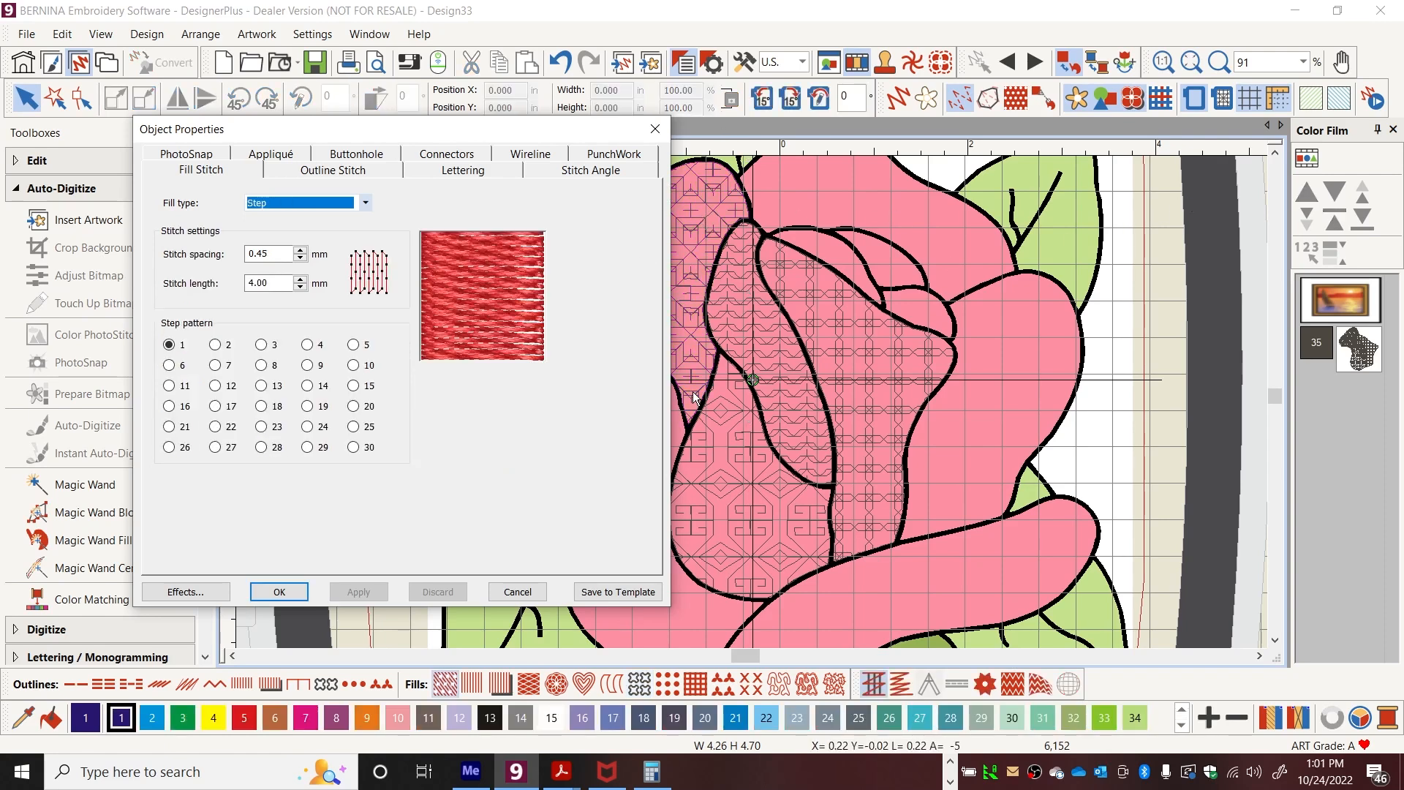
Stagger the narrow inner petal's blackwork rows in its pattern layout, with row spacing about 0.135 in and offset about 0.141 in.
{"action": "left_click", "coordinate": [755, 337]}
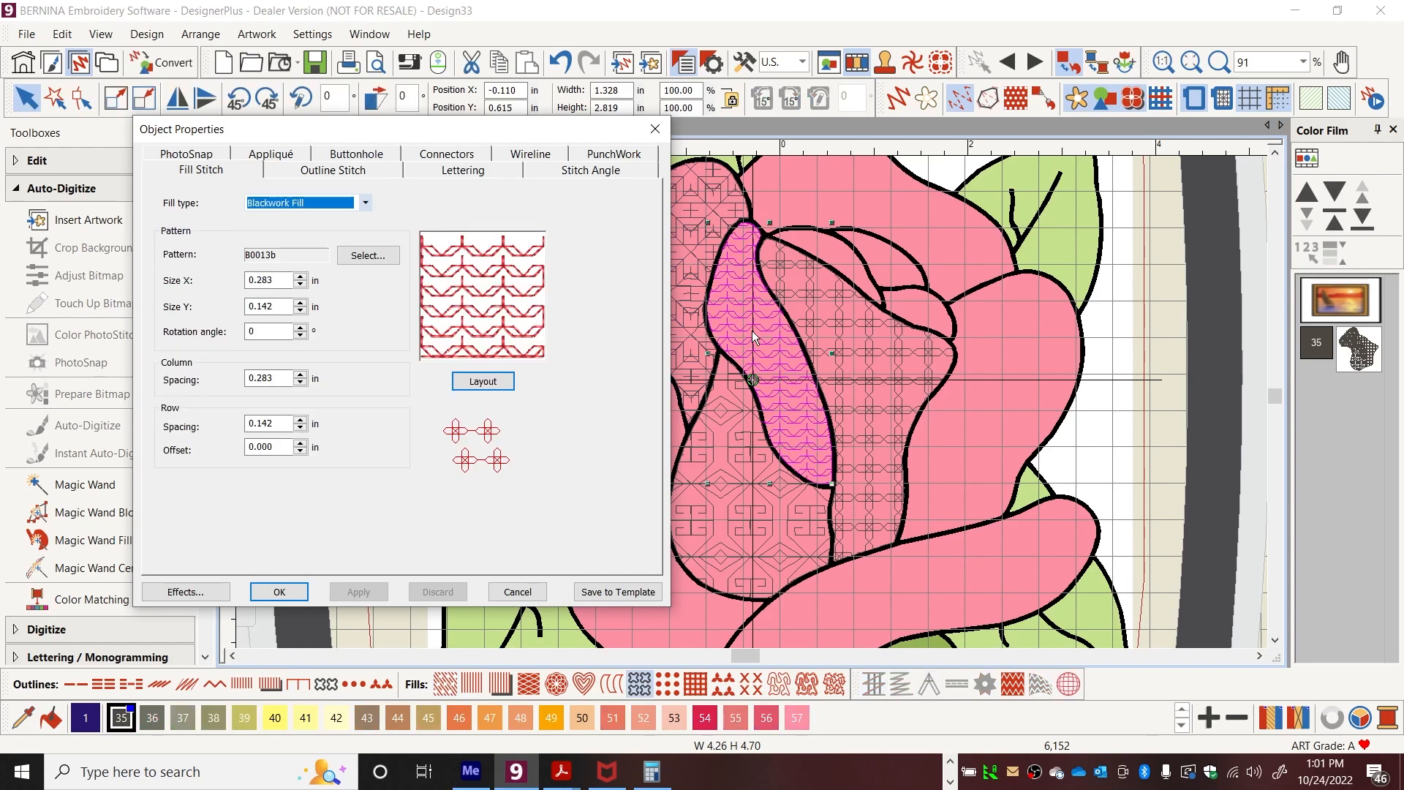
{"action": "left_click", "coordinate": [482, 381]}
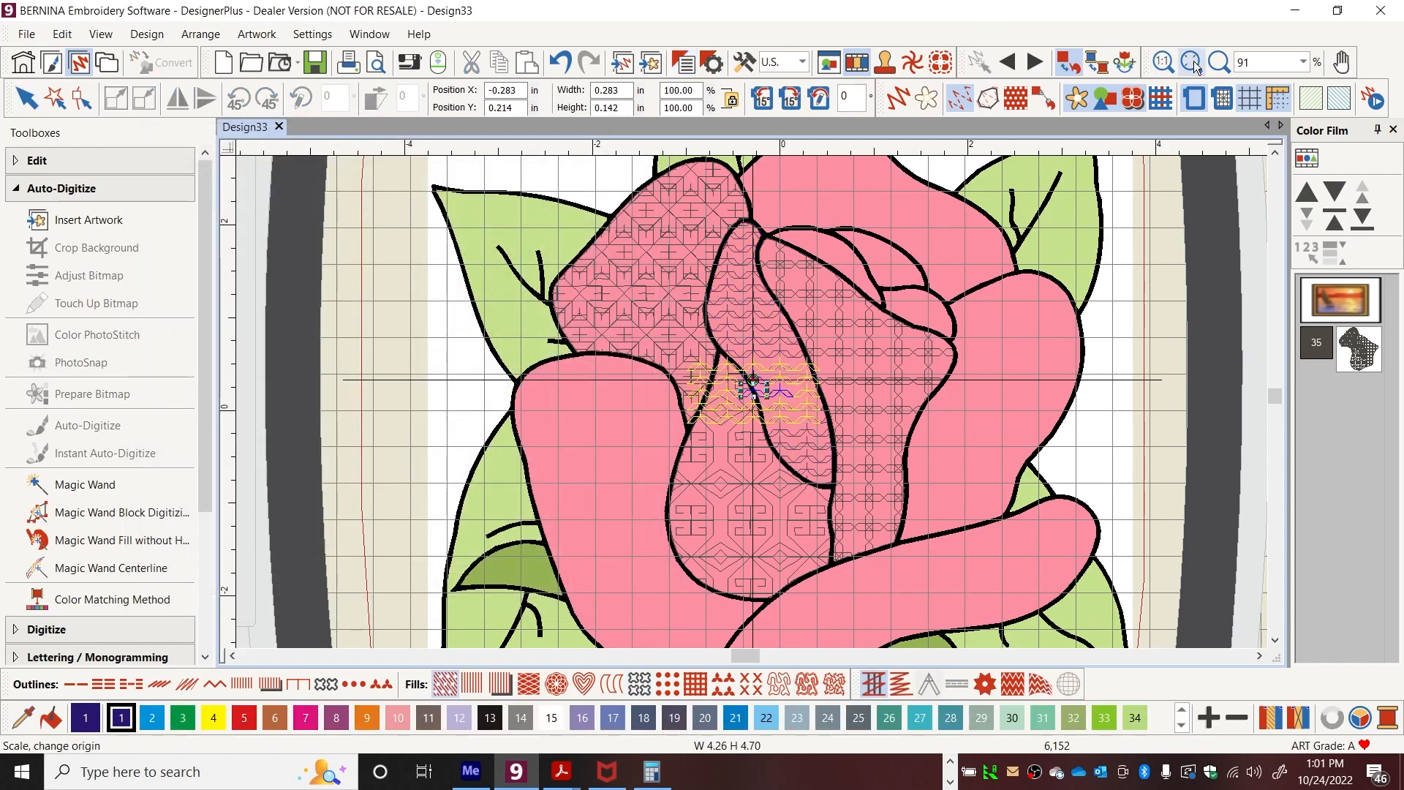
{"action": "left_click", "coordinate": [1218, 62]}
{"action": "left_click_drag", "start_coordinate": [728, 358], "coordinate": [813, 386]}
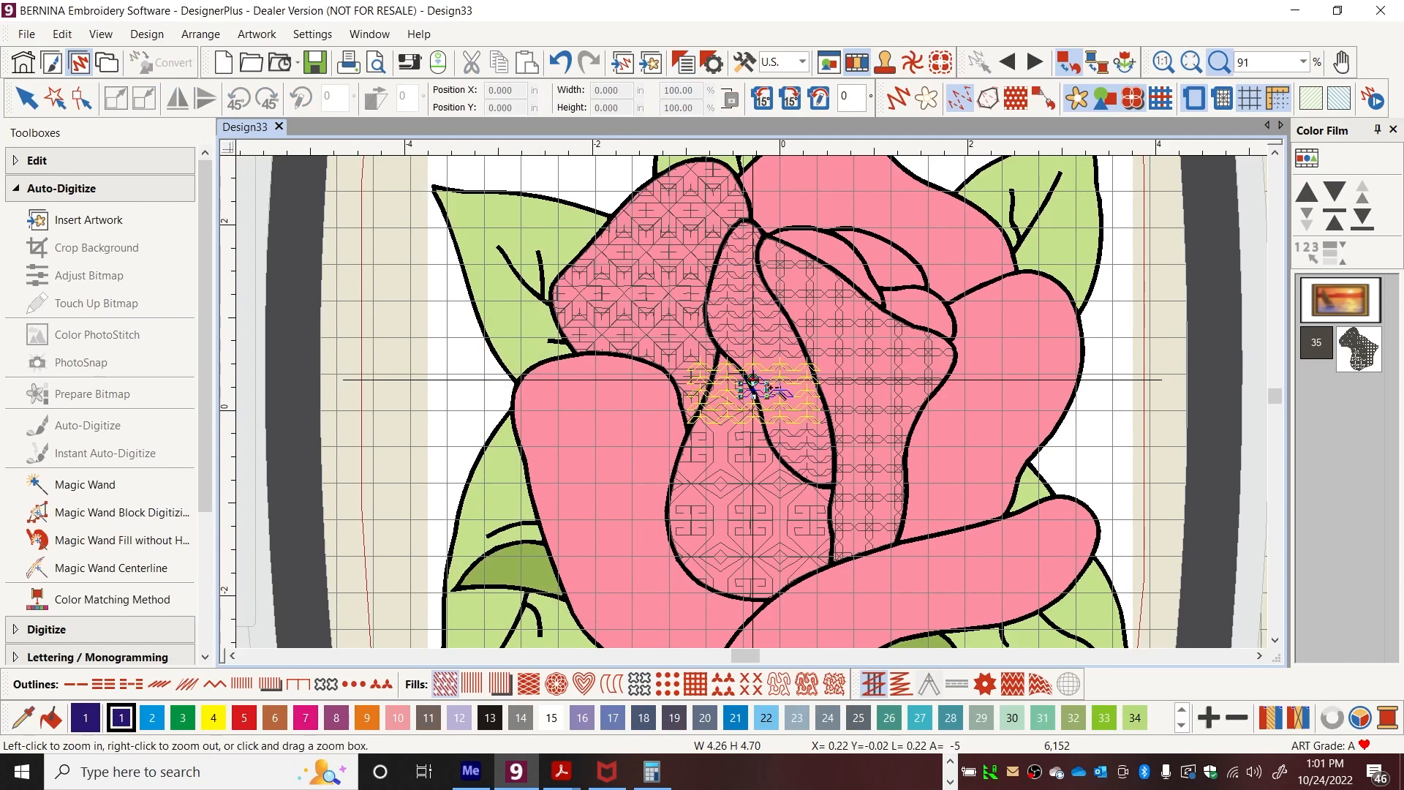
{"action": "left_click", "coordinate": [701, 359]}
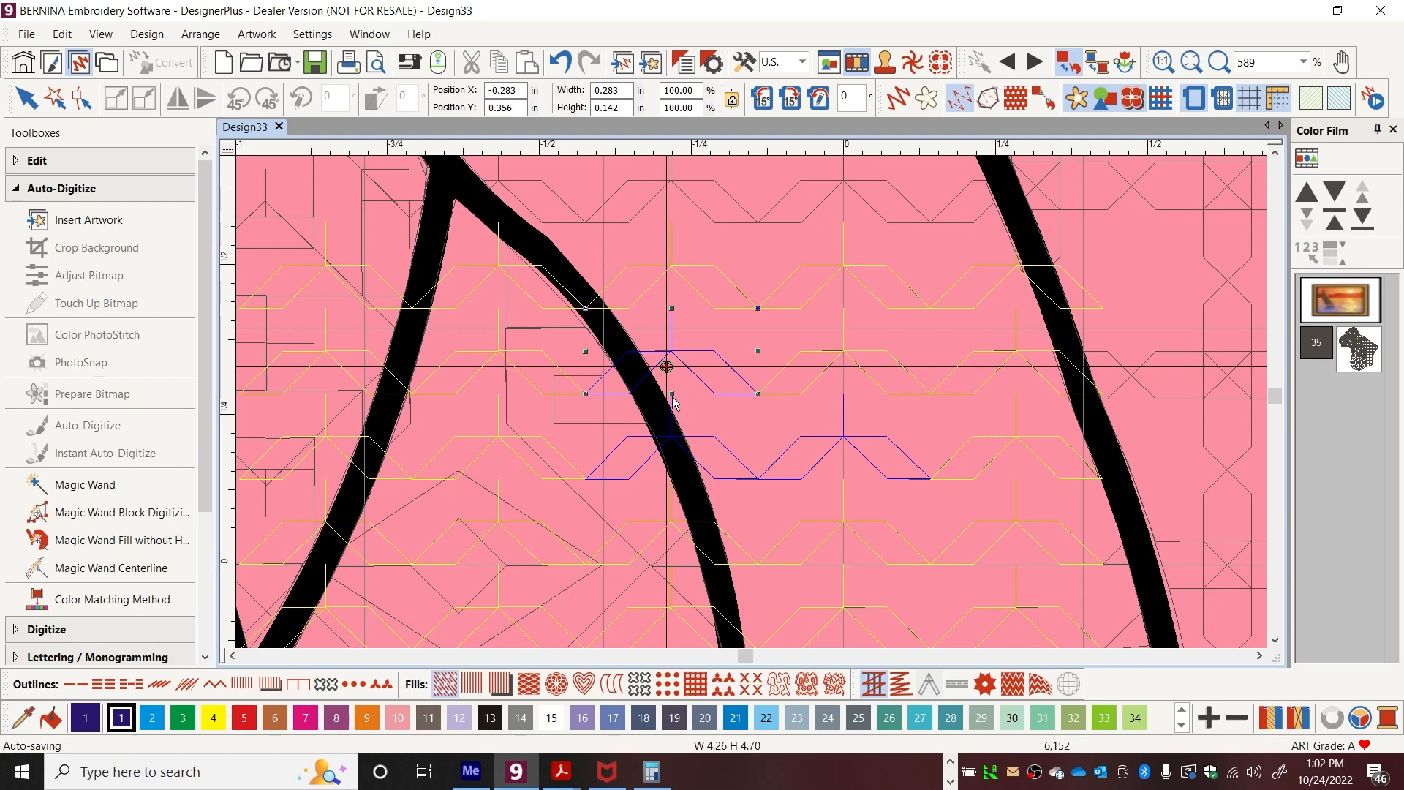
{"action": "left_click_drag", "start_coordinate": [684, 362], "coordinate": [773, 361]}
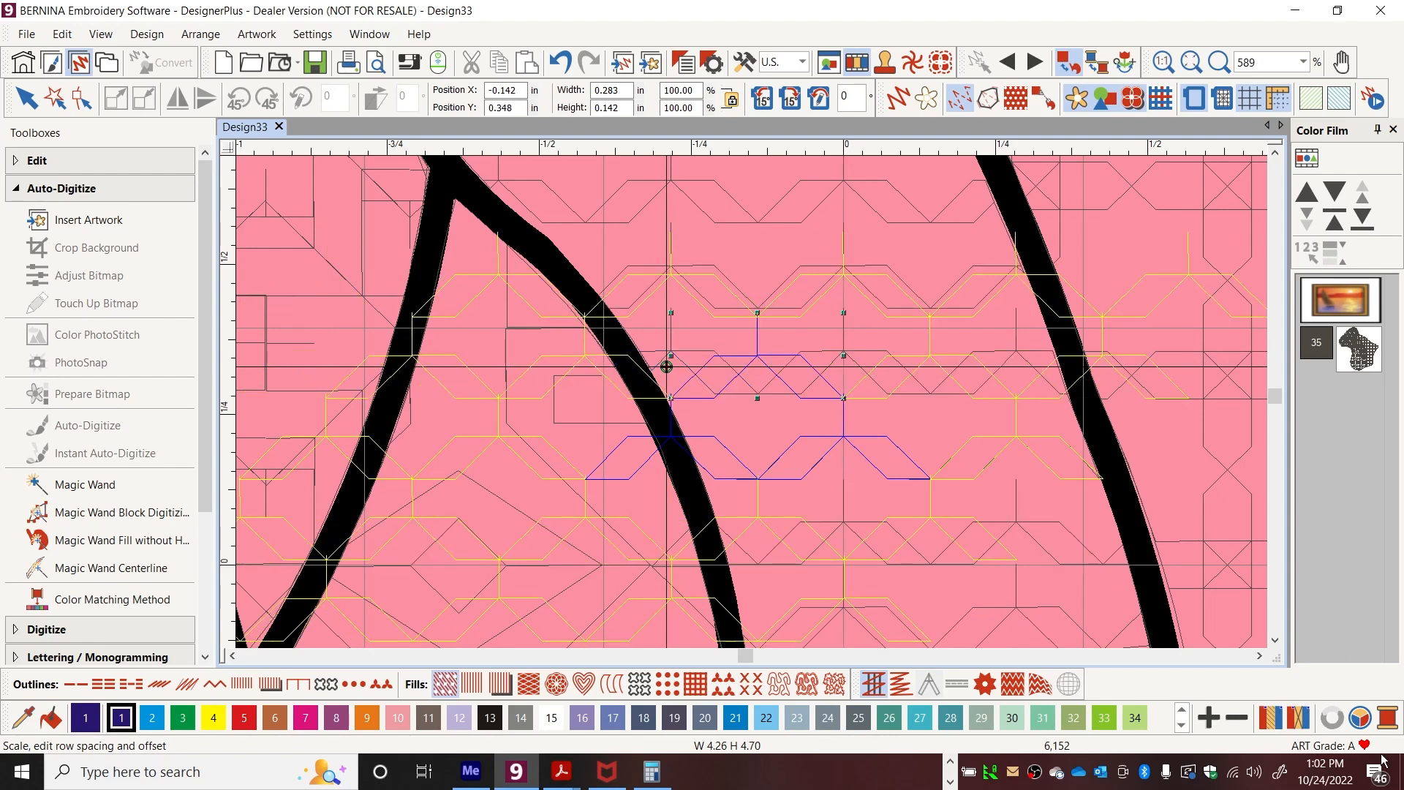
{"action": "double_click", "coordinate": [1060, 374]}
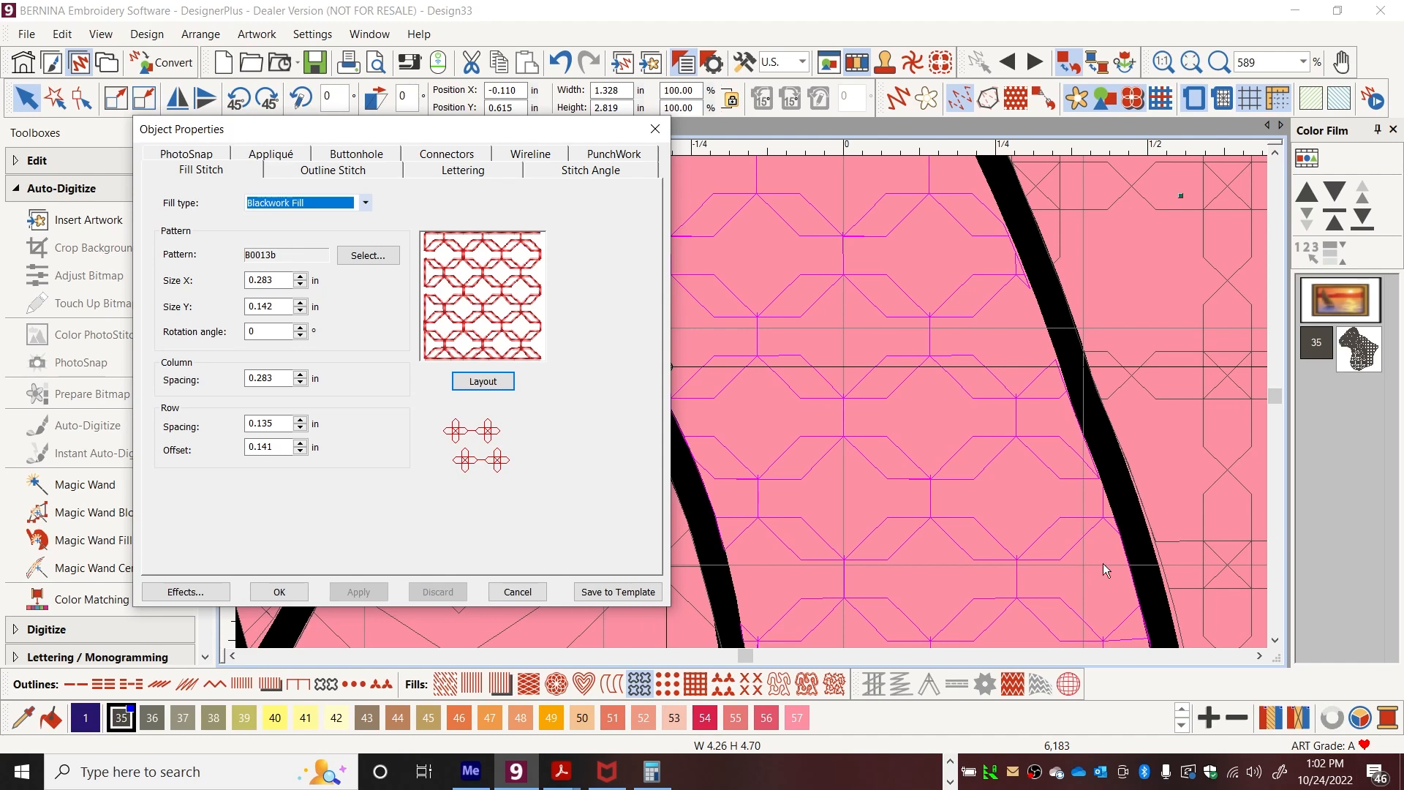
{"action": "left_click", "coordinate": [1191, 62]}
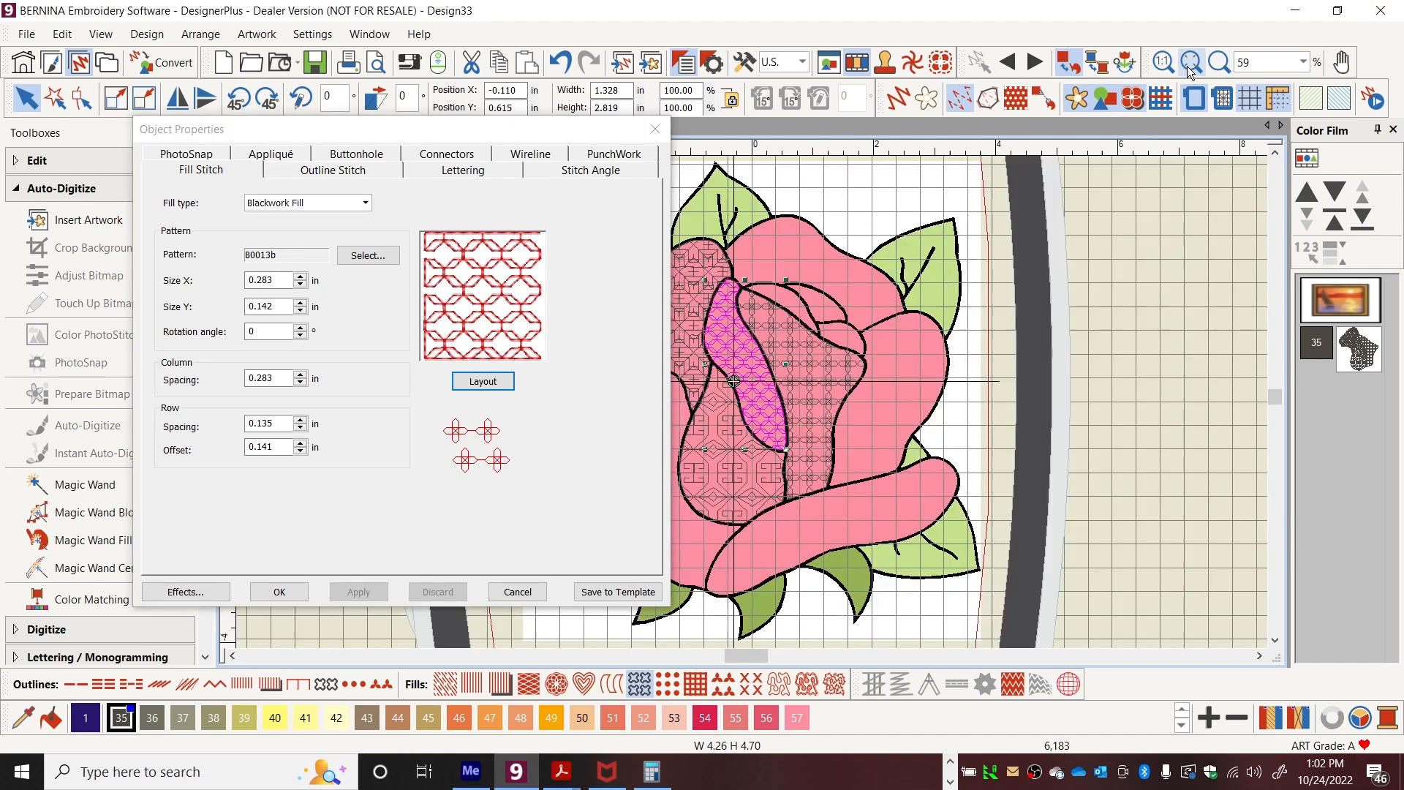
{"action": "left_click", "coordinate": [1112, 252]}
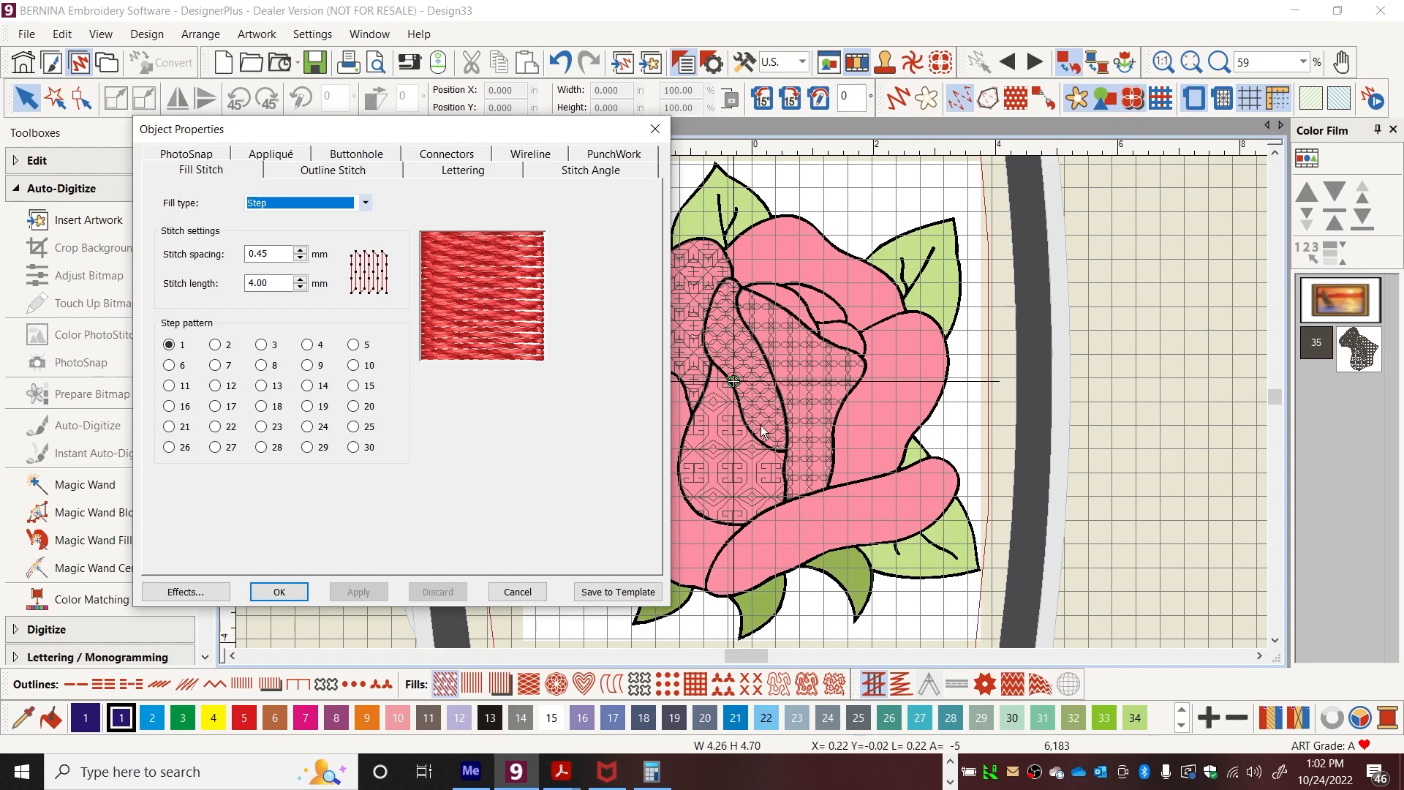
Fill the small folded petals at the top of the rose's center with the Magic Wand and select the new object.
{"action": "scroll", "coordinate": [756, 417], "scroll_direction": "up", "scroll_amount": 1}
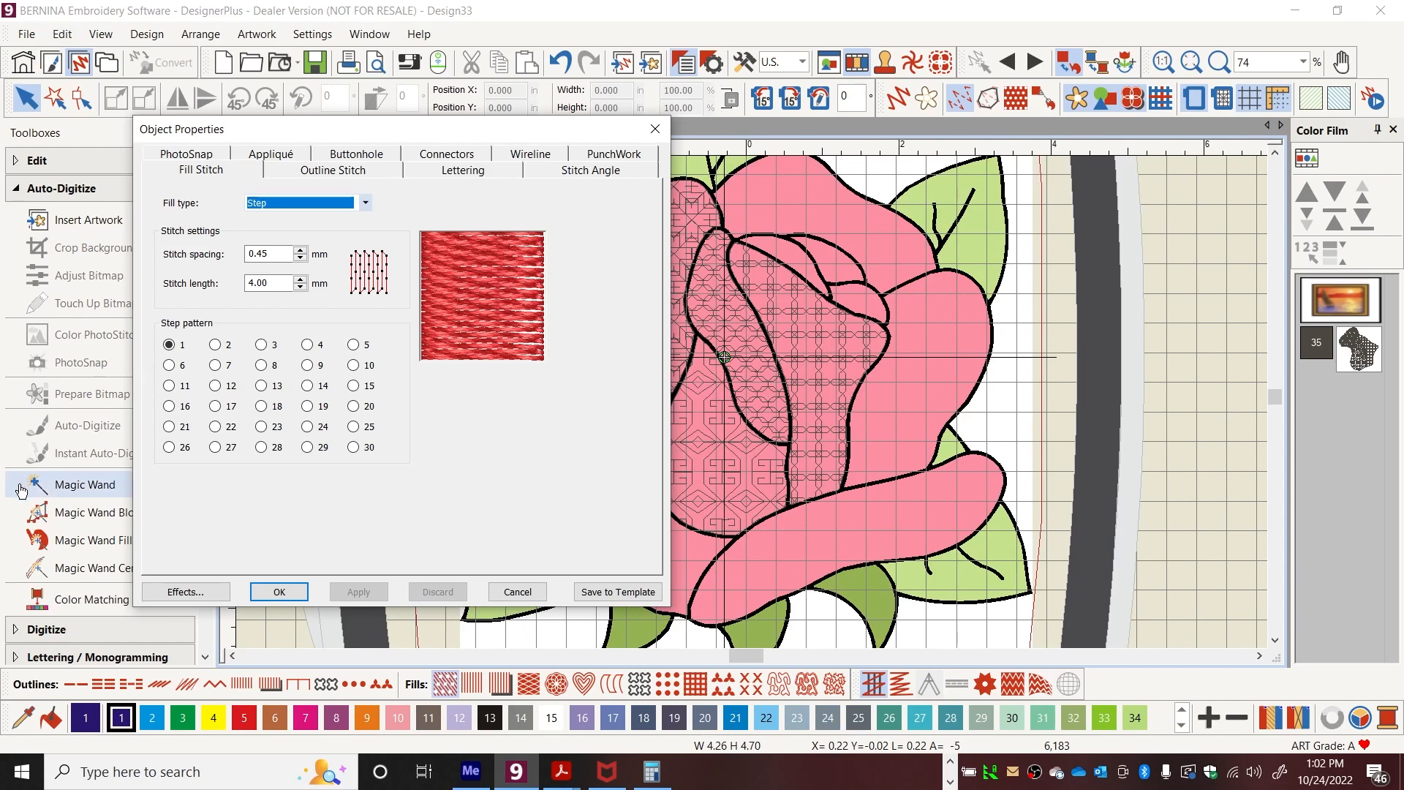
{"action": "left_click", "coordinate": [83, 485]}
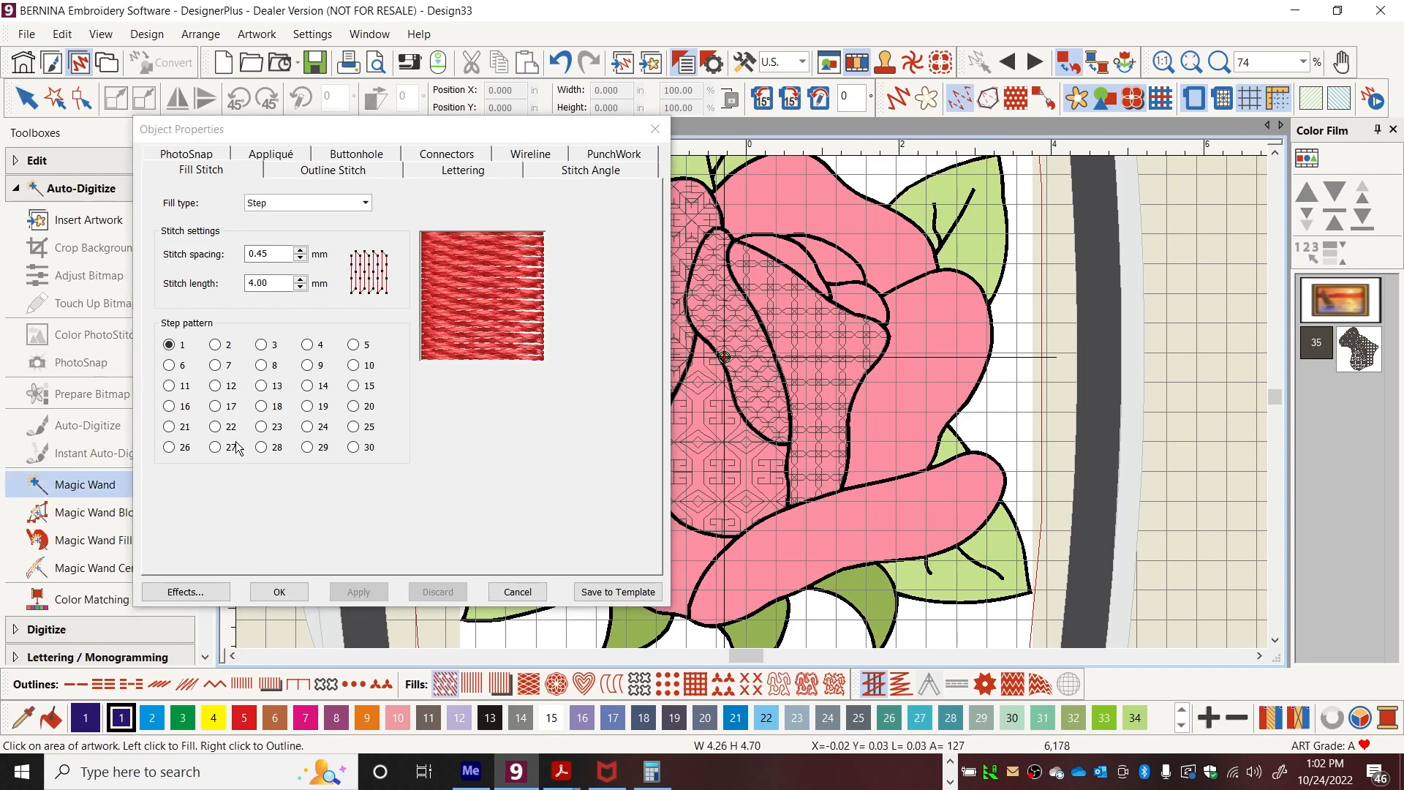
{"action": "left_click", "coordinate": [797, 265]}
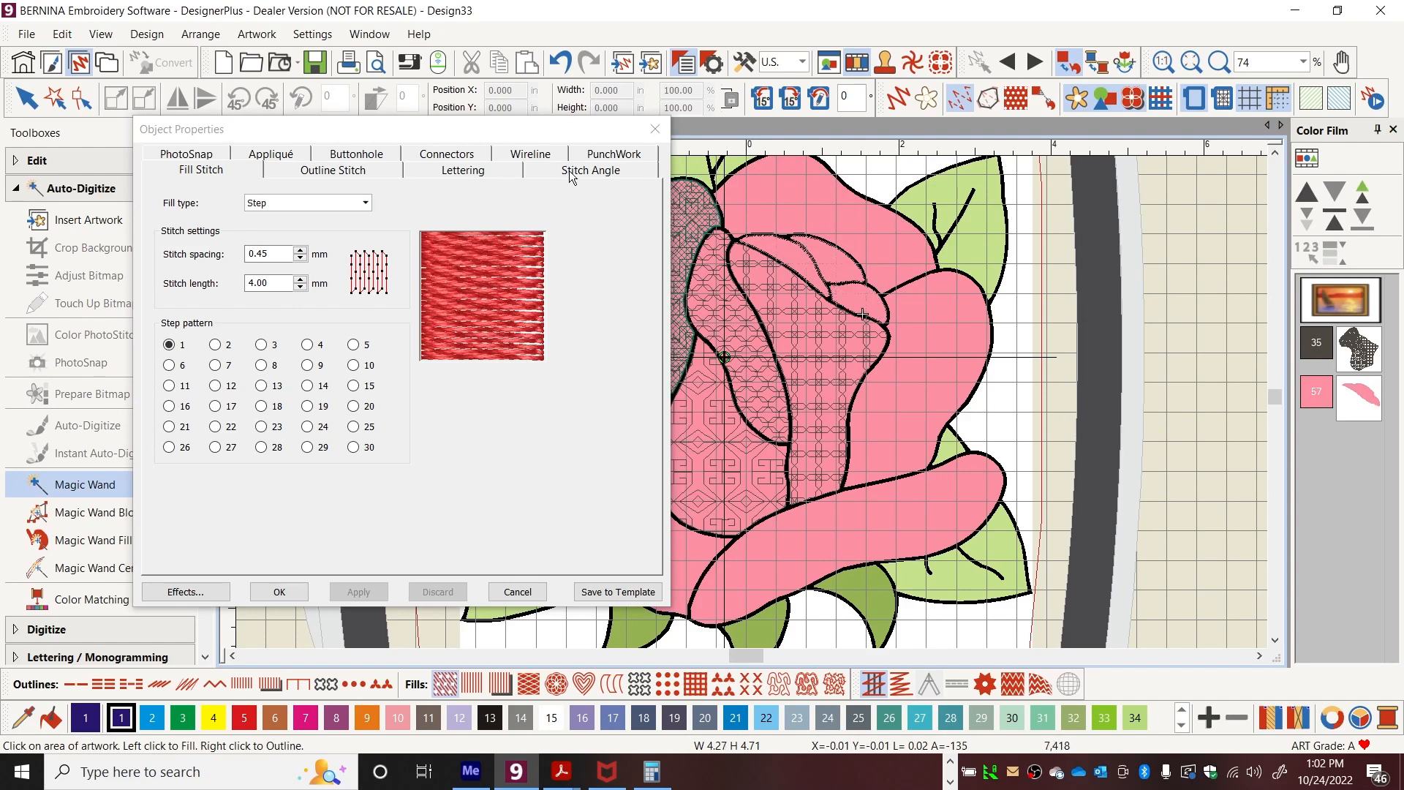
{"action": "left_click", "coordinate": [1360, 401]}
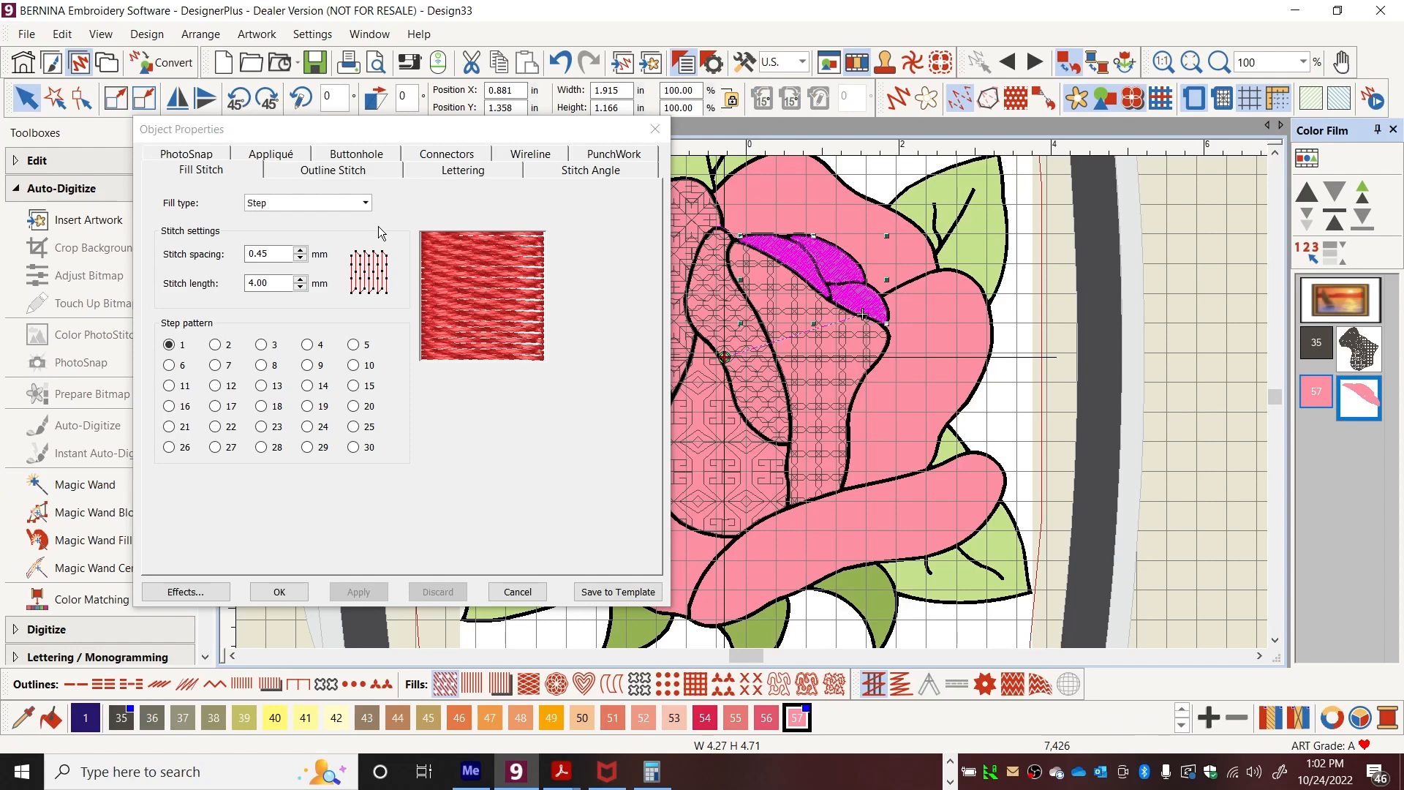
Apply a Lacework fill with pattern L0001a to the small folded petals and recolor them to thread color 35.
{"action": "left_click", "coordinate": [365, 203]}
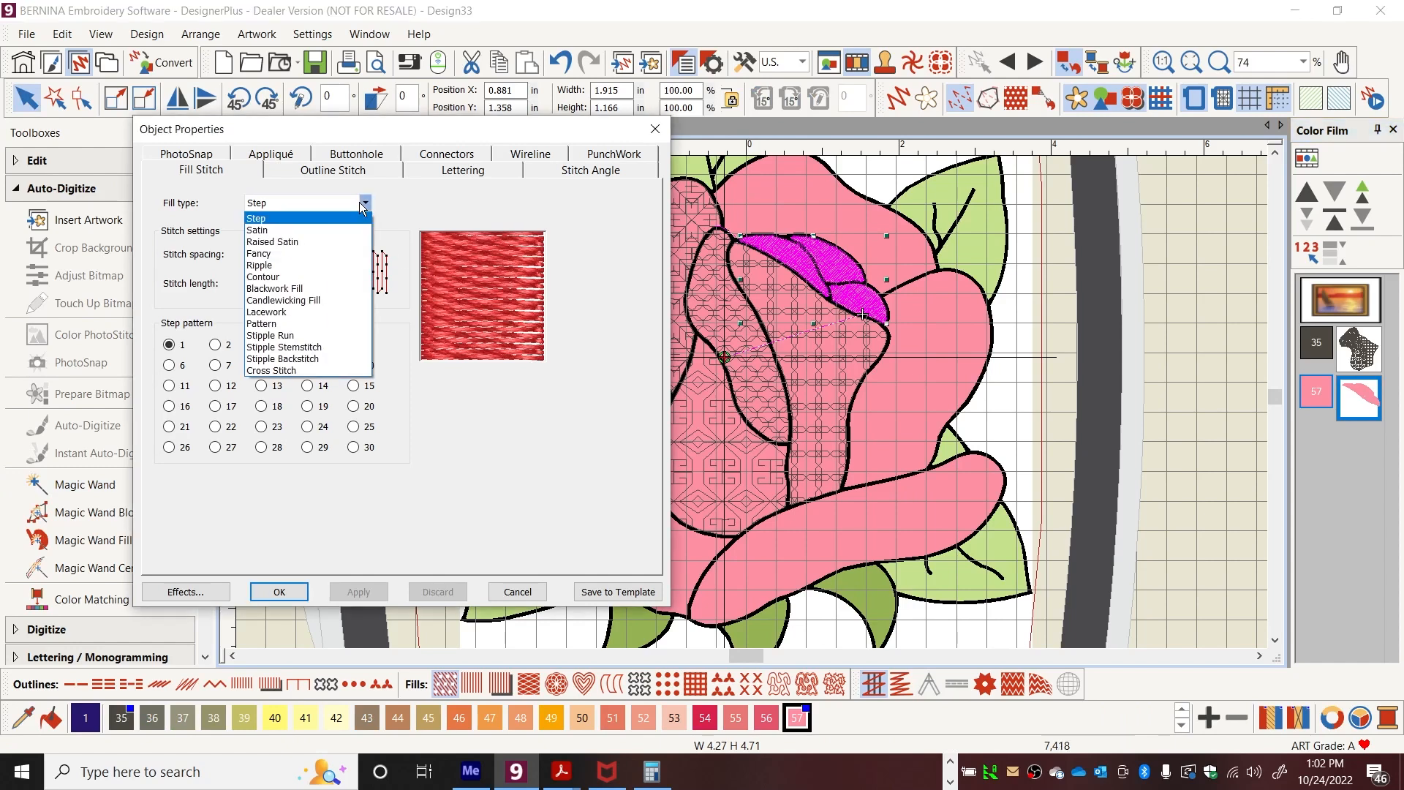
{"action": "left_click", "coordinate": [293, 311]}
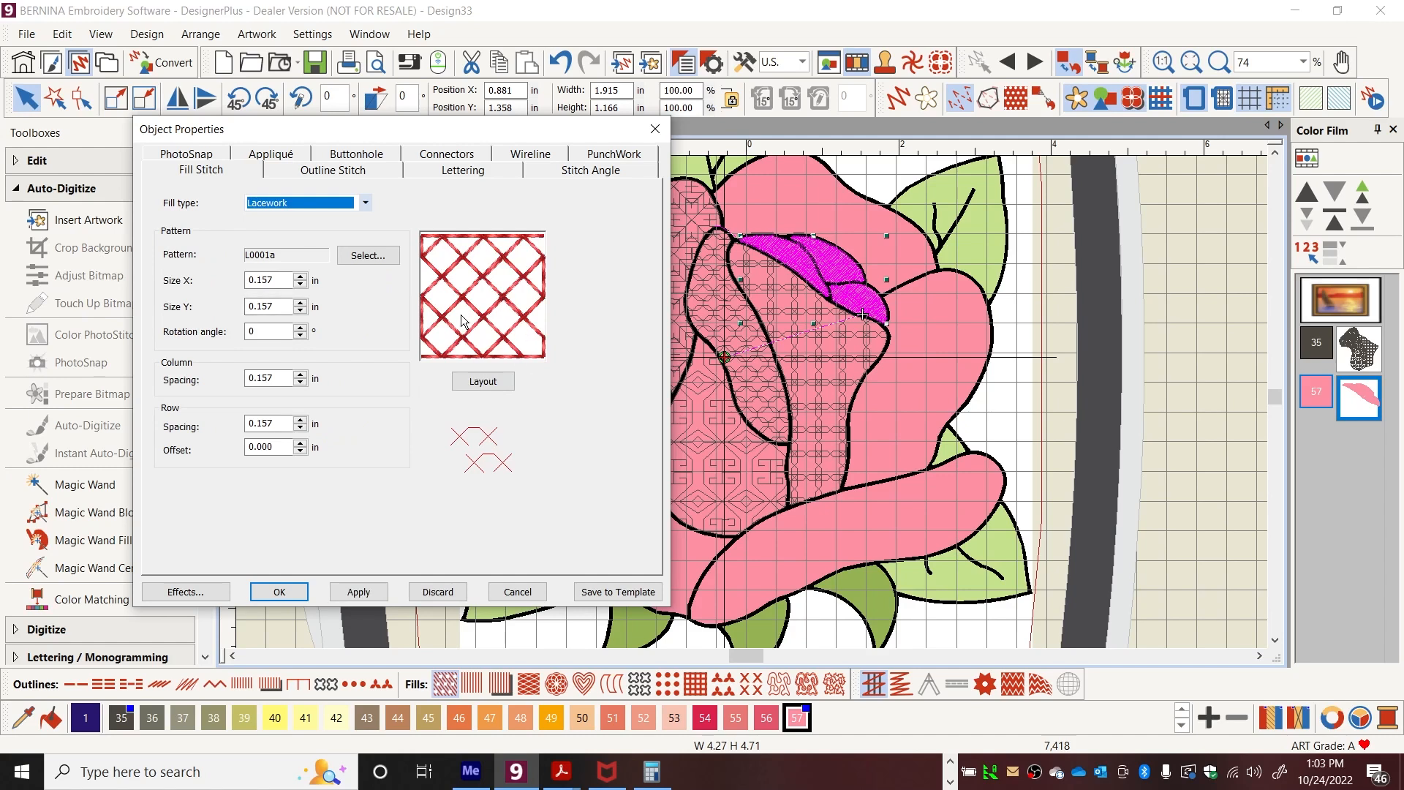
{"action": "left_click", "coordinate": [366, 591]}
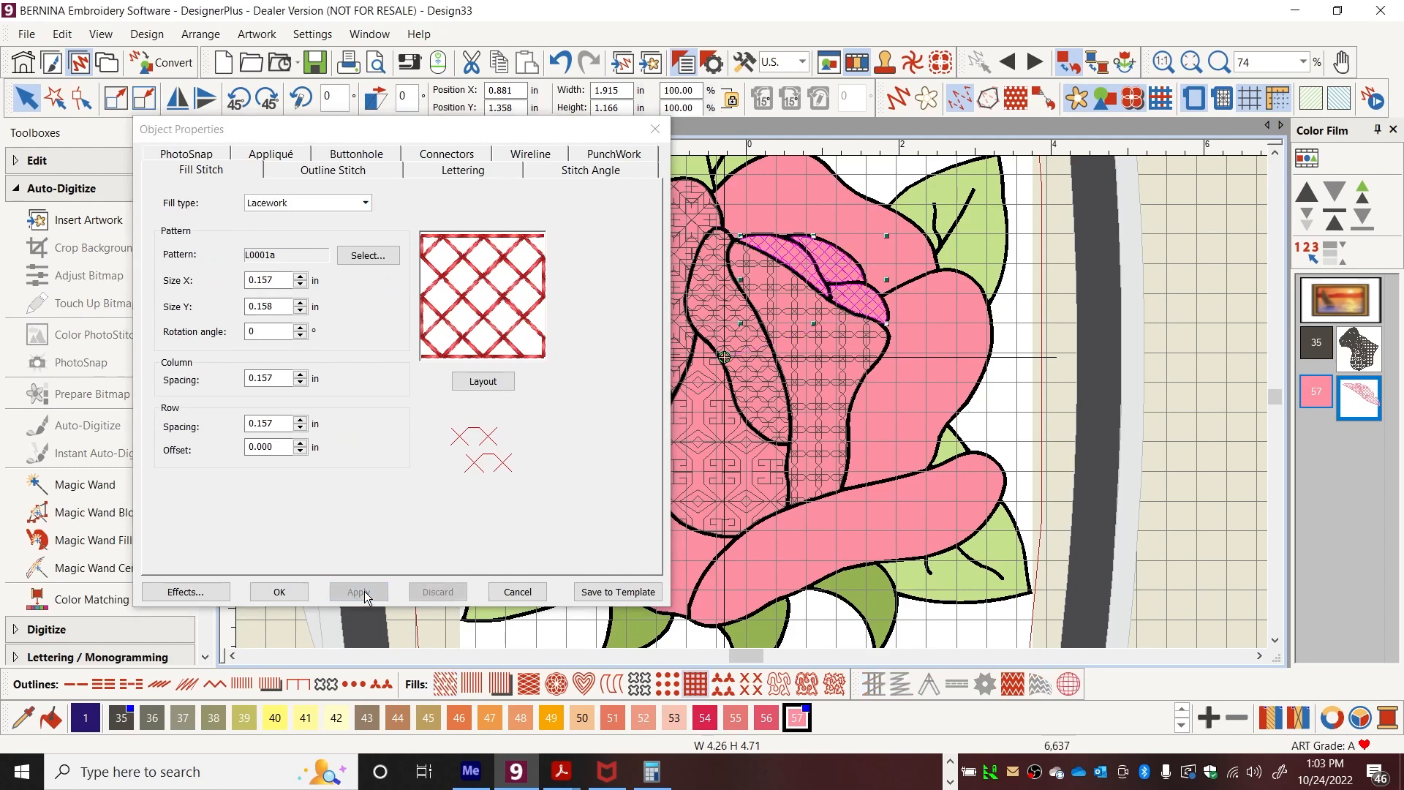
{"action": "left_click", "coordinate": [117, 724]}
{"action": "left_click", "coordinate": [1198, 378]}
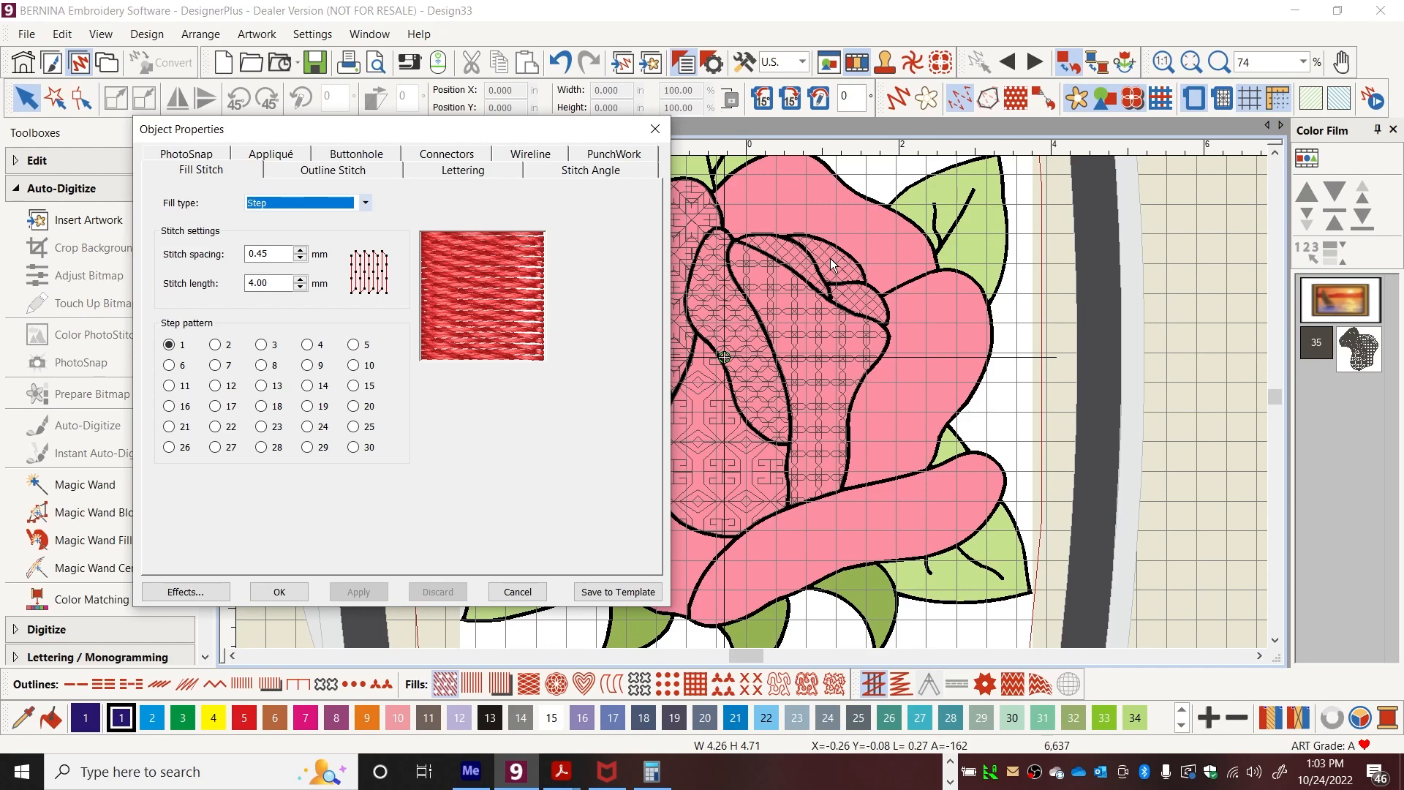
Fill the large upper outer petal behind the folds with the Magic Wand and recolor it to thread color 35.
{"action": "left_click", "coordinate": [76, 485]}
{"action": "left_click", "coordinate": [832, 179]}
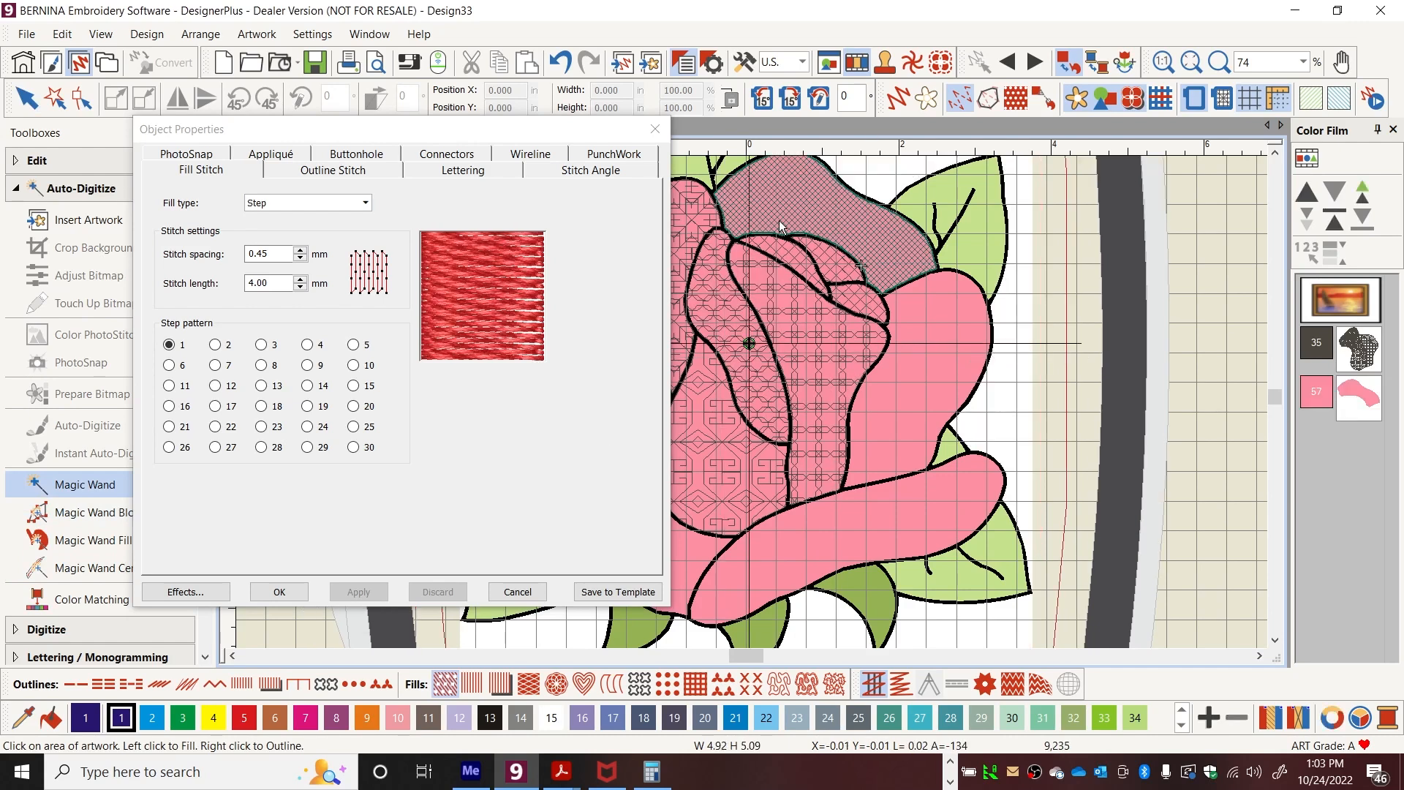
{"action": "key", "text": "Escape"}
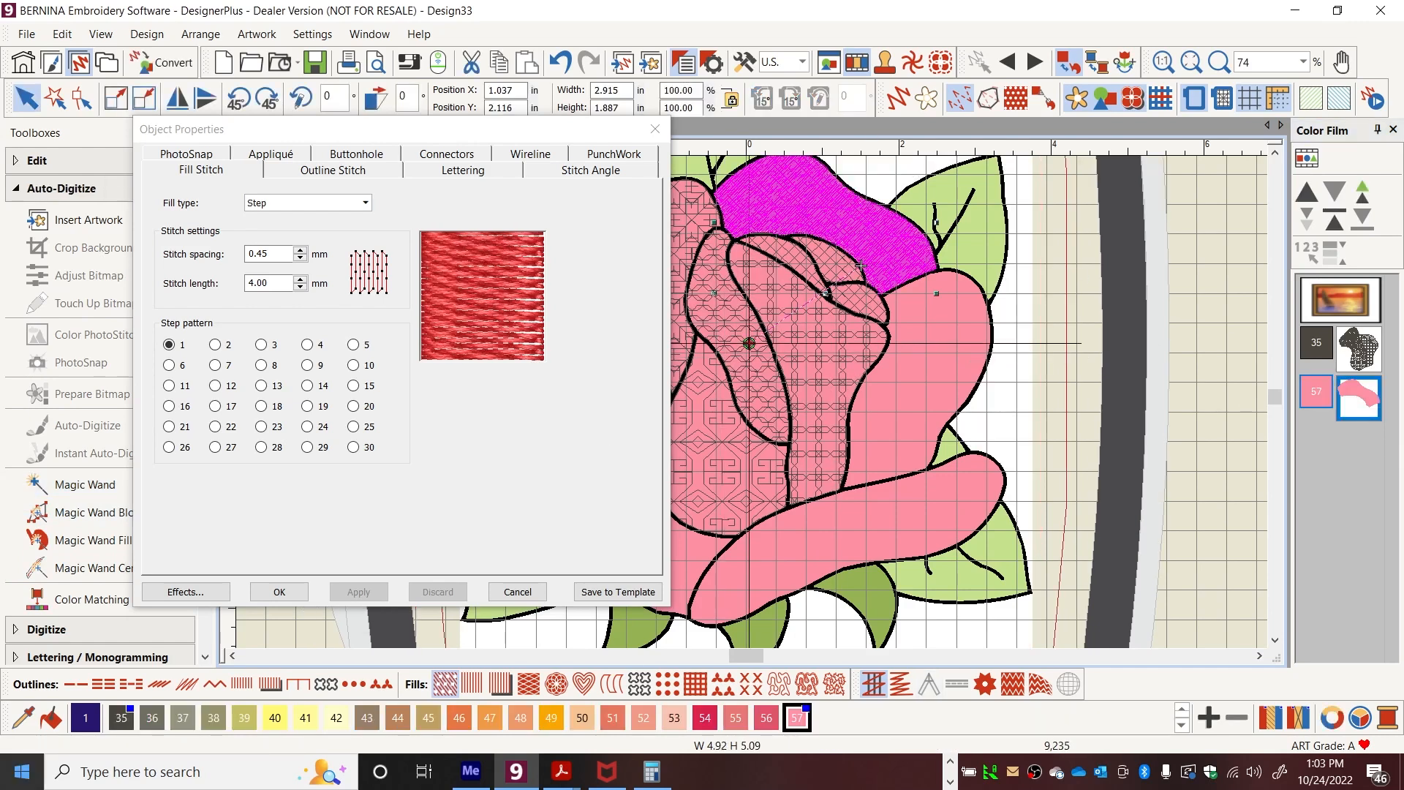
{"action": "left_click", "coordinate": [121, 717]}
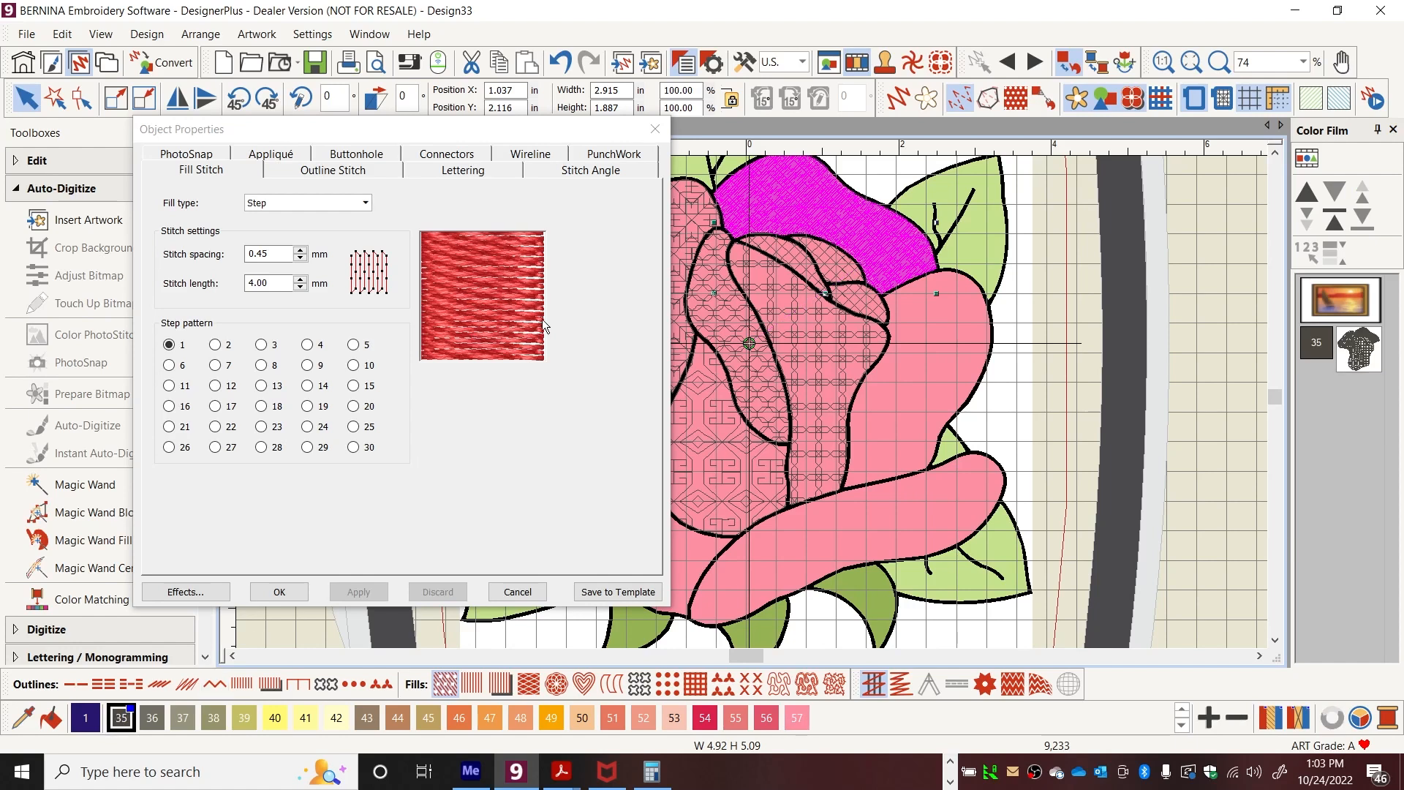
Apply the Contour fill type to the large upper outer petal and reselect the petal.
{"action": "left_click", "coordinate": [364, 202]}
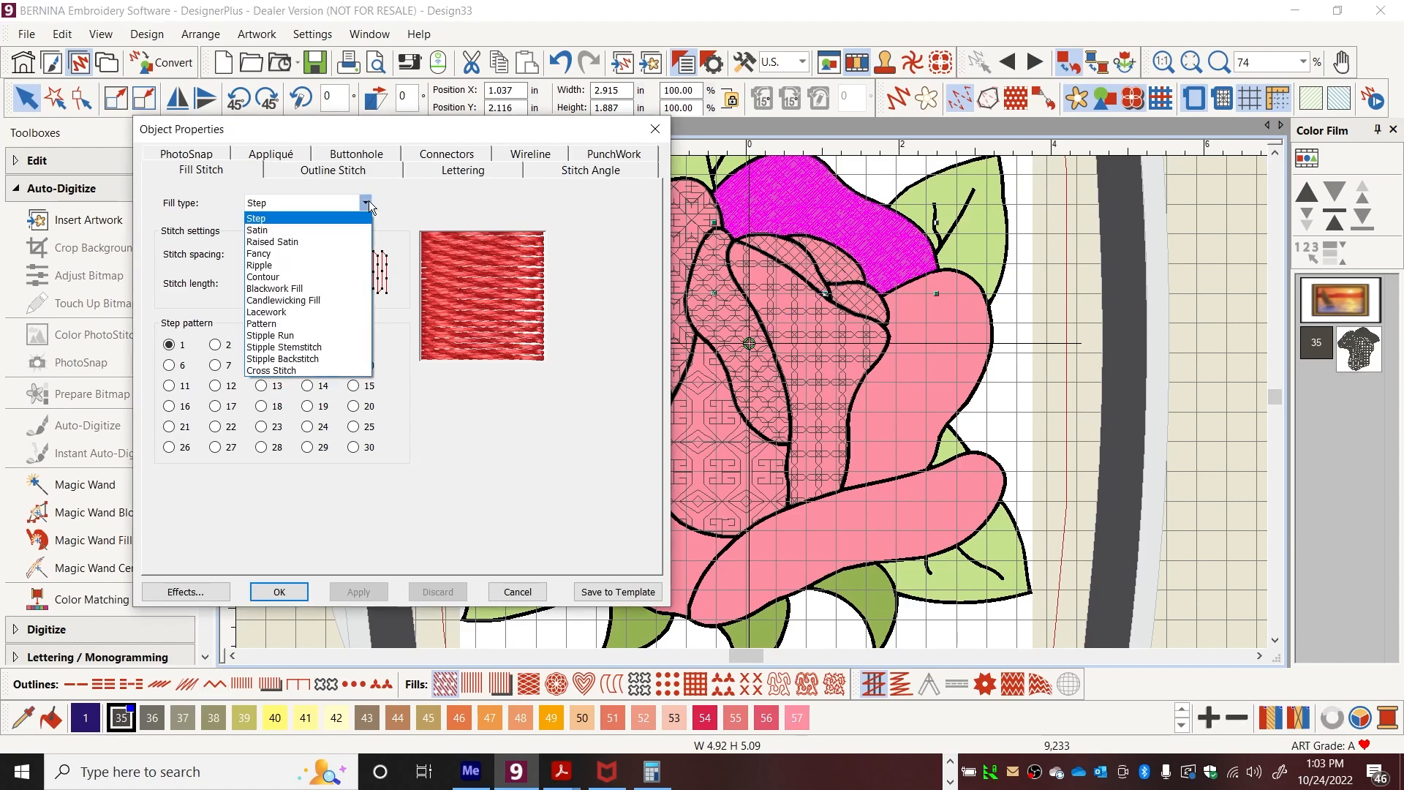
{"action": "left_click", "coordinate": [284, 277]}
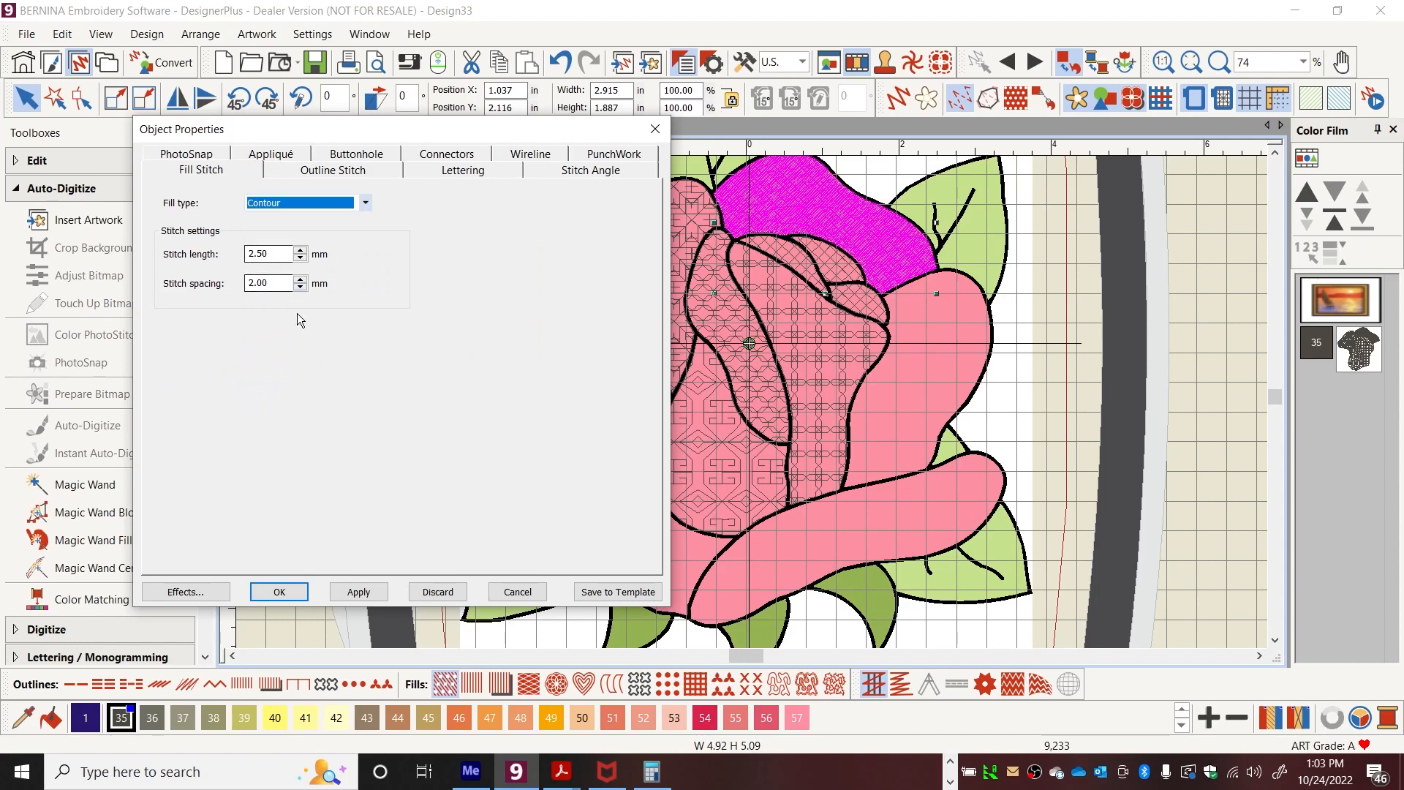
{"action": "left_click", "coordinate": [358, 591]}
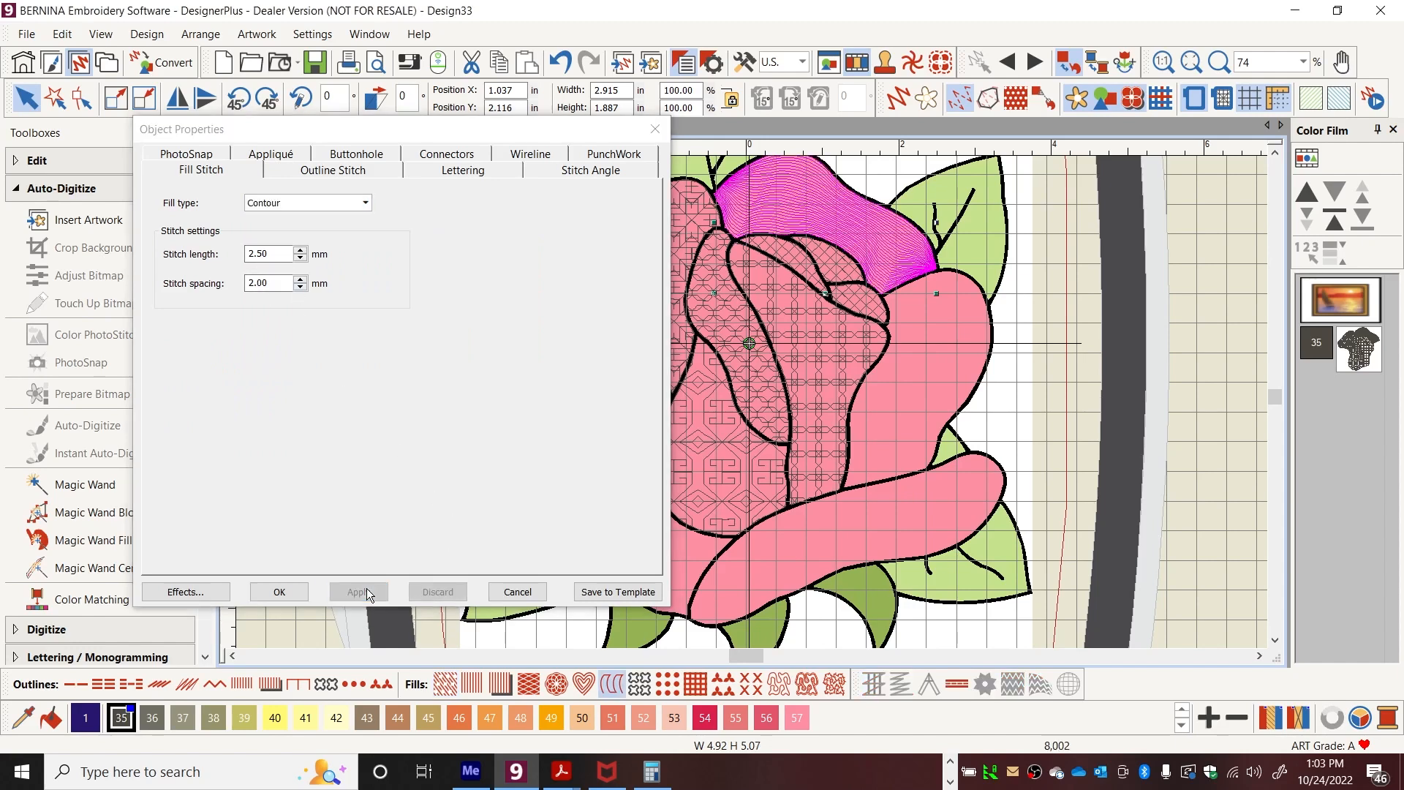
{"action": "left_click", "coordinate": [1083, 334]}
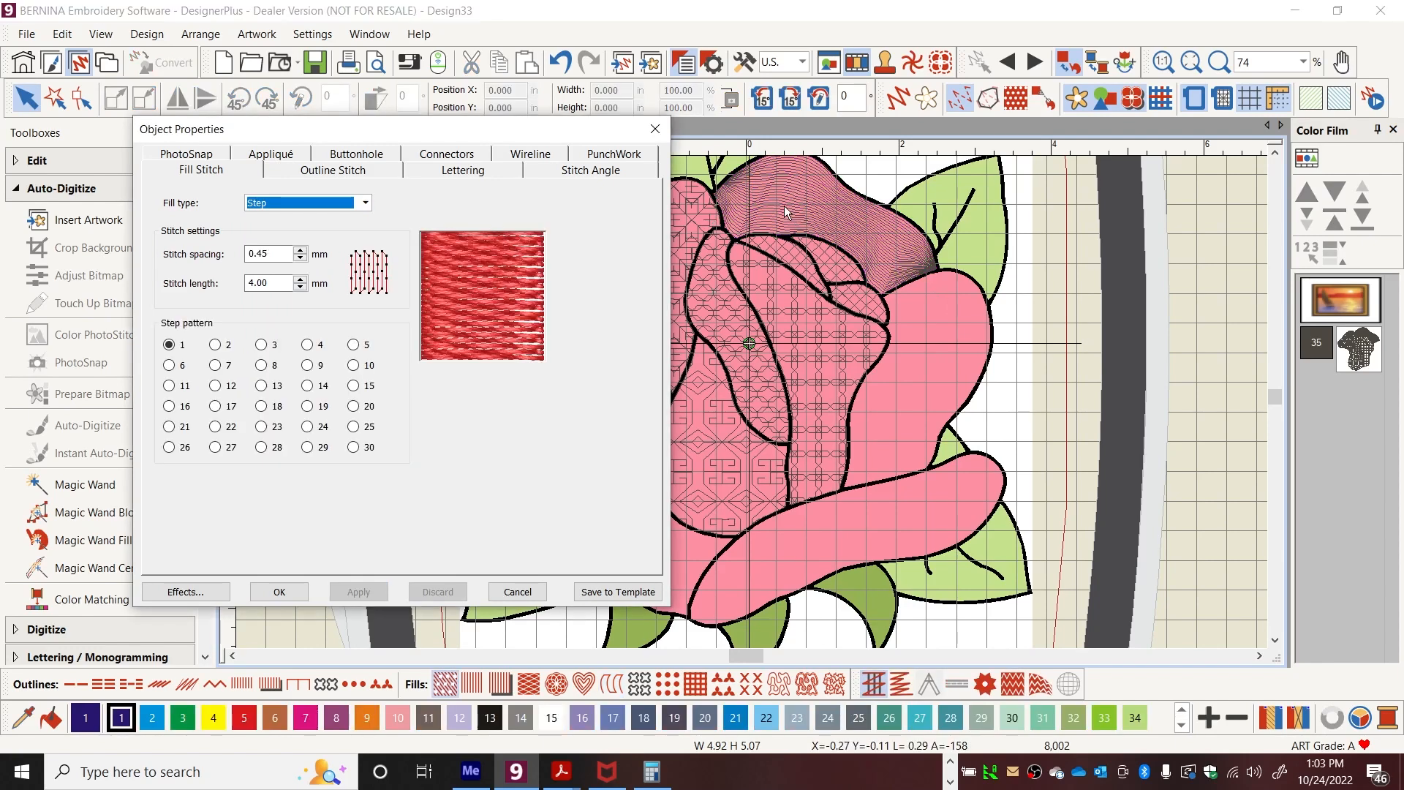
{"action": "left_click", "coordinate": [882, 281]}
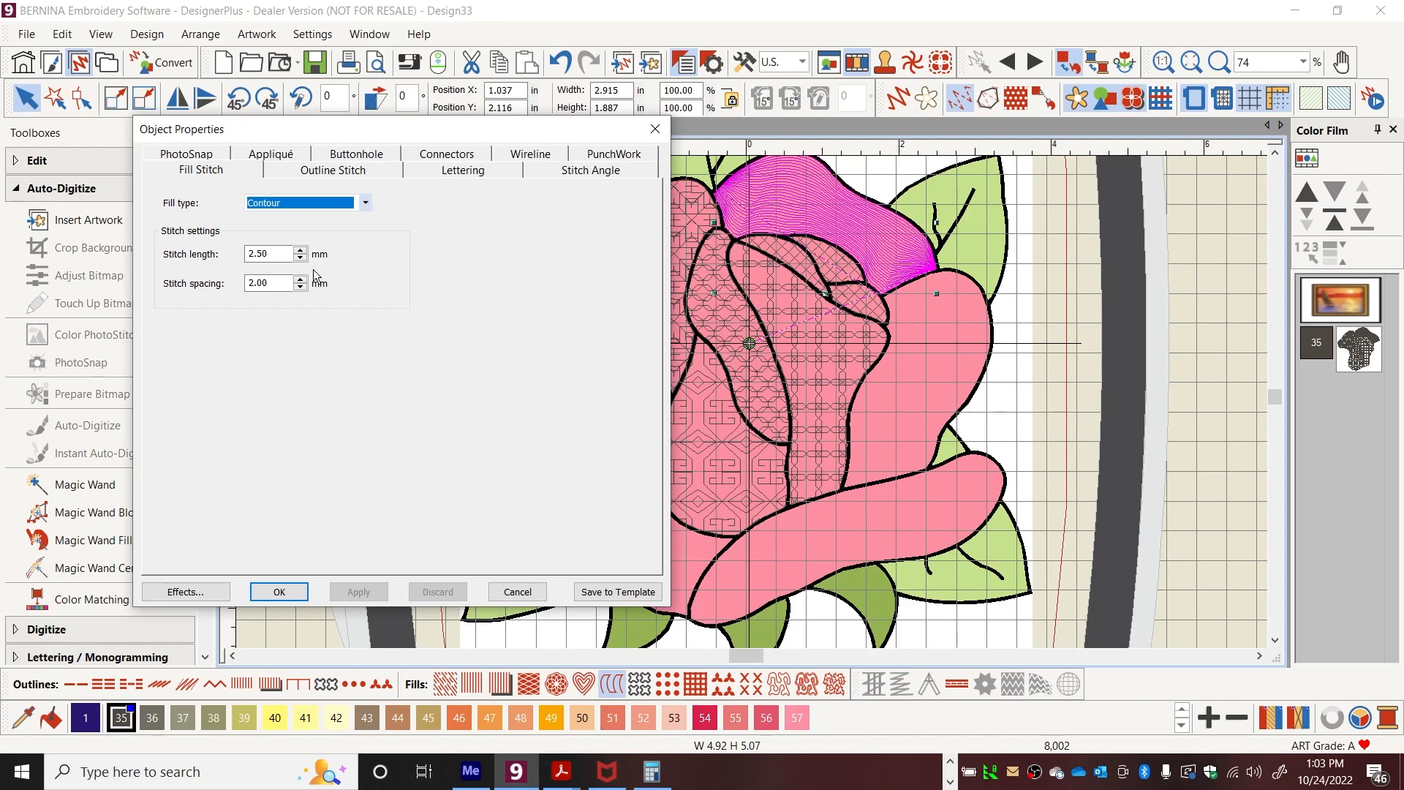
Set the Contour fill's stitch spacing to 4 mm on the large upper outer petal and deselect it.
{"action": "left_click_drag", "start_coordinate": [274, 283], "coordinate": [242, 284]}
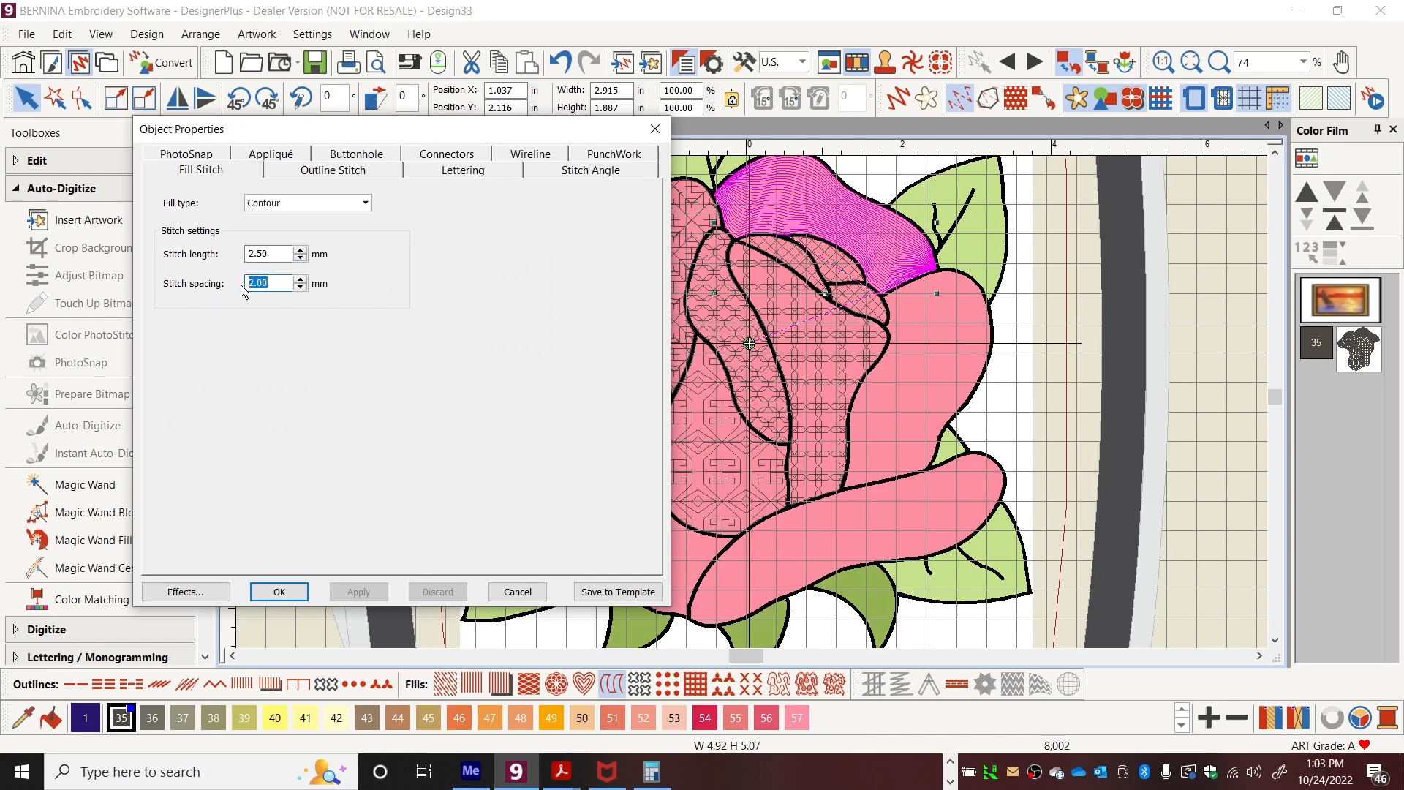
{"action": "type", "text": "4"}
{"action": "left_click", "coordinate": [336, 595]}
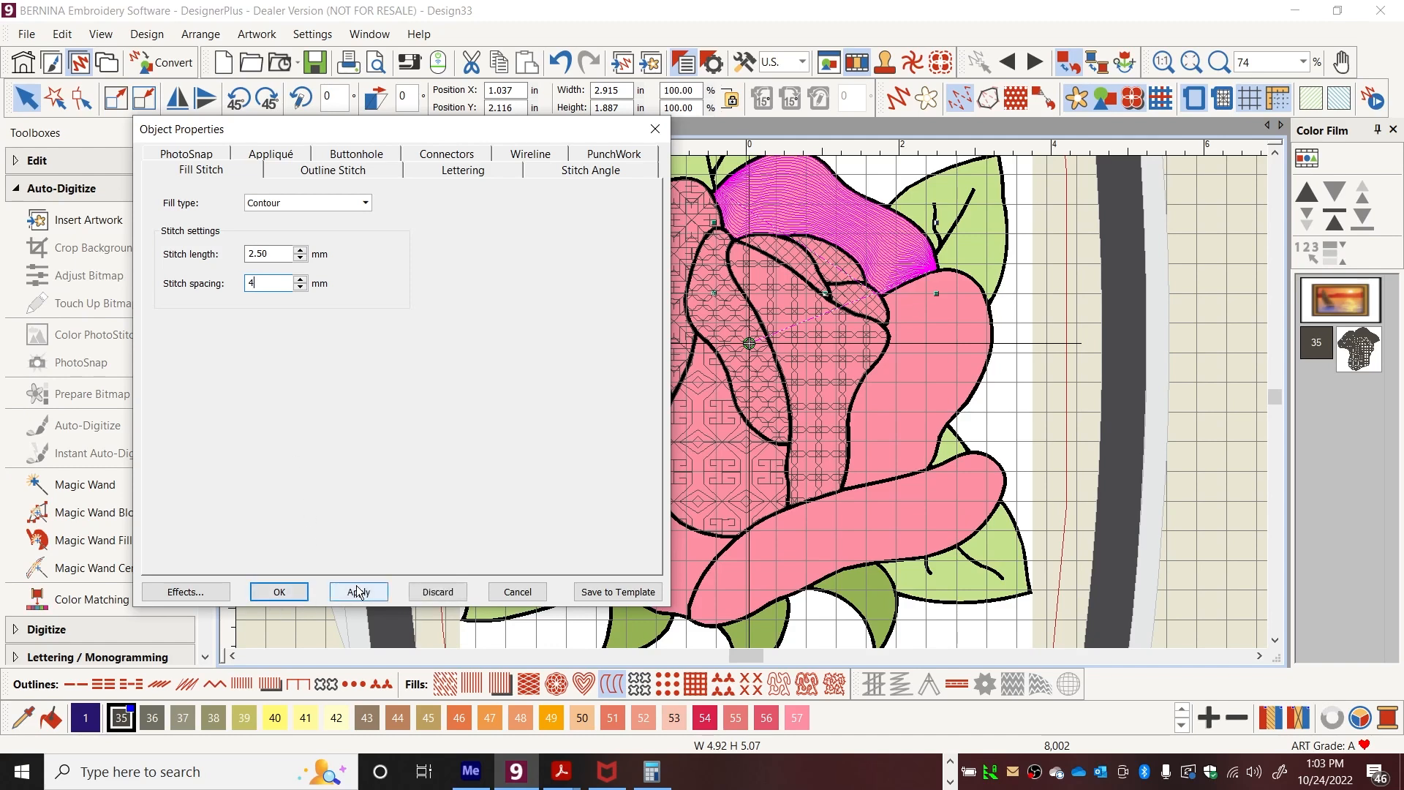
{"action": "left_click", "coordinate": [1081, 361]}
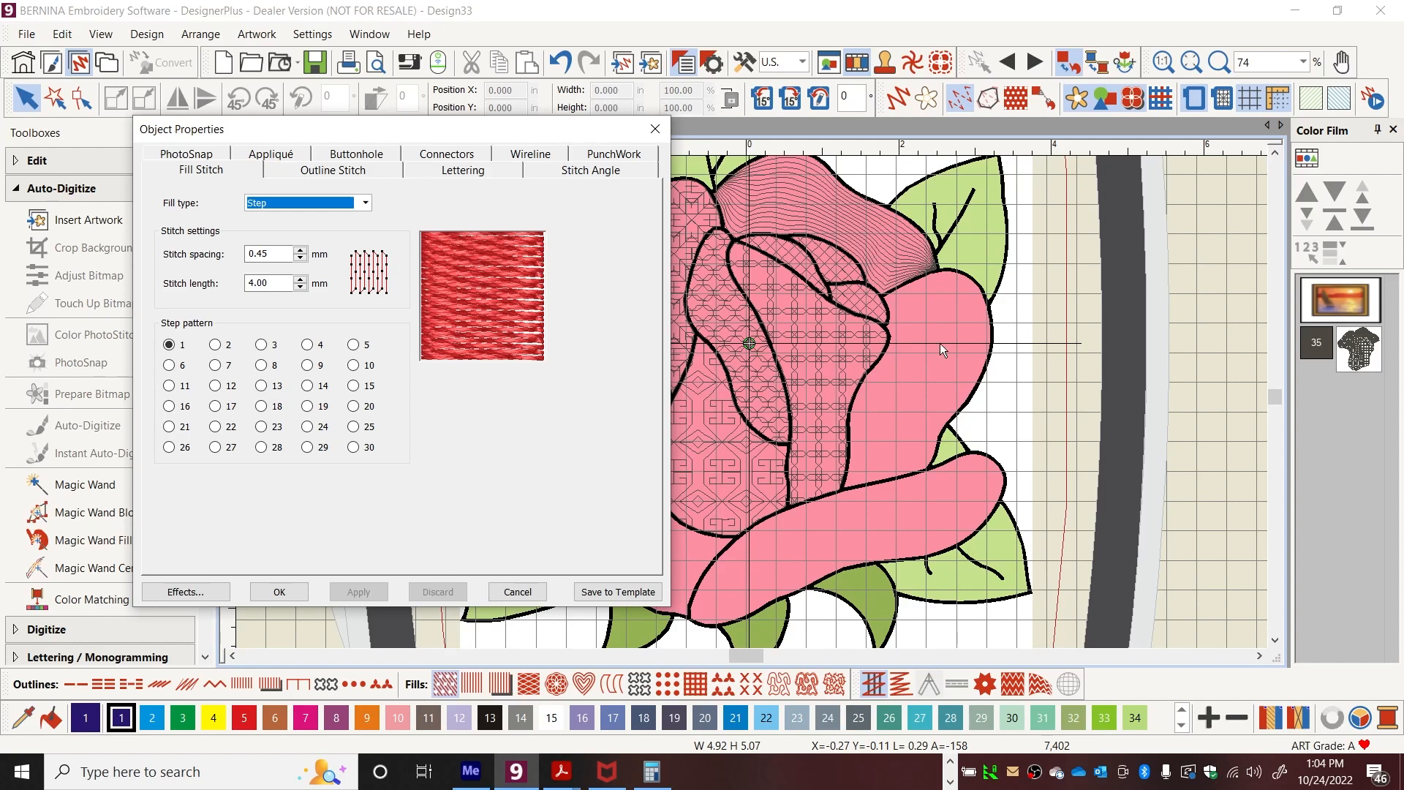
Fill the outer petal on the rose's right side with the Magic Wand and recolor it to thread color 35.
{"action": "left_click", "coordinate": [120, 480]}
{"action": "left_click", "coordinate": [902, 420]}
{"action": "left_click", "coordinate": [1372, 398]}
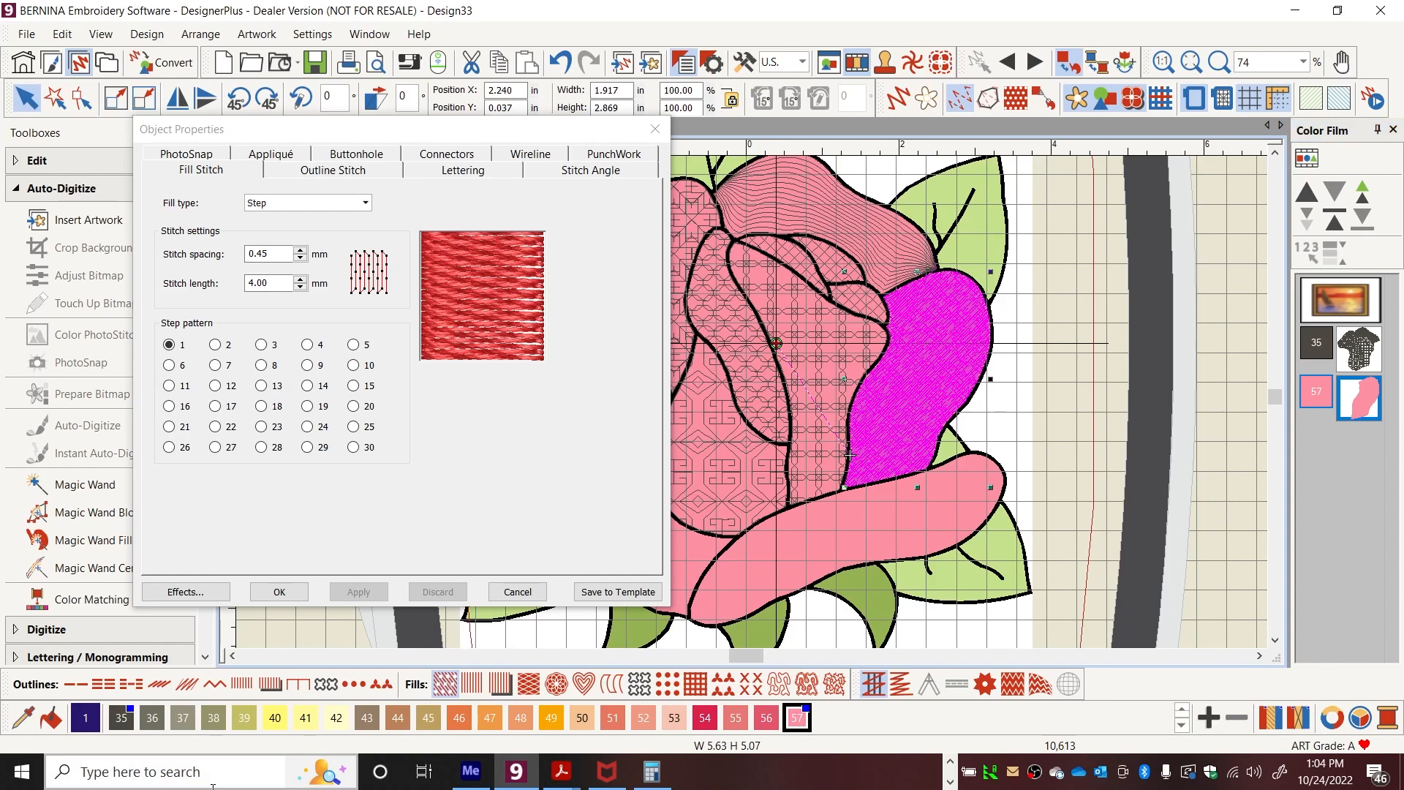
{"action": "left_click", "coordinate": [124, 720]}
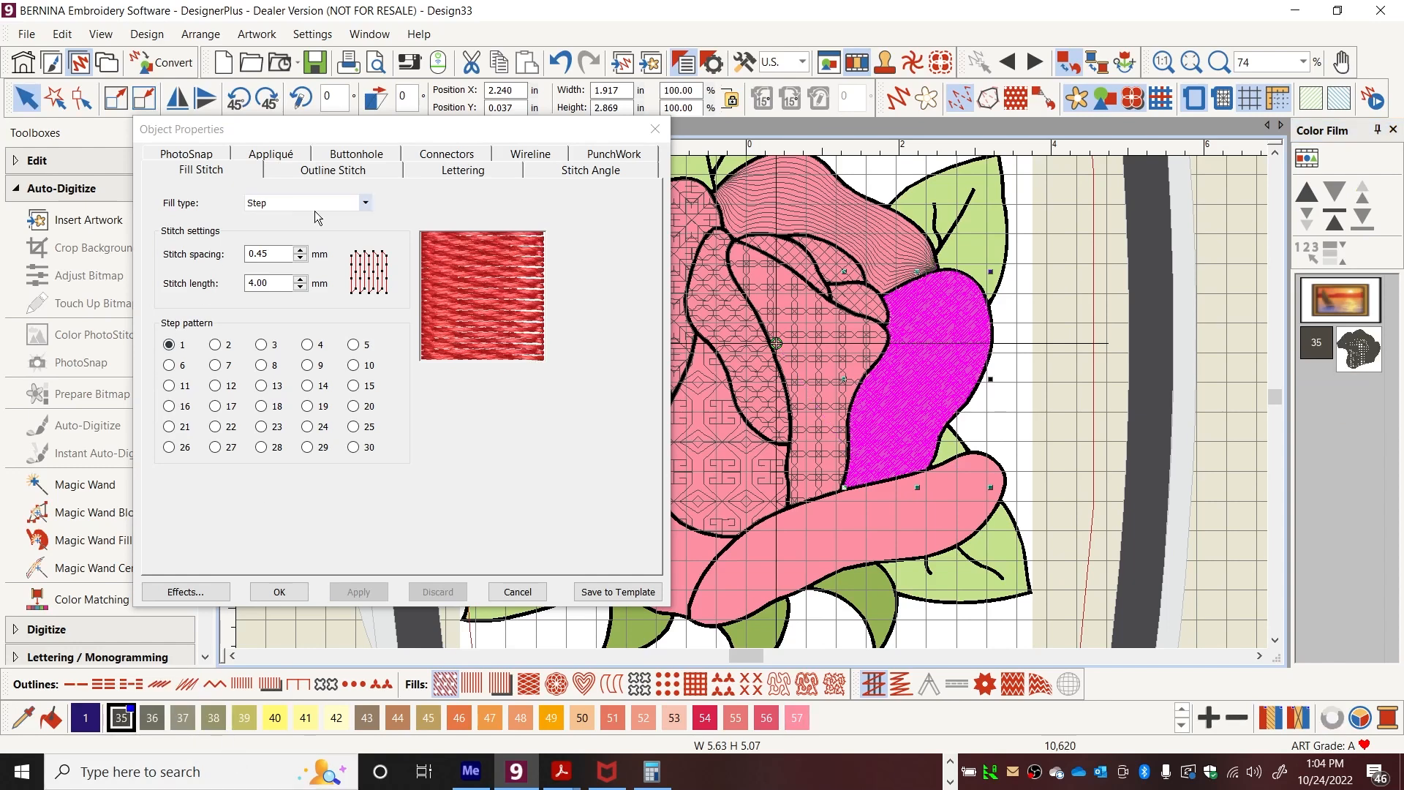
Apply the Ripple fill type to the right outer petal and deselect it.
{"action": "left_click", "coordinate": [365, 203]}
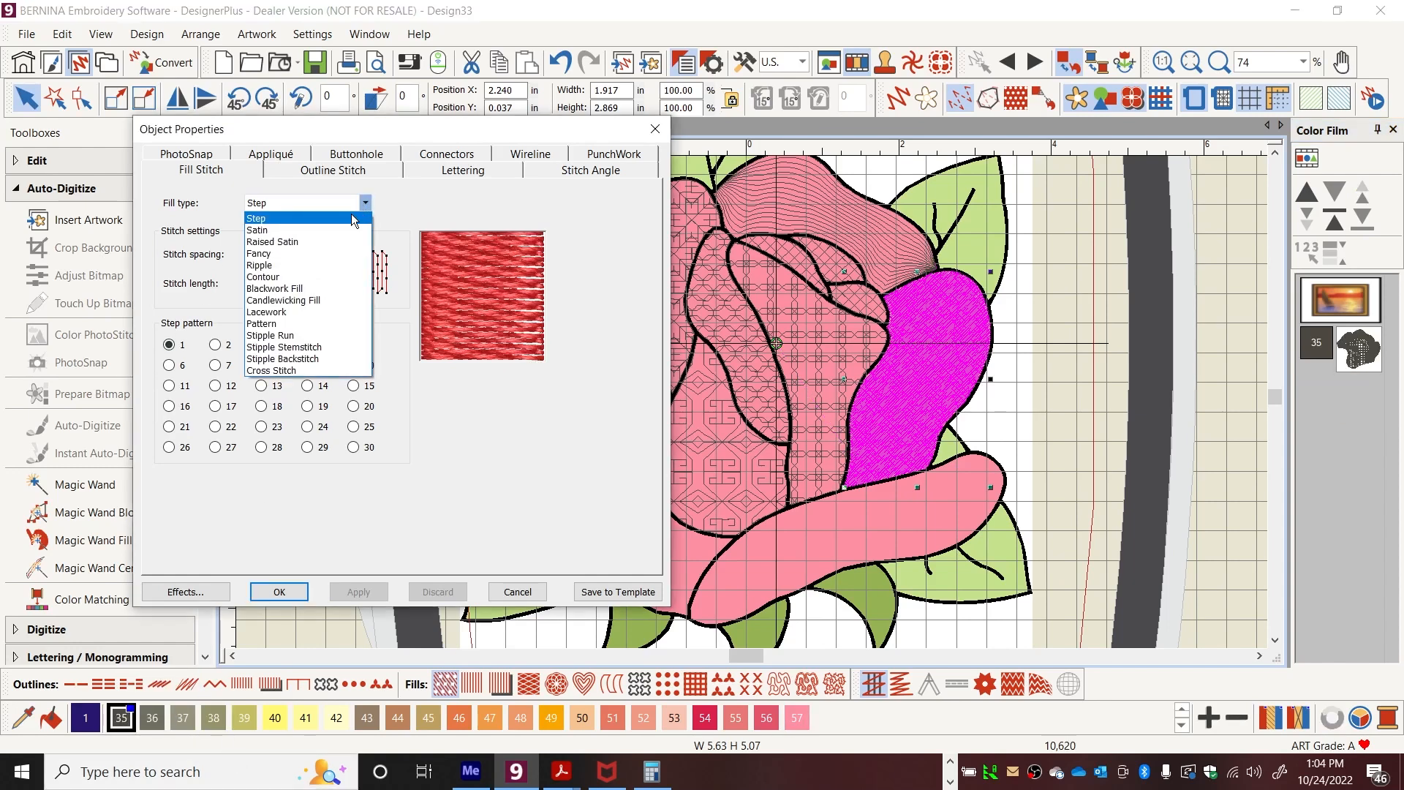
{"action": "left_click", "coordinate": [300, 263]}
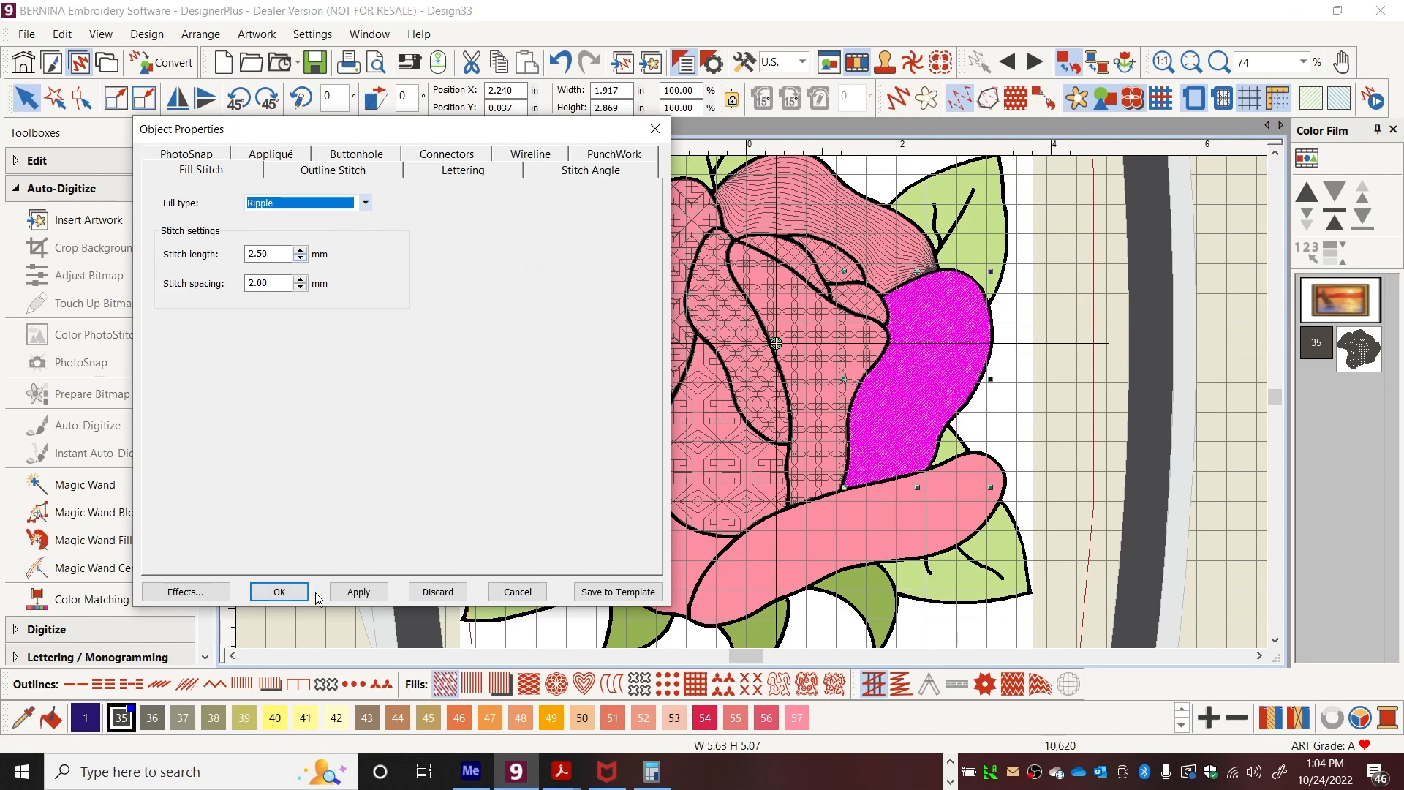
{"action": "left_click", "coordinate": [359, 592]}
{"action": "left_click", "coordinate": [1057, 430]}
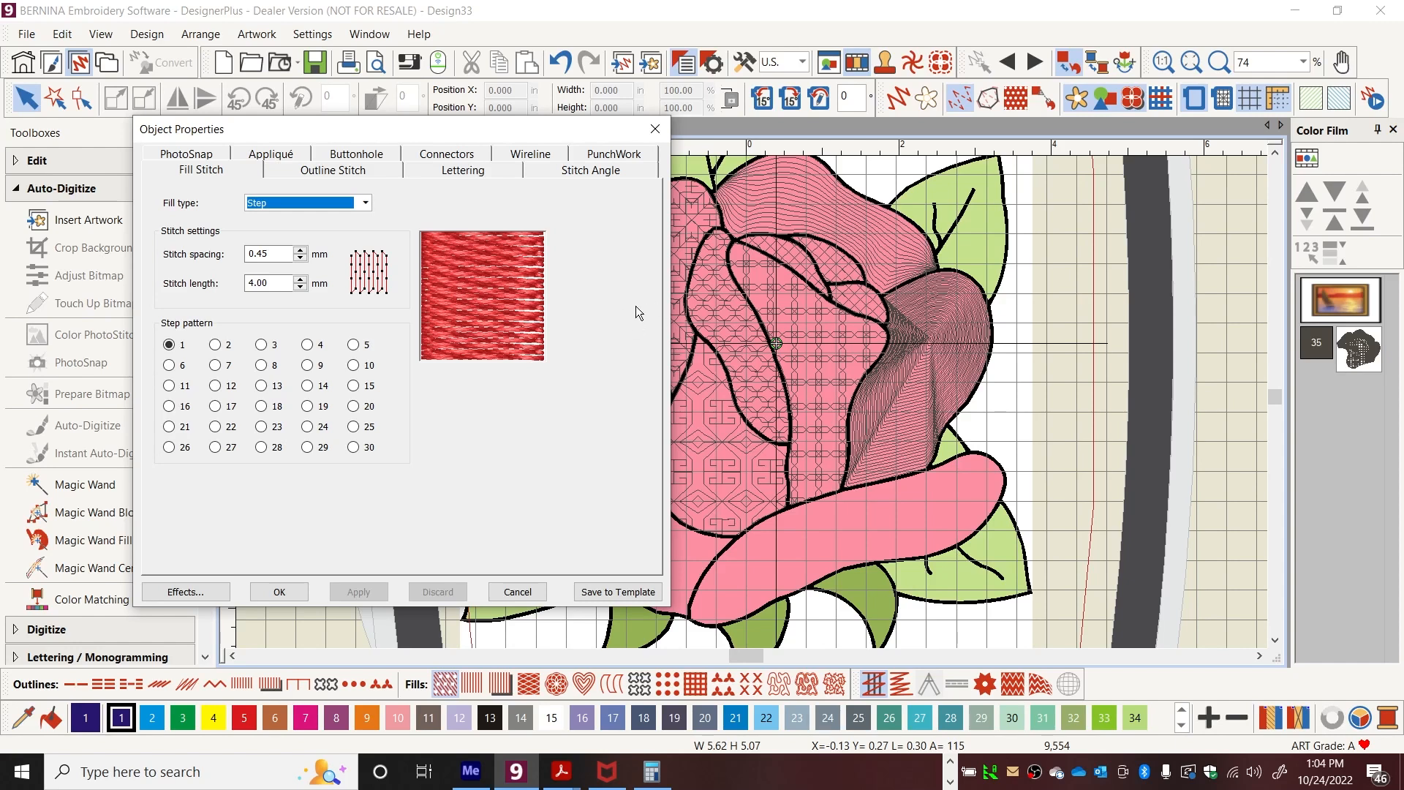
Reshape the right outer petal by moving its ripple center point down toward the petal's inner left edge.
{"action": "left_click", "coordinate": [960, 349]}
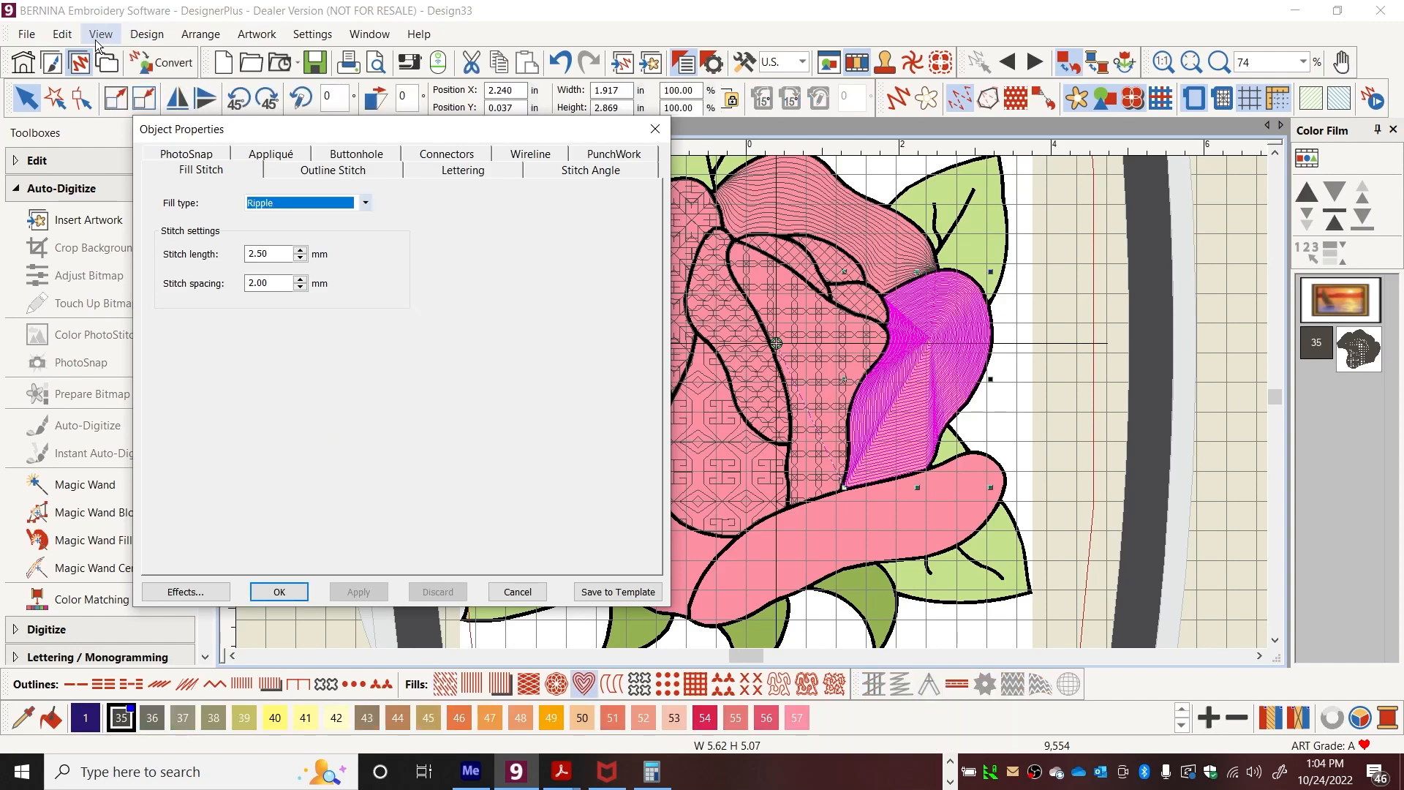
{"action": "left_click", "coordinate": [79, 99]}
{"action": "left_click_drag", "start_coordinate": [932, 338], "coordinate": [890, 424]}
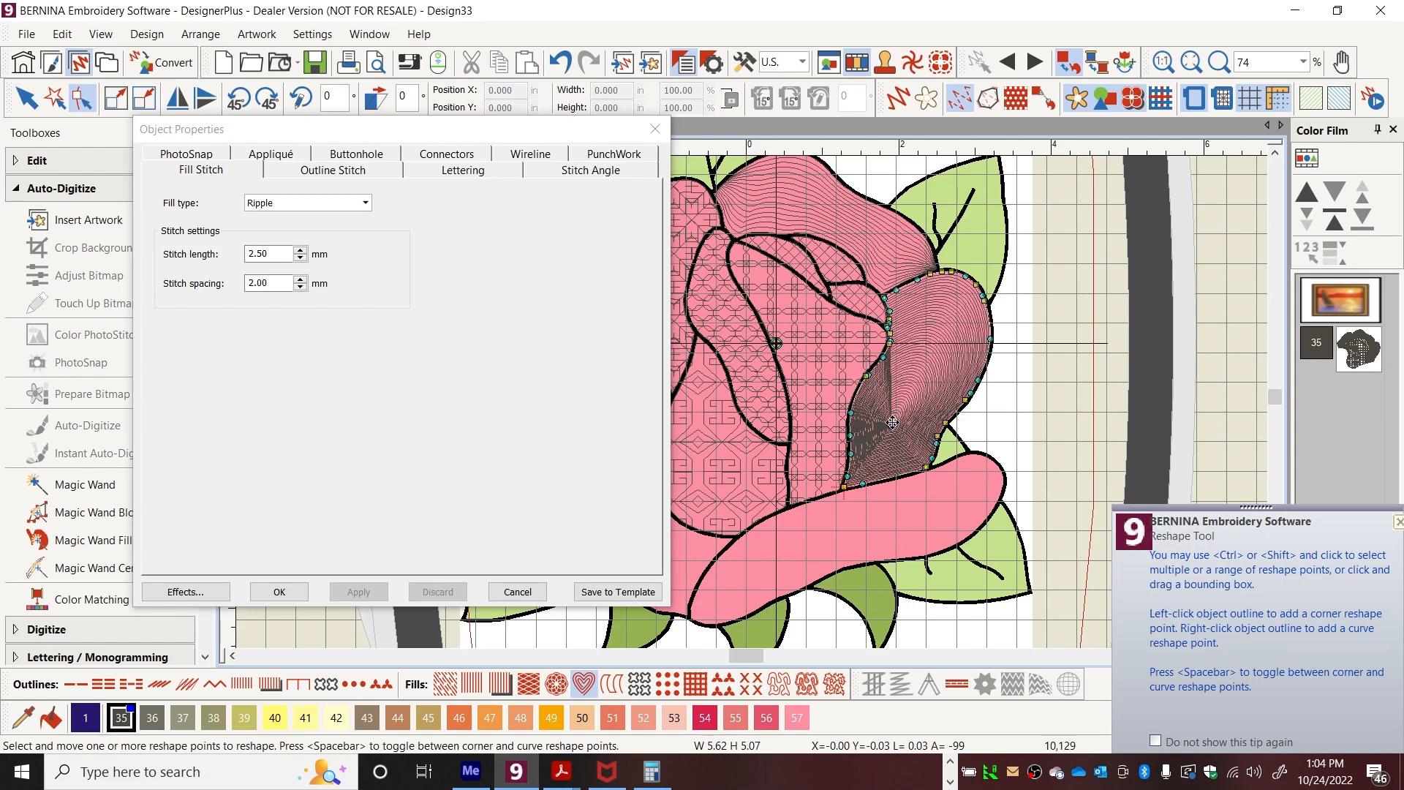
{"action": "left_click_drag", "start_coordinate": [890, 425], "coordinate": [889, 405]}
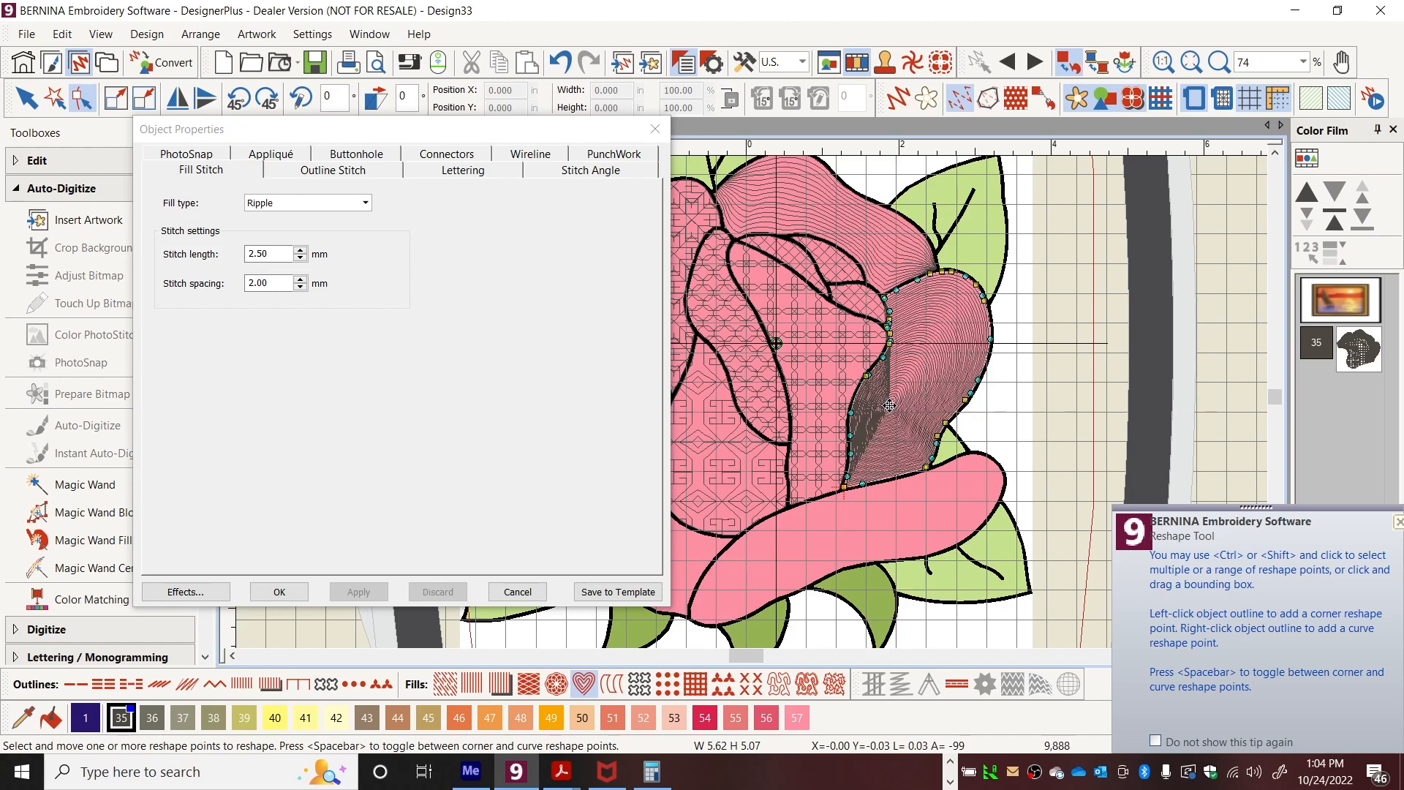
Set the right outer petal's ripple stitch spacing to 3 mm, finish reshaping, and dismiss the Reshape Tool tip.
{"action": "left_click", "coordinate": [274, 283]}
{"action": "left_click_drag", "start_coordinate": [274, 283], "coordinate": [248, 287]}
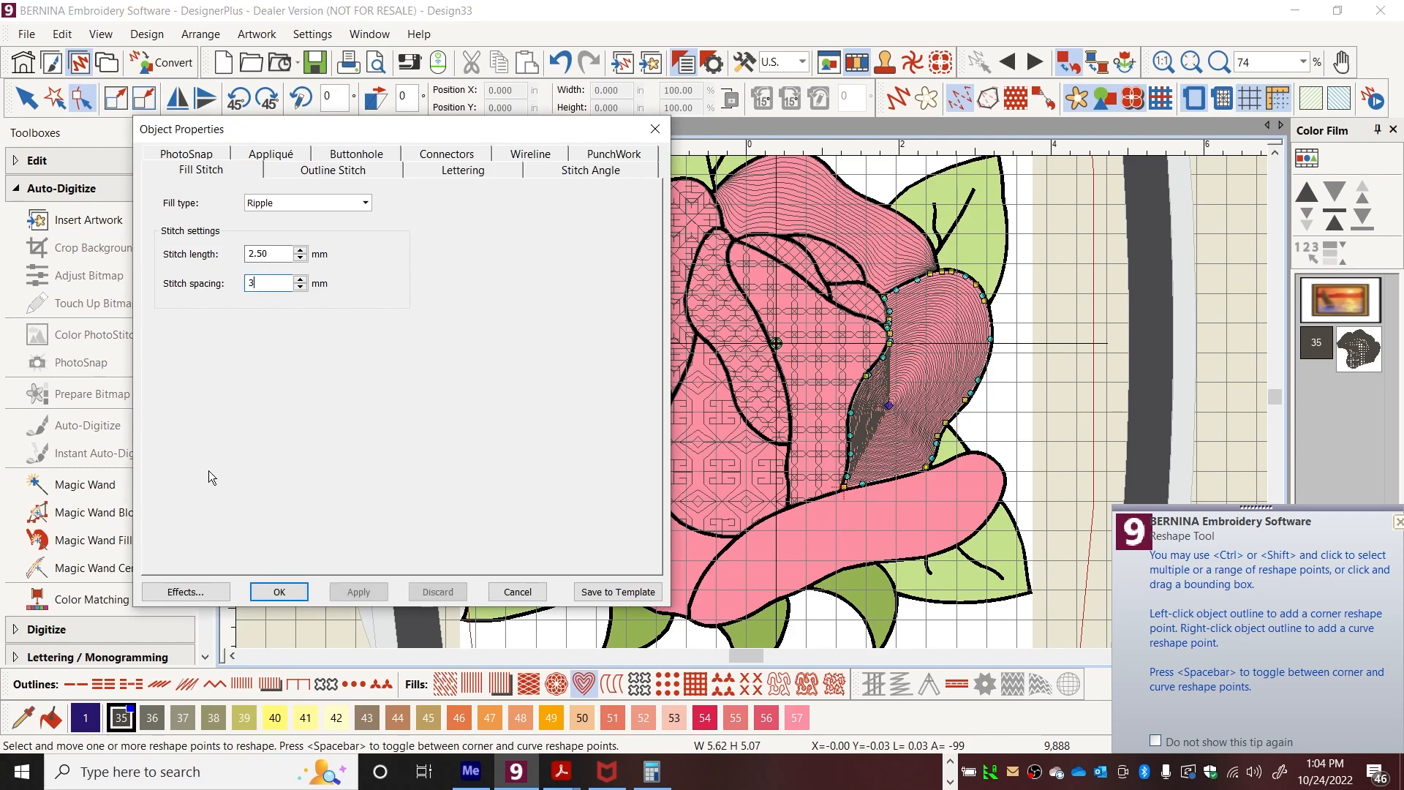
{"action": "left_click", "coordinate": [348, 597]}
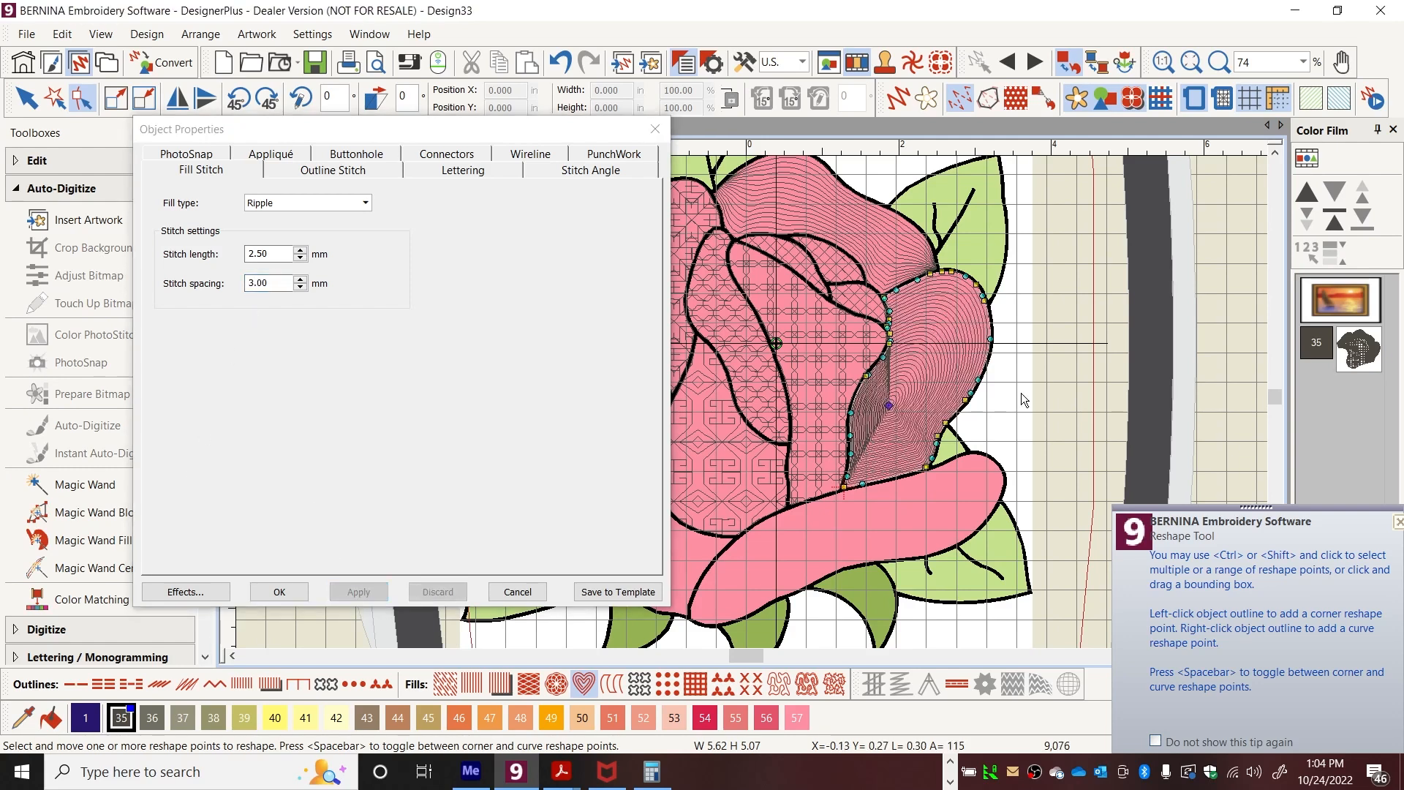
{"action": "key", "text": "Escape"}
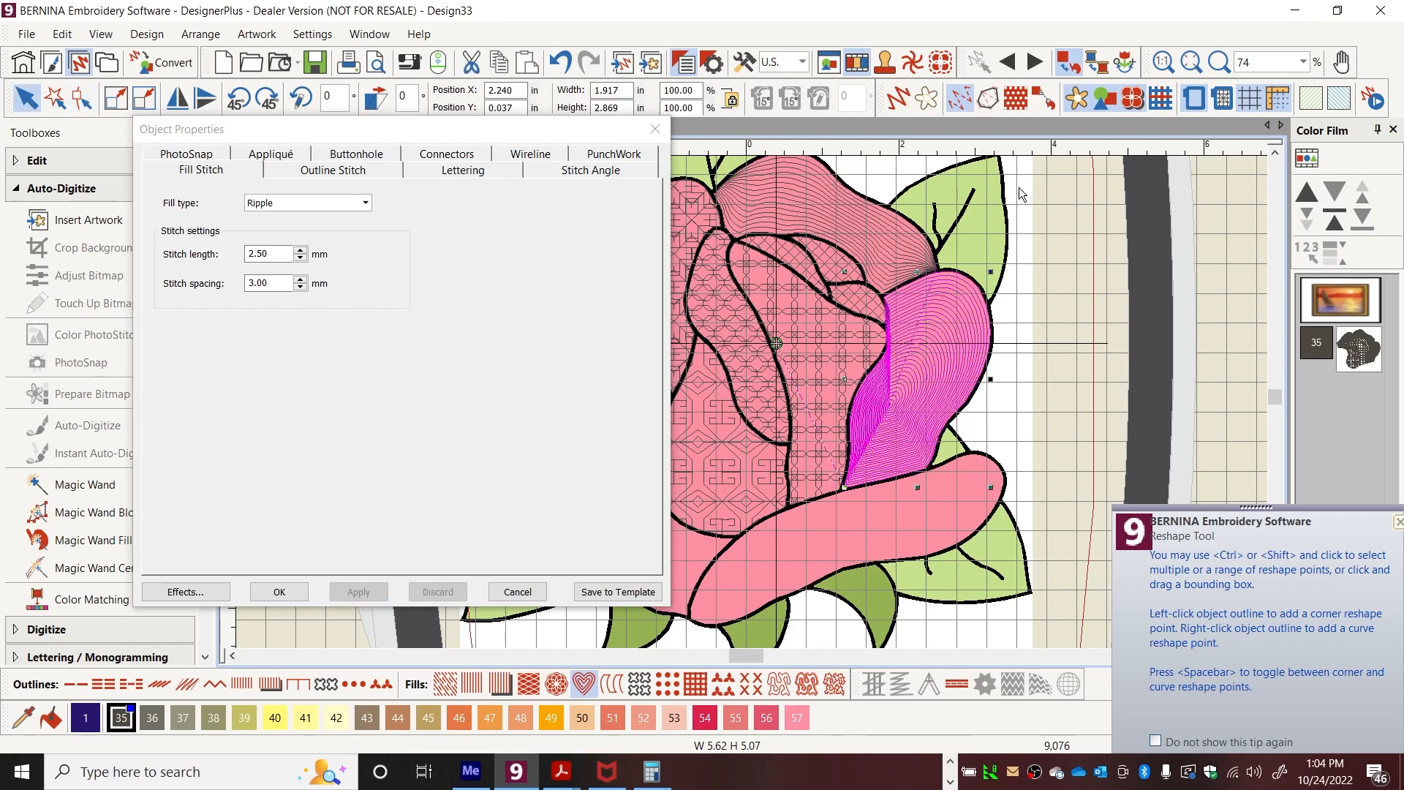
{"action": "key", "text": "Escape"}
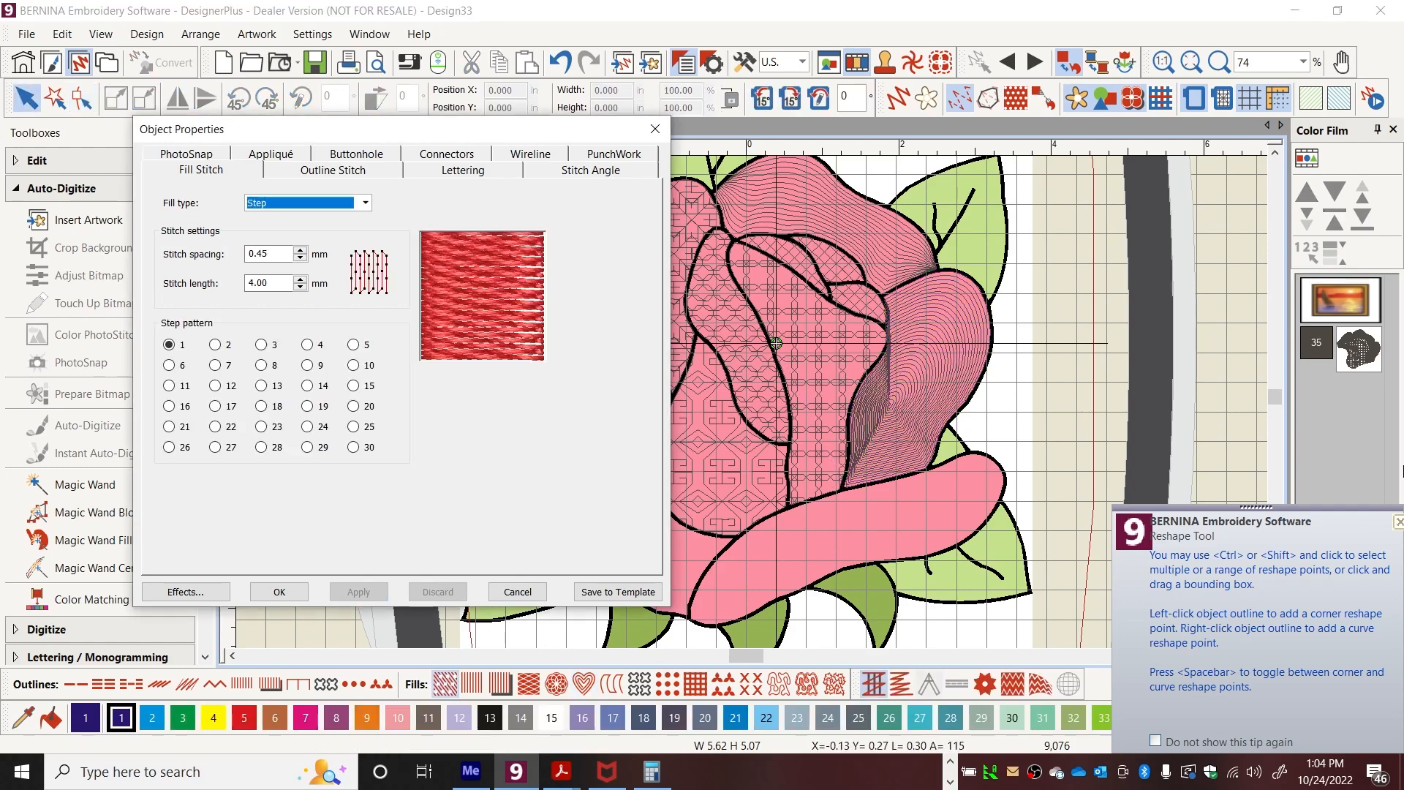
{"action": "left_click", "coordinate": [1398, 521]}
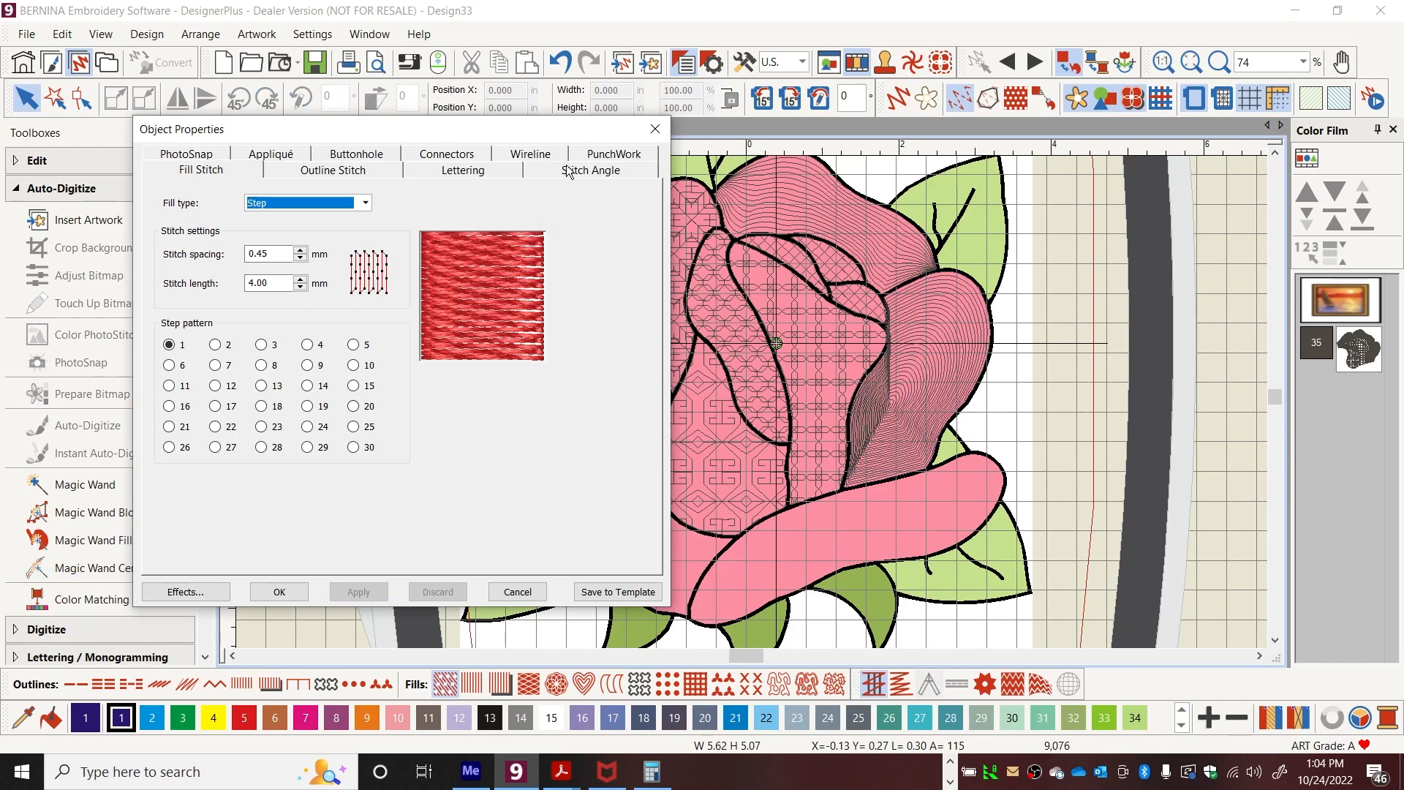
Fill the large lower-left petal and the rolled petal at the rose's lower right with the Magic Wand, leaving the rolled petal selected.
{"action": "left_click_drag", "start_coordinate": [542, 123], "coordinate": [472, 100]}
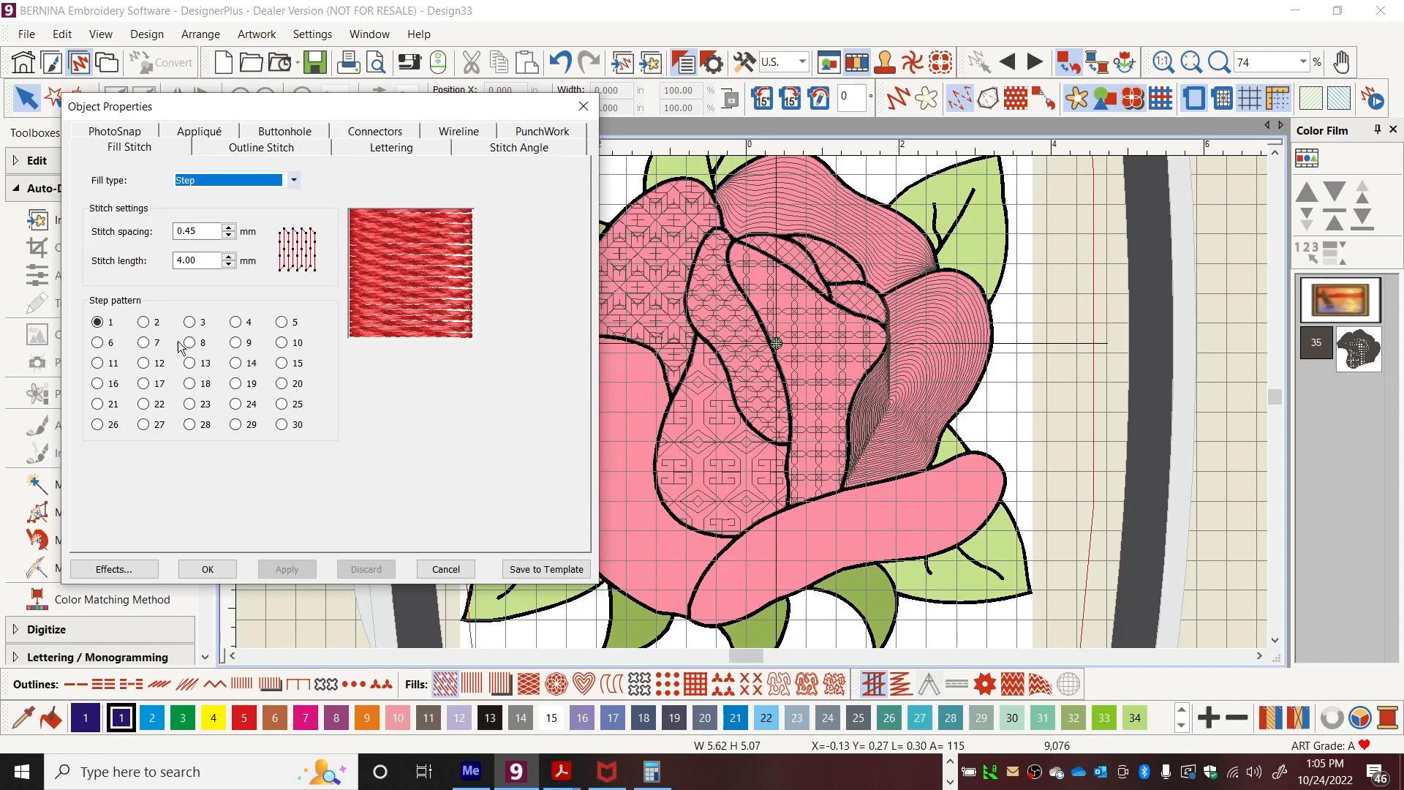
{"action": "left_click", "coordinate": [9, 488]}
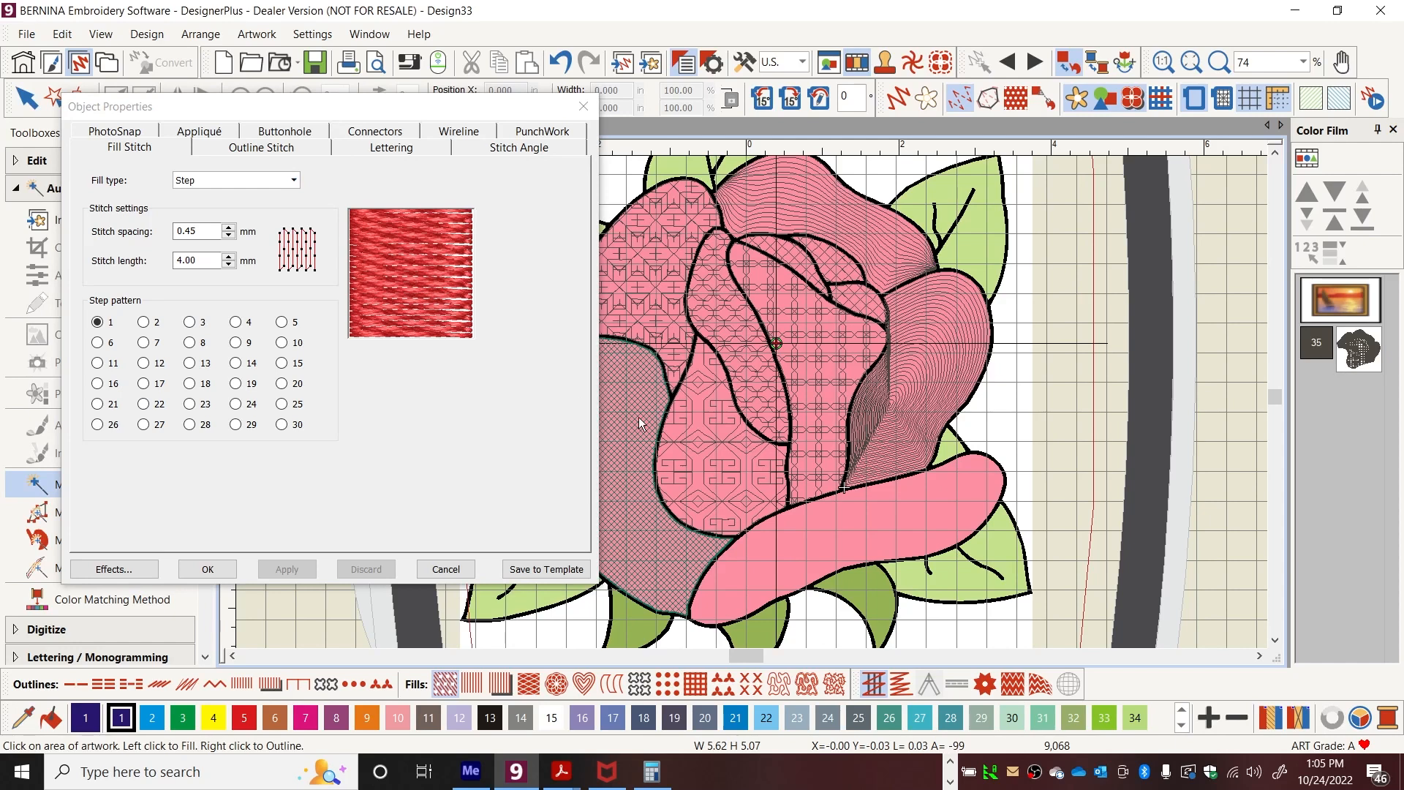
{"action": "left_click", "coordinate": [913, 537]}
{"action": "left_click", "coordinate": [912, 524]}
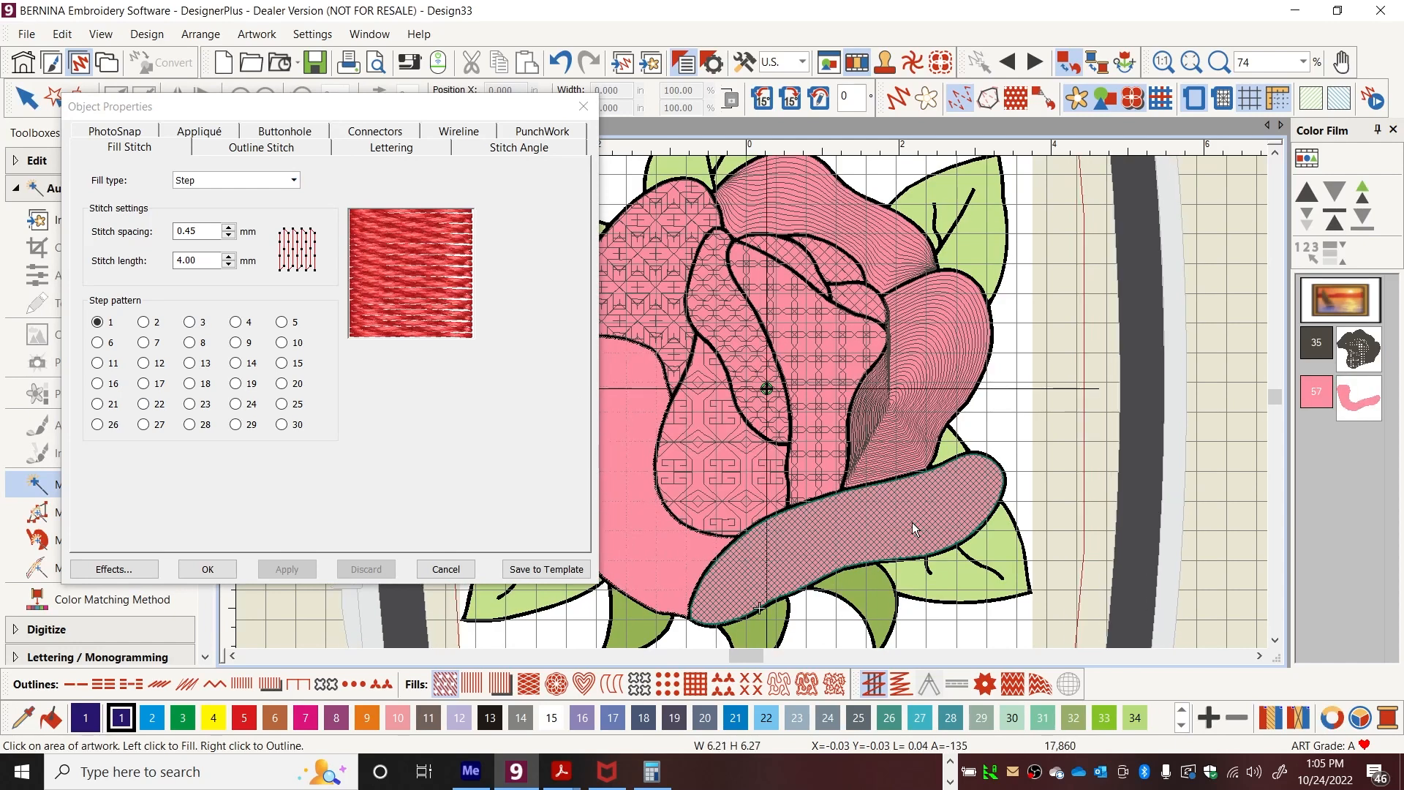
{"action": "left_click", "coordinate": [22, 107]}
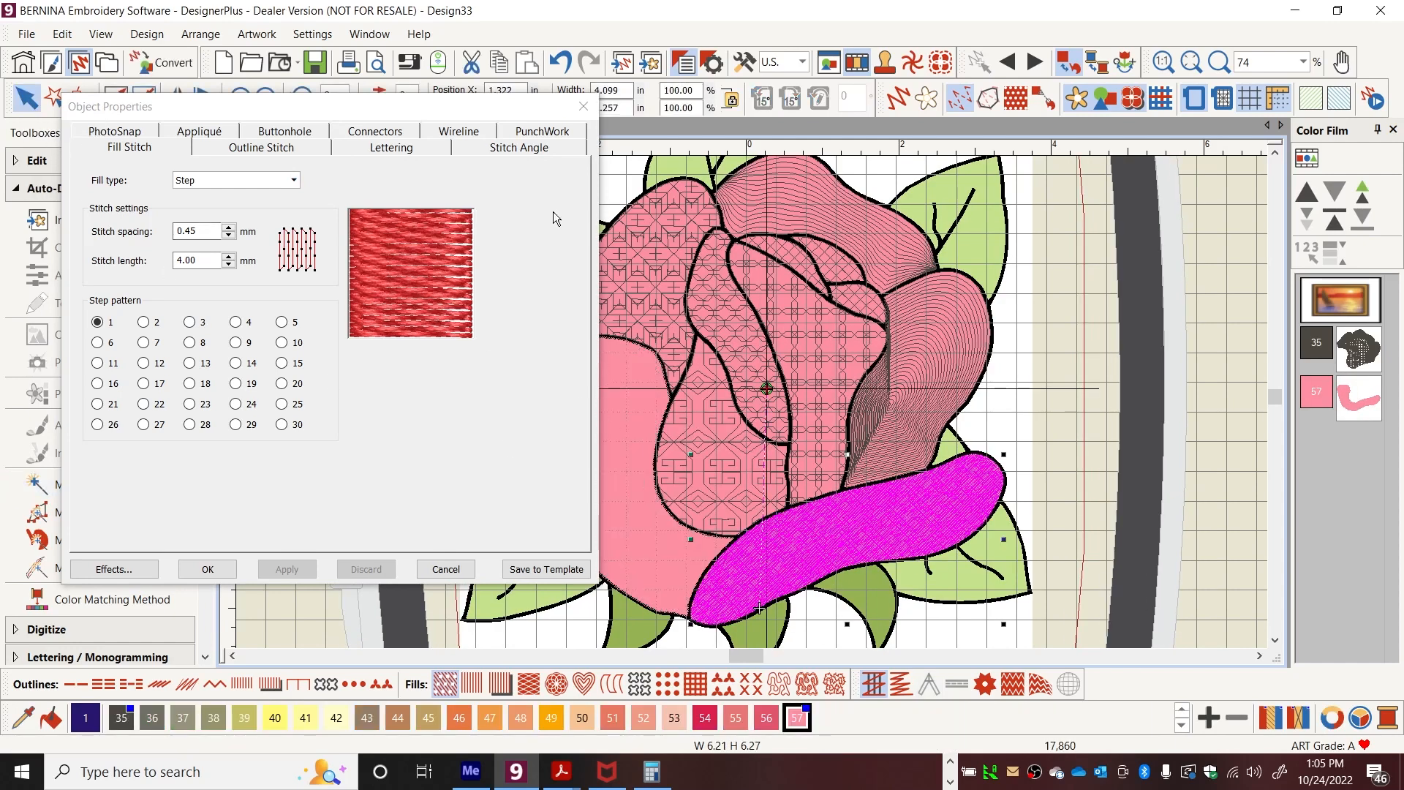
Change the rolled petal's fill type to Pattern and browse the Home Dec pattern set.
{"action": "left_click", "coordinate": [293, 180]}
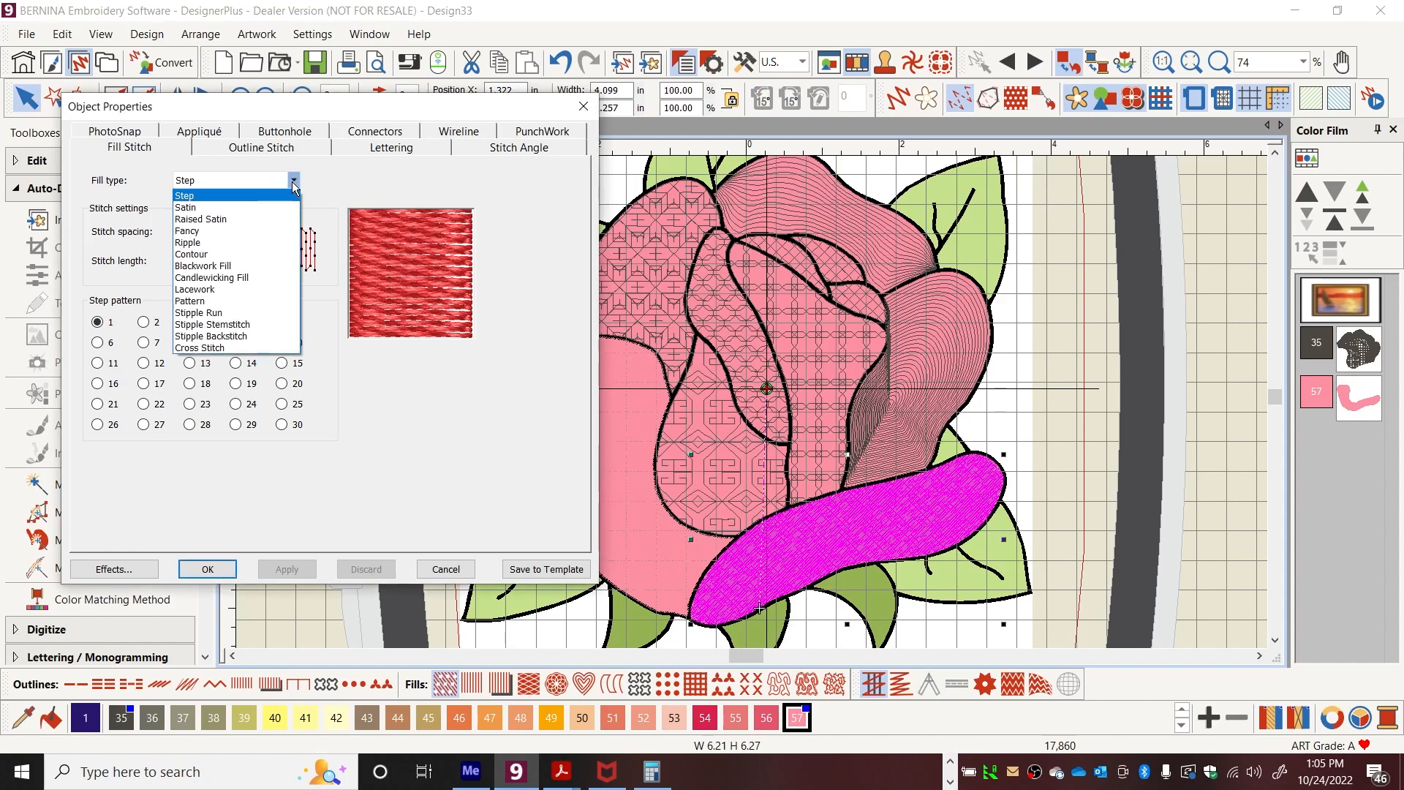
{"action": "left_click", "coordinate": [210, 301]}
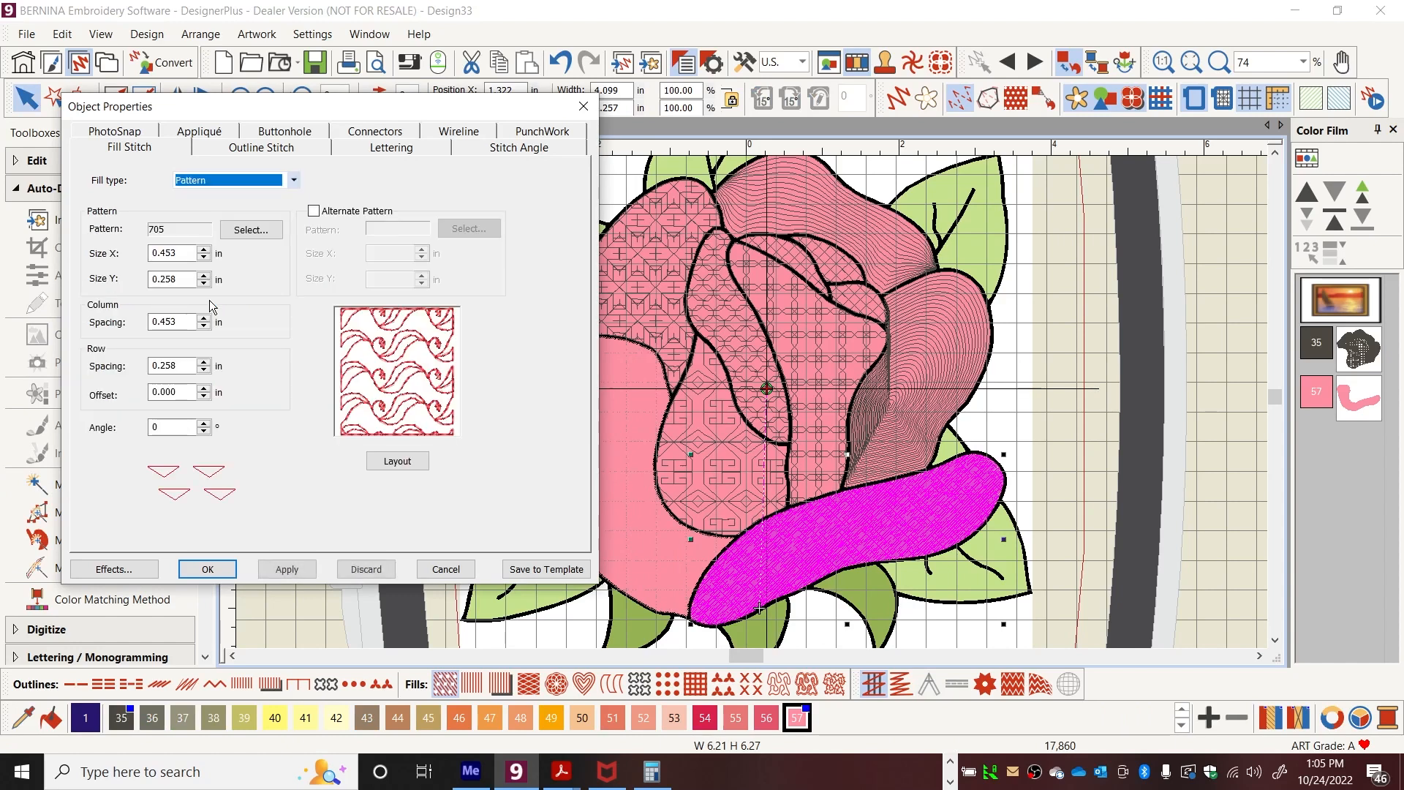
{"action": "left_click", "coordinate": [248, 230]}
{"action": "mouse_move", "coordinate": [522, 366]}
{"action": "left_mouse_down"}
{"action": "mouse_move", "coordinate": [517, 437]}
{"action": "mouse_move", "coordinate": [527, 363]}
{"action": "left_mouse_up"}
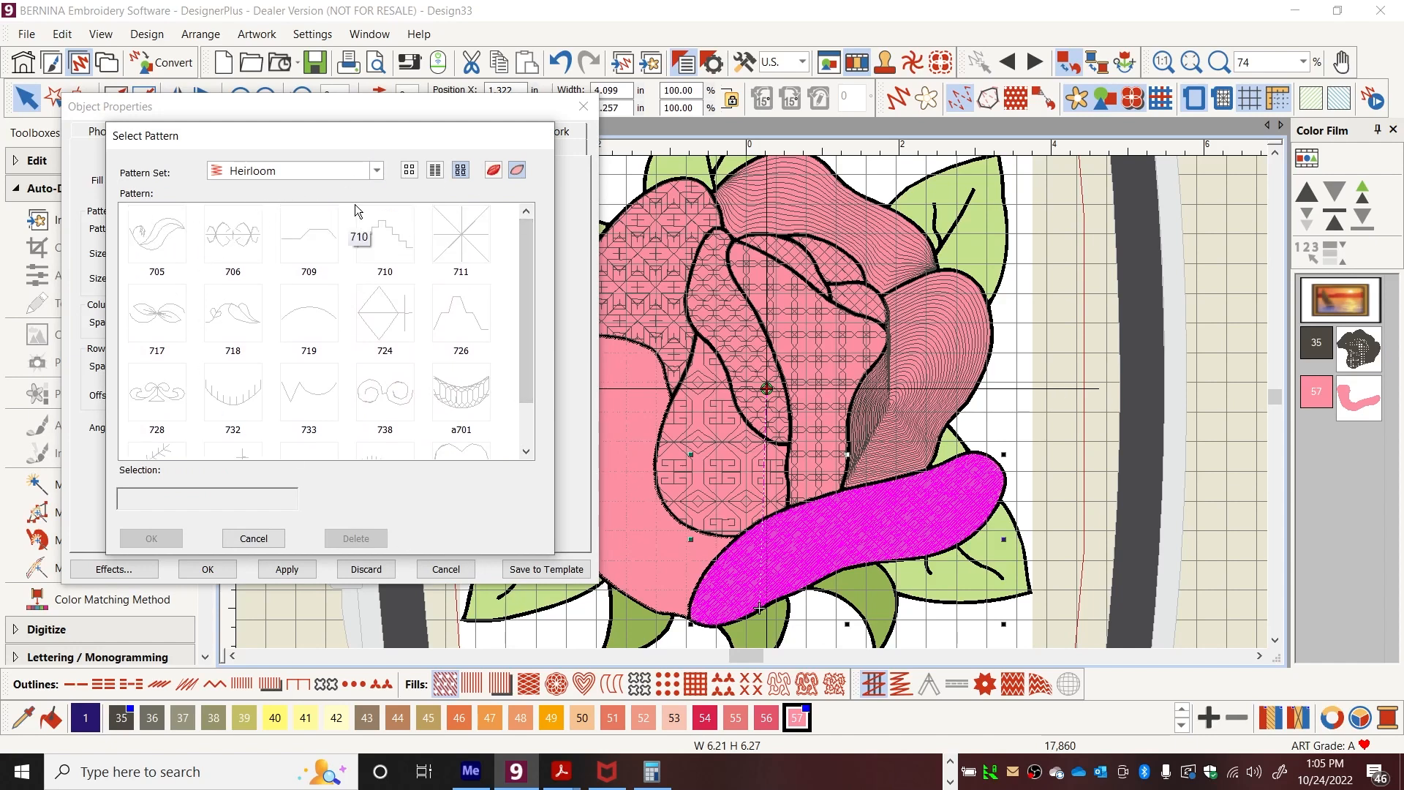
{"action": "left_click", "coordinate": [373, 172]}
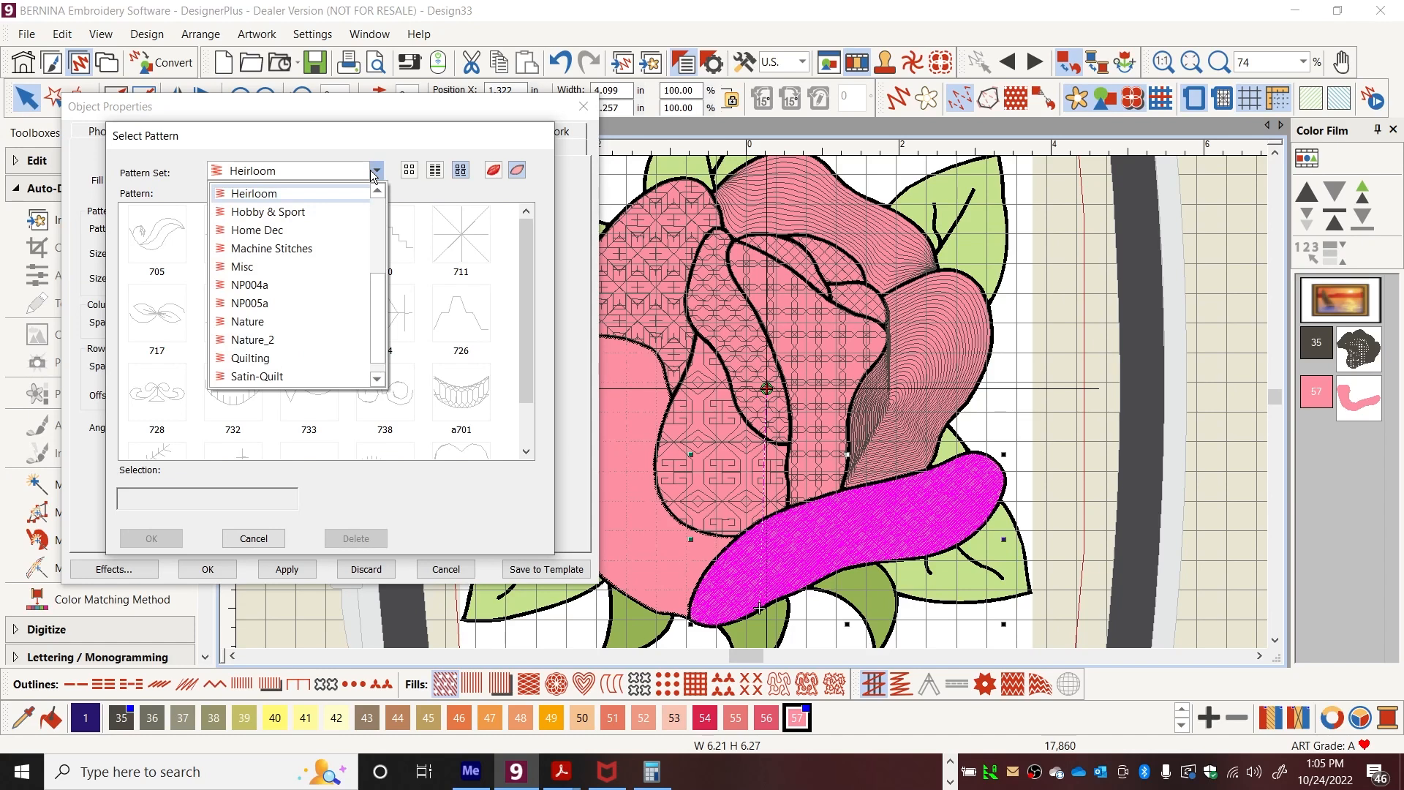
{"action": "left_click", "coordinate": [285, 229]}
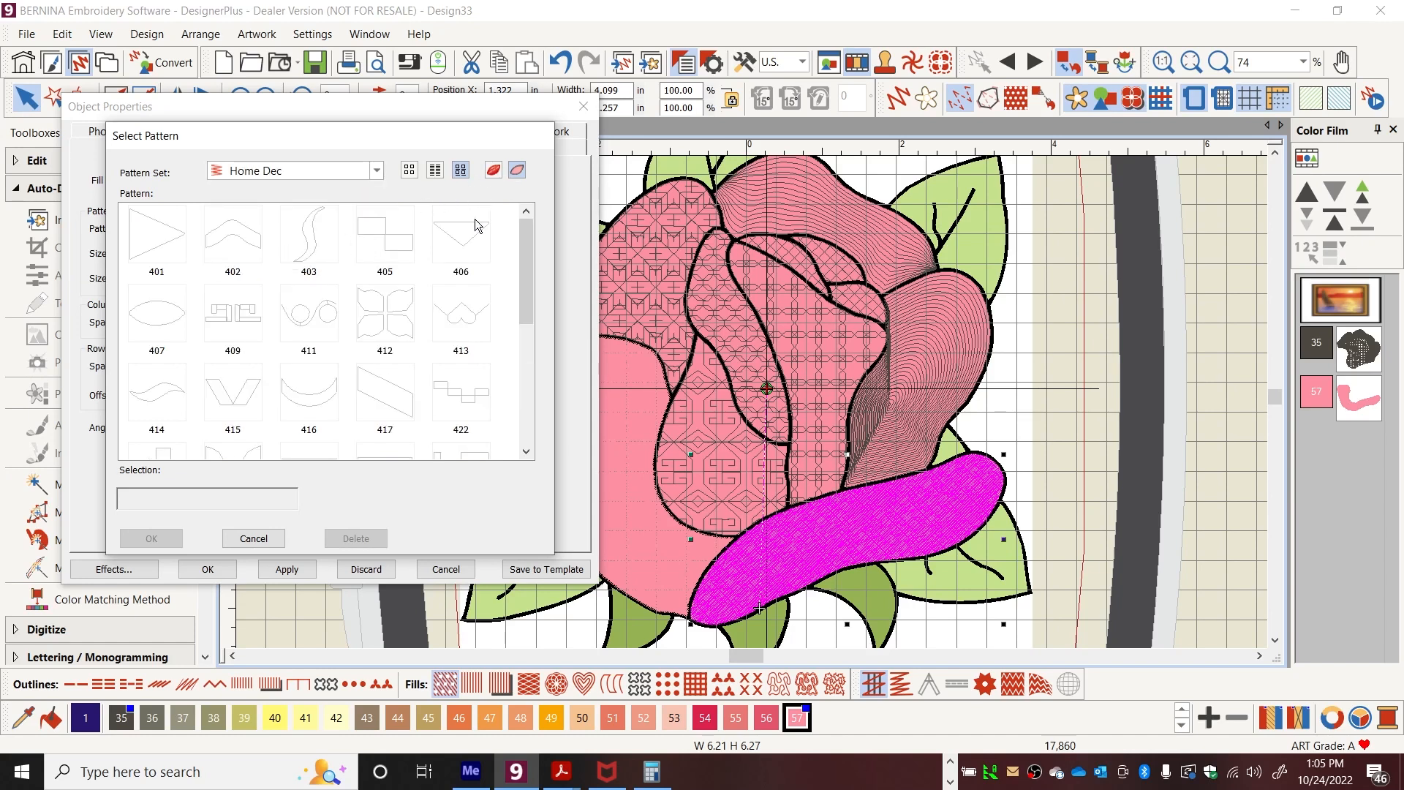
Preview the patterns as stitches, apply pattern a408 to the rolled petal, and recolor the petal to thread color 35.
{"action": "left_click", "coordinate": [493, 173]}
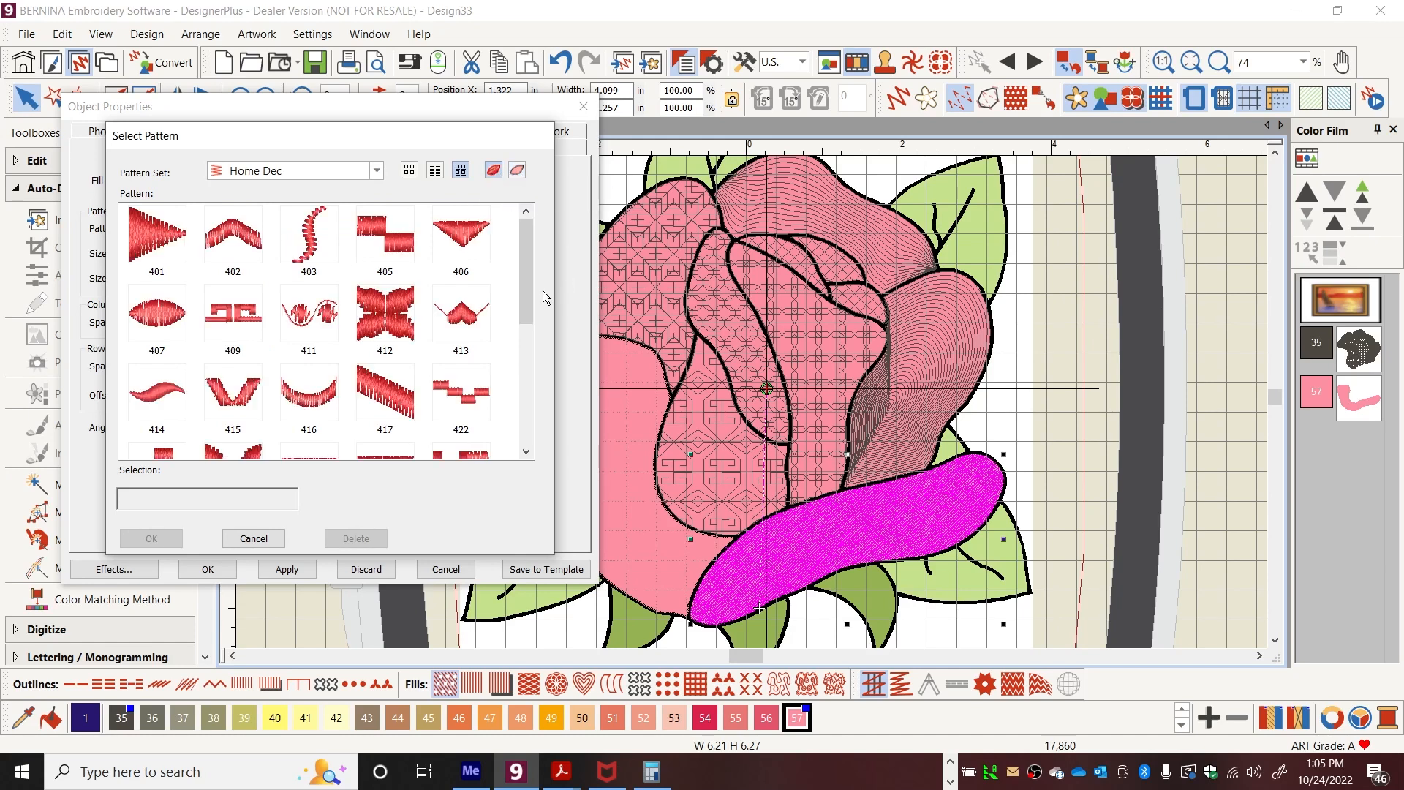
{"action": "left_click_drag", "start_coordinate": [525, 294], "coordinate": [530, 430]}
{"action": "left_click", "coordinate": [463, 342]}
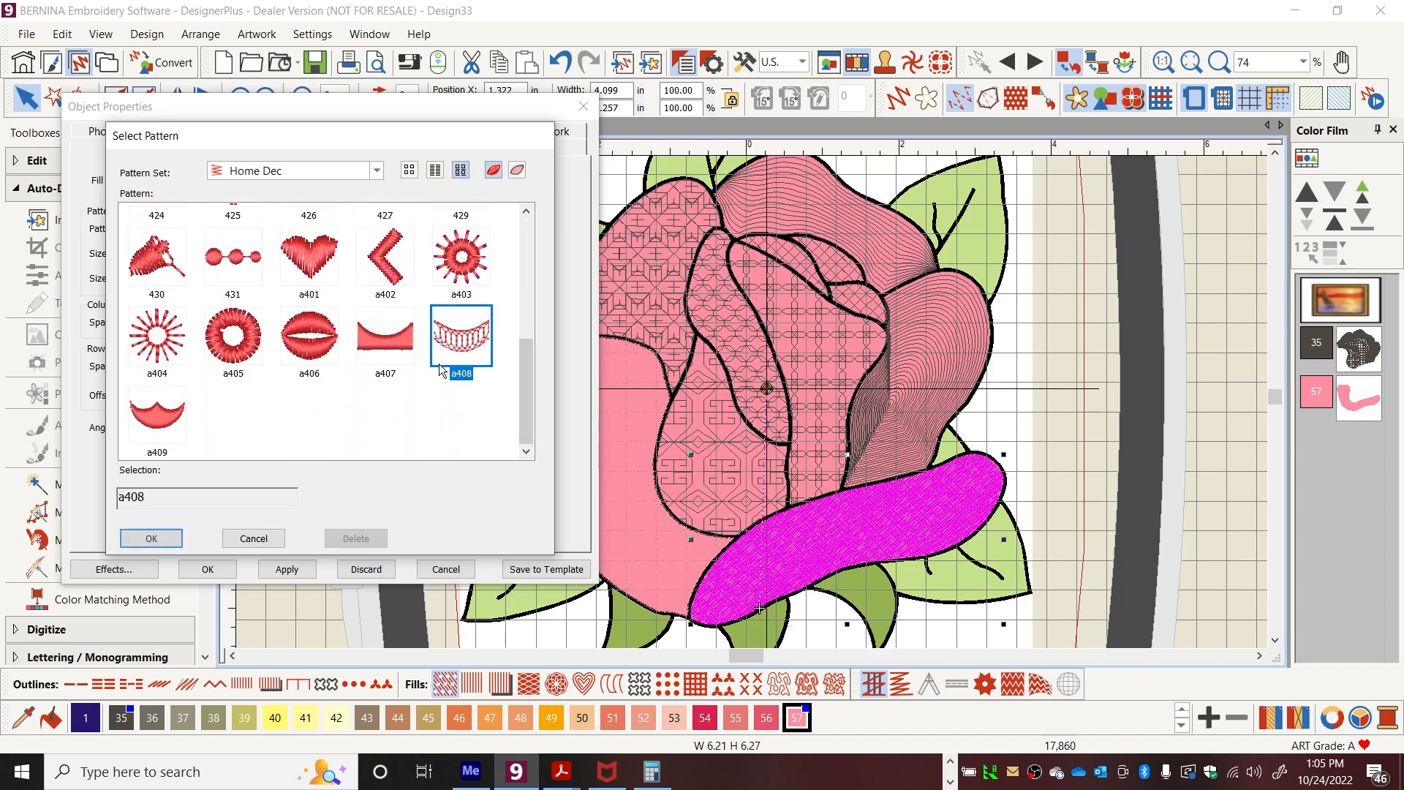
{"action": "left_click", "coordinate": [151, 538]}
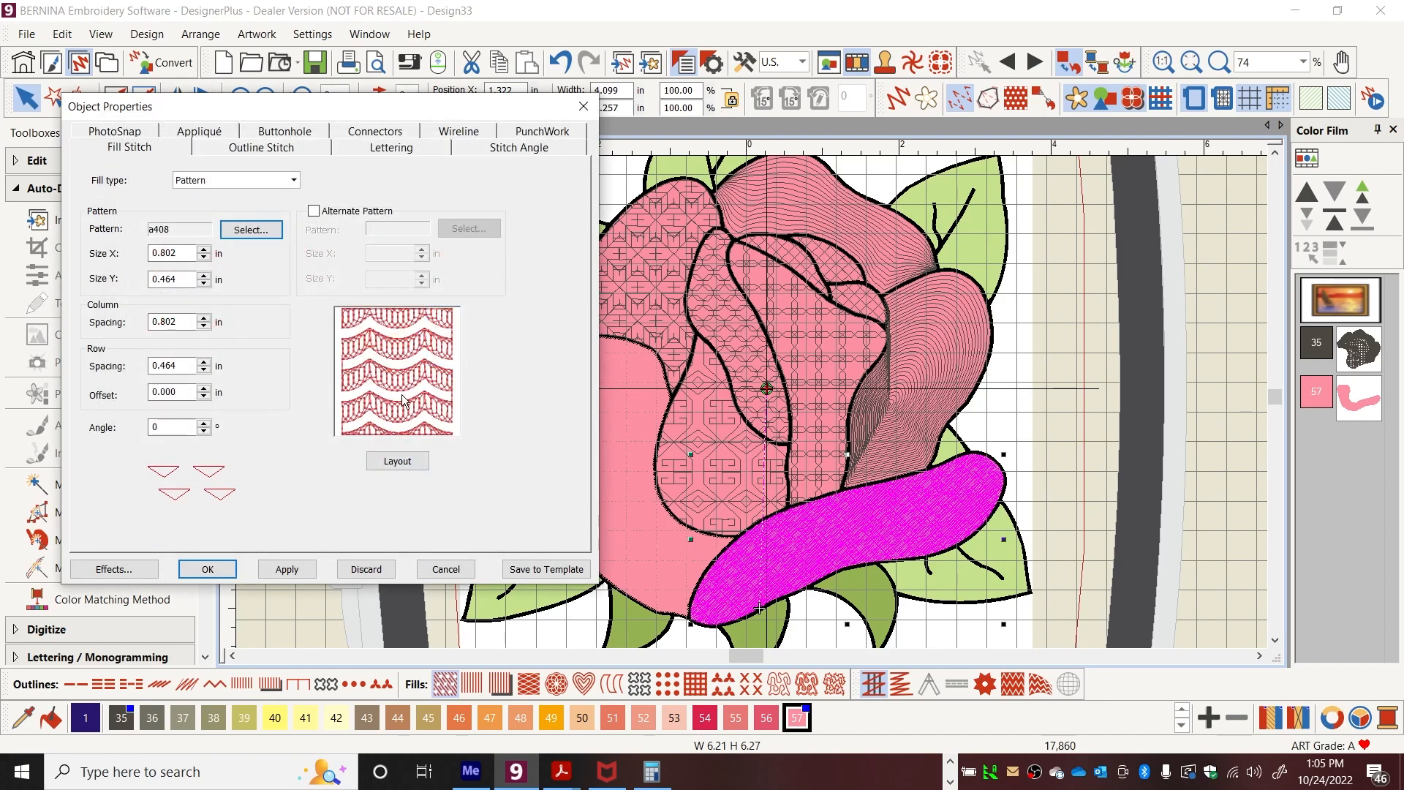
{"action": "left_click", "coordinate": [286, 570]}
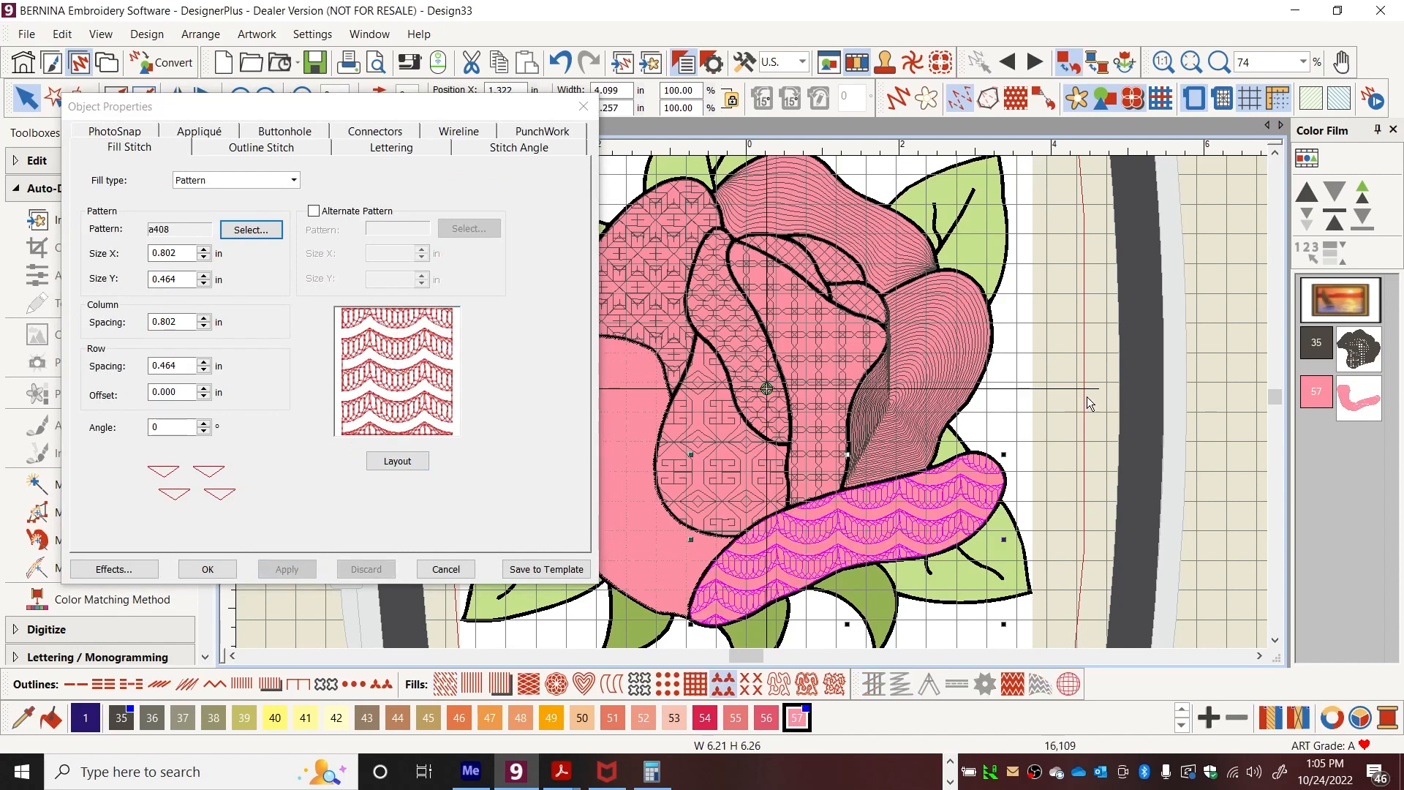
{"action": "left_click", "coordinate": [121, 717]}
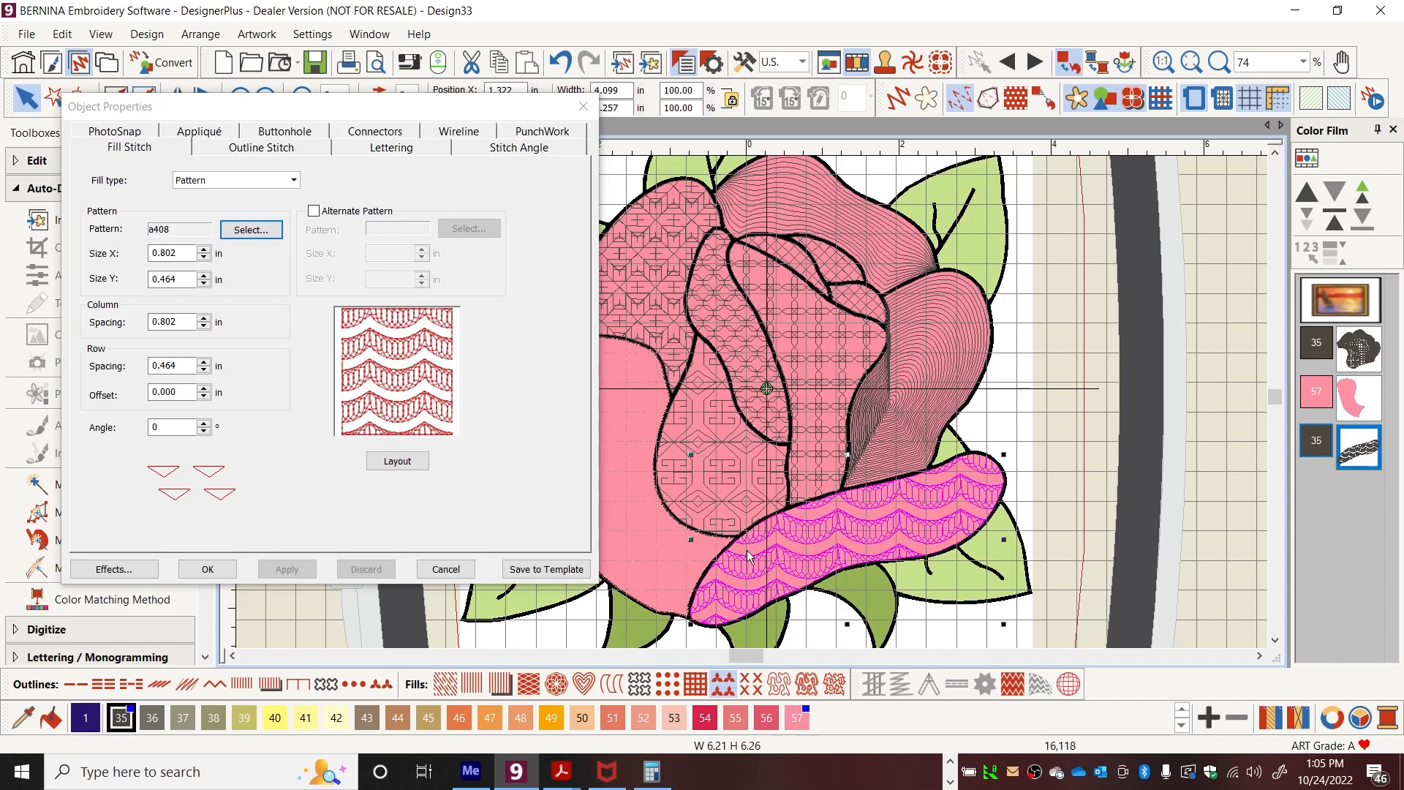
{"action": "left_click", "coordinate": [1011, 384]}
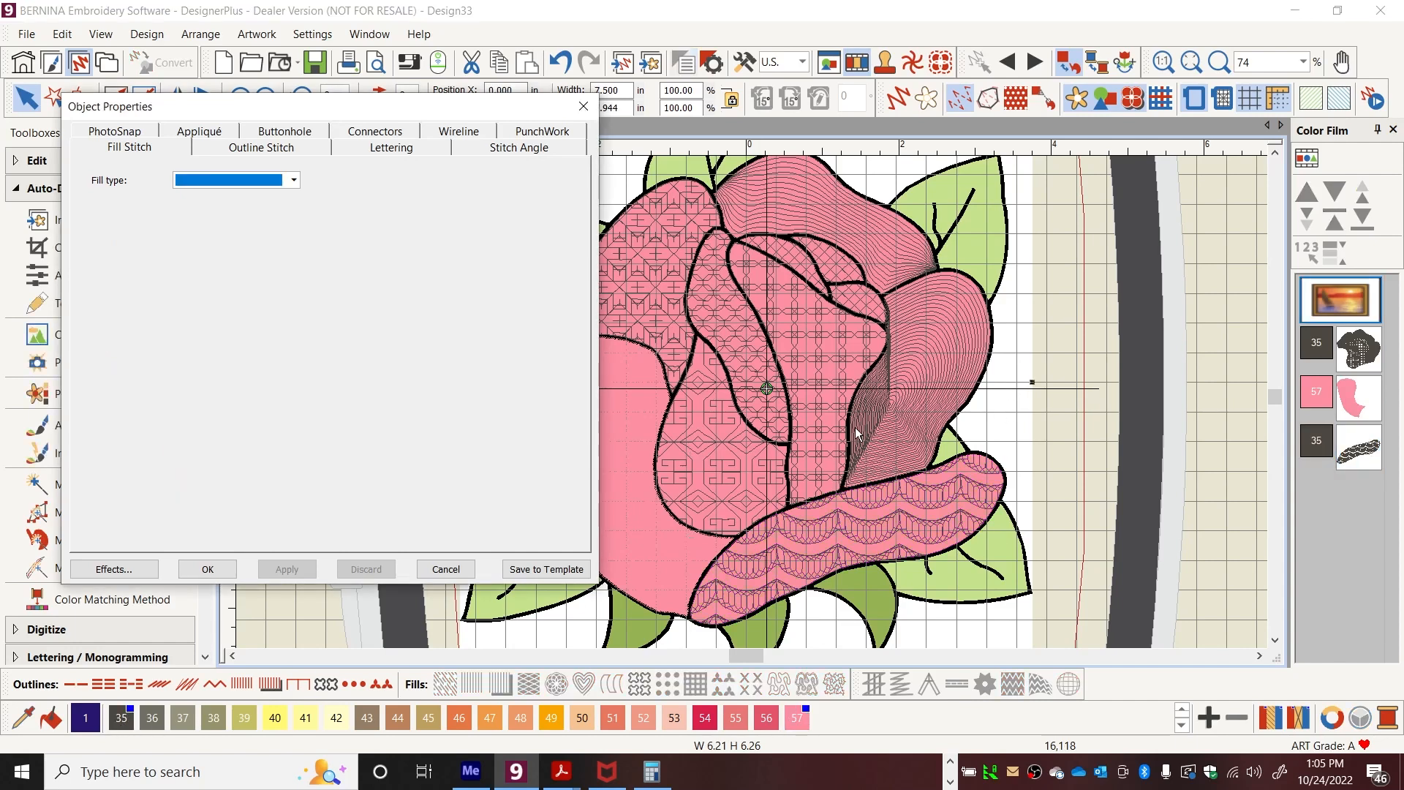
Undo the last change to the rolled petal's pattern fill and select the large lower-left petal.
{"action": "left_click", "coordinate": [944, 516]}
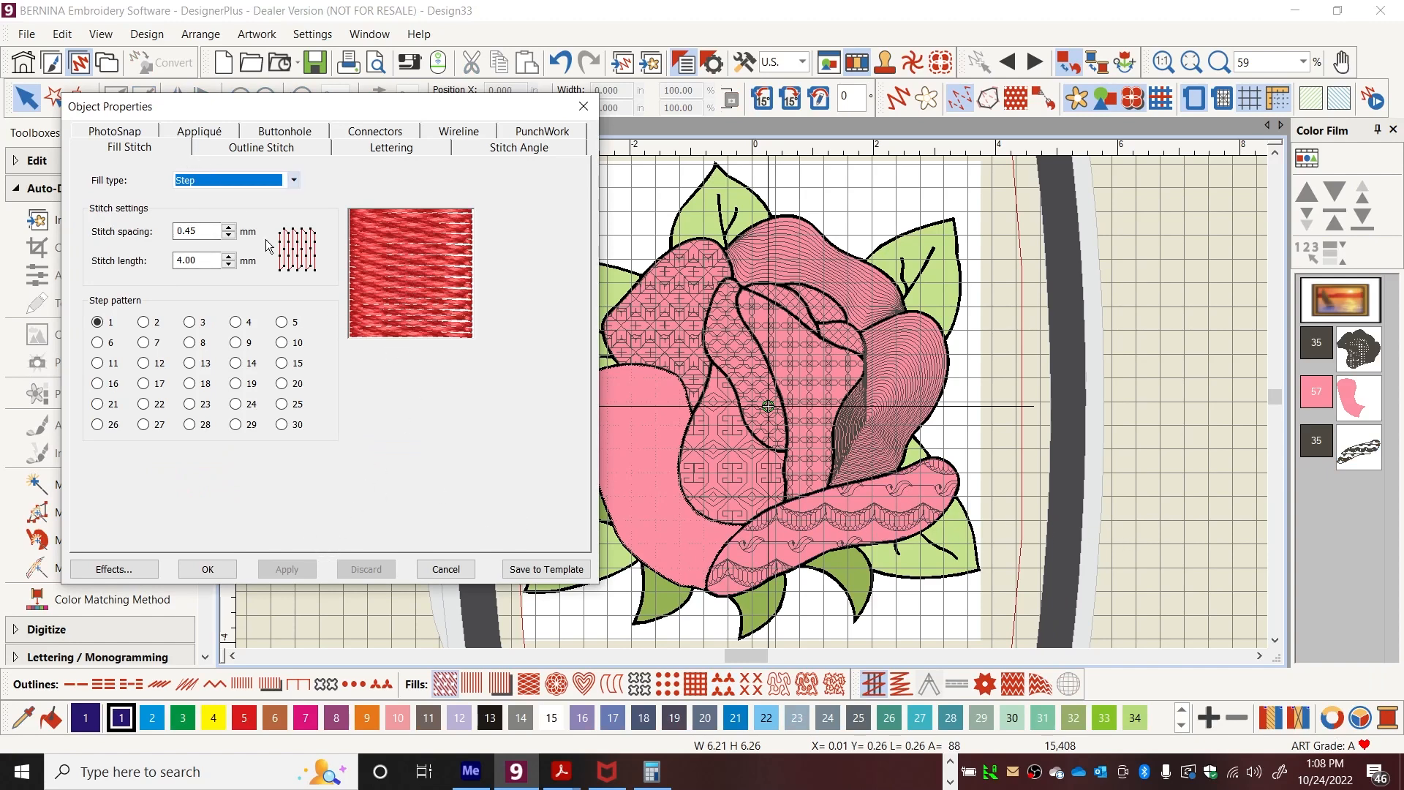
{"action": "left_click", "coordinate": [556, 70]}
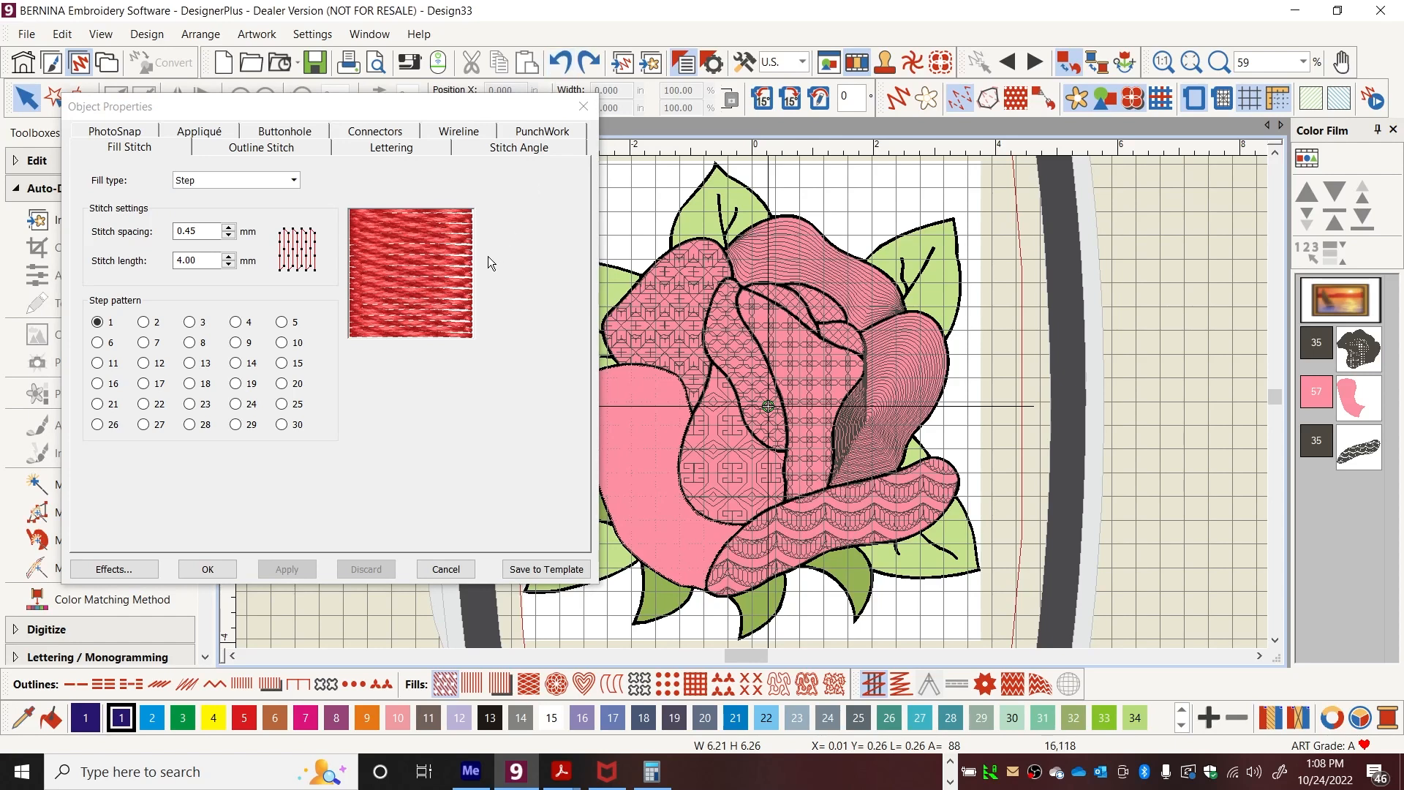
{"action": "left_click", "coordinate": [875, 515]}
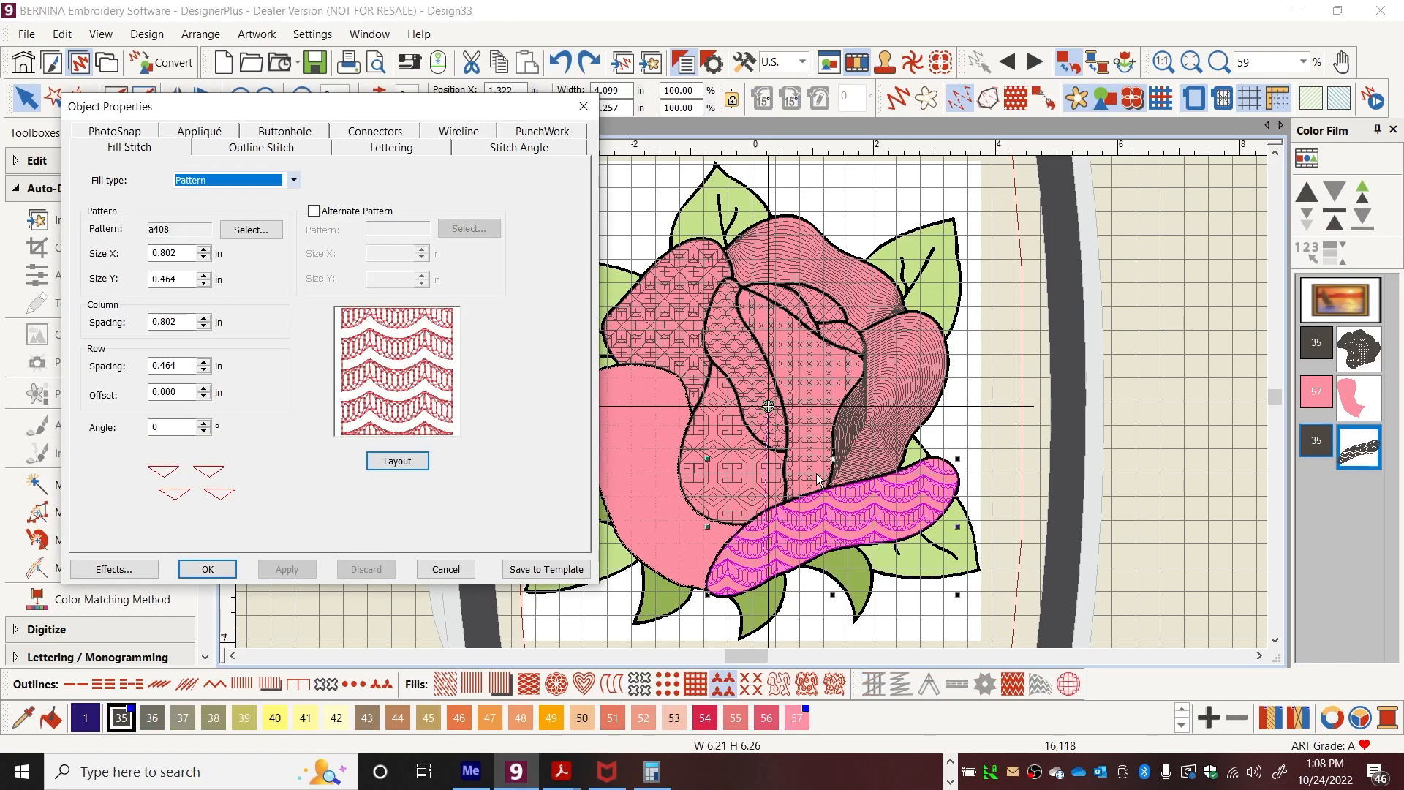
{"action": "left_click", "coordinate": [645, 414]}
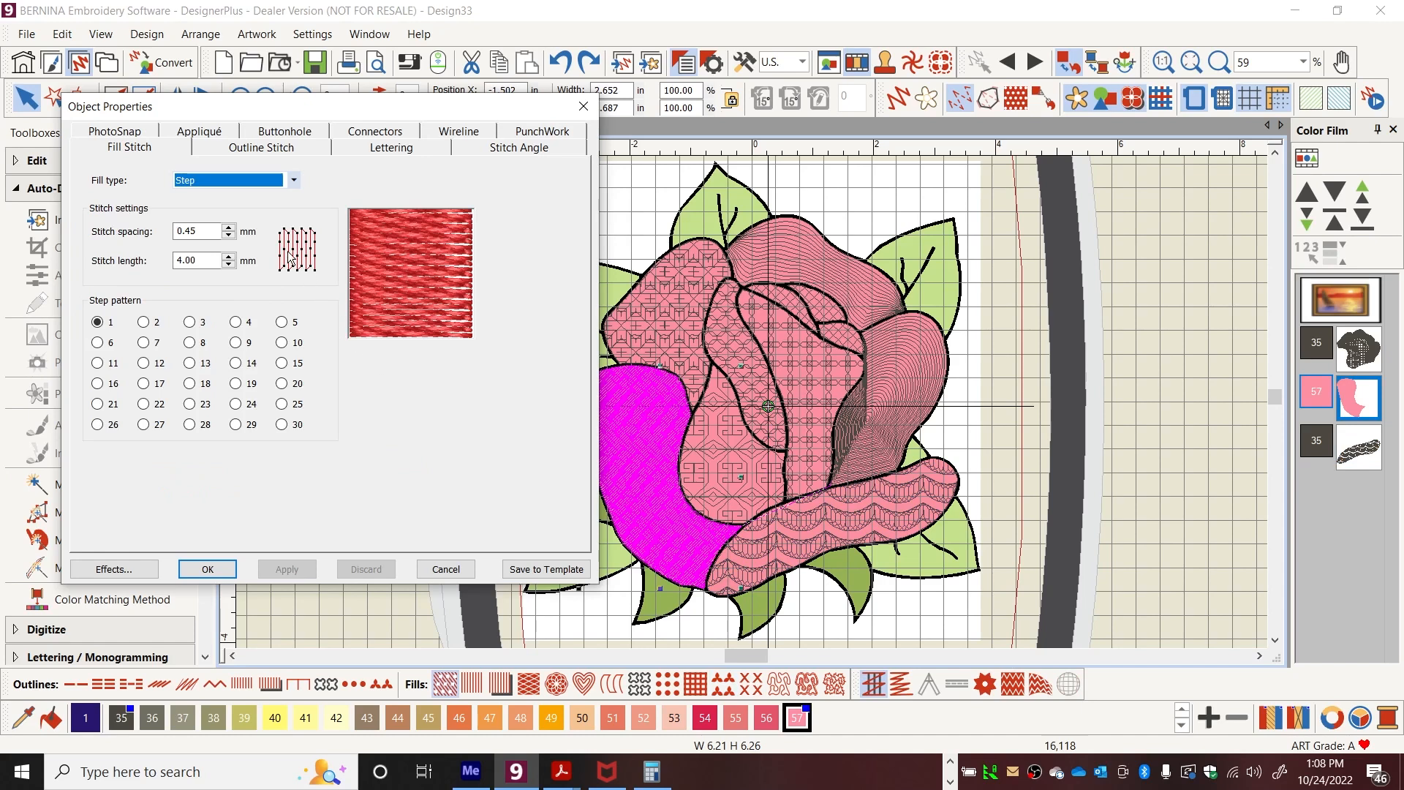
Change the large lower-left petal's fill type to Blackwork Fill with pattern B0002a.
{"action": "left_click", "coordinate": [294, 180]}
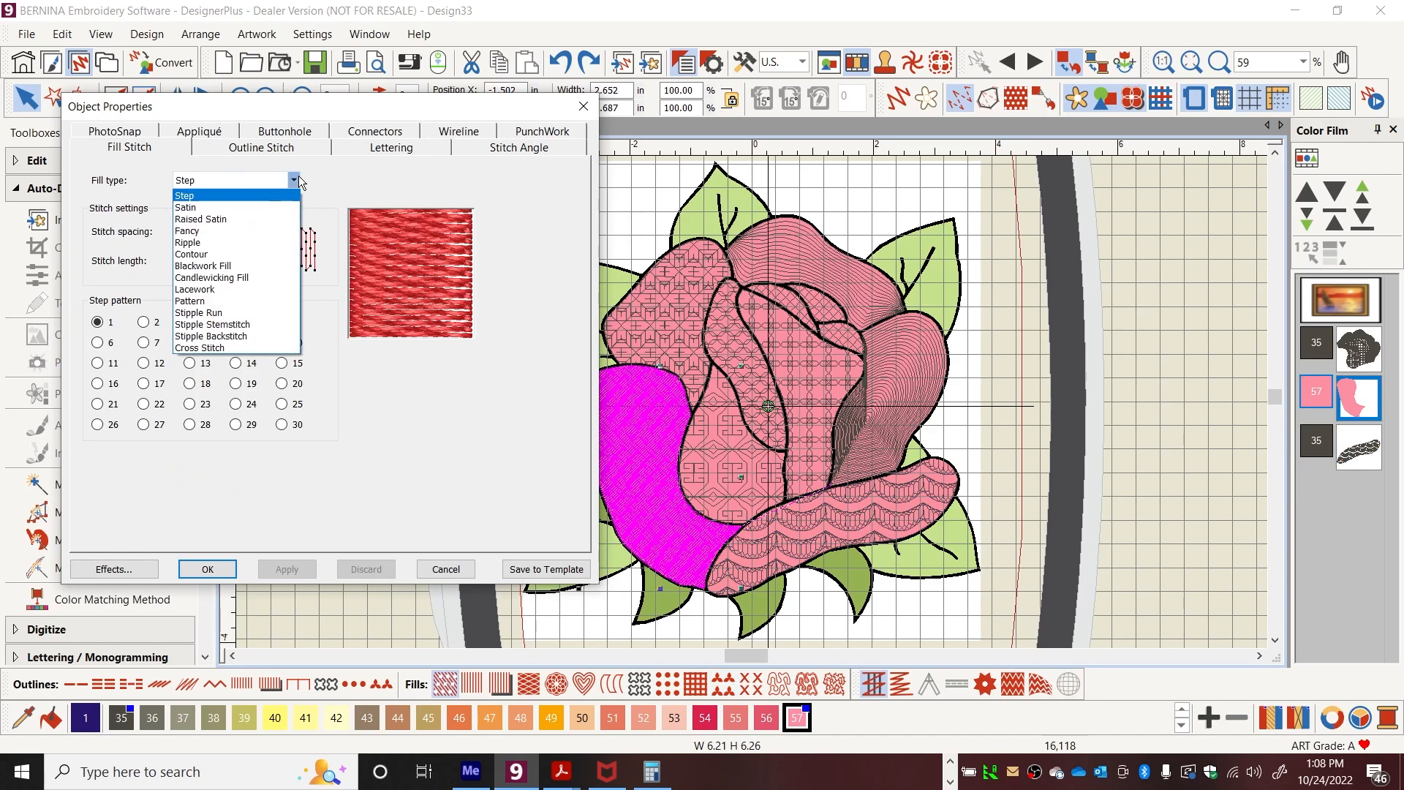
{"action": "left_click", "coordinate": [198, 268]}
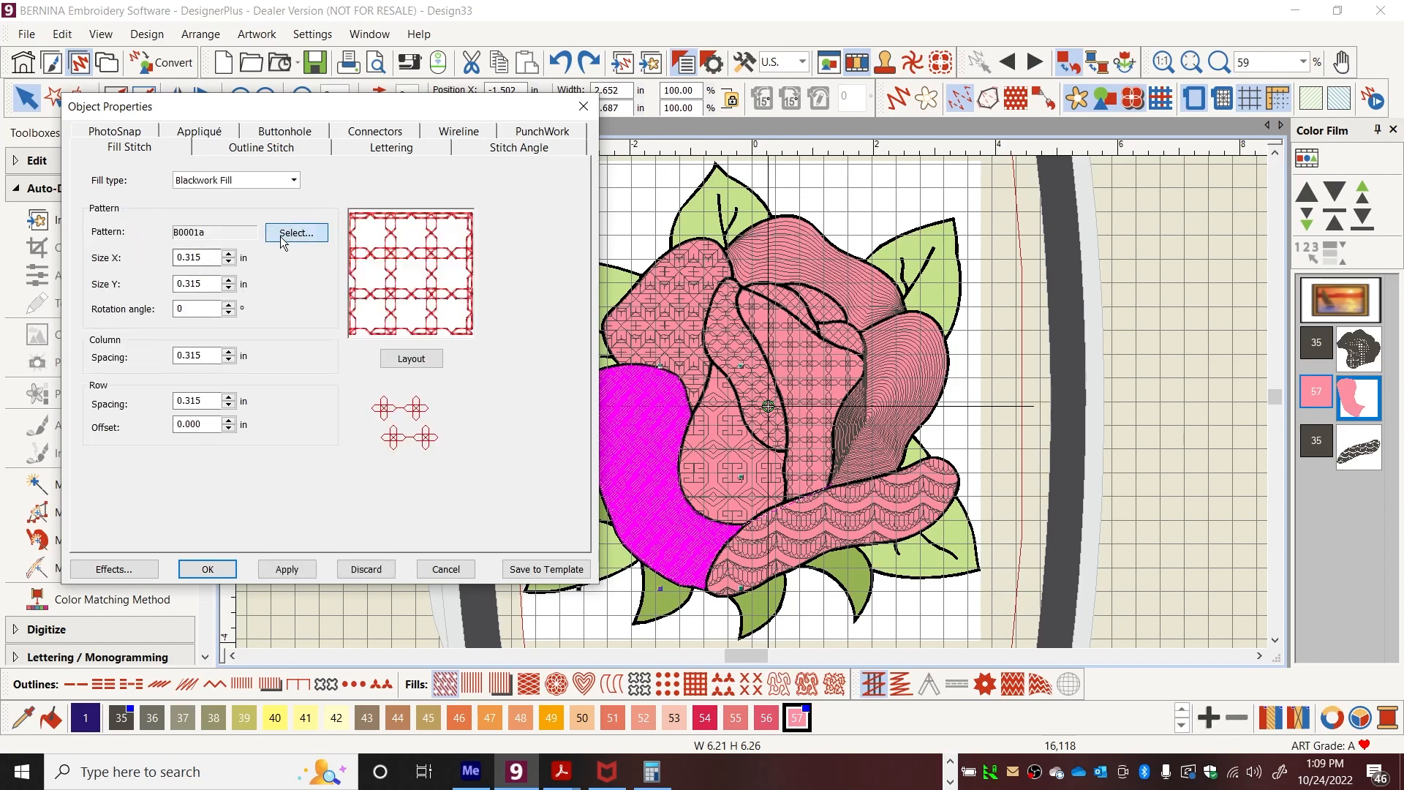
{"action": "left_click", "coordinate": [282, 234]}
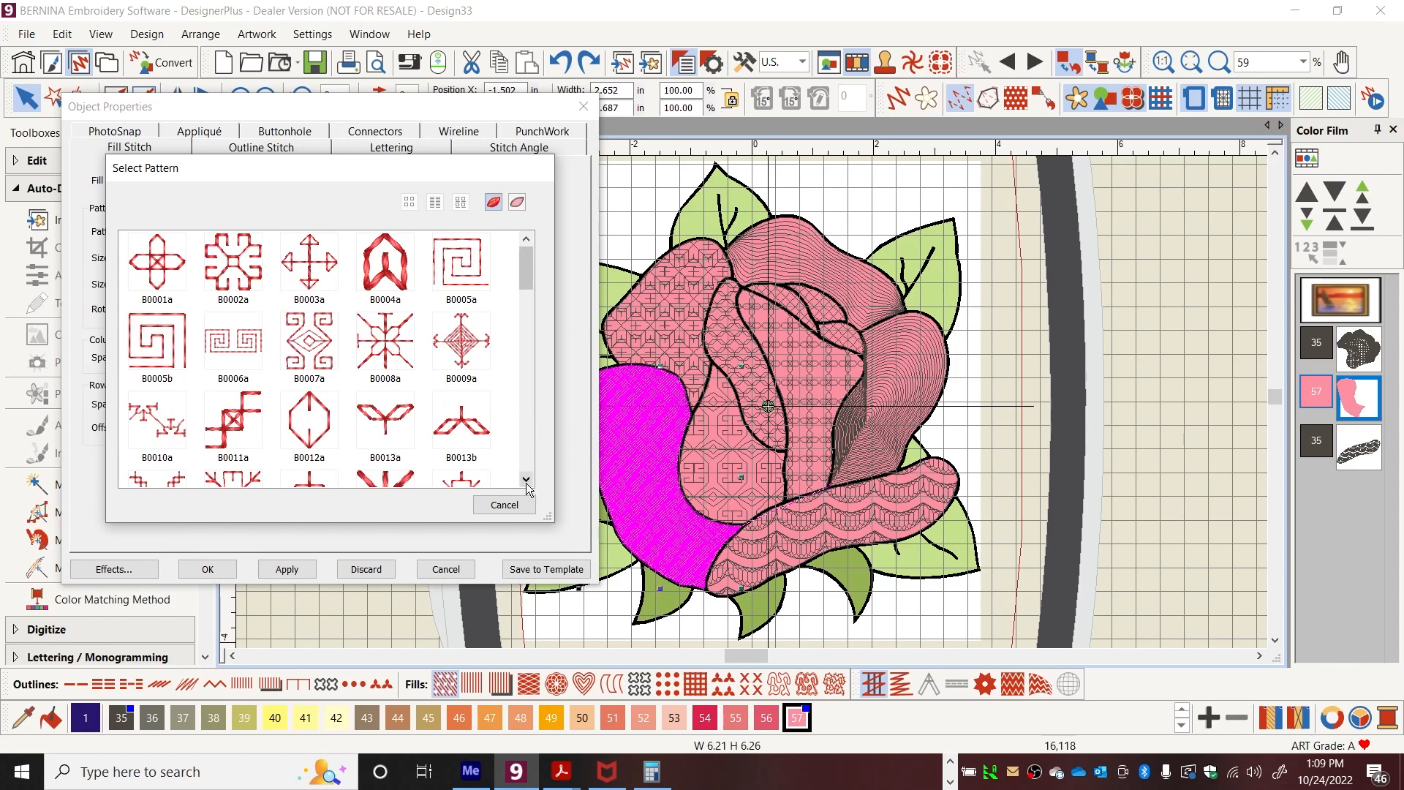
{"action": "left_click", "coordinate": [233, 267]}
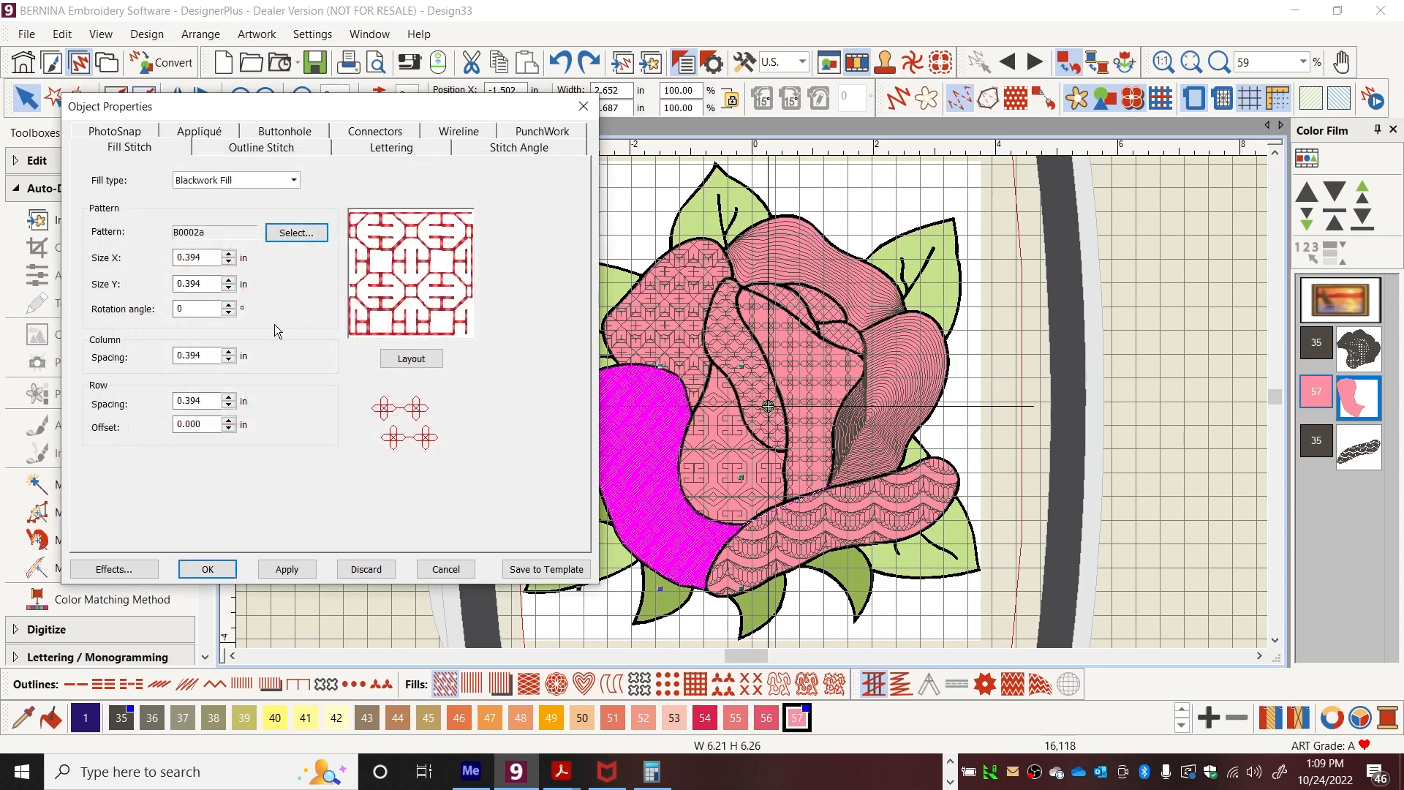
In the pattern layout, shrink the lower-left petal's motif to 0.291 in and stagger the rows with 0.259 in spacing and 0.191 in offset.
{"action": "left_click", "coordinate": [426, 360]}
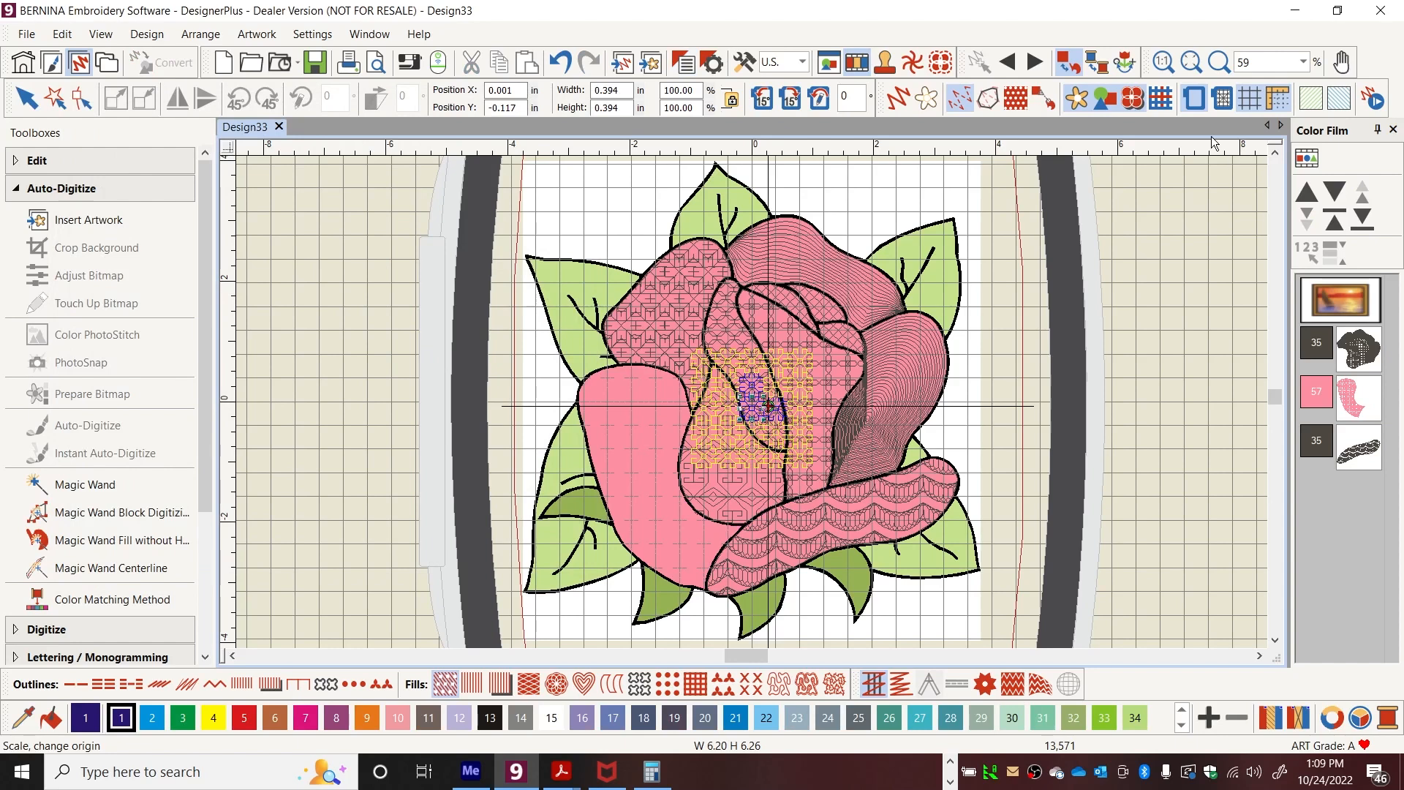
{"action": "left_click", "coordinate": [1215, 61]}
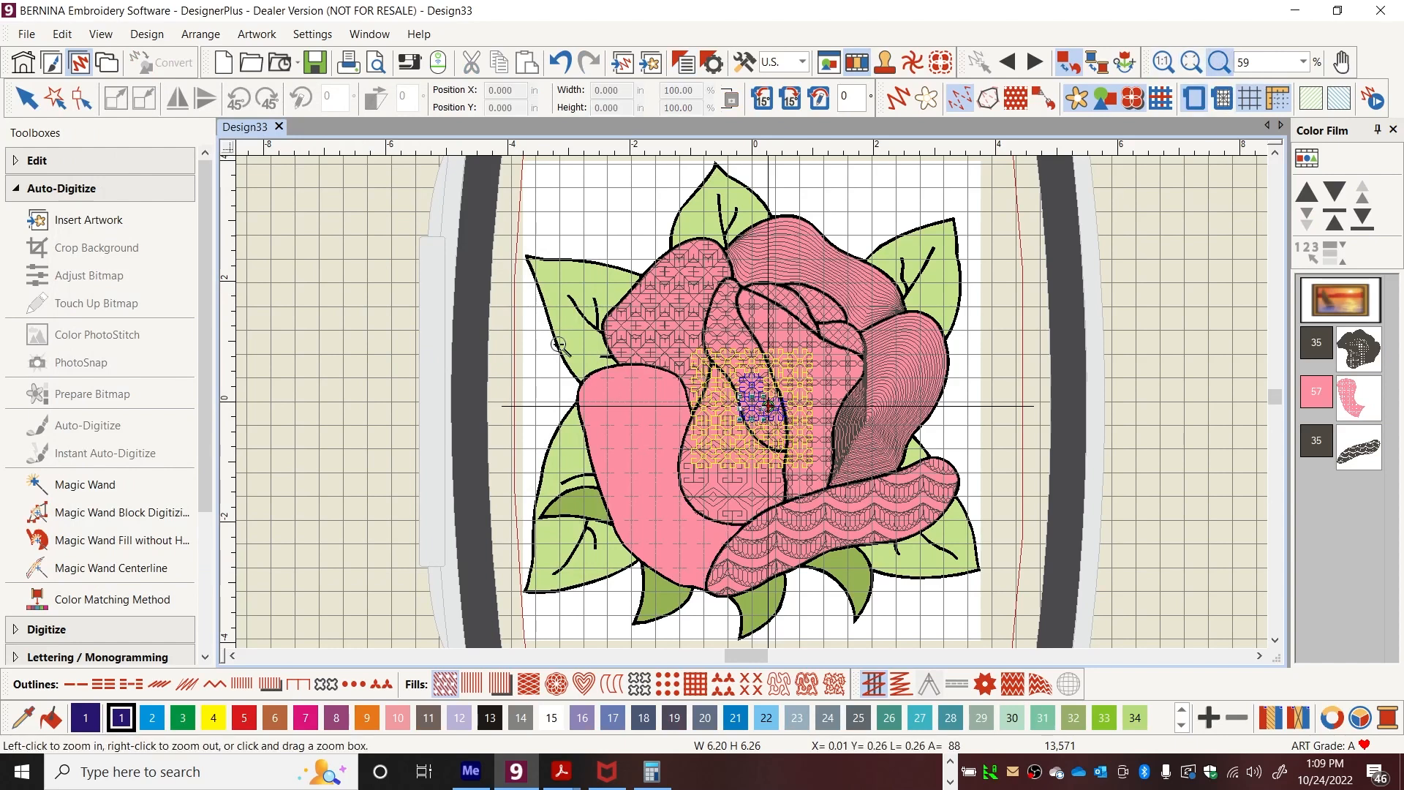
{"action": "left_click_drag", "start_coordinate": [713, 351], "coordinate": [835, 447]}
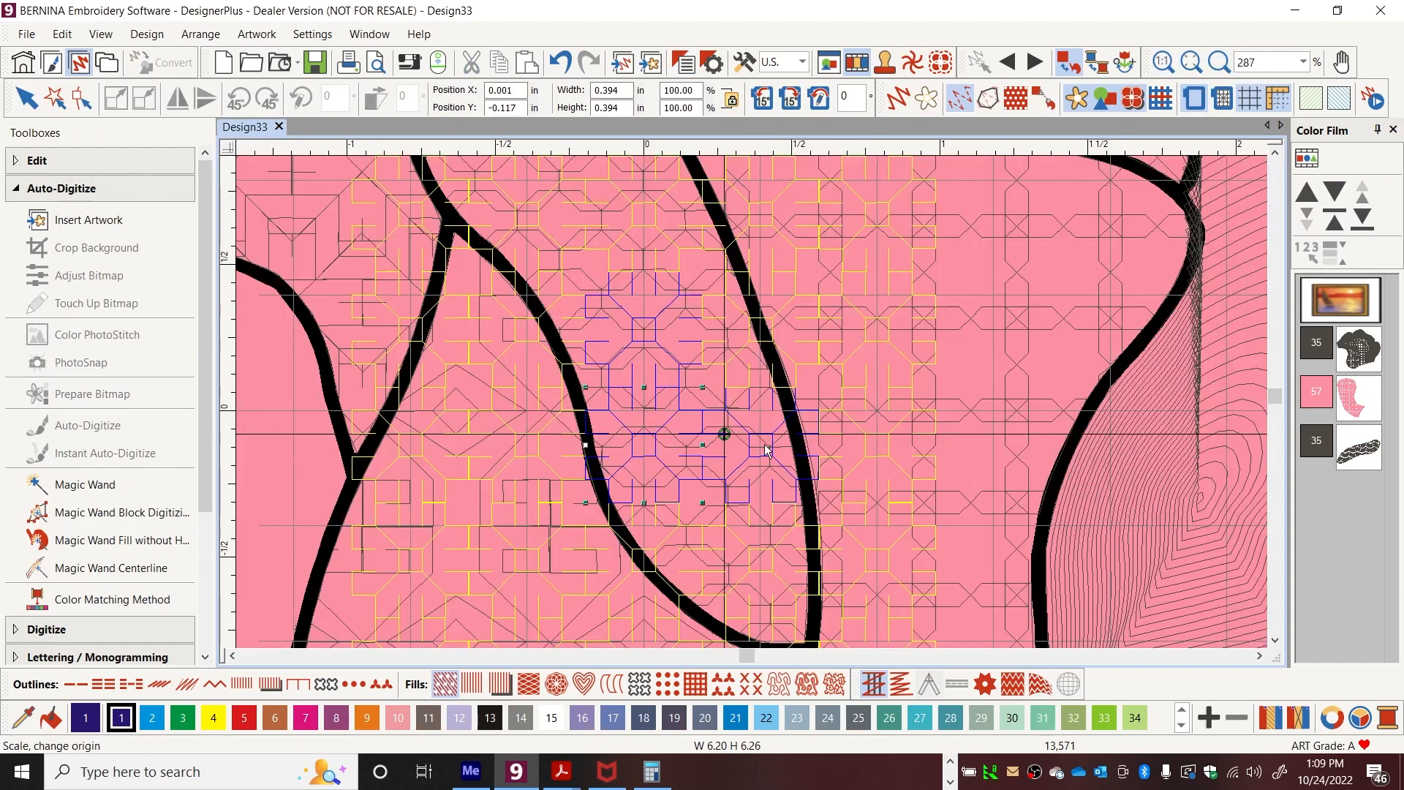
{"action": "left_click_drag", "start_coordinate": [585, 386], "coordinate": [609, 432]}
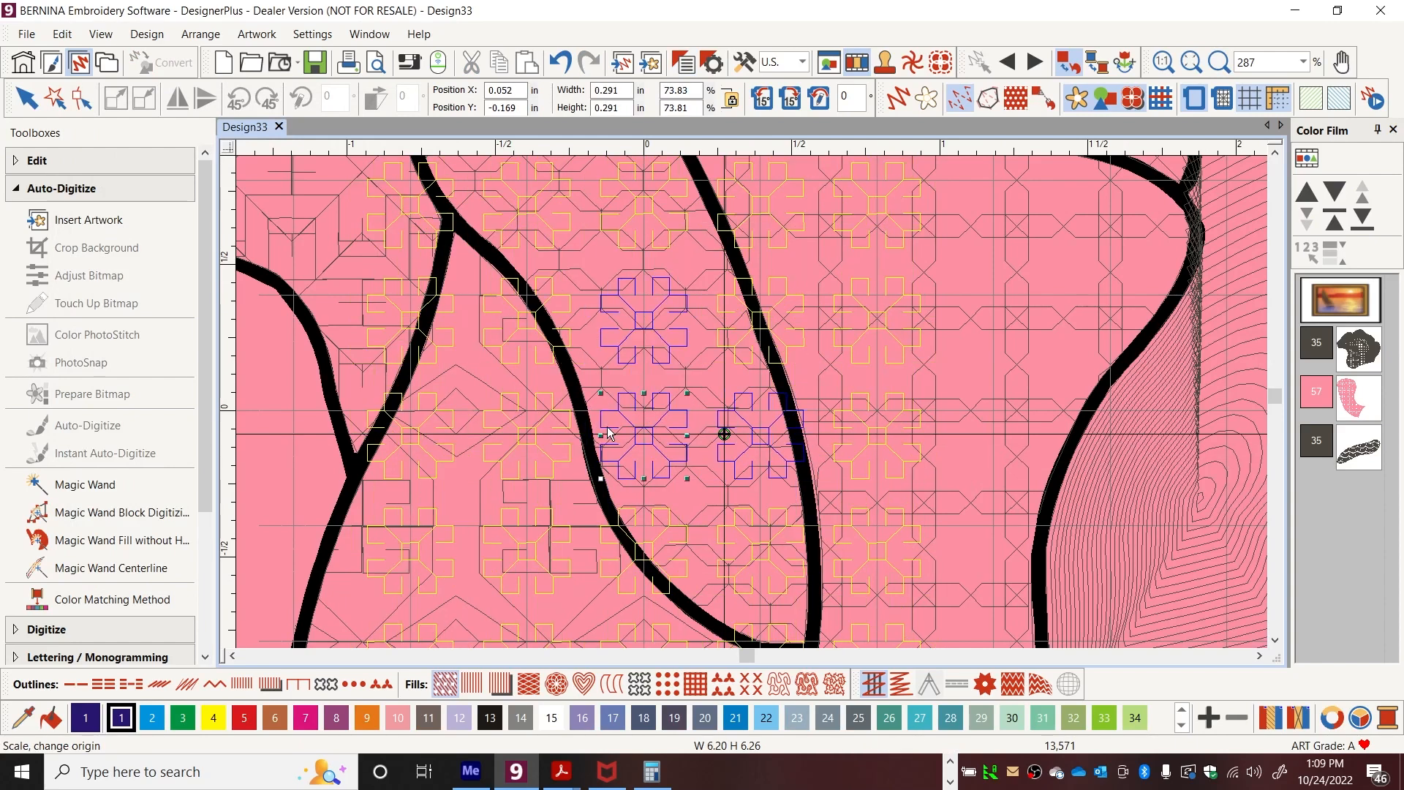
{"action": "left_click_drag", "start_coordinate": [685, 344], "coordinate": [742, 380]}
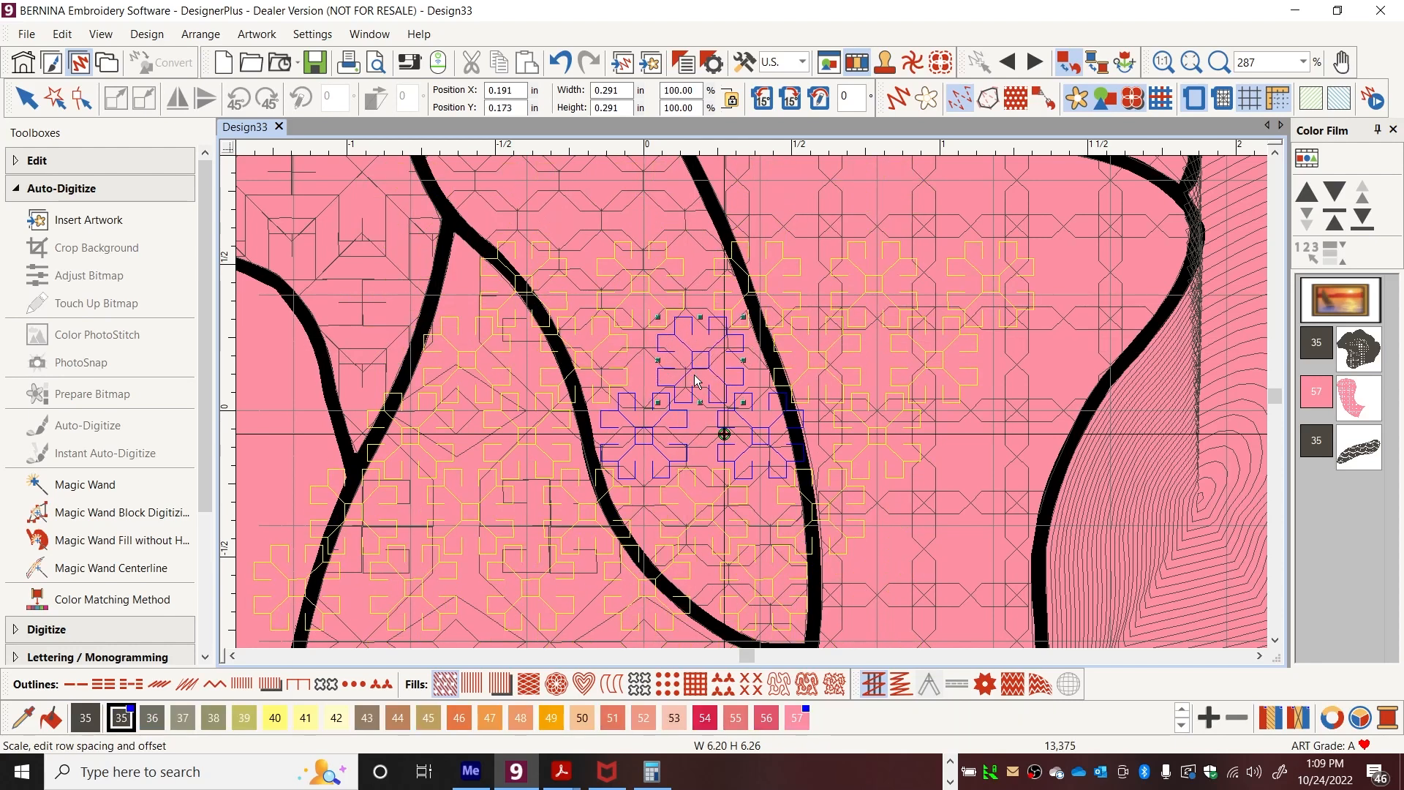
{"action": "double_click", "coordinate": [749, 455]}
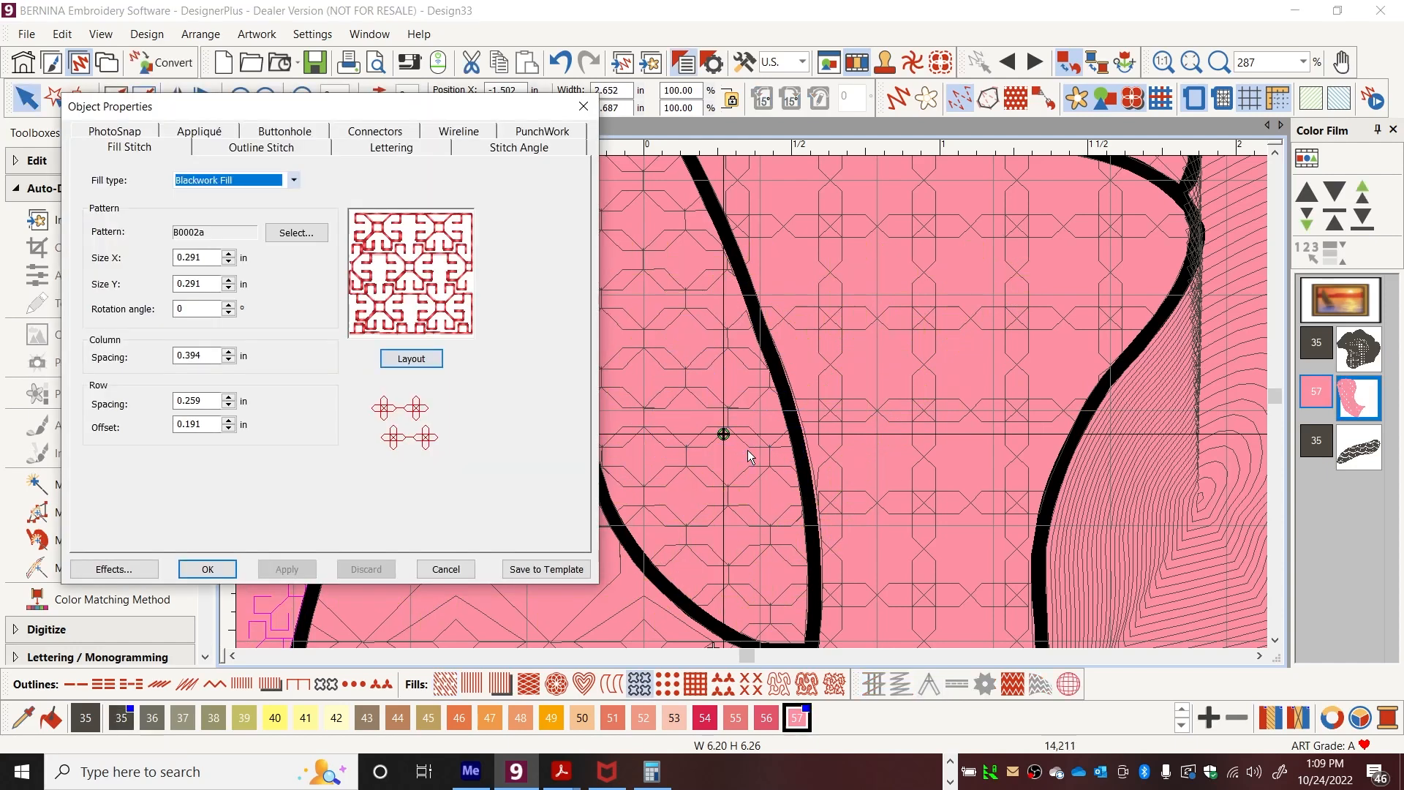
Recolor the large lower-left petal to thread color 35 and deselect it.
{"action": "scroll", "coordinate": [749, 455], "scroll_direction": "up", "scroll_amount": 1}
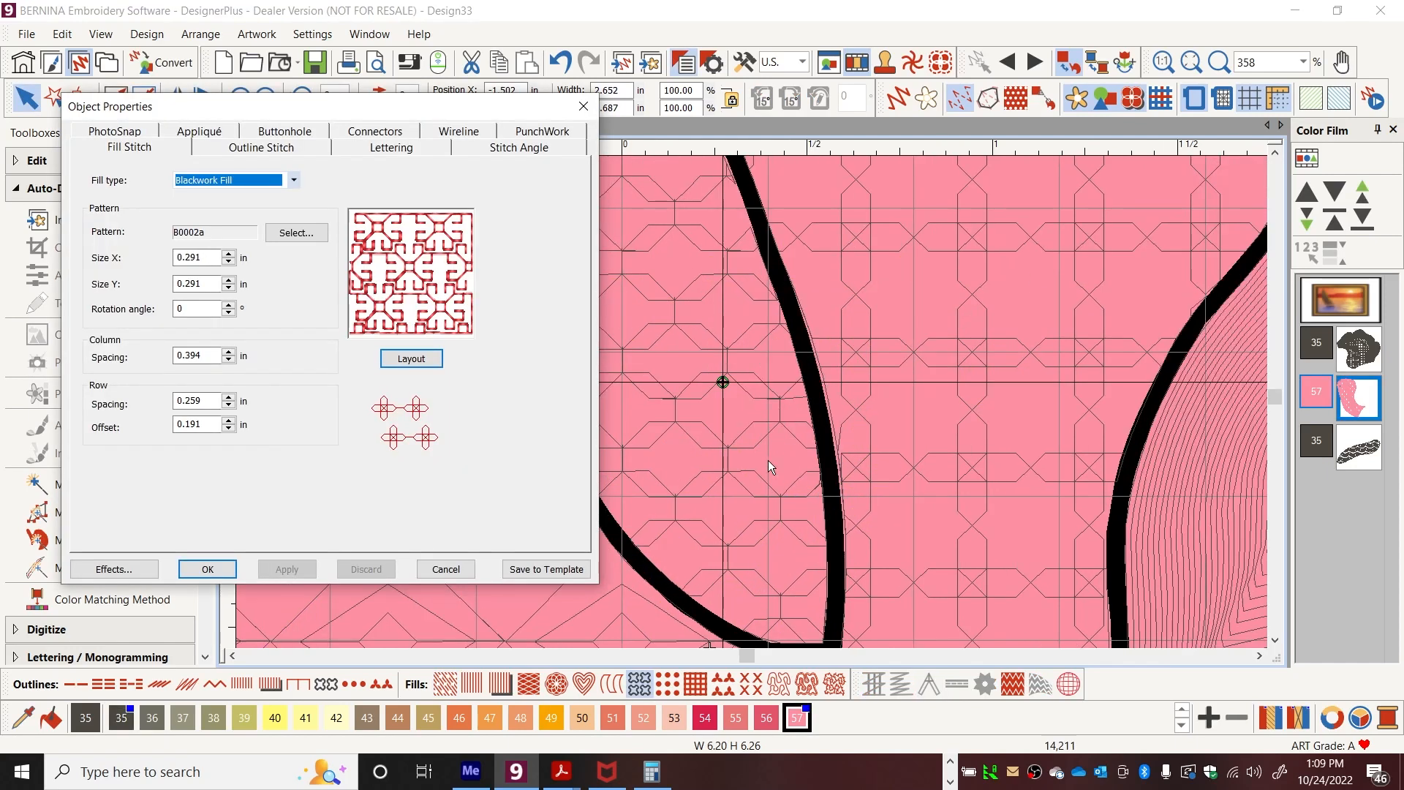
{"action": "left_click", "coordinate": [1191, 62]}
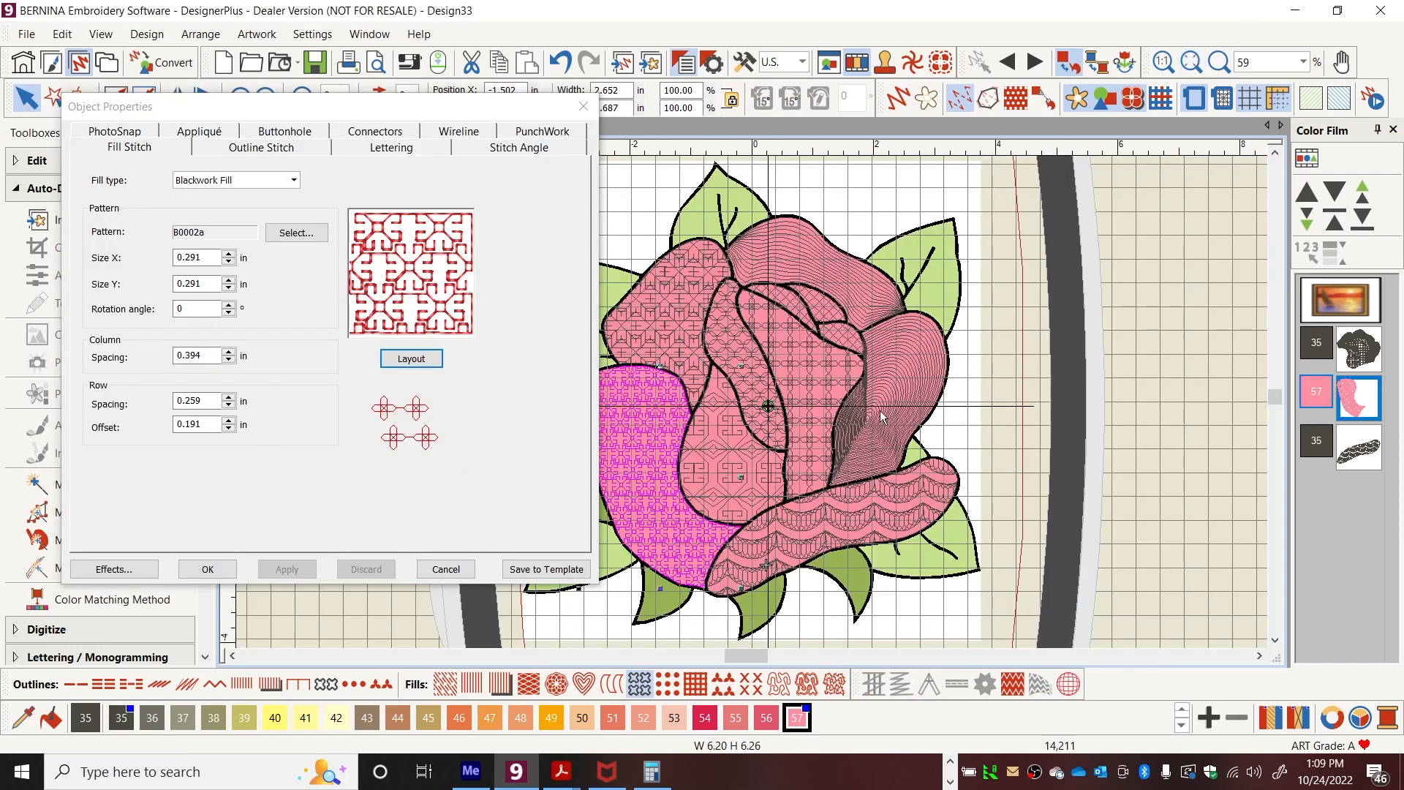
{"action": "left_click", "coordinate": [122, 717]}
{"action": "left_click", "coordinate": [1130, 501]}
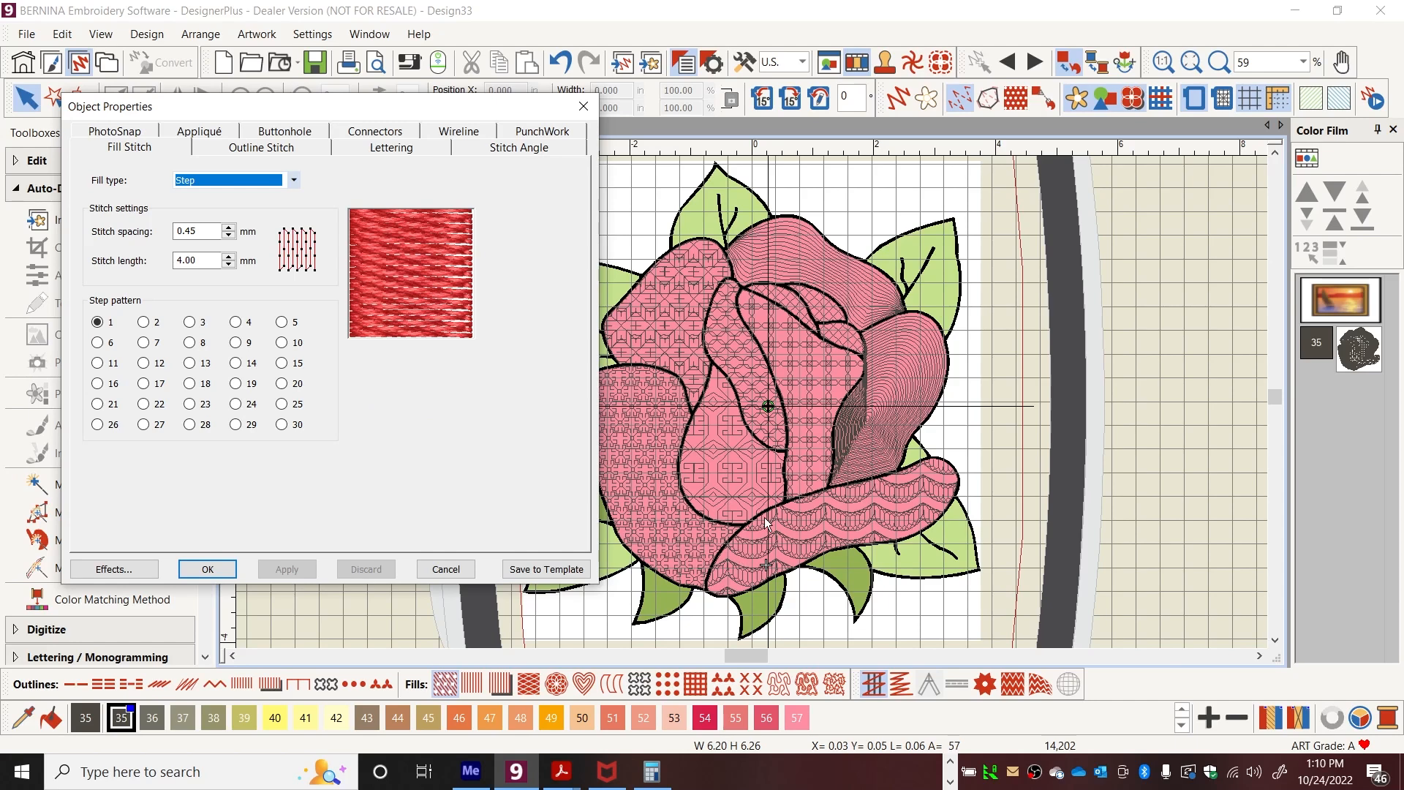
Move Object Properties clear of the rose and fill the light green leaves around it with the Magic Wand.
{"action": "left_click_drag", "start_coordinate": [398, 106], "coordinate": [345, 74]}
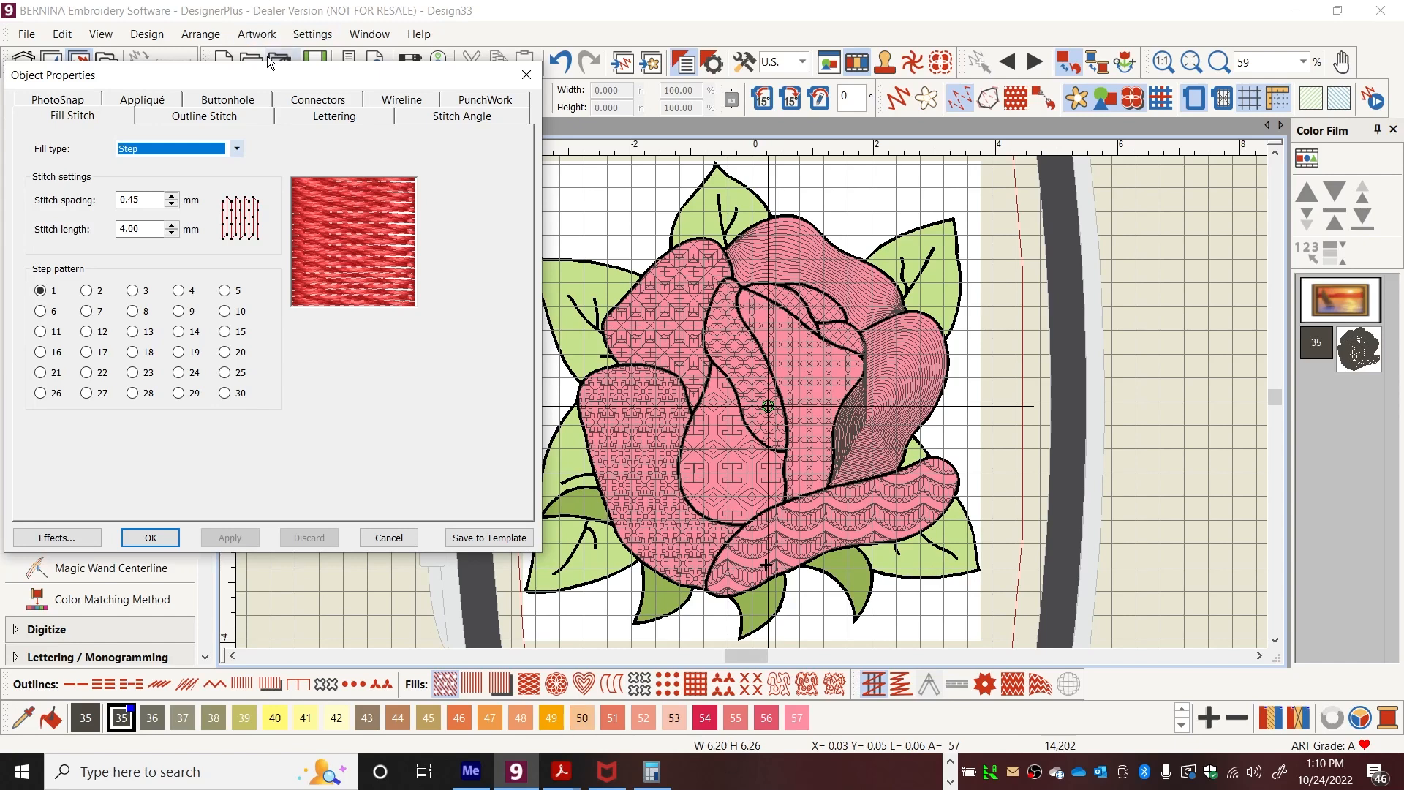
{"action": "left_click_drag", "start_coordinate": [270, 74], "coordinate": [1275, 85]}
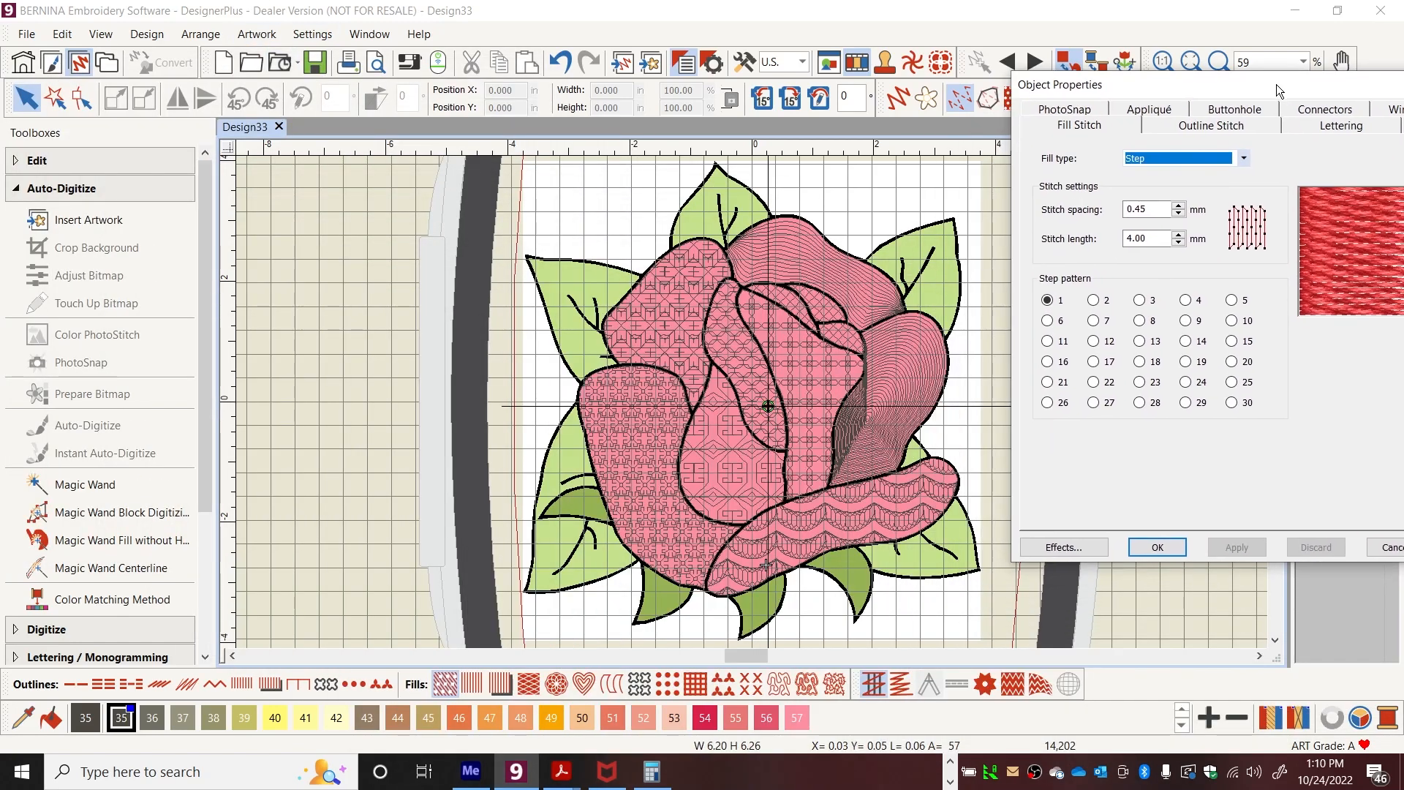
{"action": "left_click", "coordinate": [63, 485]}
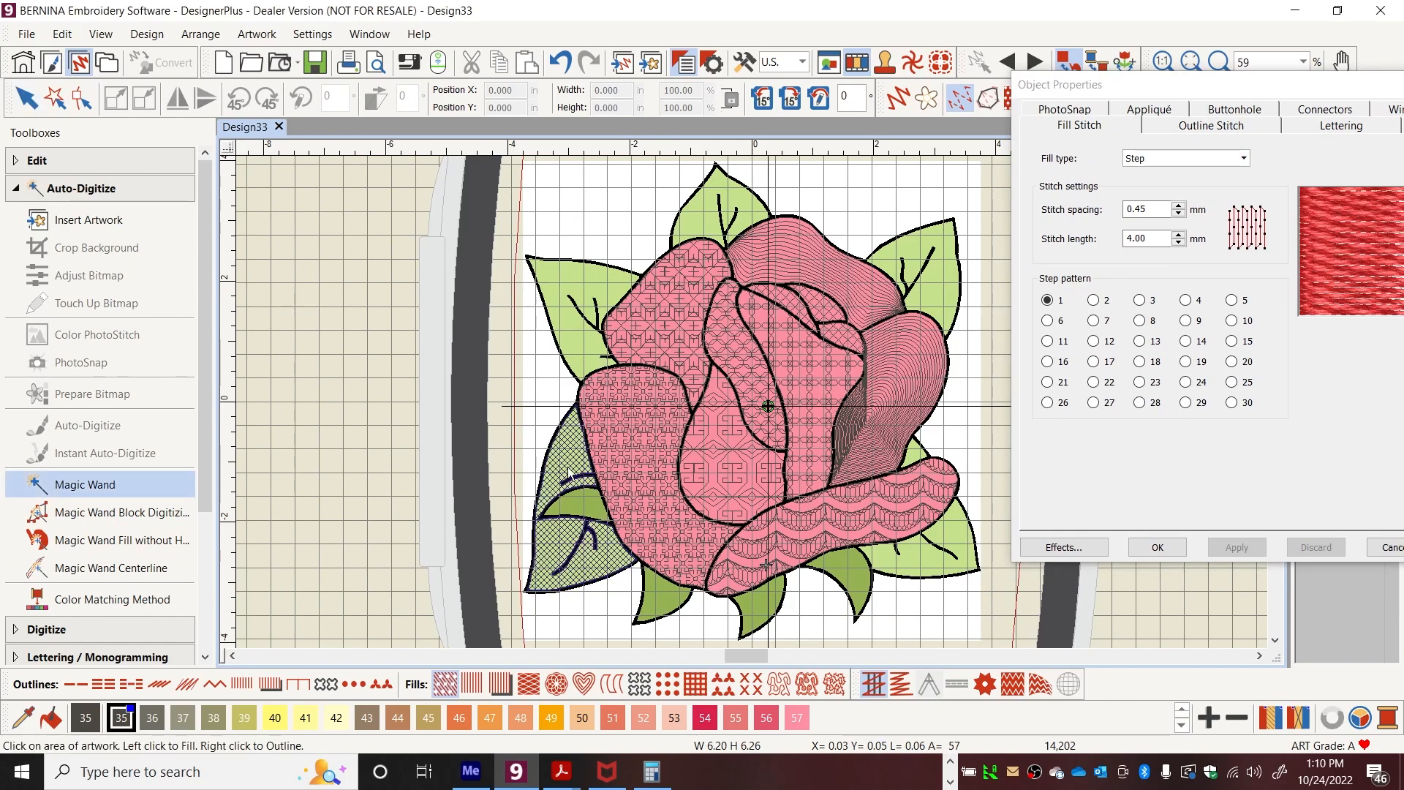
{"action": "left_click", "coordinate": [567, 461]}
{"action": "left_click", "coordinate": [573, 300]}
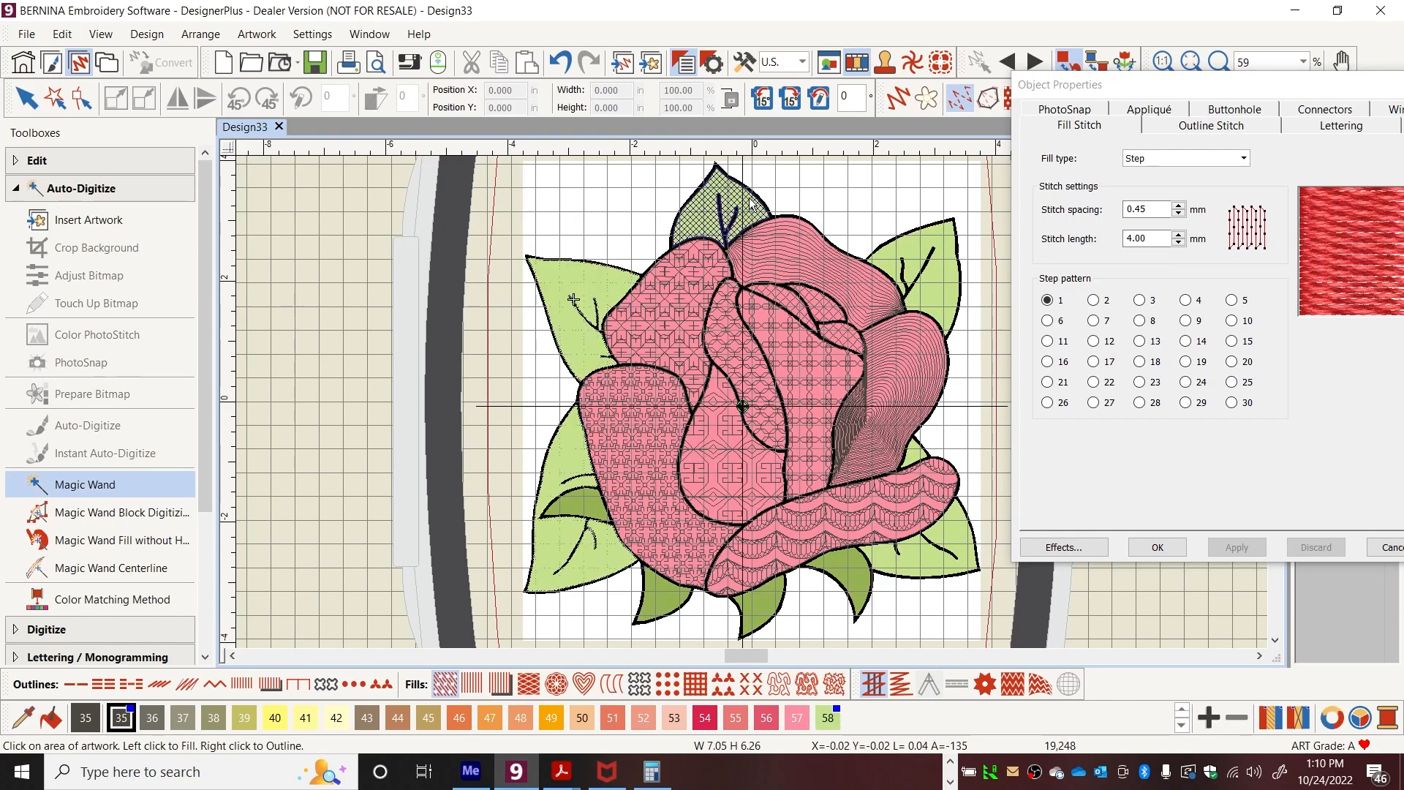
{"action": "left_click", "coordinate": [725, 229]}
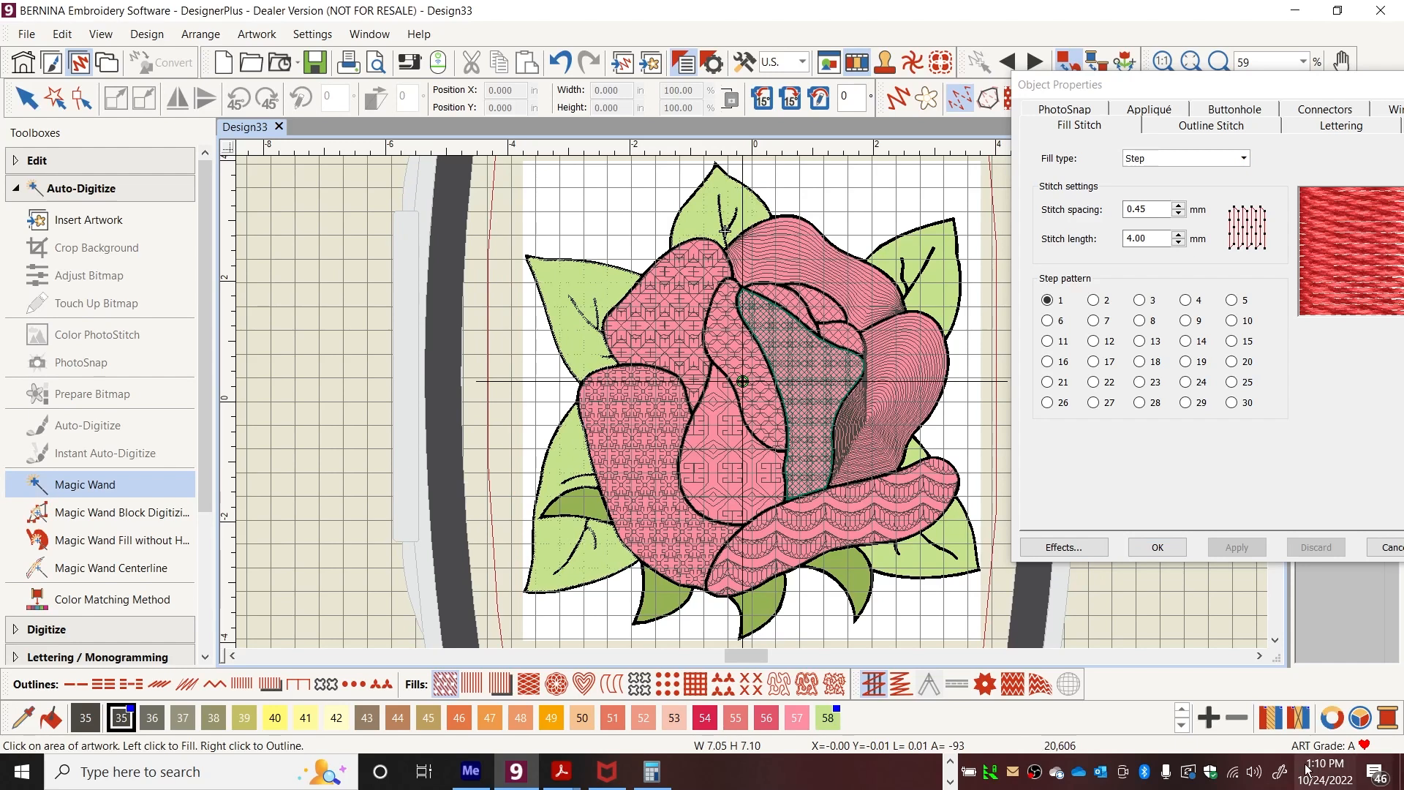
{"action": "left_click", "coordinate": [903, 272]}
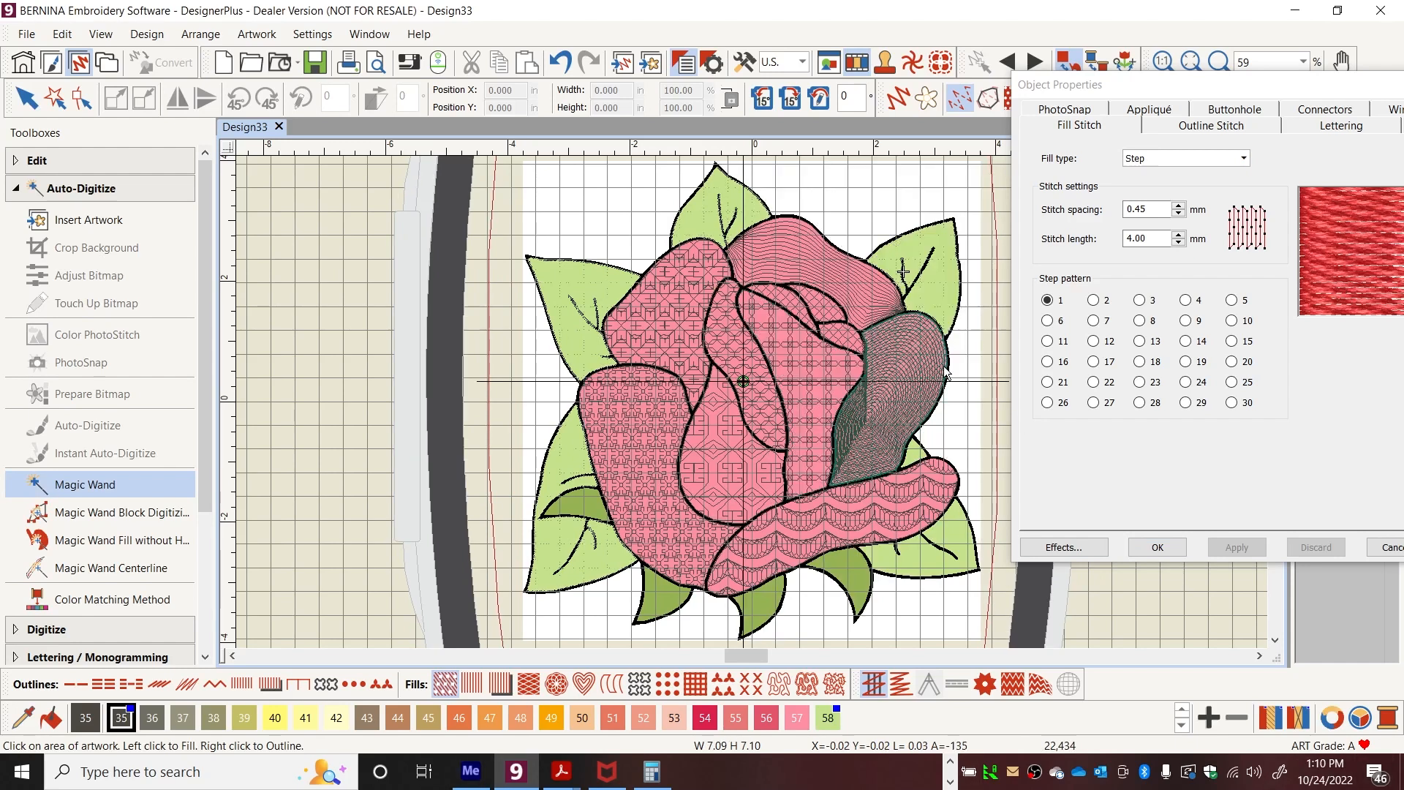
{"action": "left_click", "coordinate": [925, 481]}
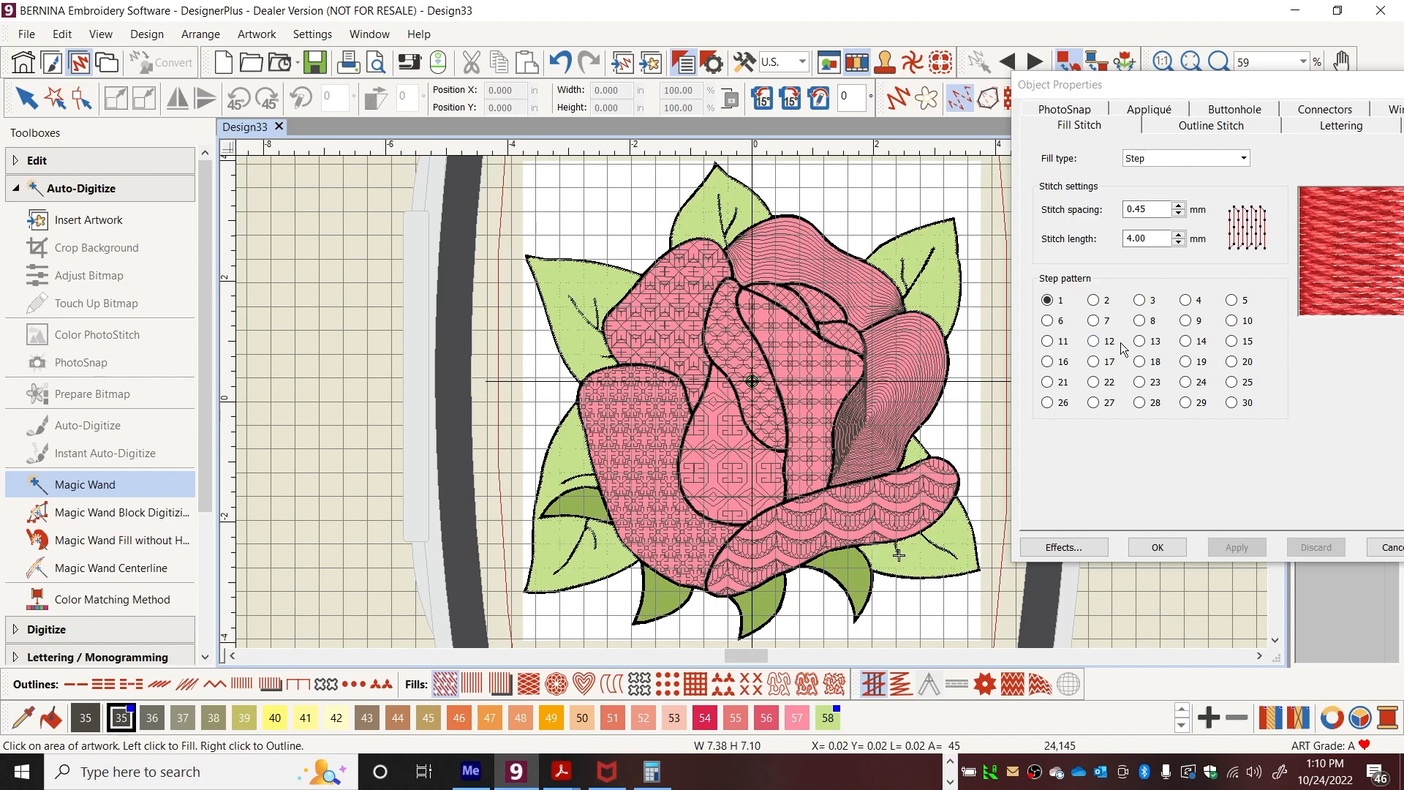
Select all the color 58 leaves and apply a Candlewicking Fill with the Half Knot 3-5mm pattern.
{"action": "left_click_drag", "start_coordinate": [1309, 80], "coordinate": [802, 45]}
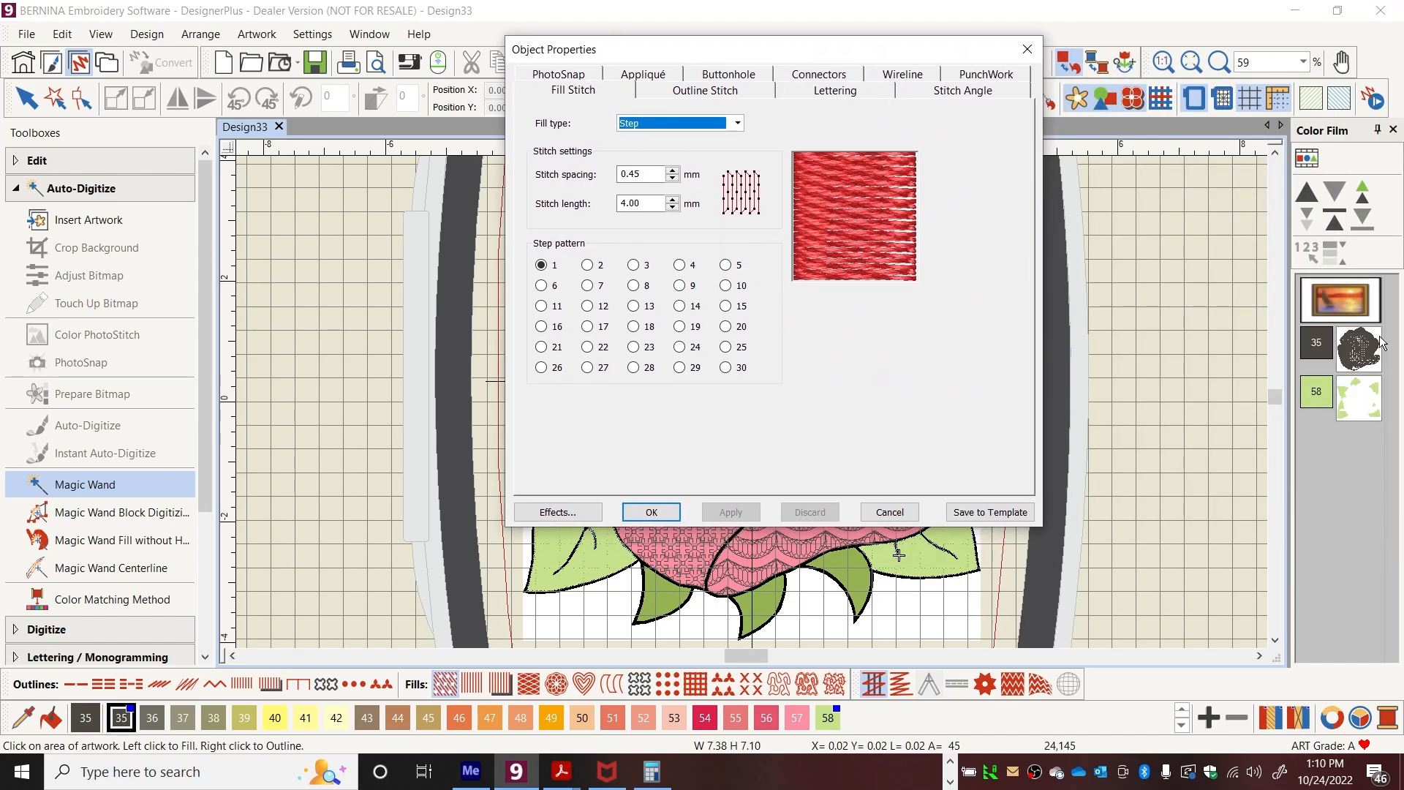
{"action": "left_click", "coordinate": [1361, 400]}
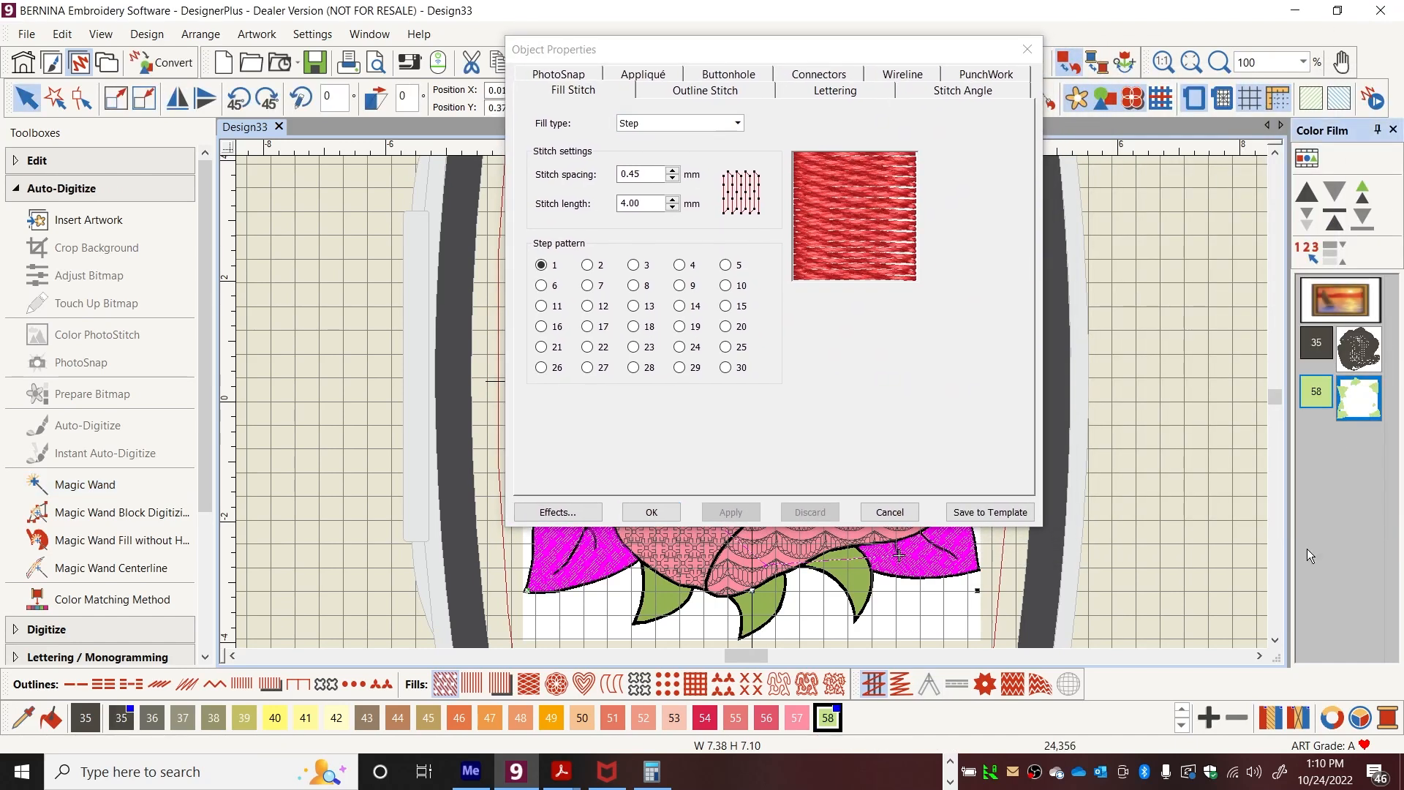
{"action": "left_click", "coordinate": [737, 123]}
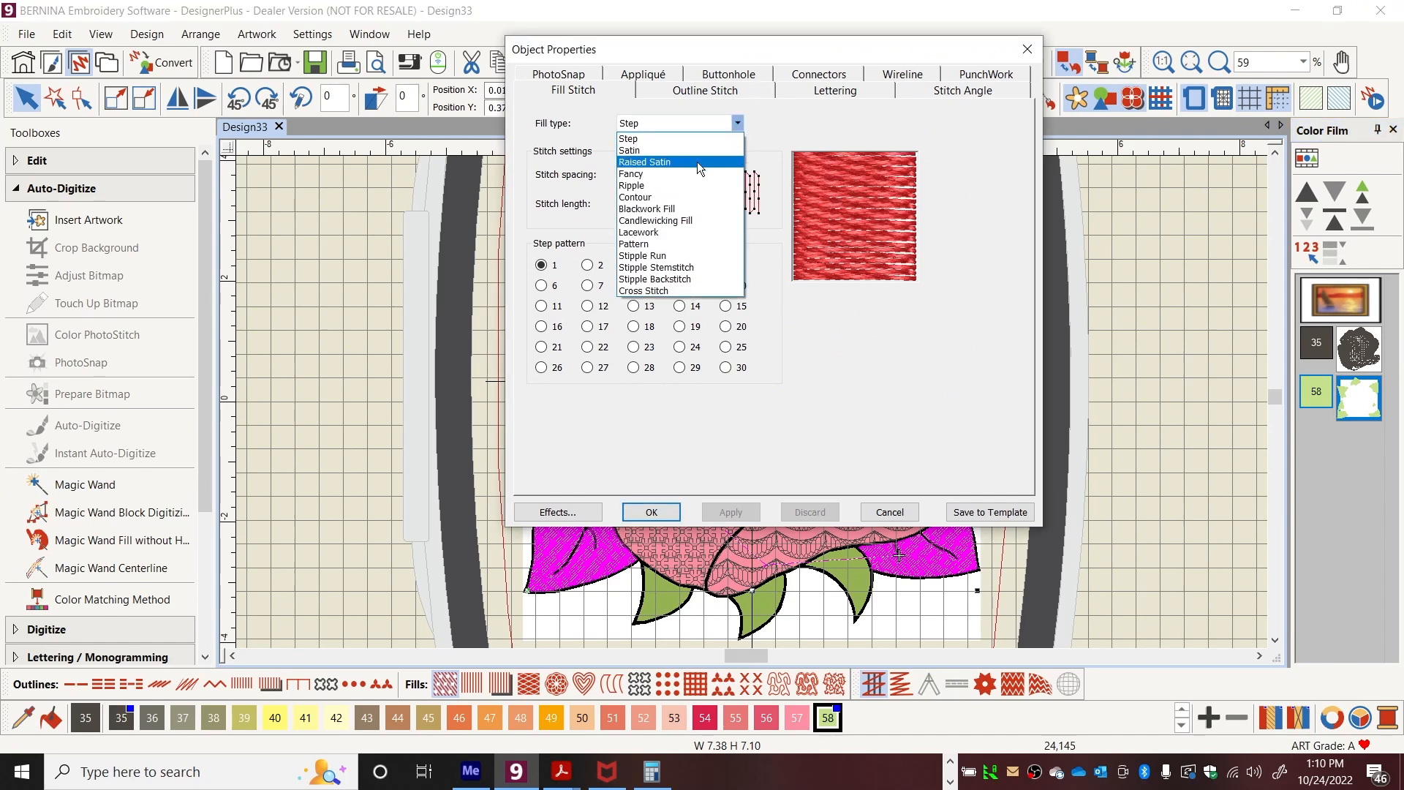
{"action": "left_click", "coordinate": [674, 219]}
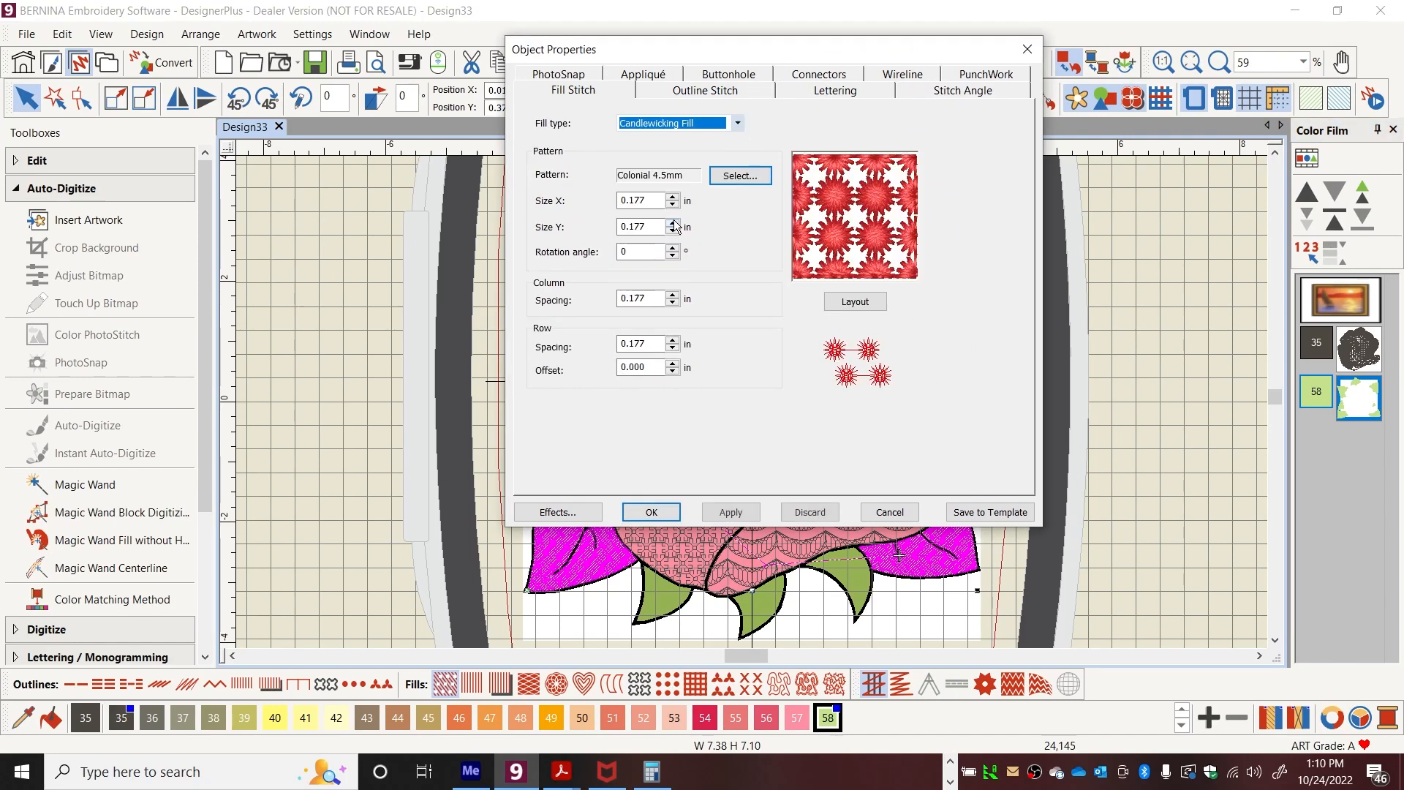
{"action": "left_click", "coordinate": [740, 176]}
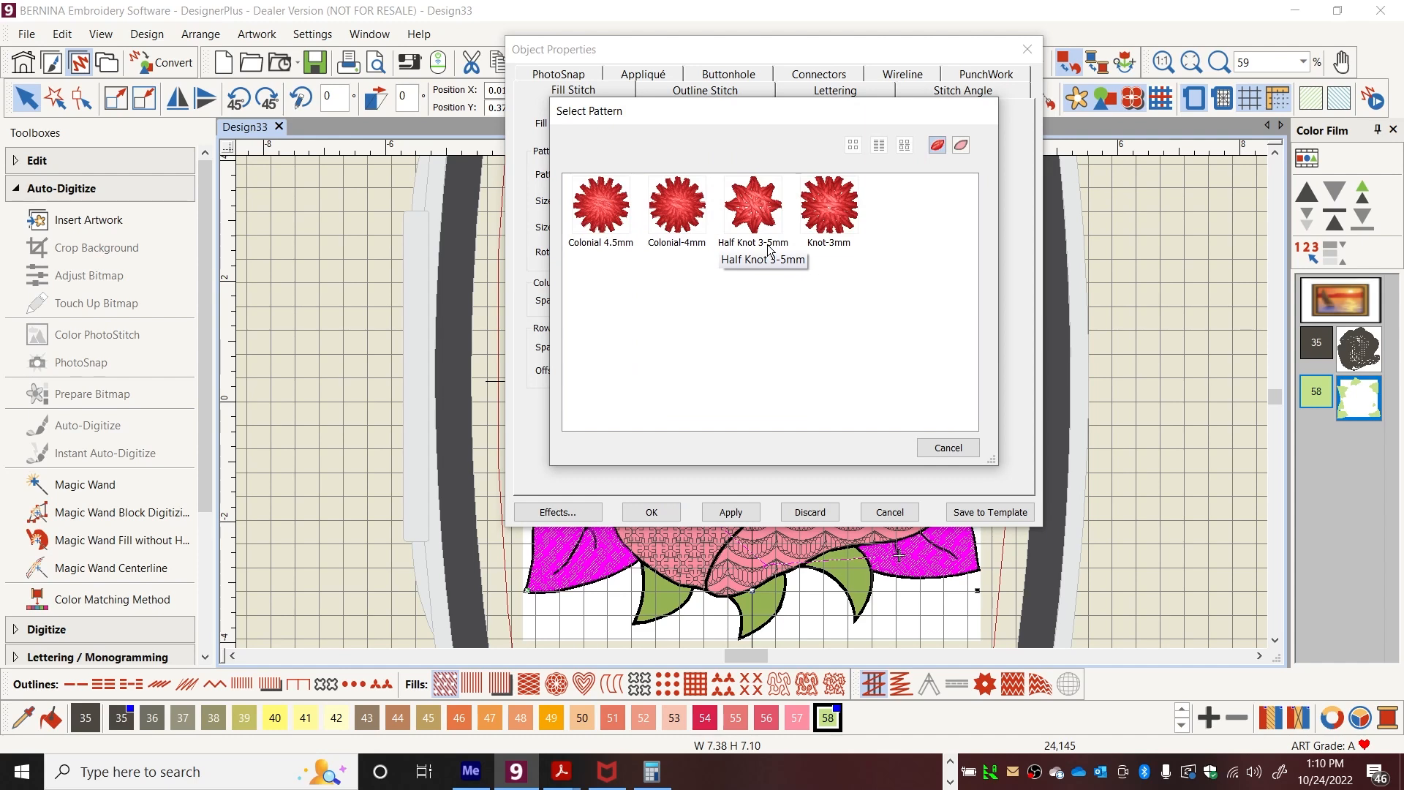
{"action": "double_click", "coordinate": [759, 204]}
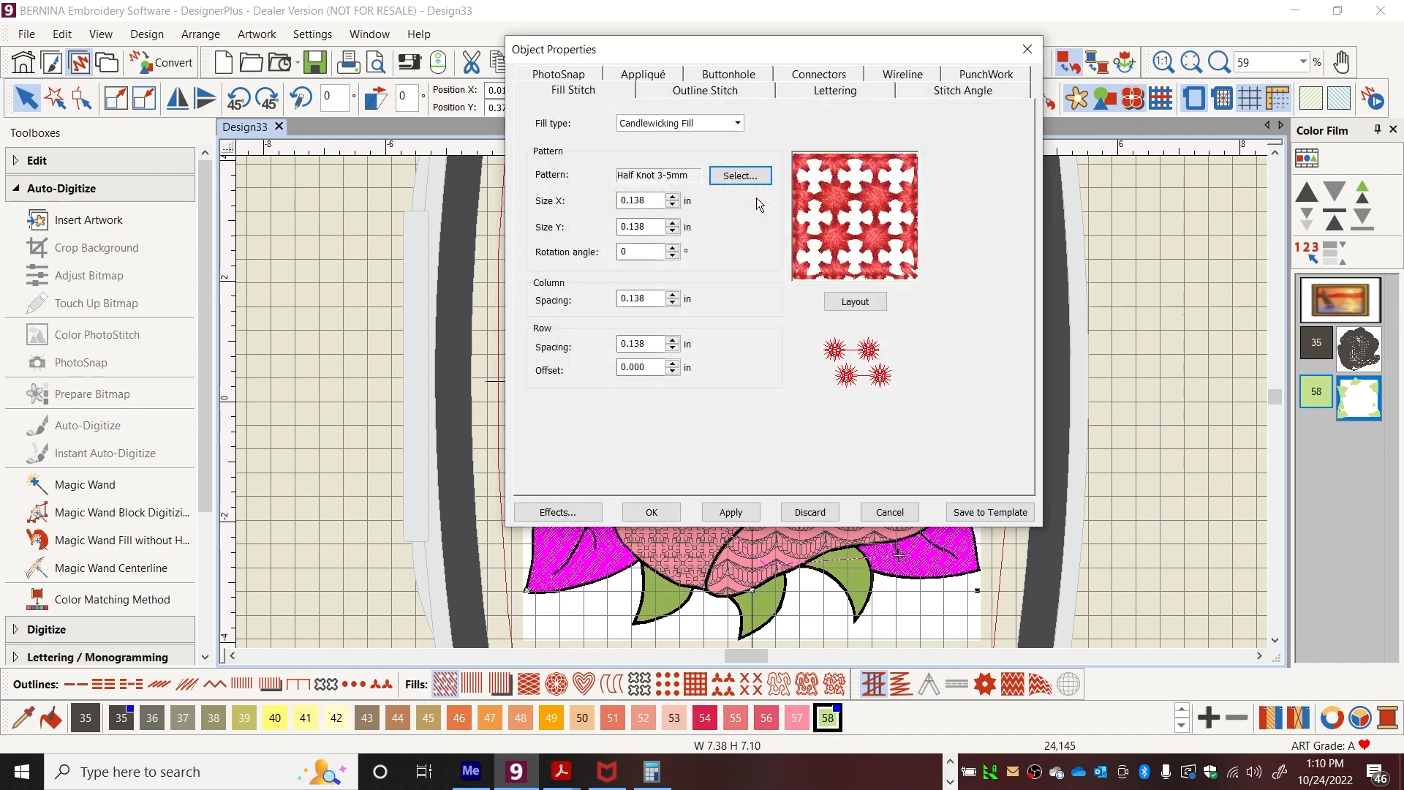
{"action": "left_click", "coordinate": [726, 514]}
Uncover the design and fill the dark green sepals below the rose with the Magic Wand.
{"action": "left_click_drag", "start_coordinate": [870, 53], "coordinate": [1326, 15]}
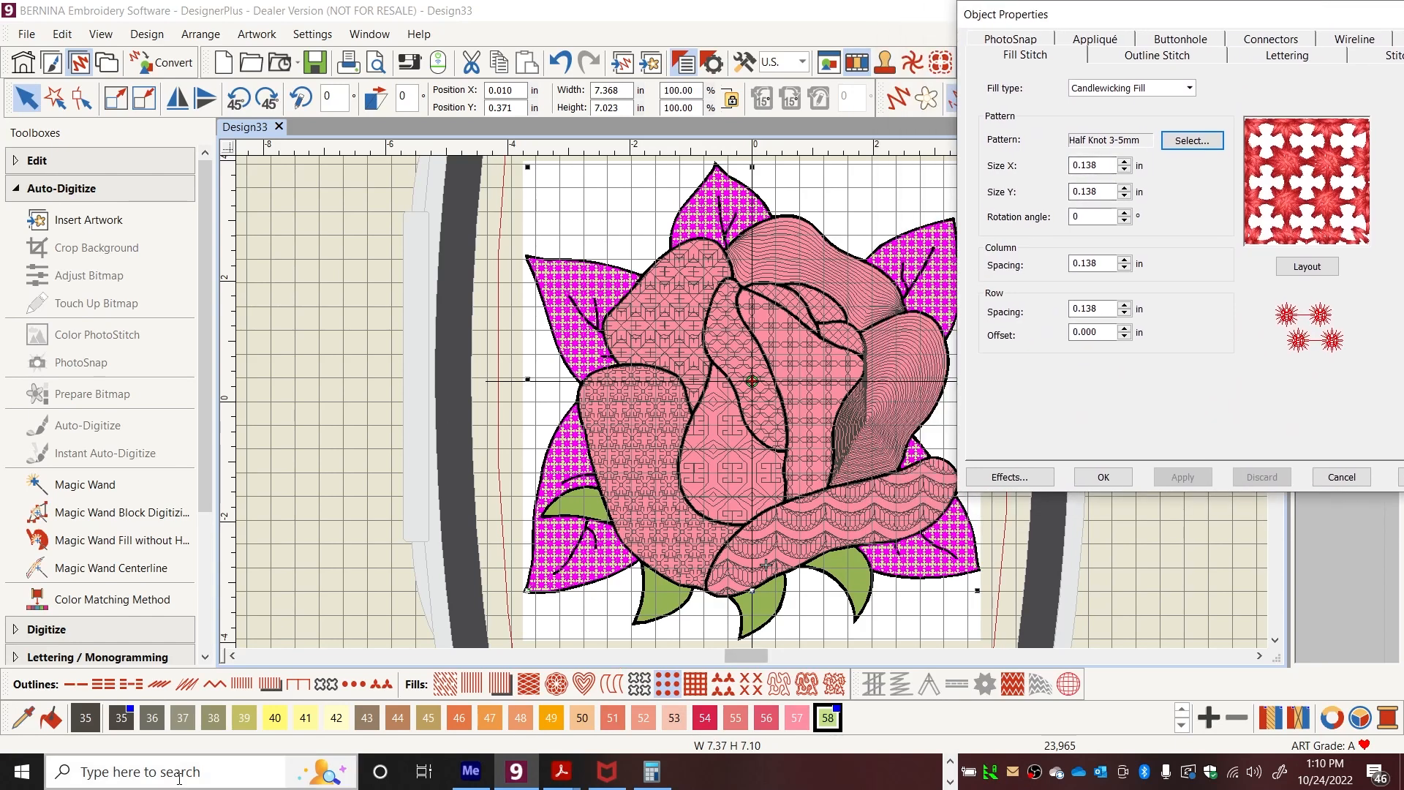
{"action": "left_click", "coordinate": [86, 485]}
{"action": "left_click", "coordinate": [661, 603]}
{"action": "left_click", "coordinate": [757, 611]}
{"action": "left_click", "coordinate": [842, 577]}
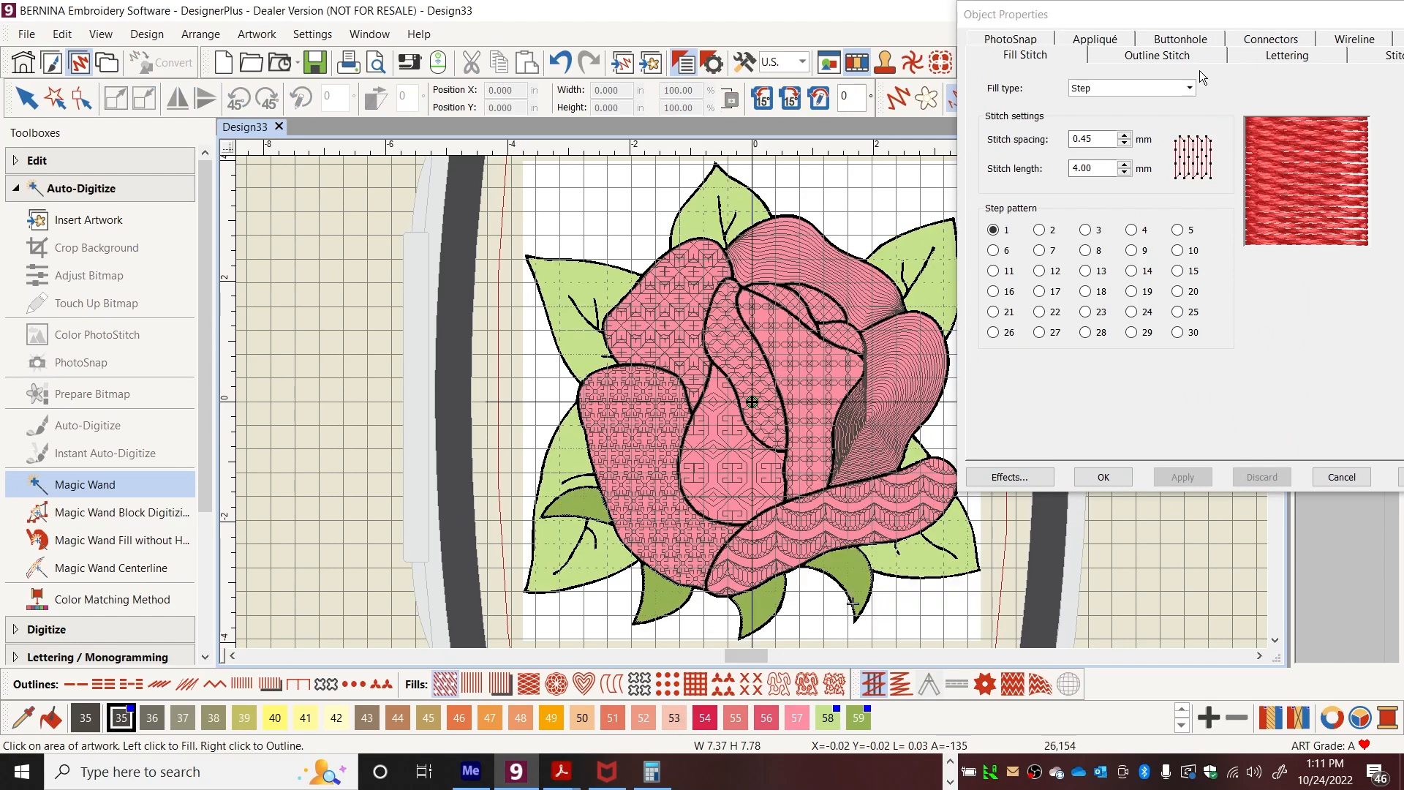
With no object selected, set the current fill to Lacework with pattern L0005a and apply it.
{"action": "left_click_drag", "start_coordinate": [1184, 9], "coordinate": [860, 97]}
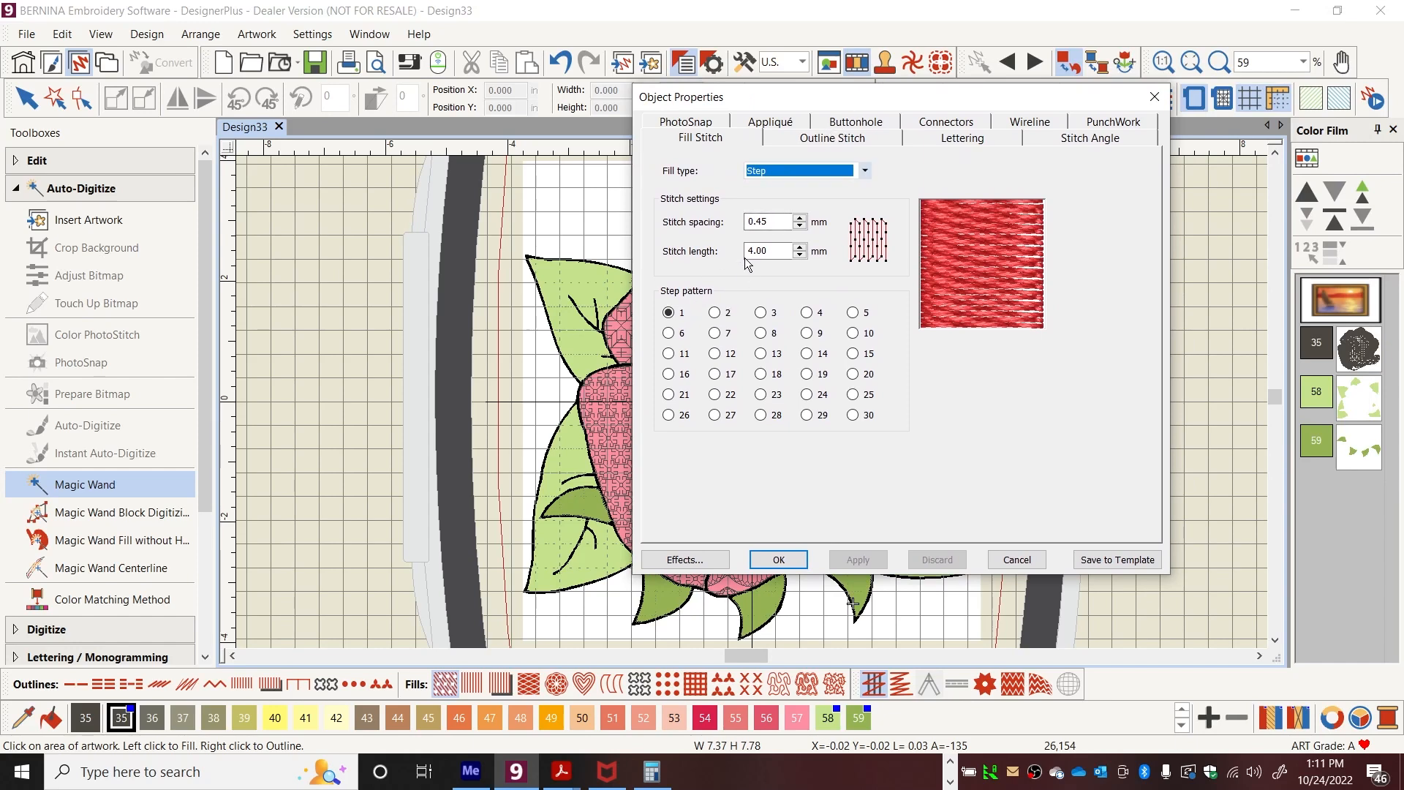
{"action": "left_click", "coordinate": [864, 170]}
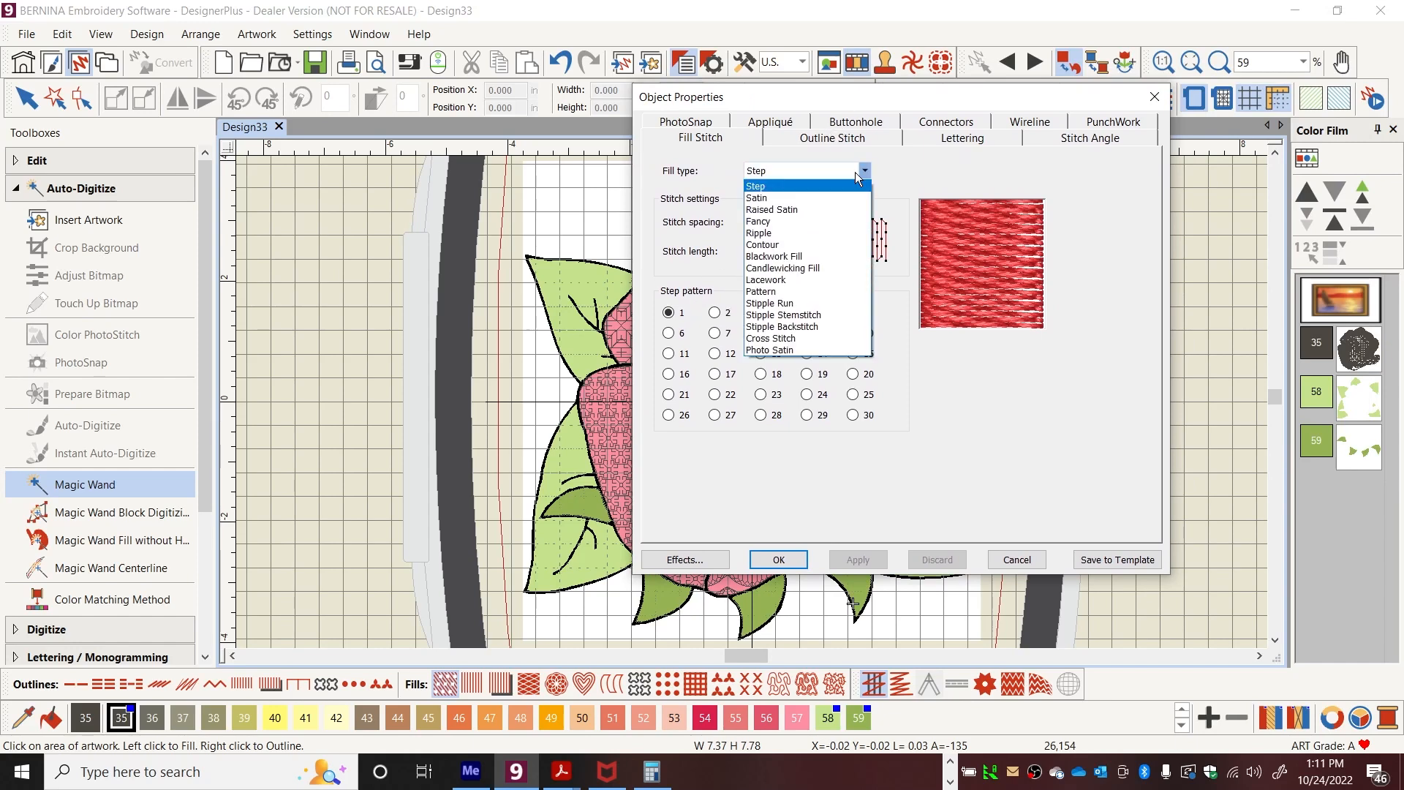
{"action": "left_click", "coordinate": [763, 281]}
{"action": "left_click", "coordinate": [844, 223]}
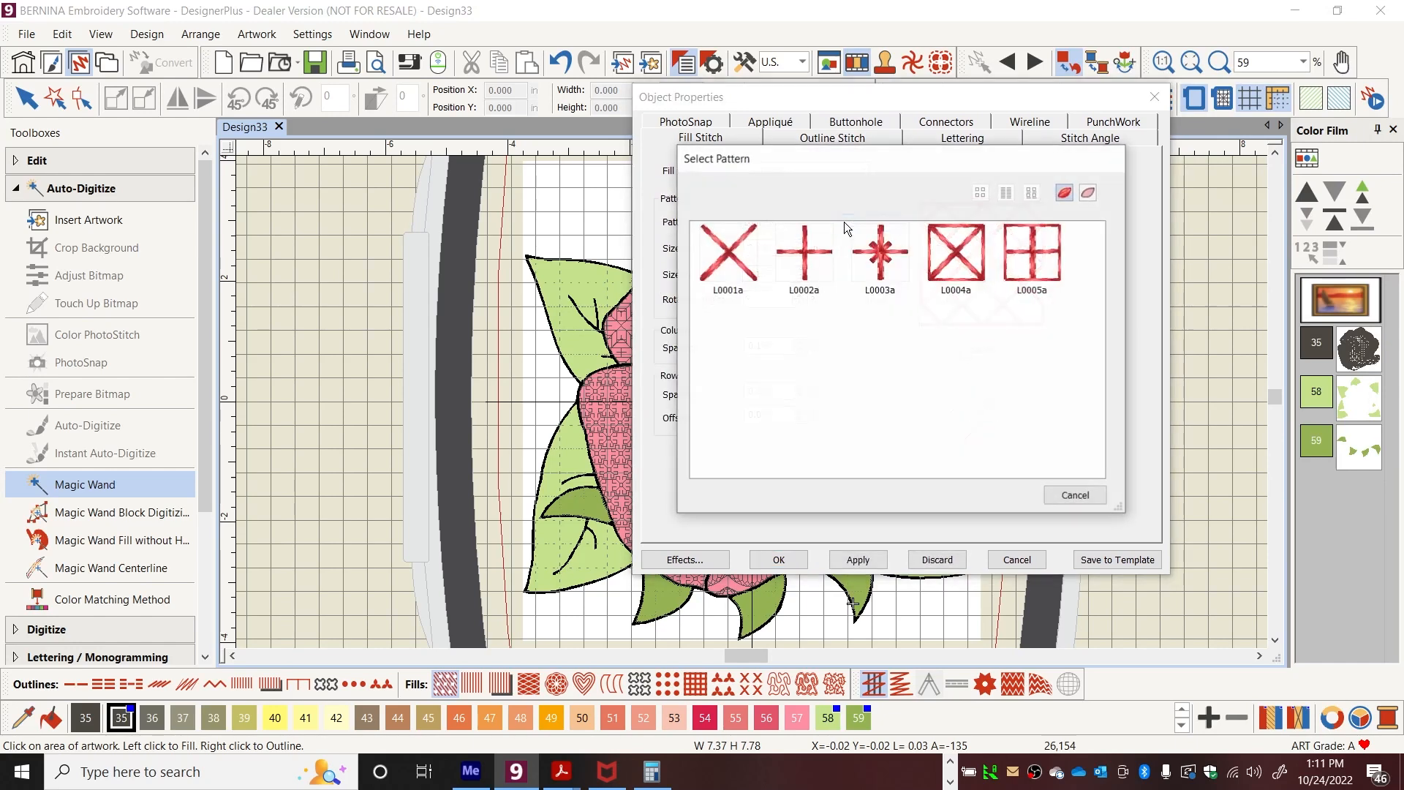
{"action": "double_click", "coordinate": [1019, 262]}
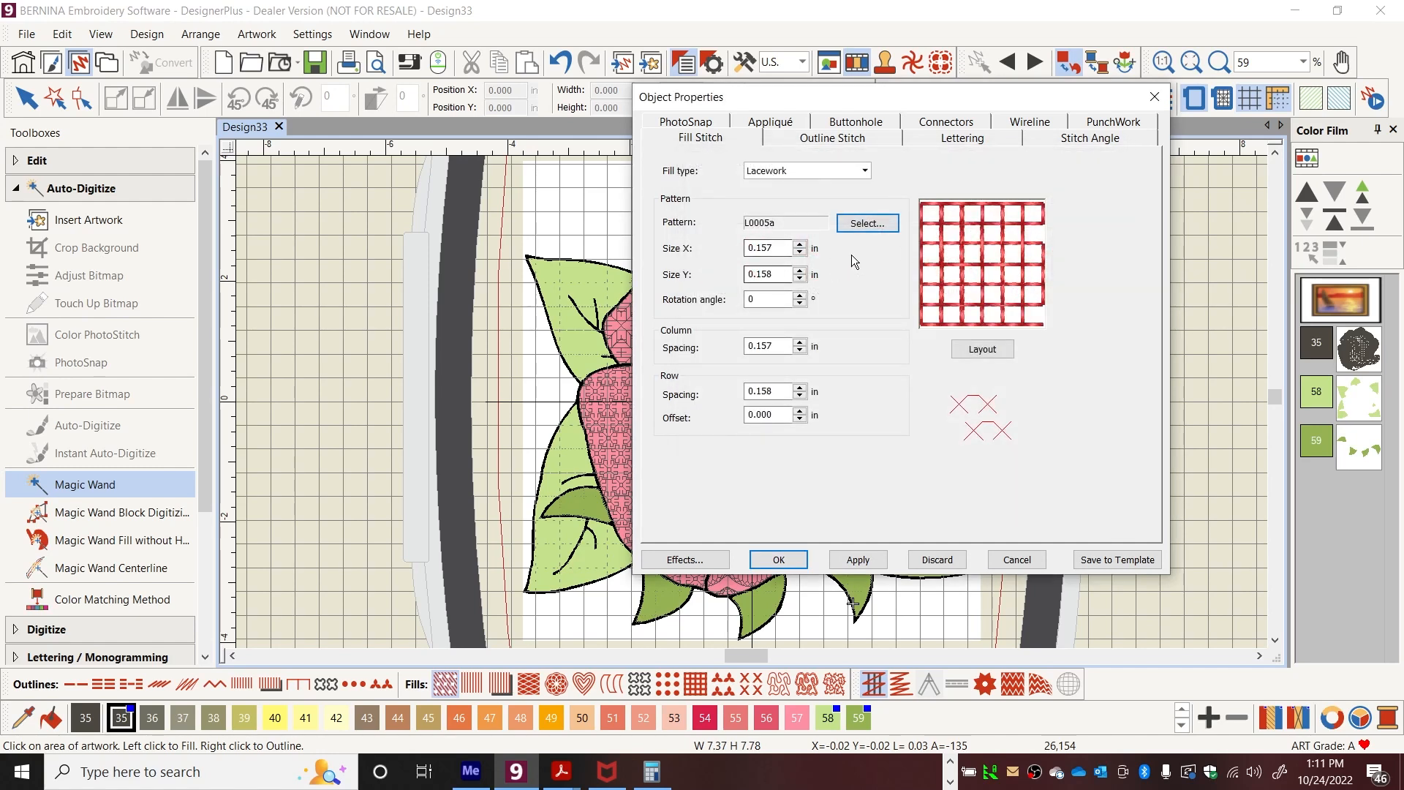
{"action": "left_click", "coordinate": [864, 559]}
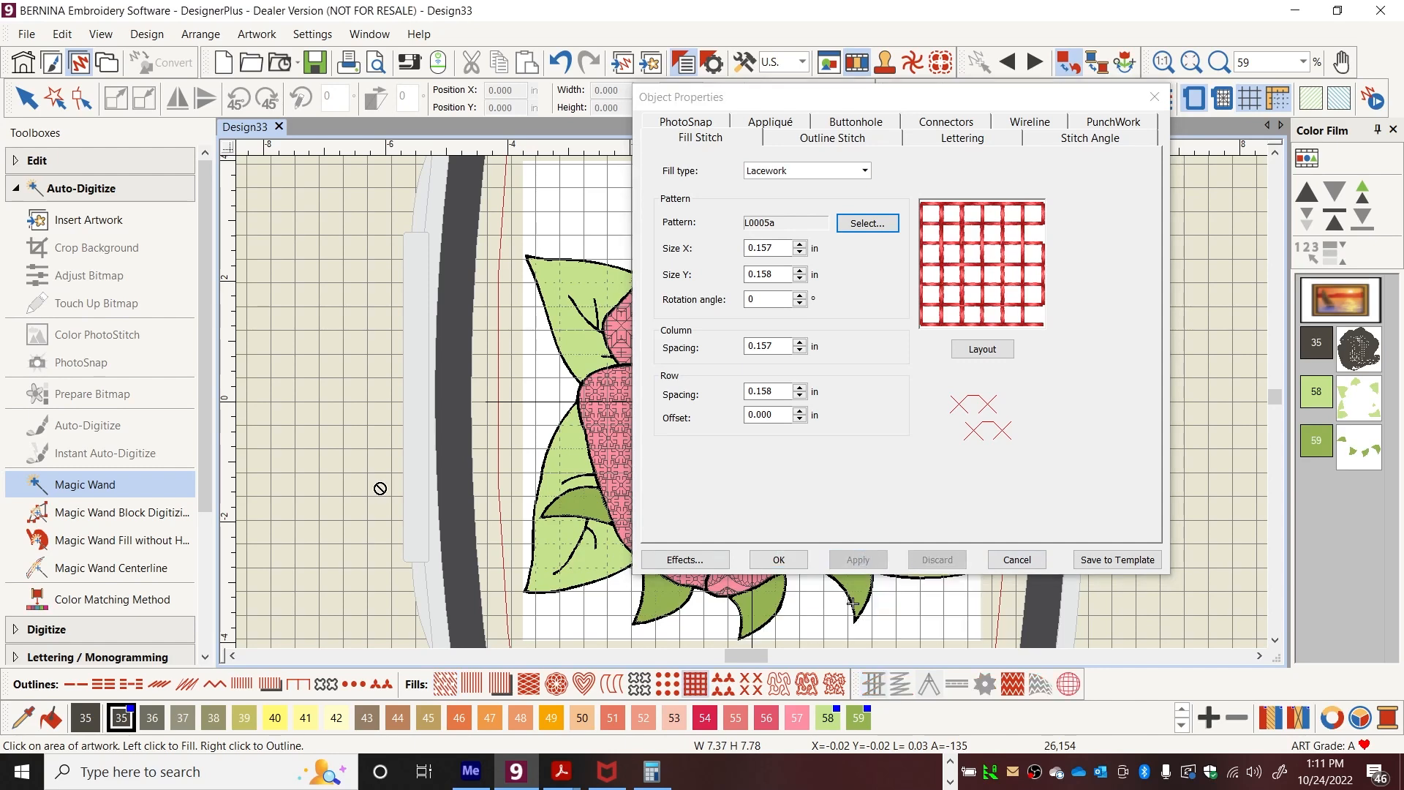
Select all the color 59 sepals, change their fill to Lacework with pattern L0005a, and close Object Properties.
{"action": "left_click", "coordinate": [1380, 452]}
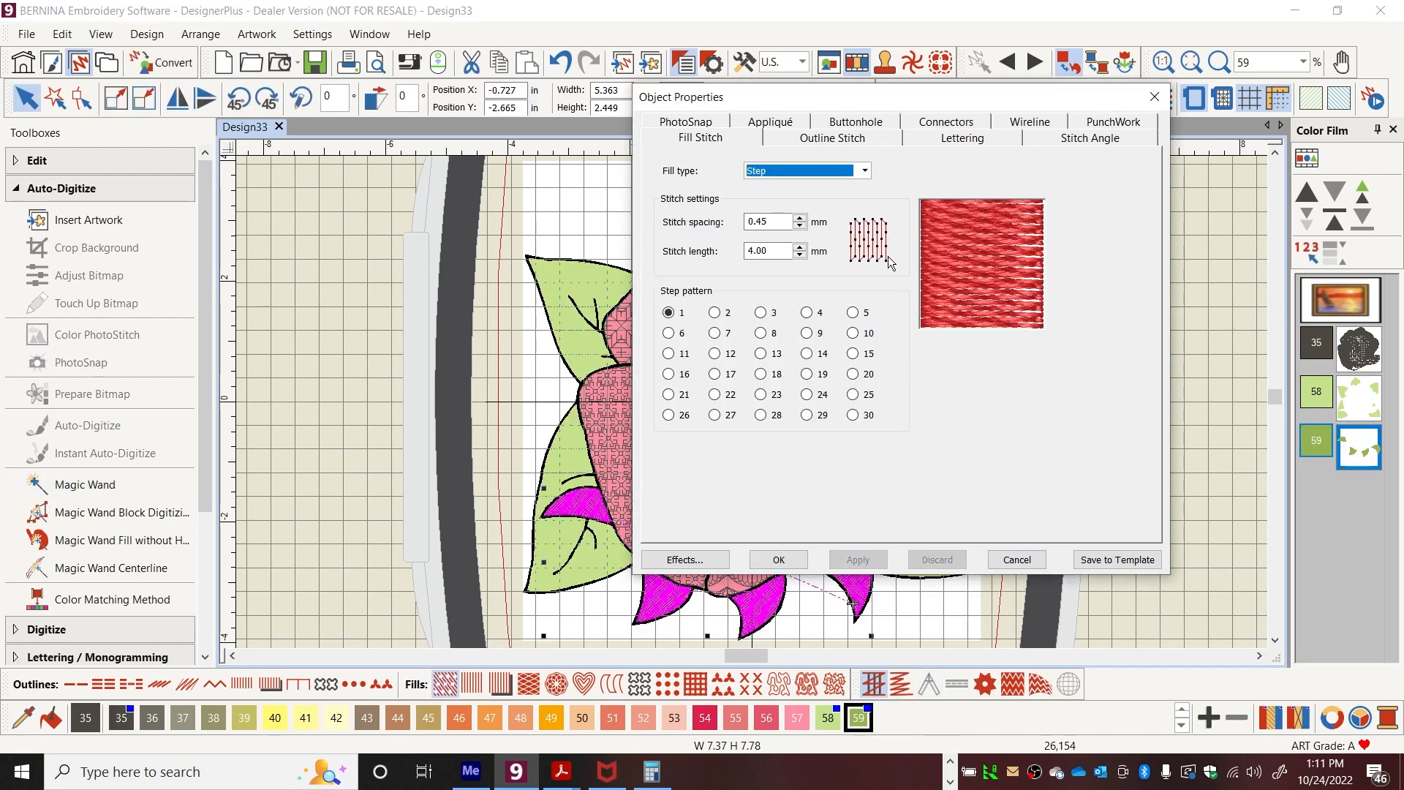
{"action": "left_click", "coordinate": [865, 170]}
{"action": "left_click", "coordinate": [782, 276]}
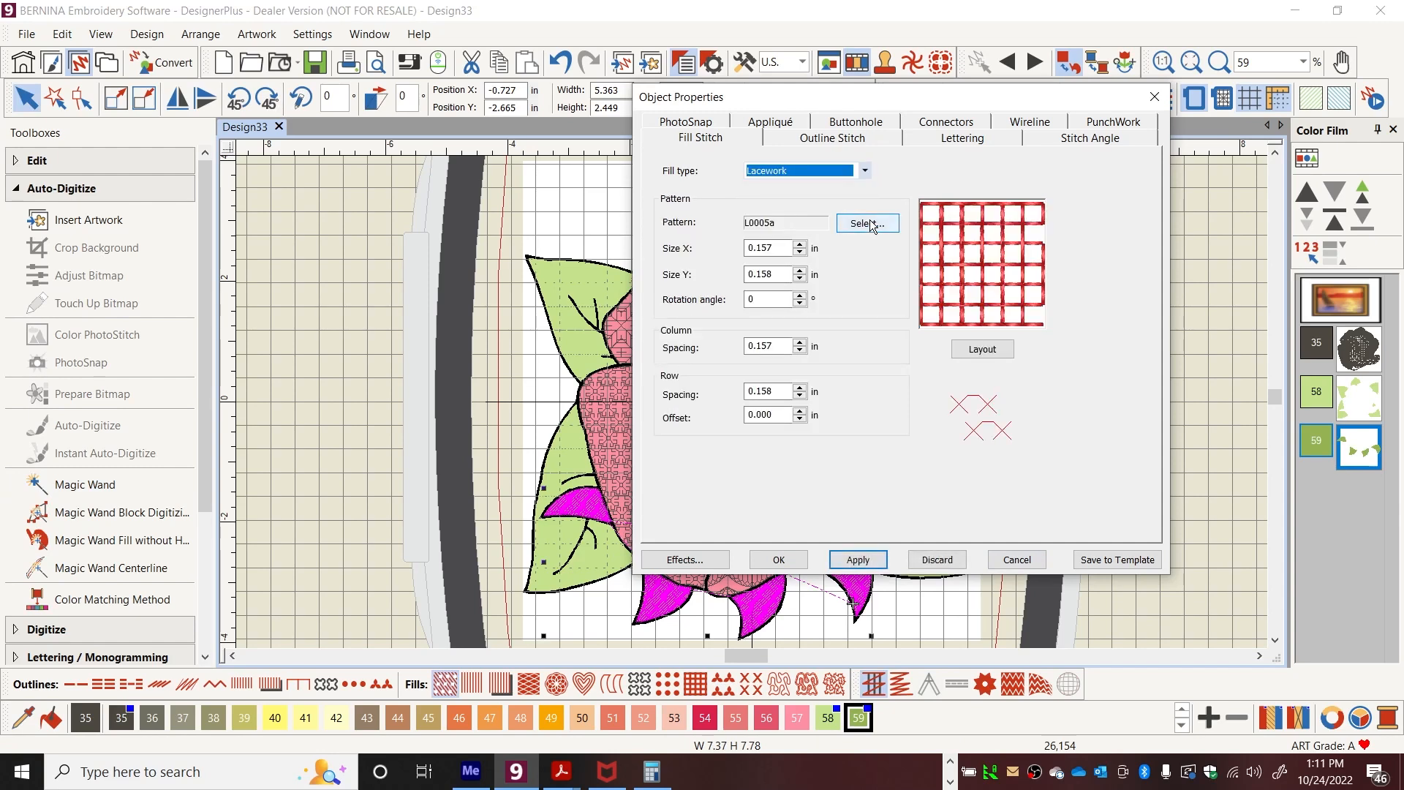
{"action": "left_click", "coordinate": [858, 560]}
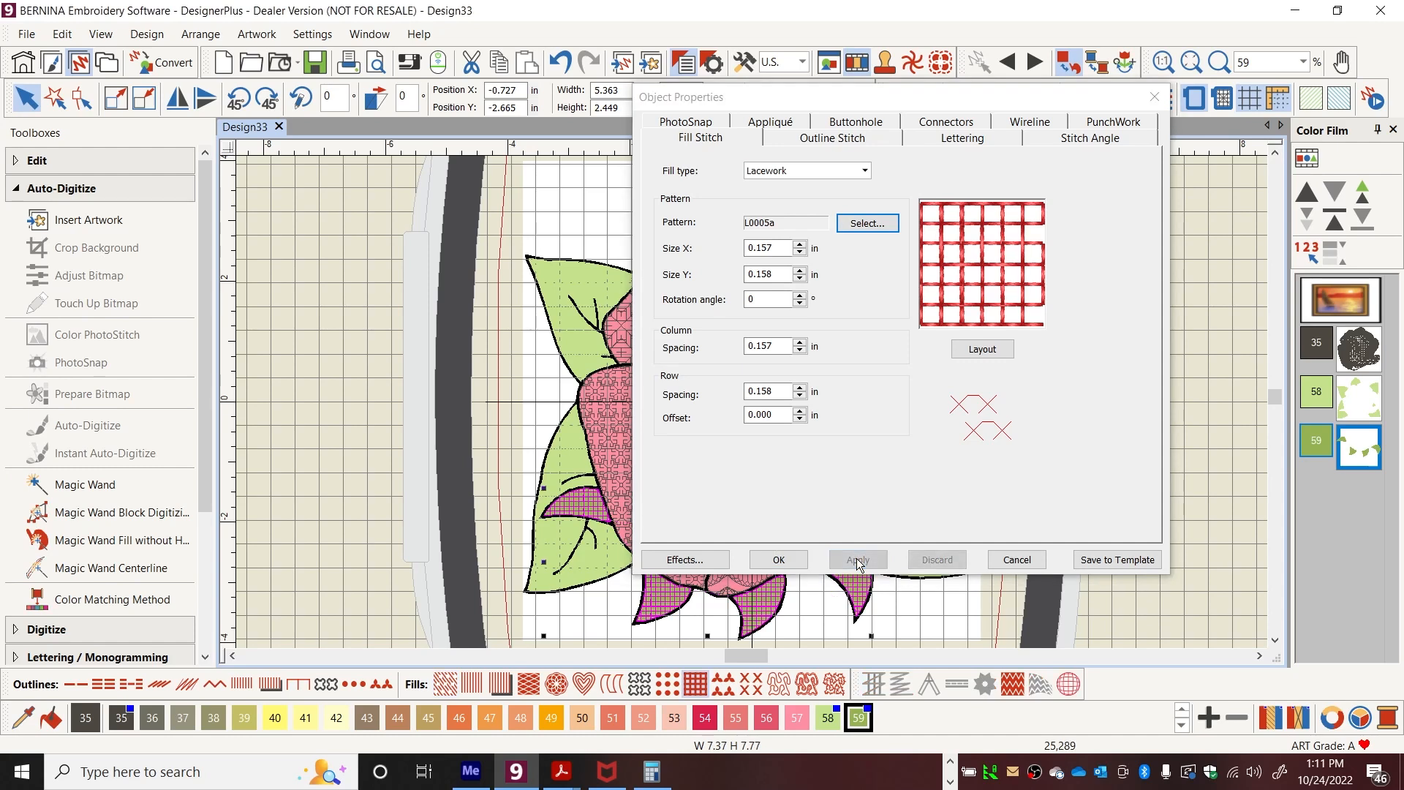
{"action": "left_click", "coordinate": [779, 560]}
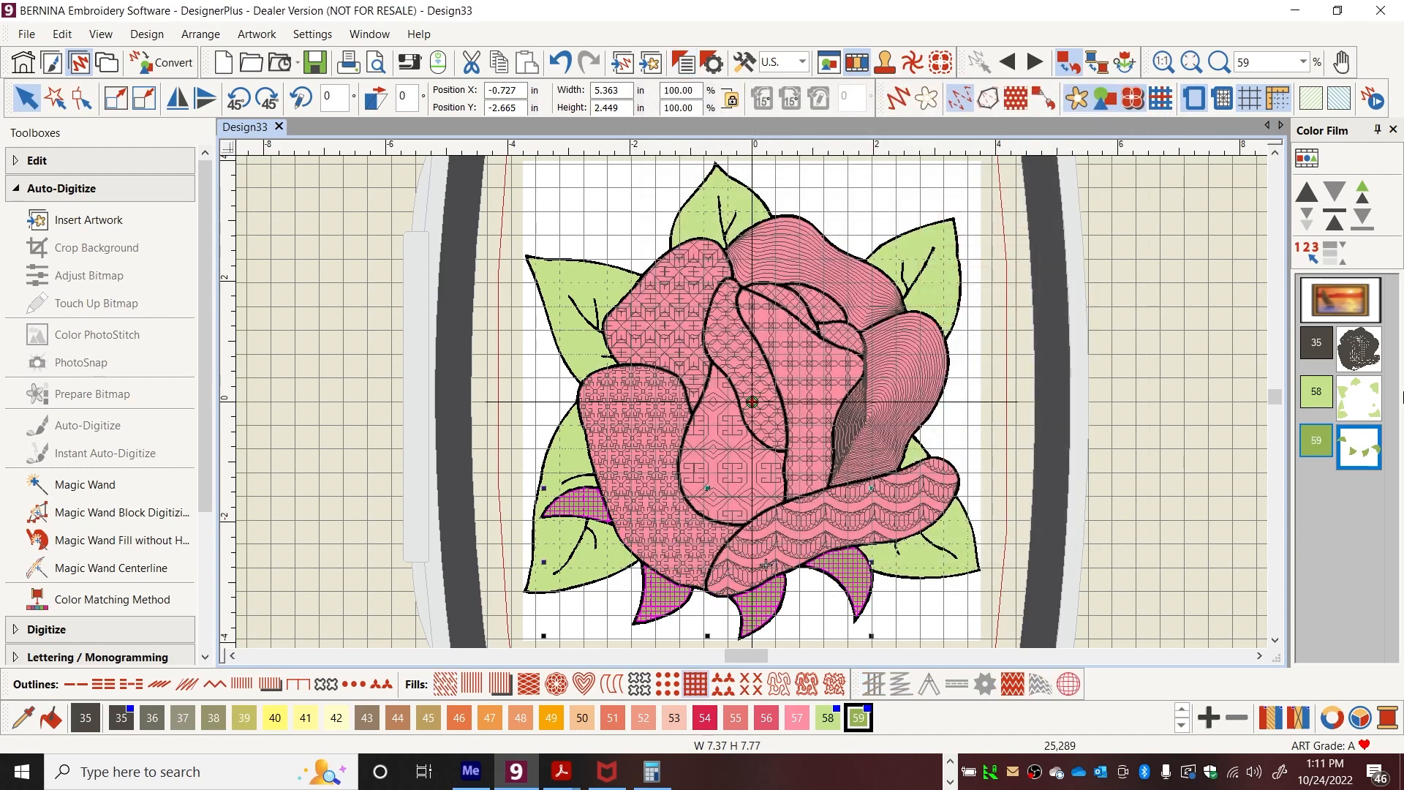
Recolor the color 58 leaves and the color 59 sepals to decorative color 35.
{"action": "left_click", "coordinate": [1358, 398]}
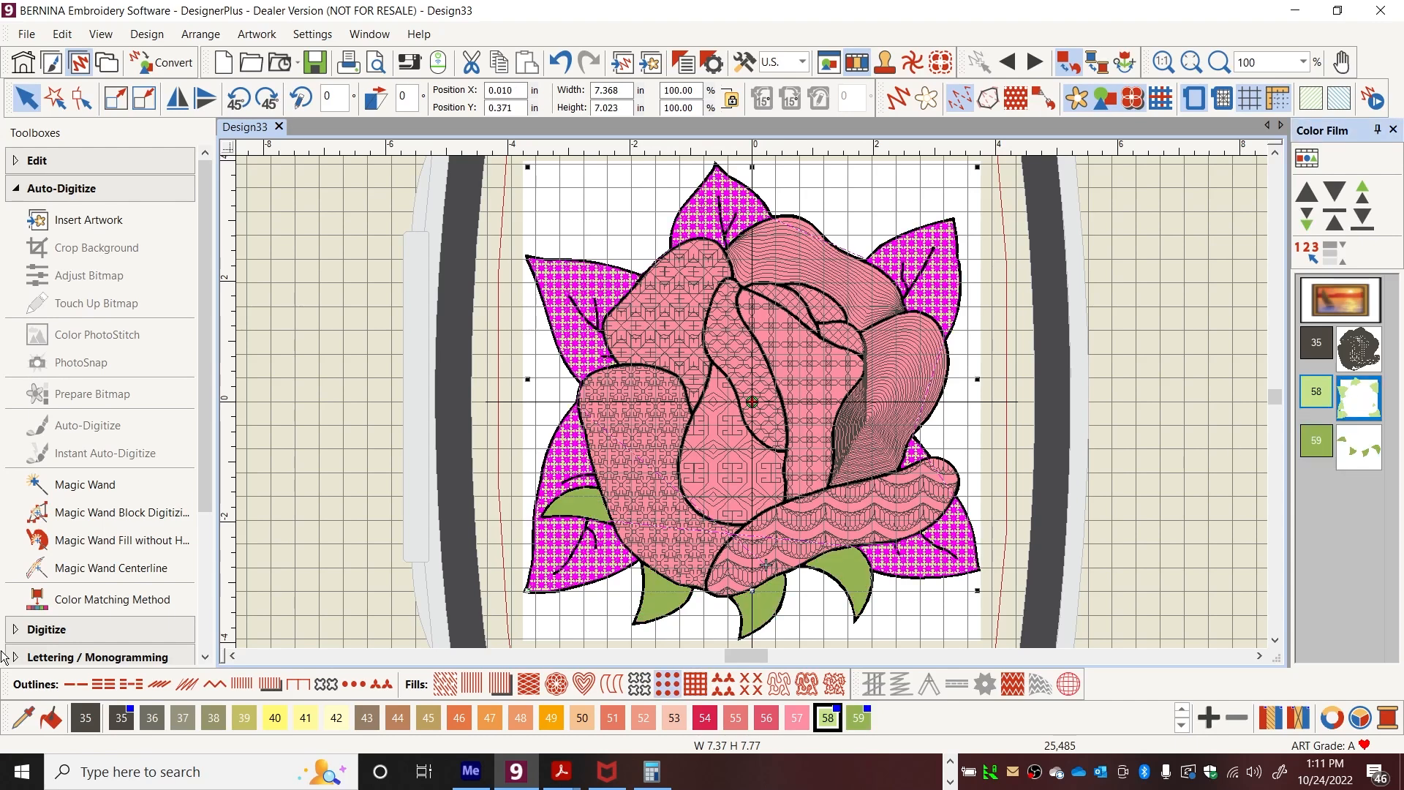
{"action": "left_click", "coordinate": [125, 716]}
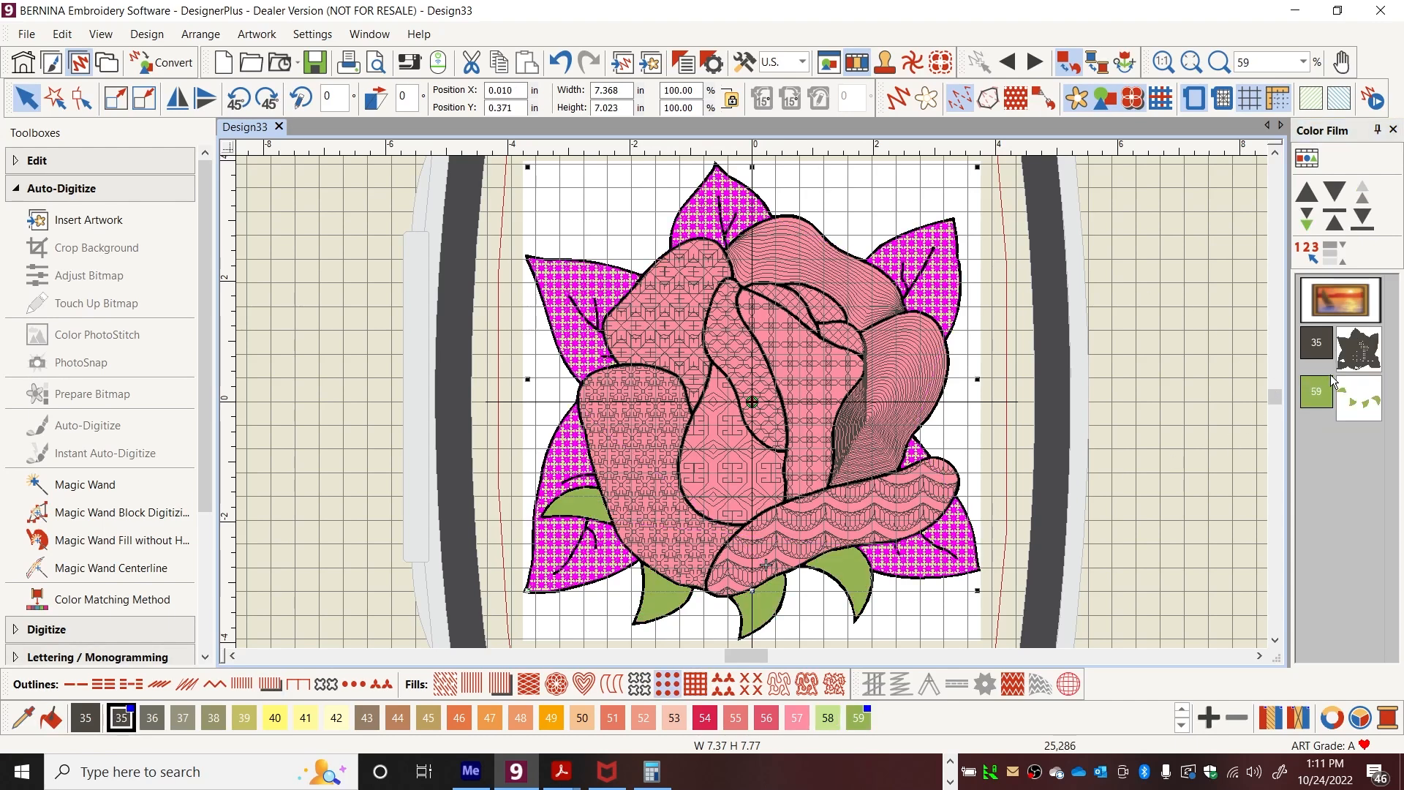
{"action": "left_click", "coordinate": [1353, 402]}
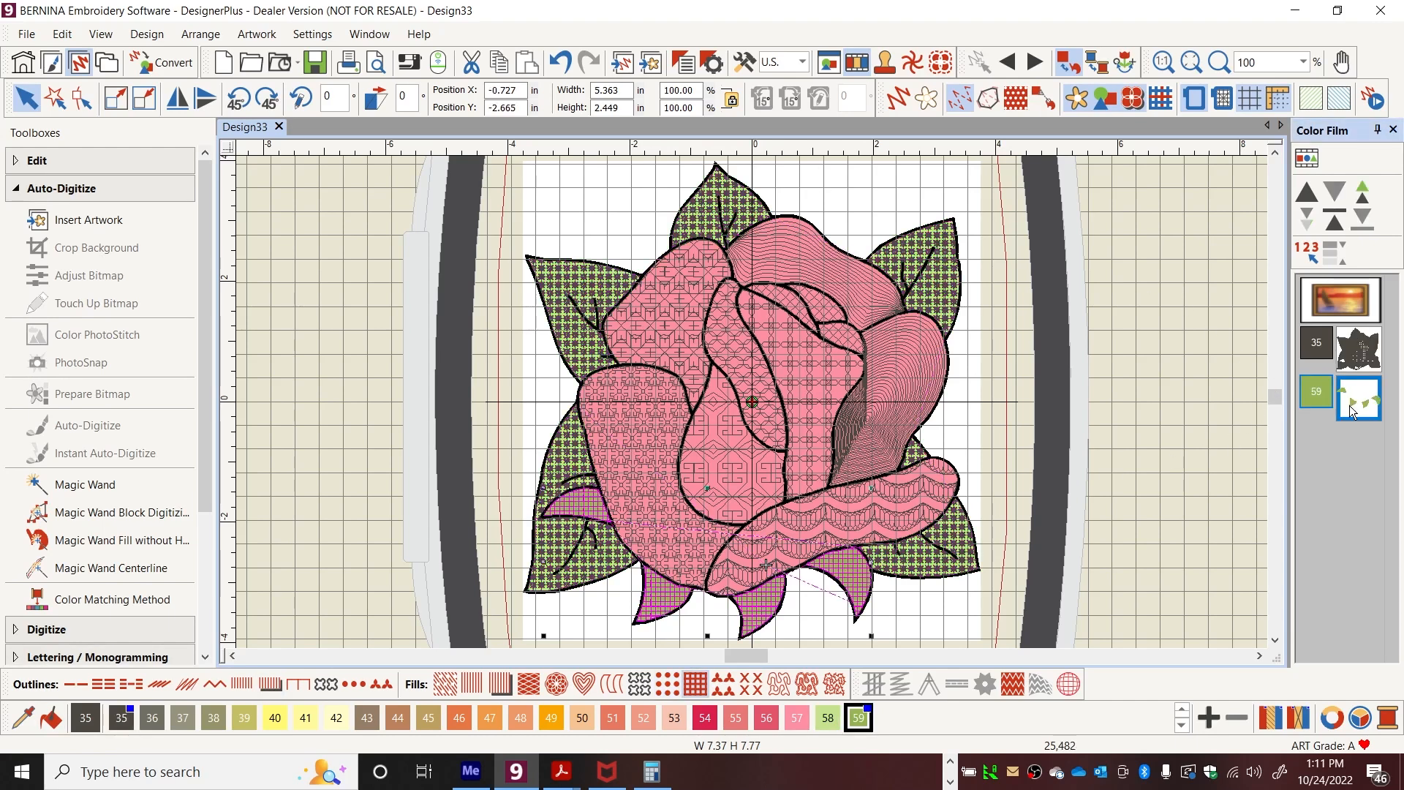
{"action": "left_click", "coordinate": [127, 719]}
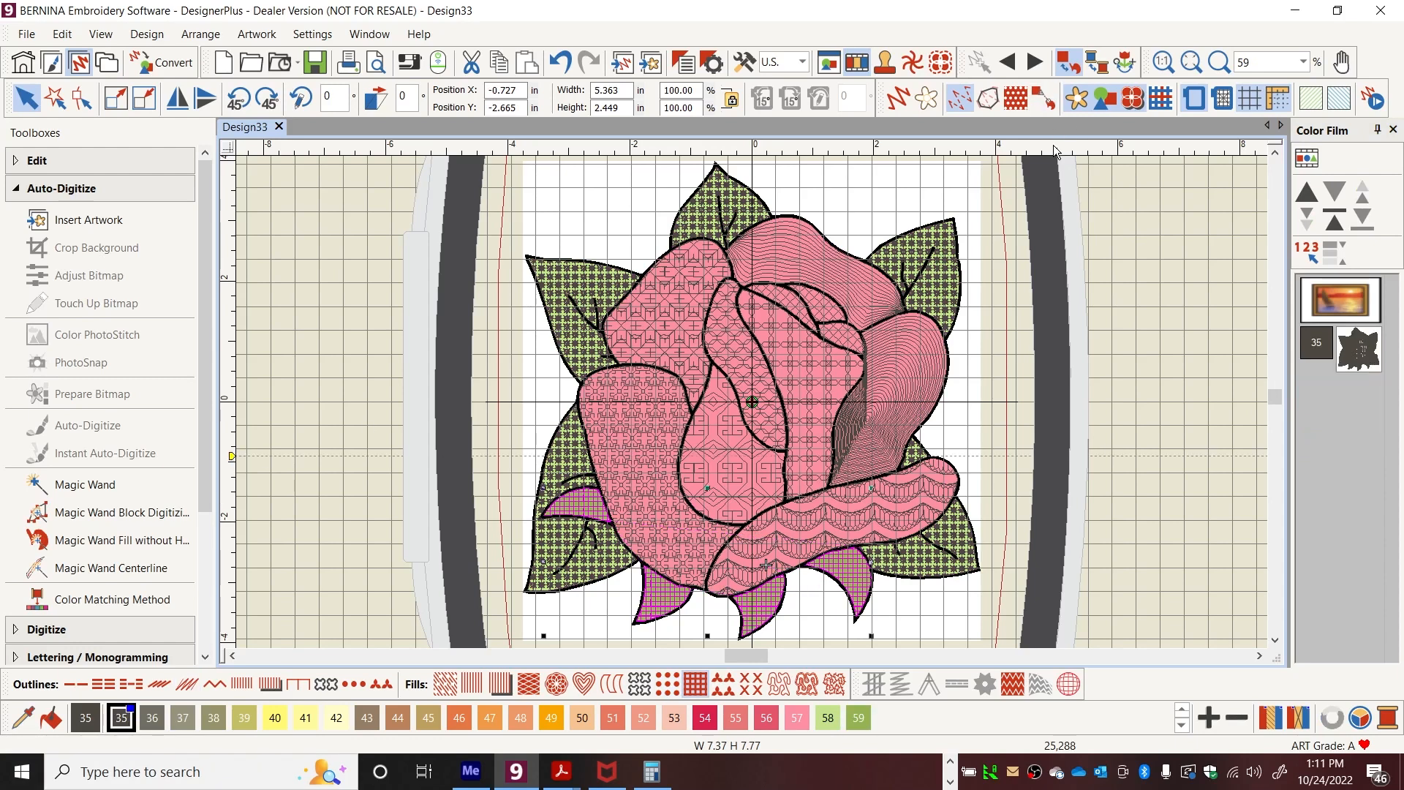
Hide the rose artwork to examine the decorative fills on their own, and show it again.
{"action": "left_click", "coordinate": [1077, 98]}
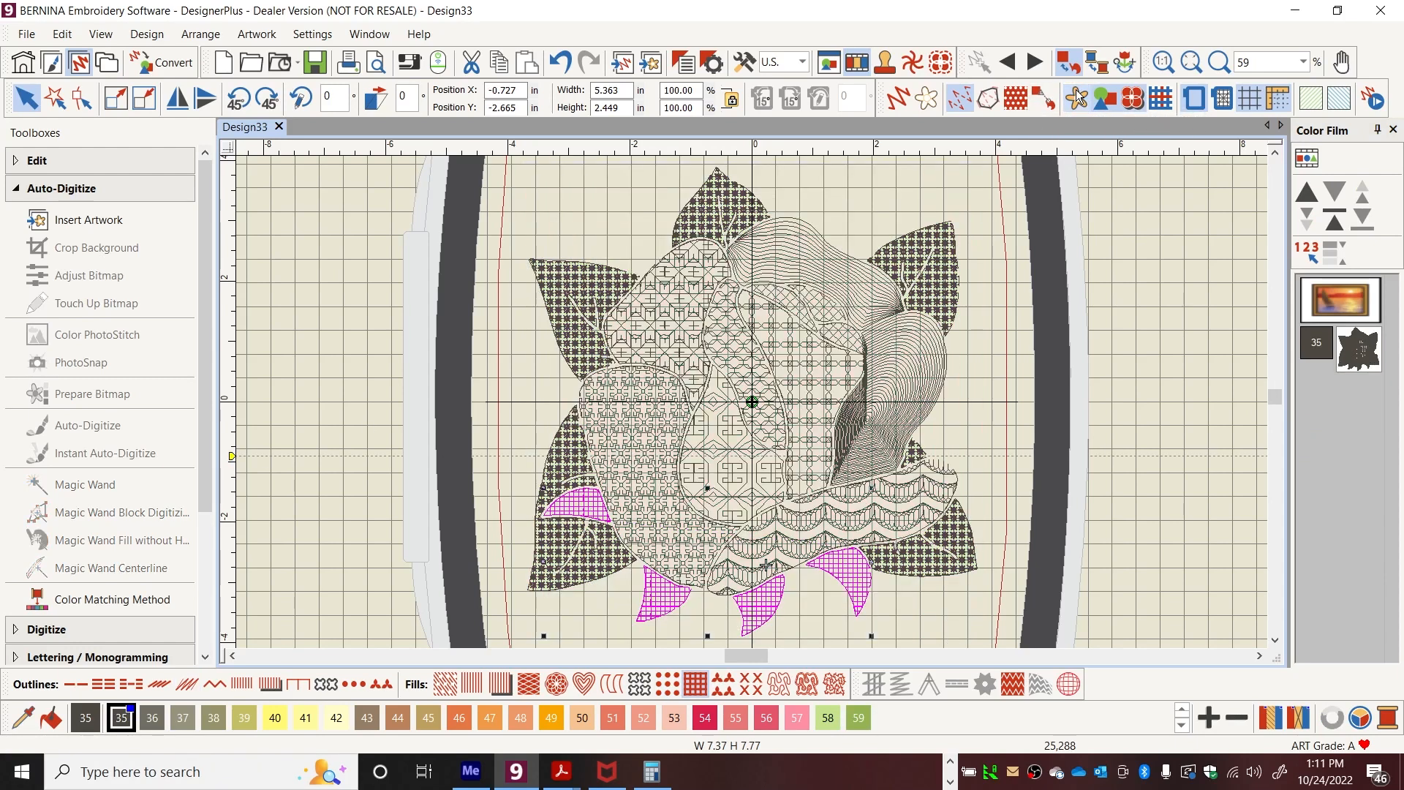
{"action": "left_click", "coordinate": [1127, 345]}
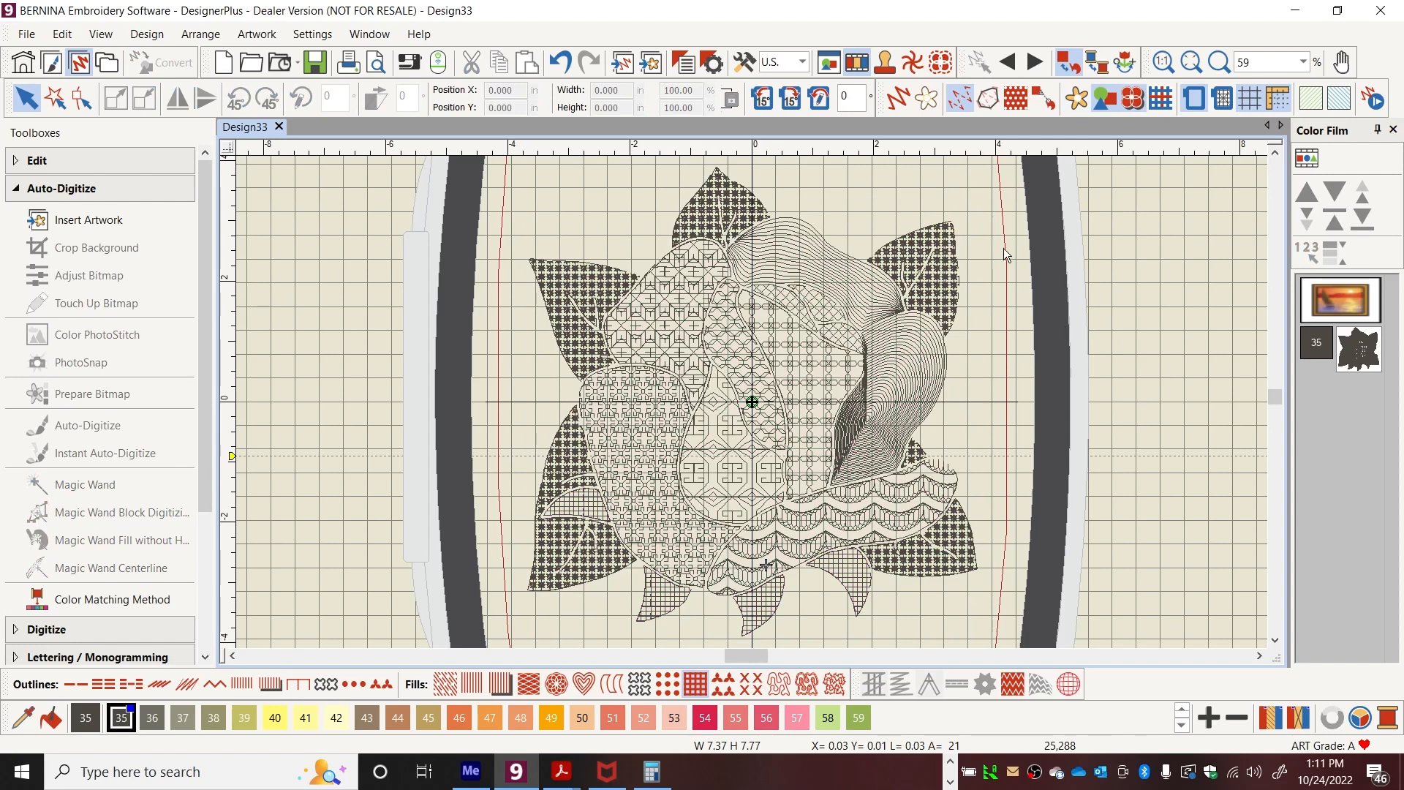
{"action": "left_click", "coordinate": [1077, 98]}
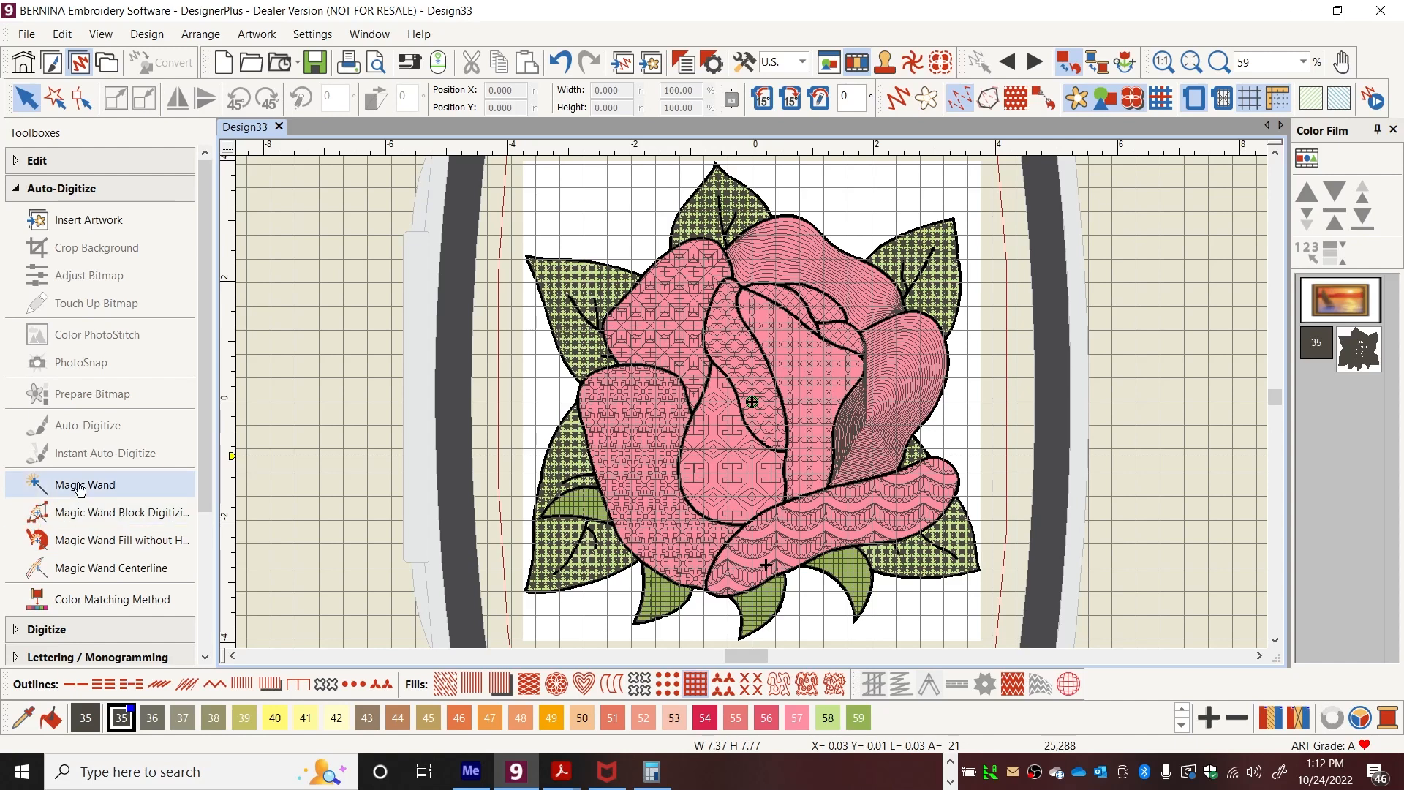
Digitize the artwork's black outlines with Magic Wand Centerline.
{"action": "left_click", "coordinate": [84, 567]}
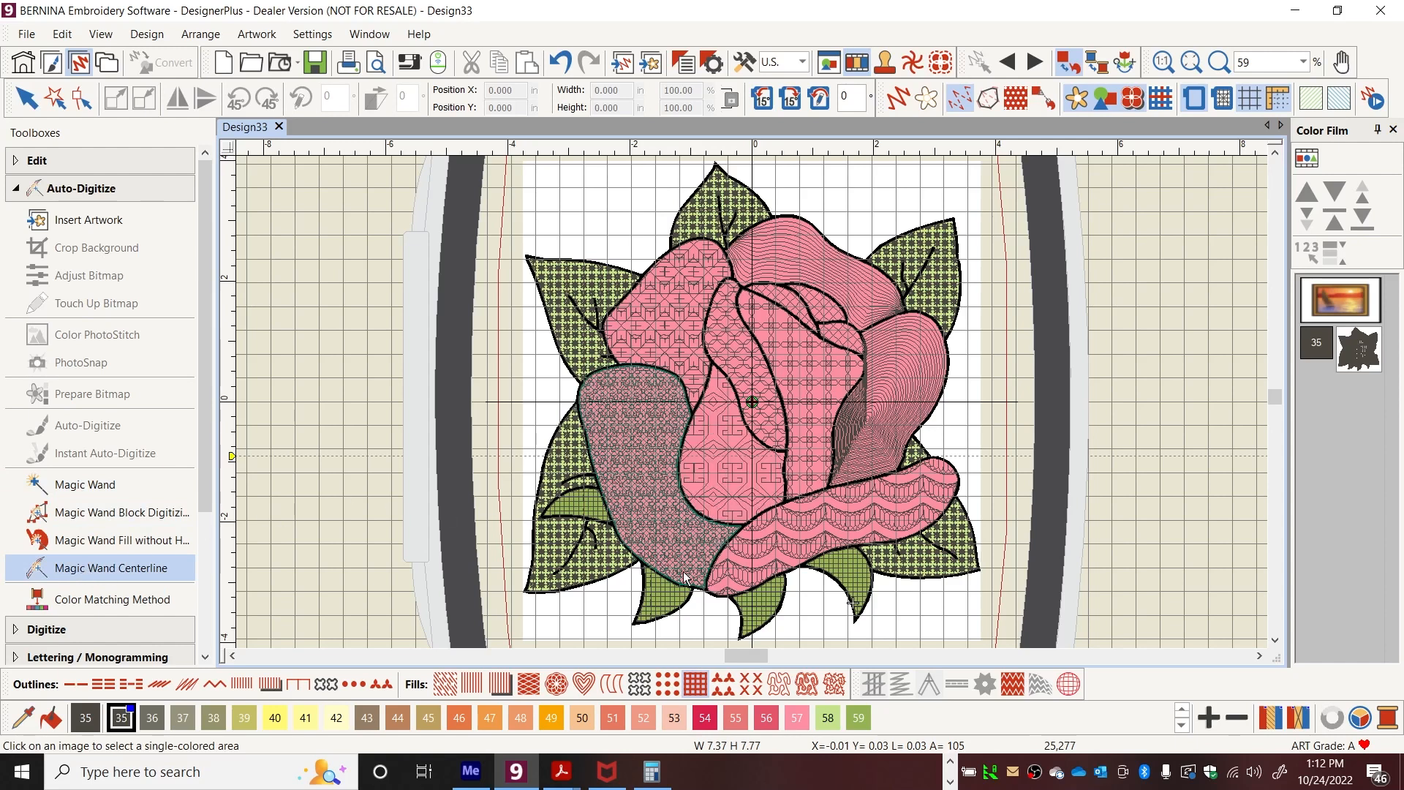
{"action": "left_click", "coordinate": [641, 328]}
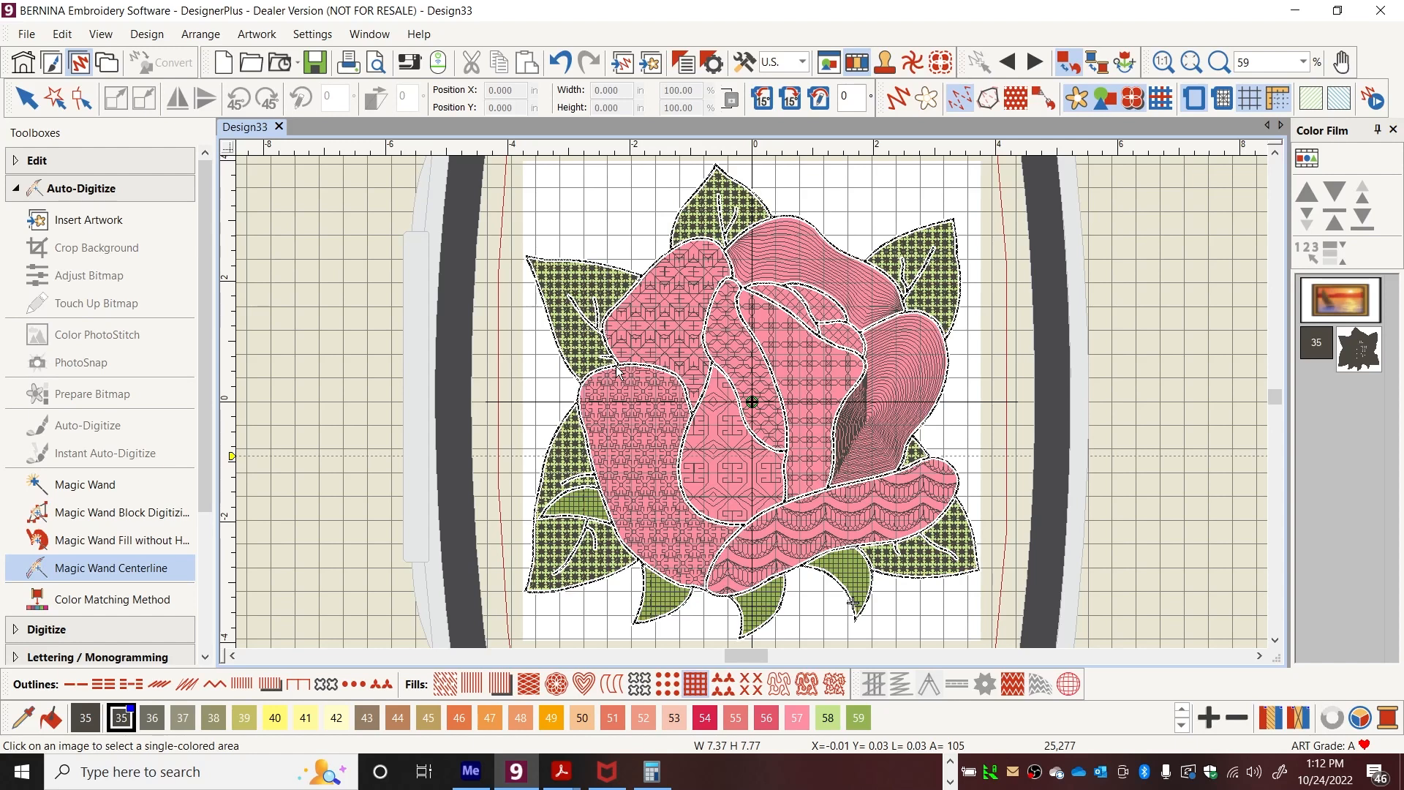
{"action": "left_click", "coordinate": [852, 601]}
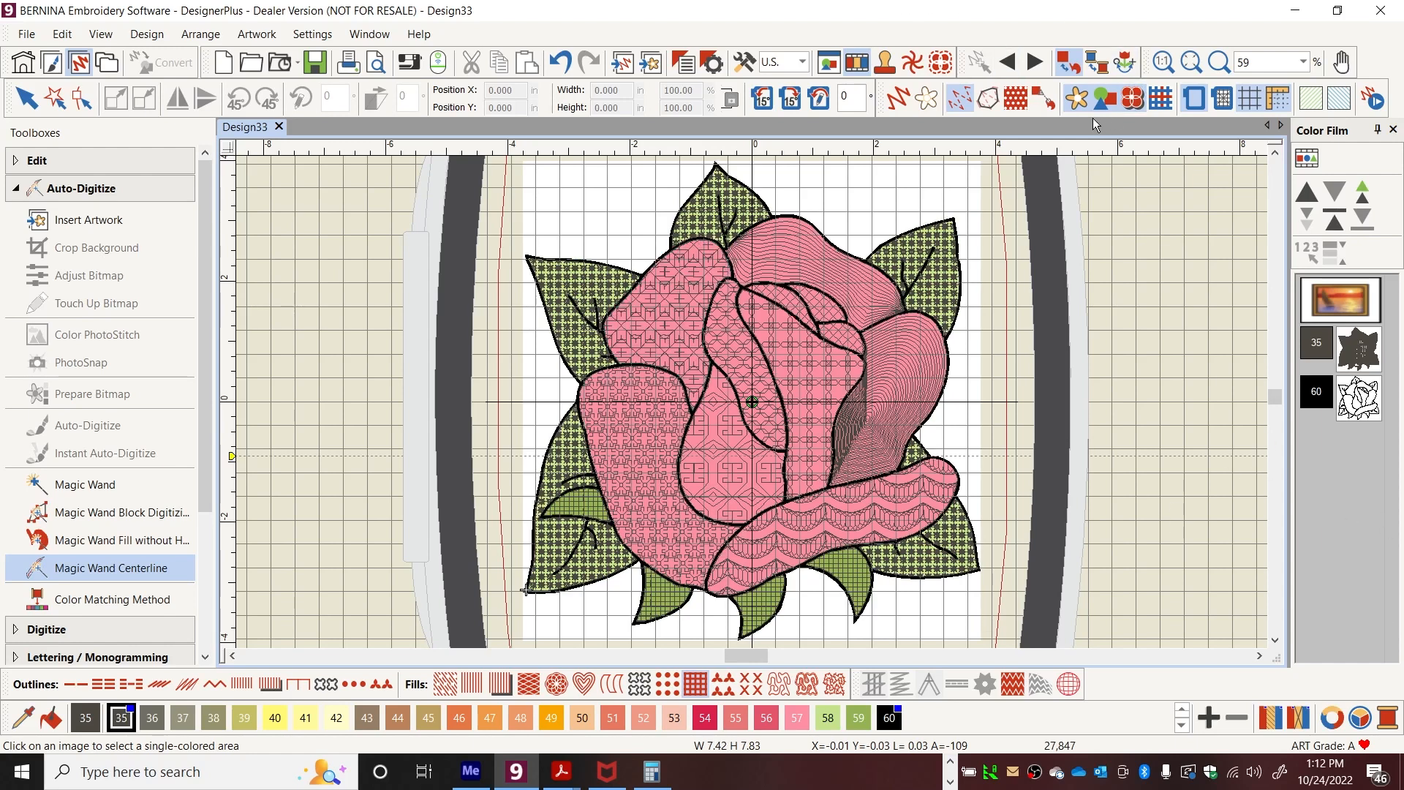
Hide the artwork and copy the black centerline outline into a new blank design.
{"action": "left_click", "coordinate": [1077, 98]}
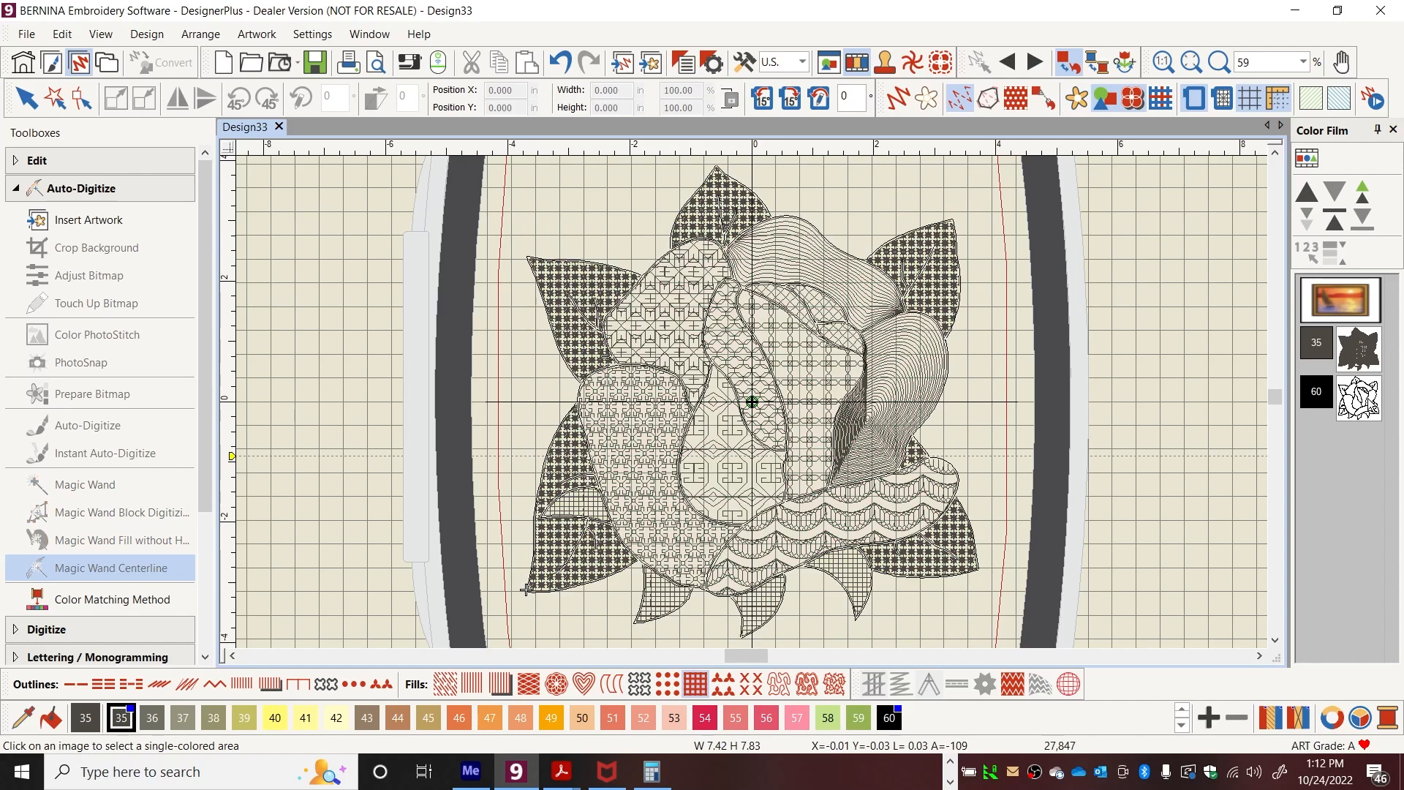
{"action": "key", "text": "Escape"}
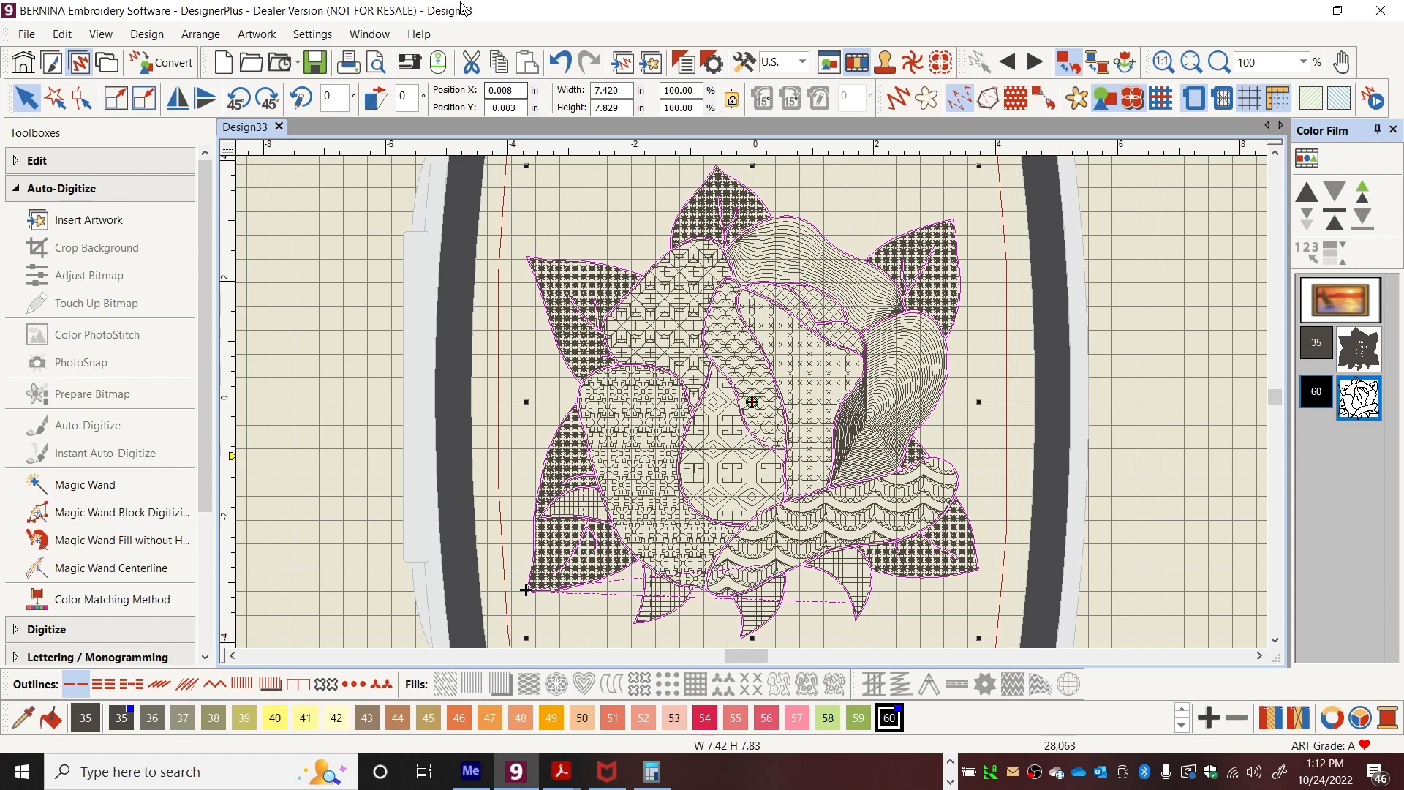
{"action": "left_click", "coordinate": [496, 73]}
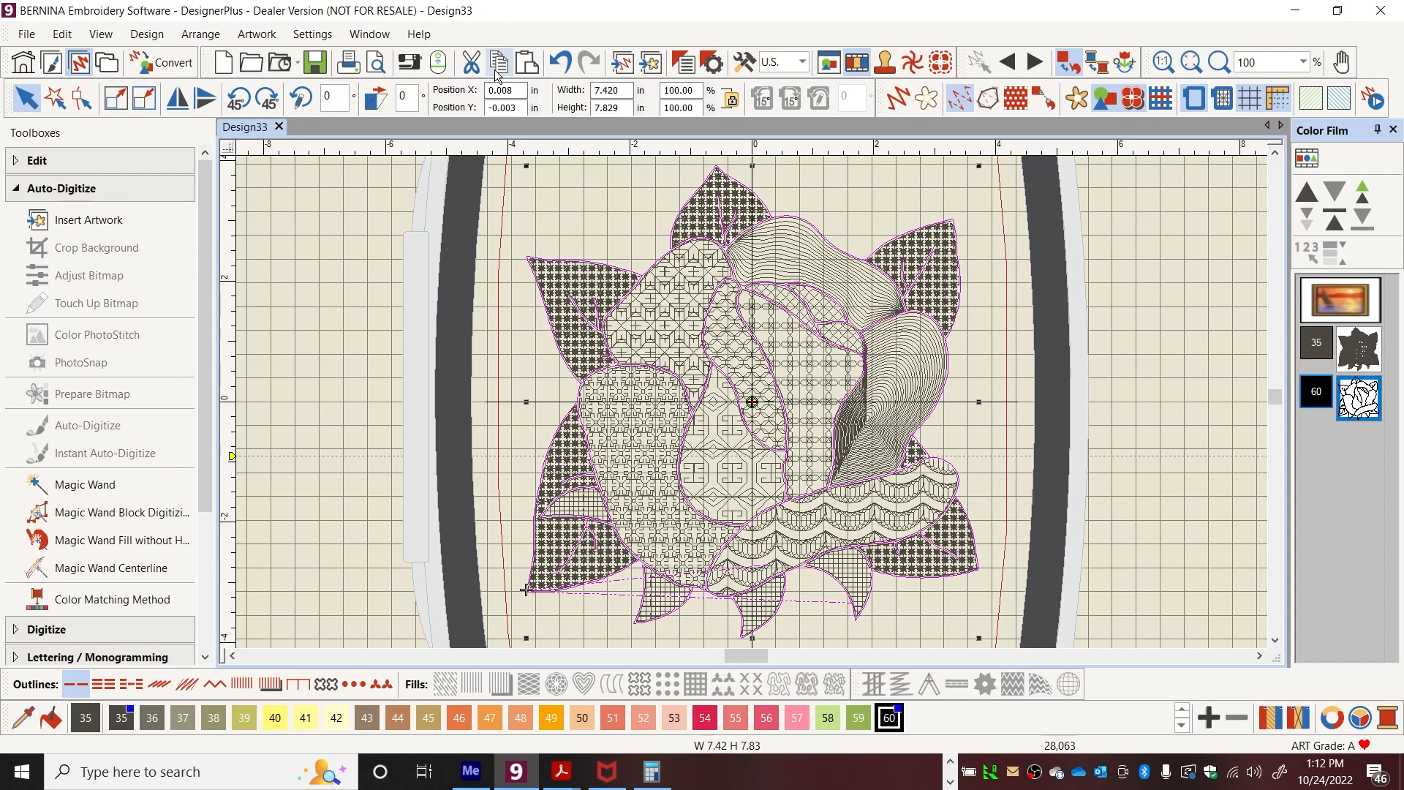
{"action": "left_click", "coordinate": [219, 65]}
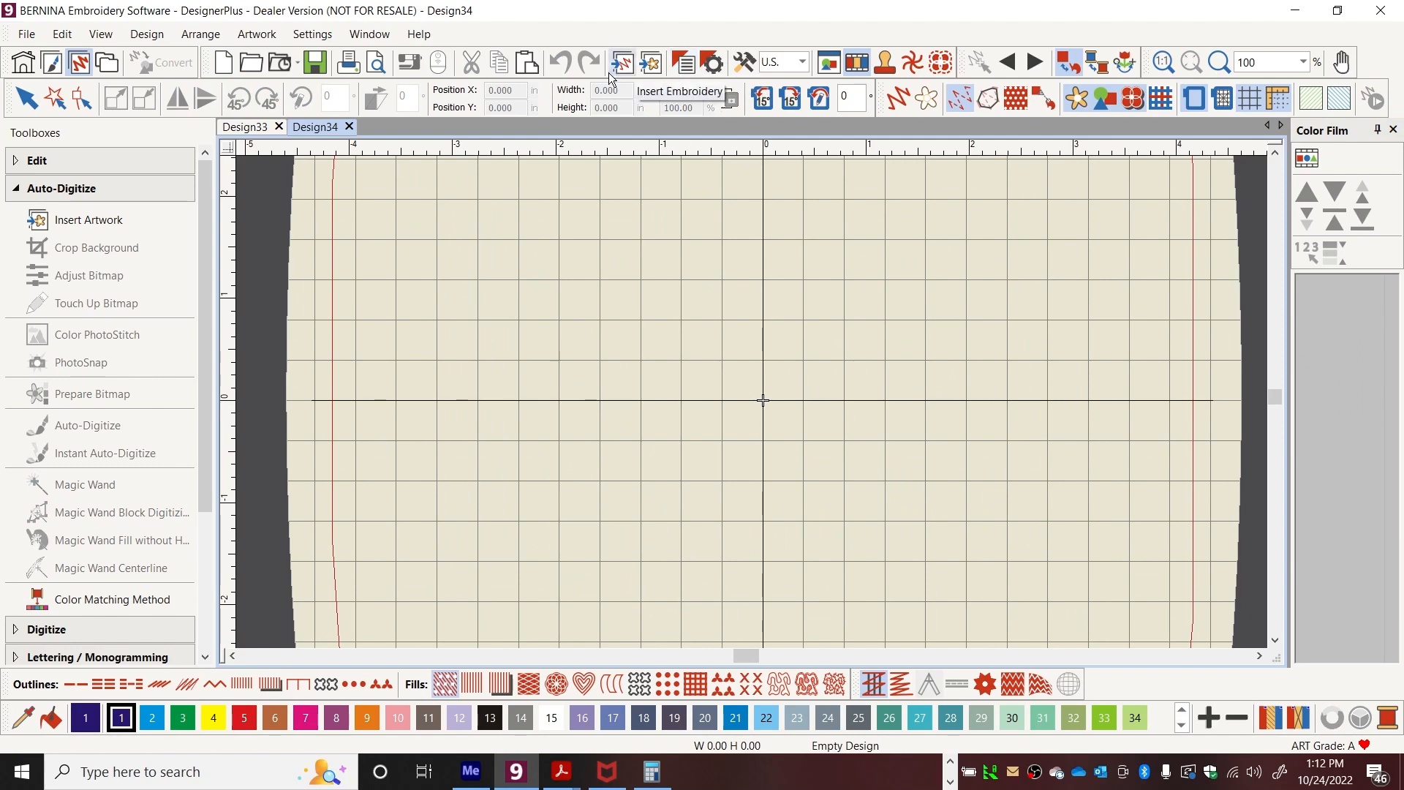
{"action": "left_click", "coordinate": [531, 67]}
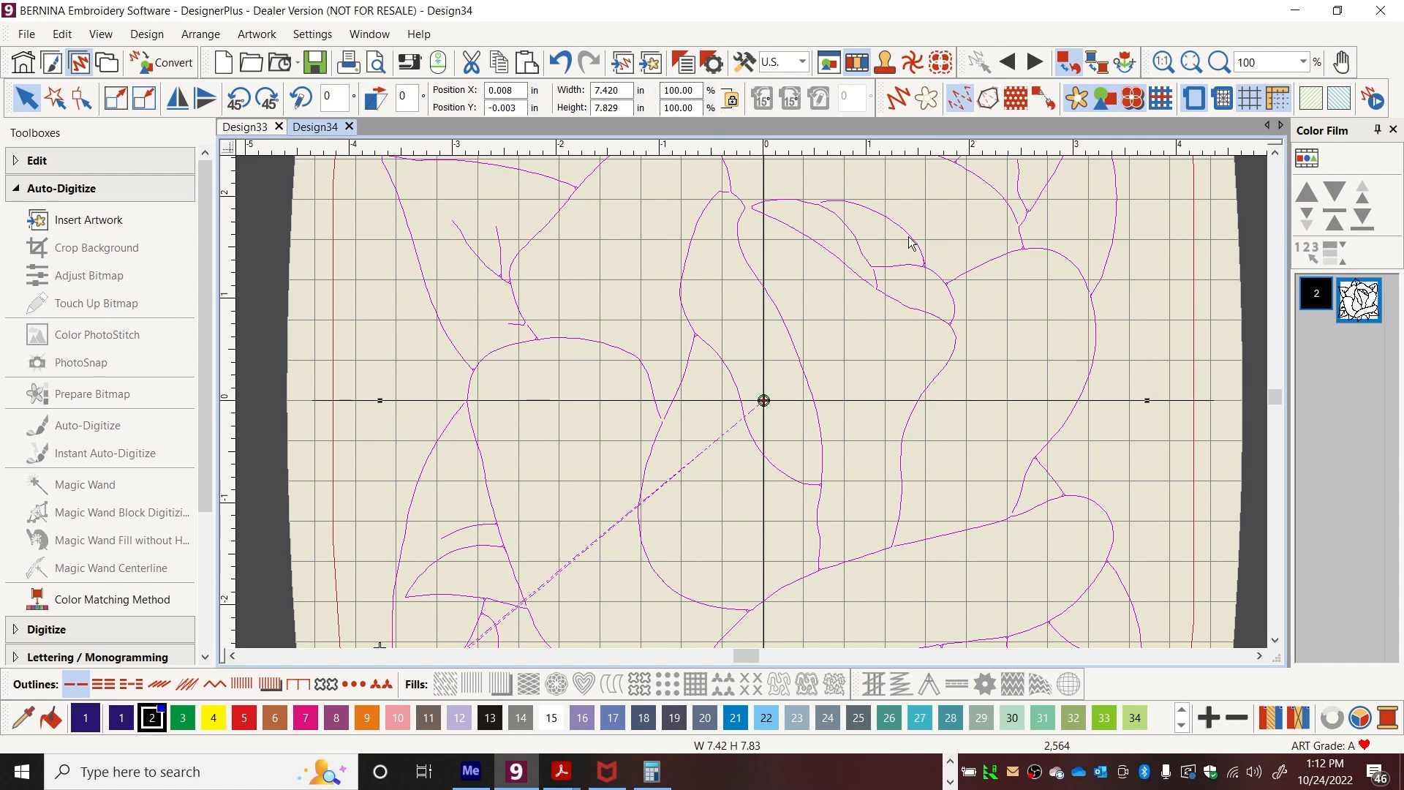
Reshape the outline to close the gap where the lower left petal meets the central petal.
{"action": "left_click", "coordinate": [1219, 62]}
{"action": "left_click_drag", "start_coordinate": [613, 378], "coordinate": [686, 447]}
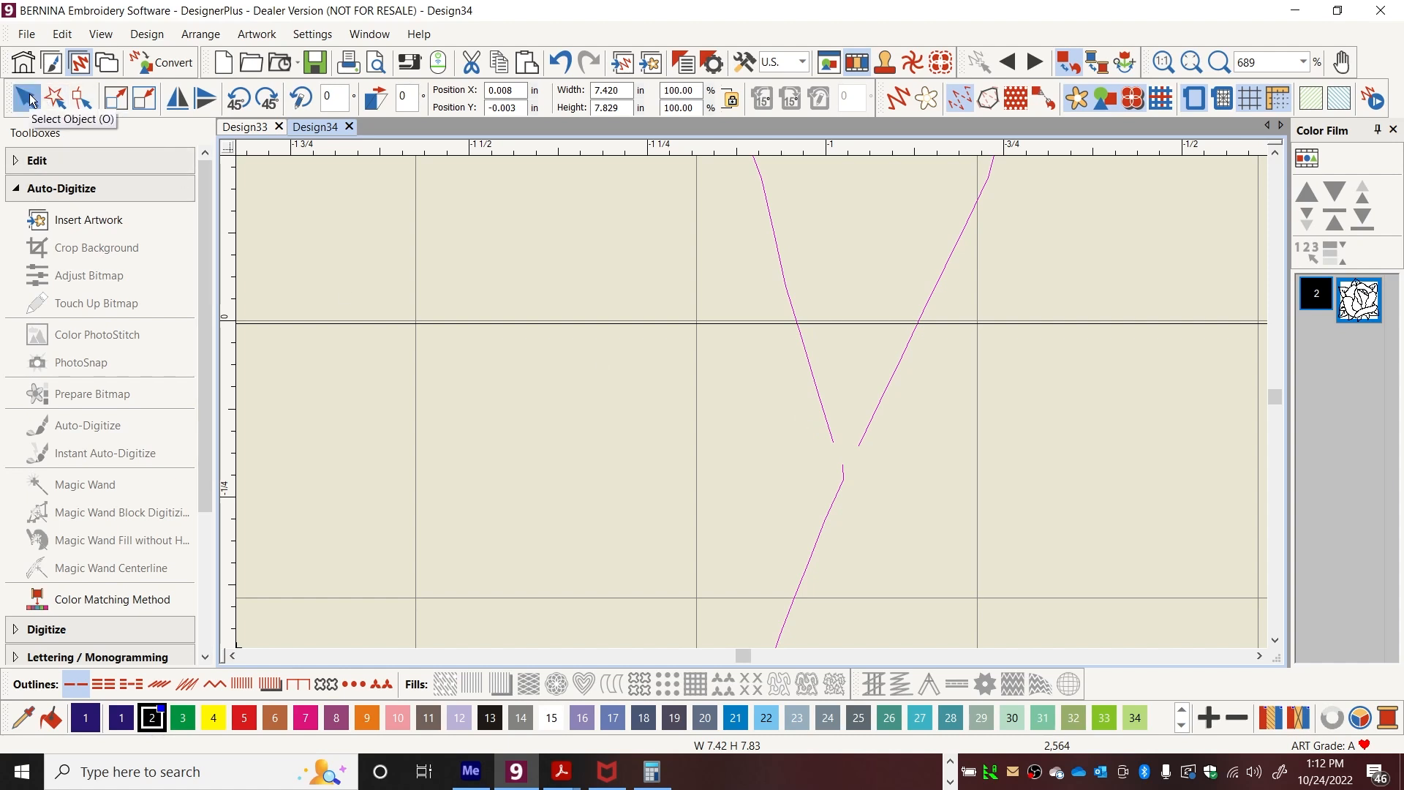
{"action": "left_click", "coordinate": [82, 97]}
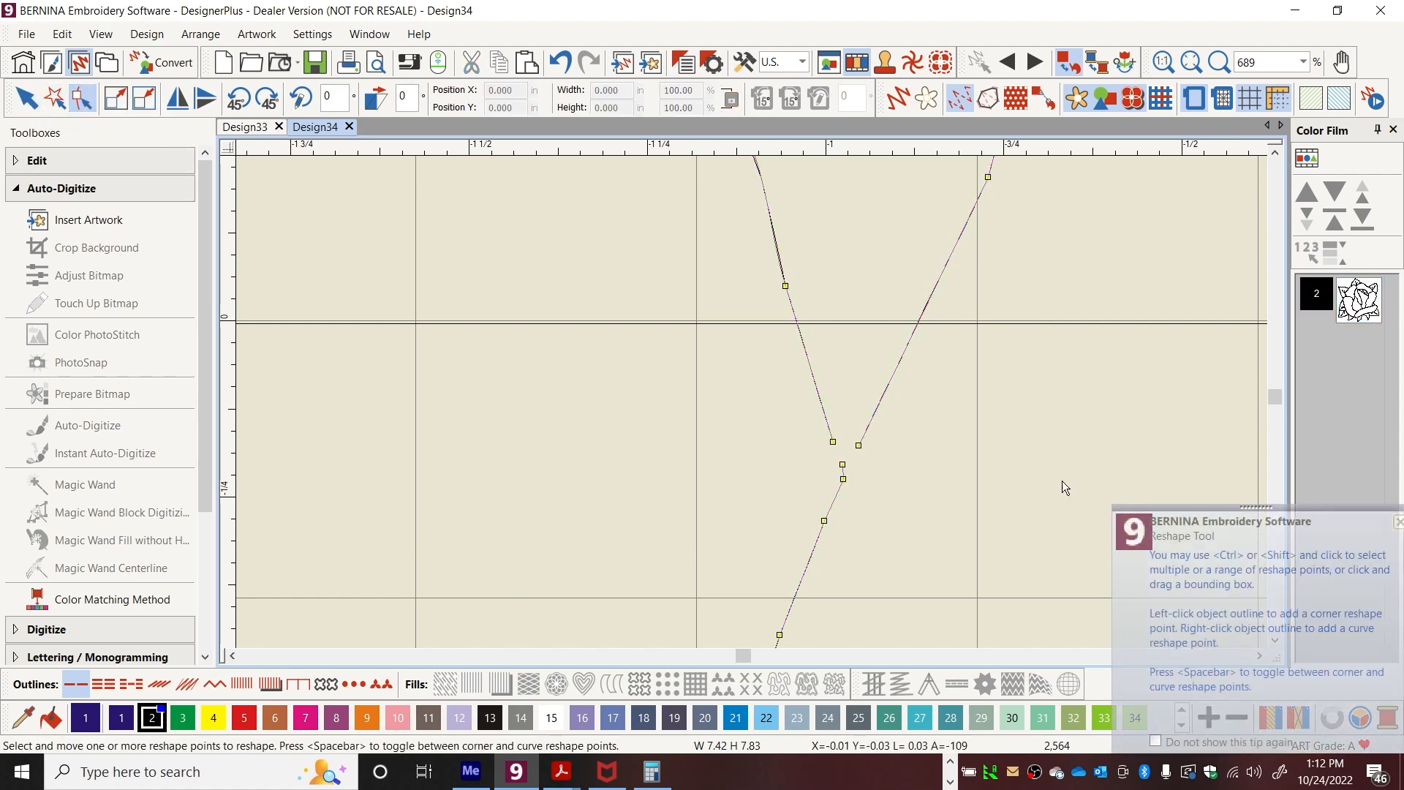
{"action": "mouse_move", "coordinate": [842, 465]}
{"action": "left_mouse_down"}
{"action": "mouse_move", "coordinate": [857, 446]}
{"action": "mouse_move", "coordinate": [853, 463]}
{"action": "left_mouse_up"}
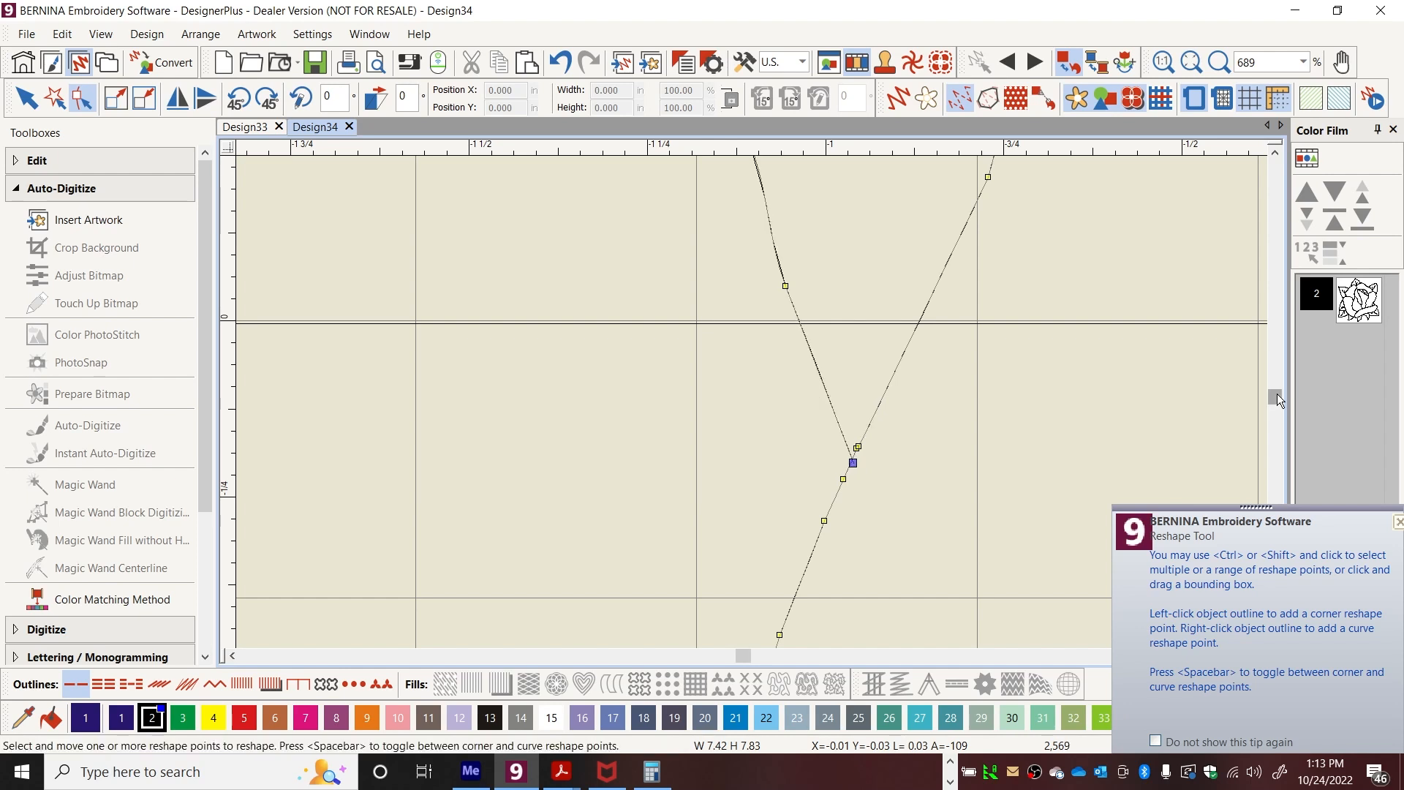
Join the loose outline ends at both junctions where the top leaf meets the upper petals.
{"action": "scroll", "coordinate": [1277, 393], "scroll_direction": "up", "scroll_amount": 5}
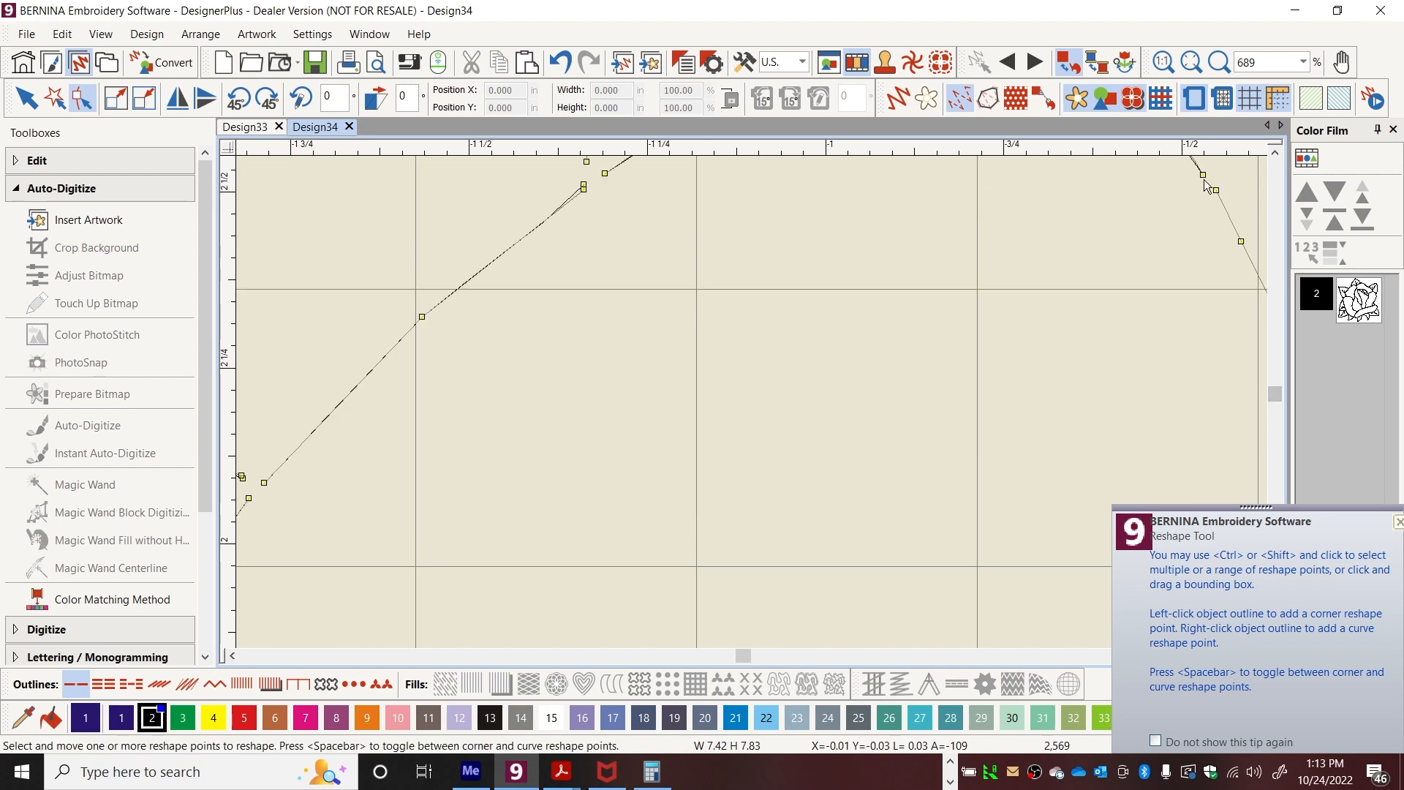
{"action": "left_click_drag", "start_coordinate": [1214, 188], "coordinate": [984, 298]}
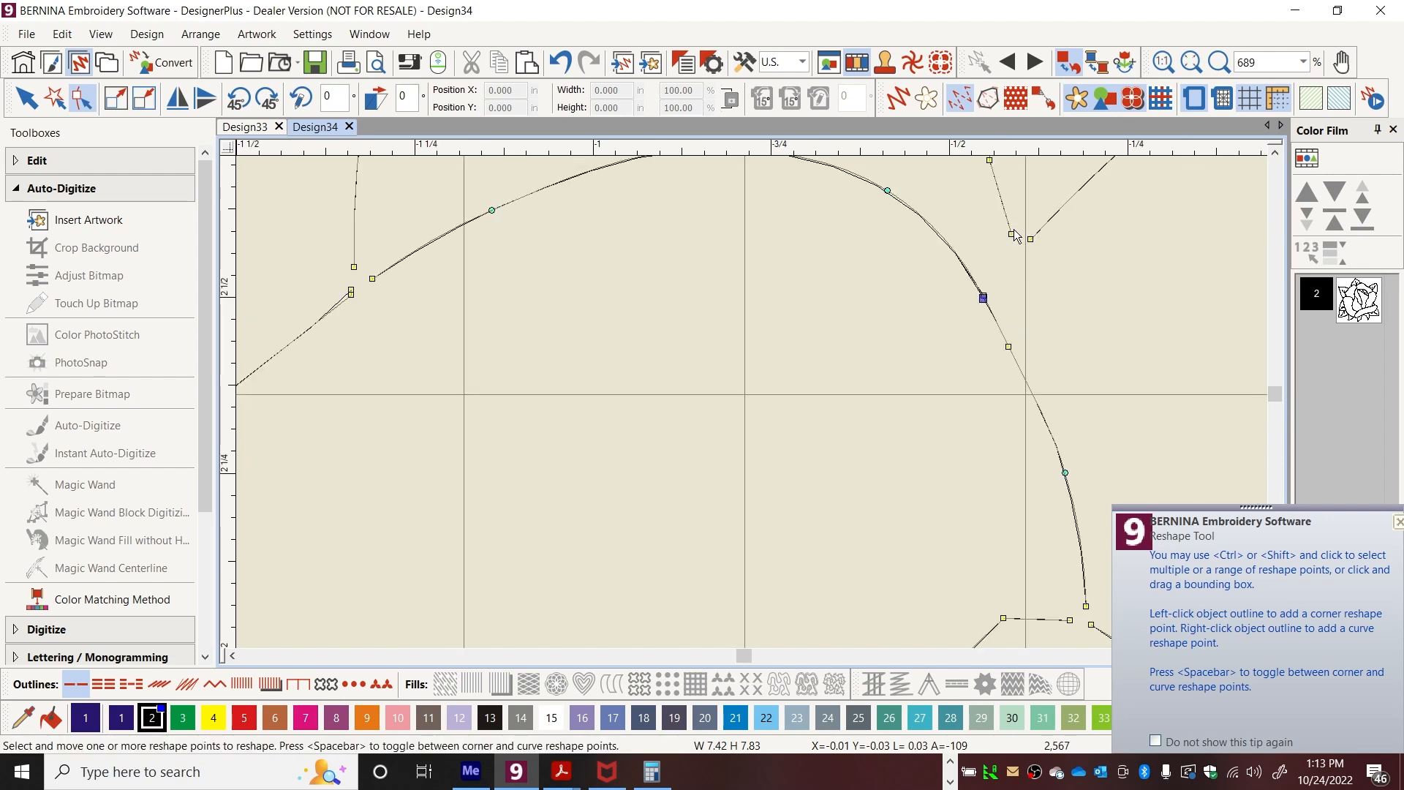
{"action": "left_click_drag", "start_coordinate": [1013, 232], "coordinate": [984, 299]}
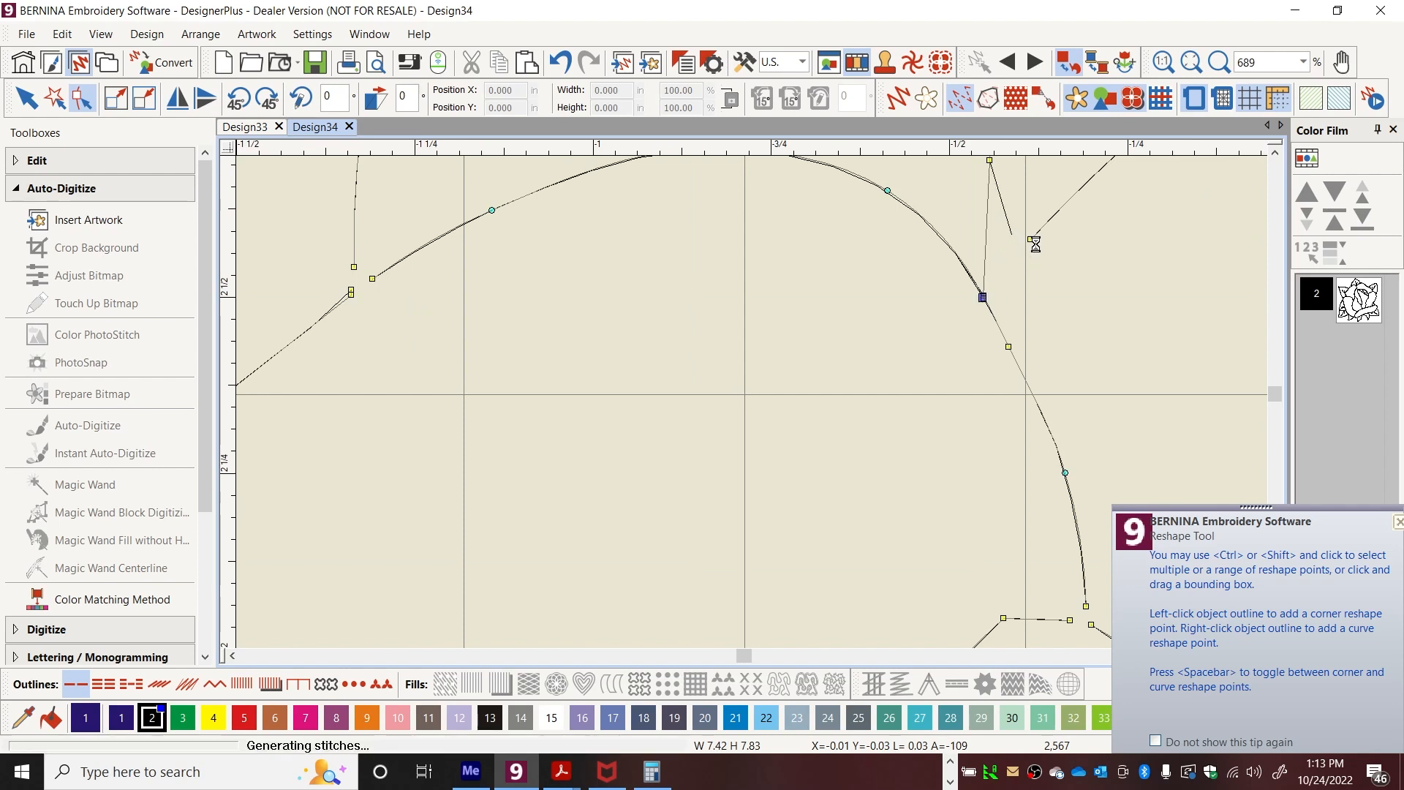
{"action": "left_click_drag", "start_coordinate": [1031, 239], "coordinate": [981, 297]}
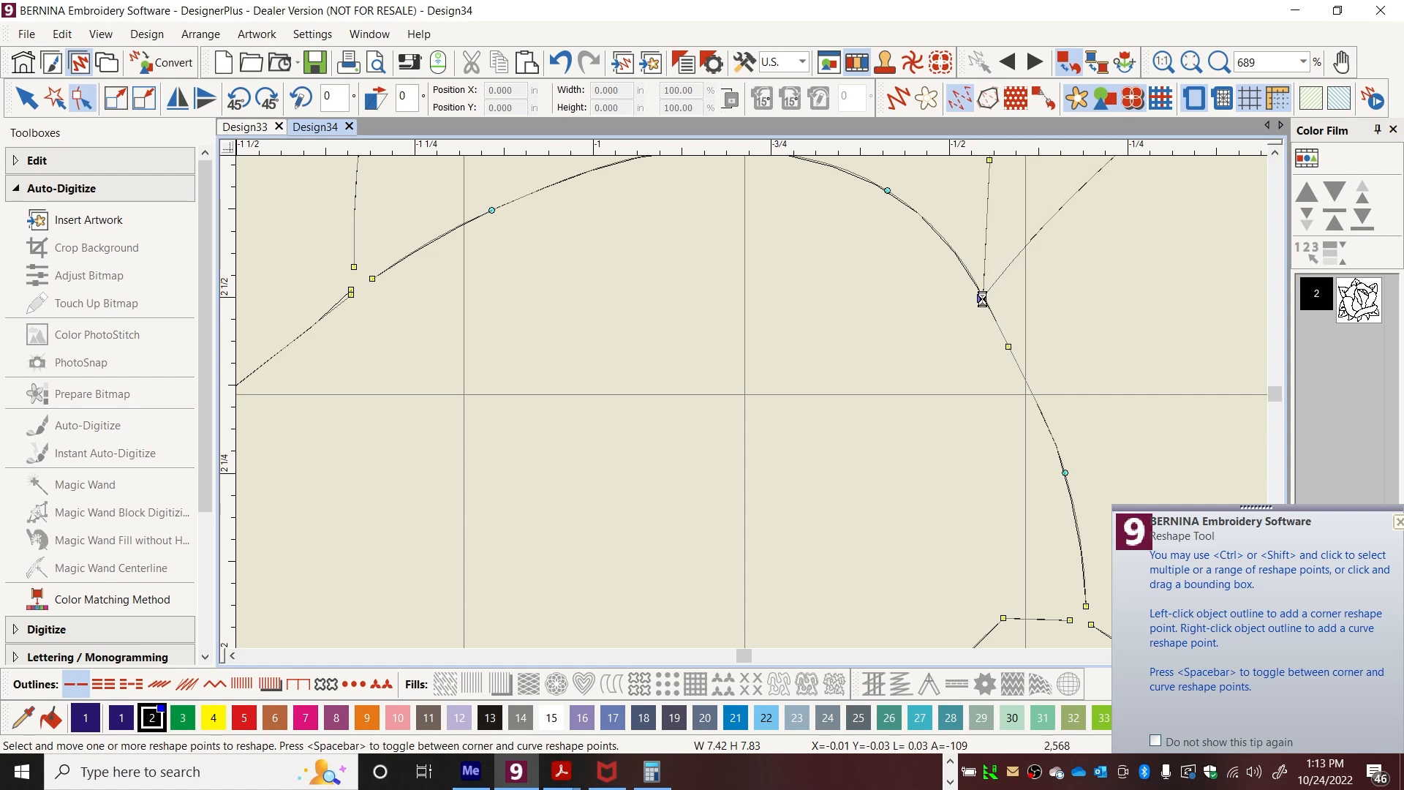
{"action": "left_click", "coordinate": [372, 278]}
{"action": "left_click", "coordinate": [351, 294]}
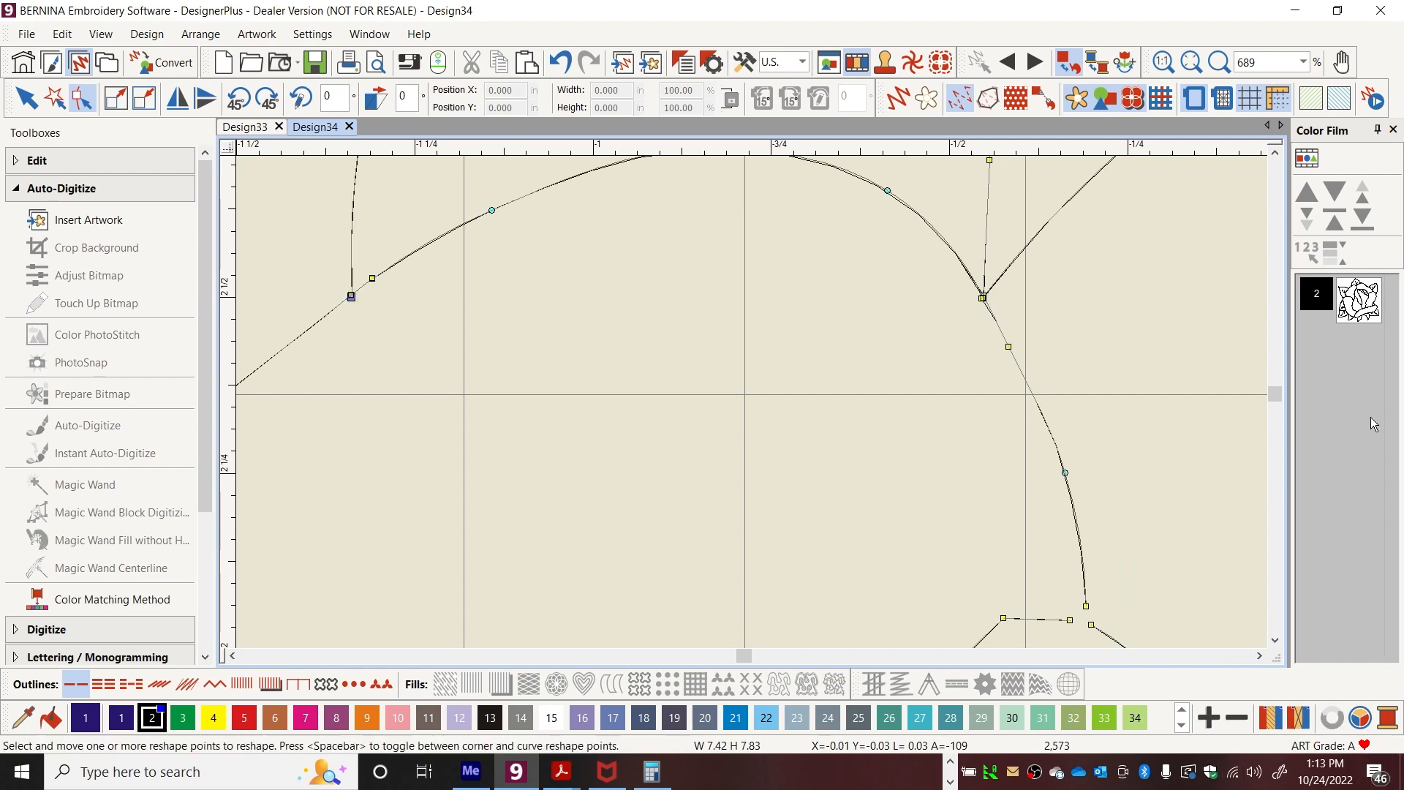
Join the loose ends of the vein lines inside the top leaf at their common junction.
{"action": "left_click", "coordinate": [1275, 152]}
{"action": "left_click", "coordinate": [1275, 151]}
{"action": "left_click", "coordinate": [1275, 152]}
{"action": "left_click", "coordinate": [1274, 152]}
{"action": "left_click", "coordinate": [1274, 152]}
{"action": "left_click", "coordinate": [1275, 151]}
{"action": "left_click", "coordinate": [1274, 151]}
{"action": "left_click_drag", "start_coordinate": [974, 476], "coordinate": [987, 497]}
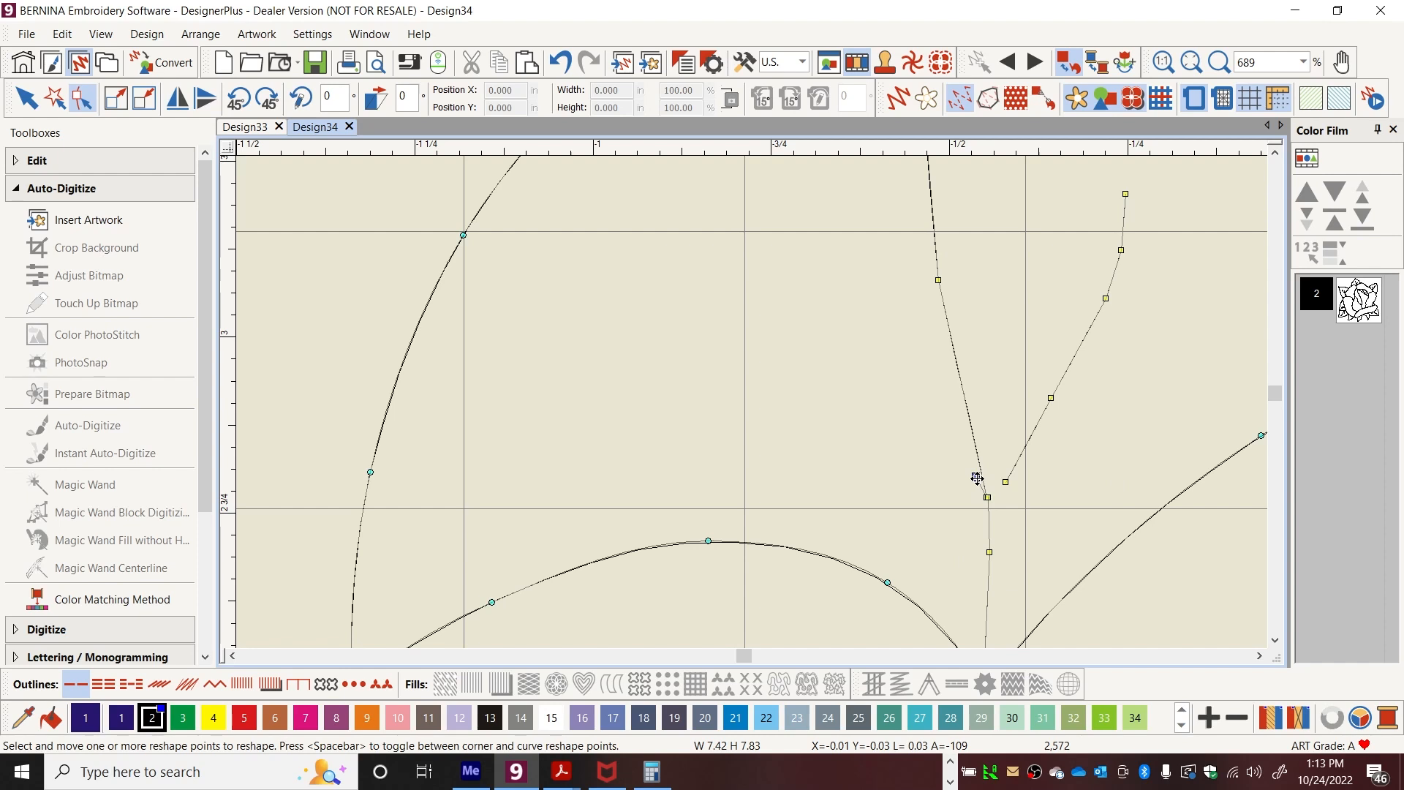
{"action": "left_click", "coordinate": [982, 476]}
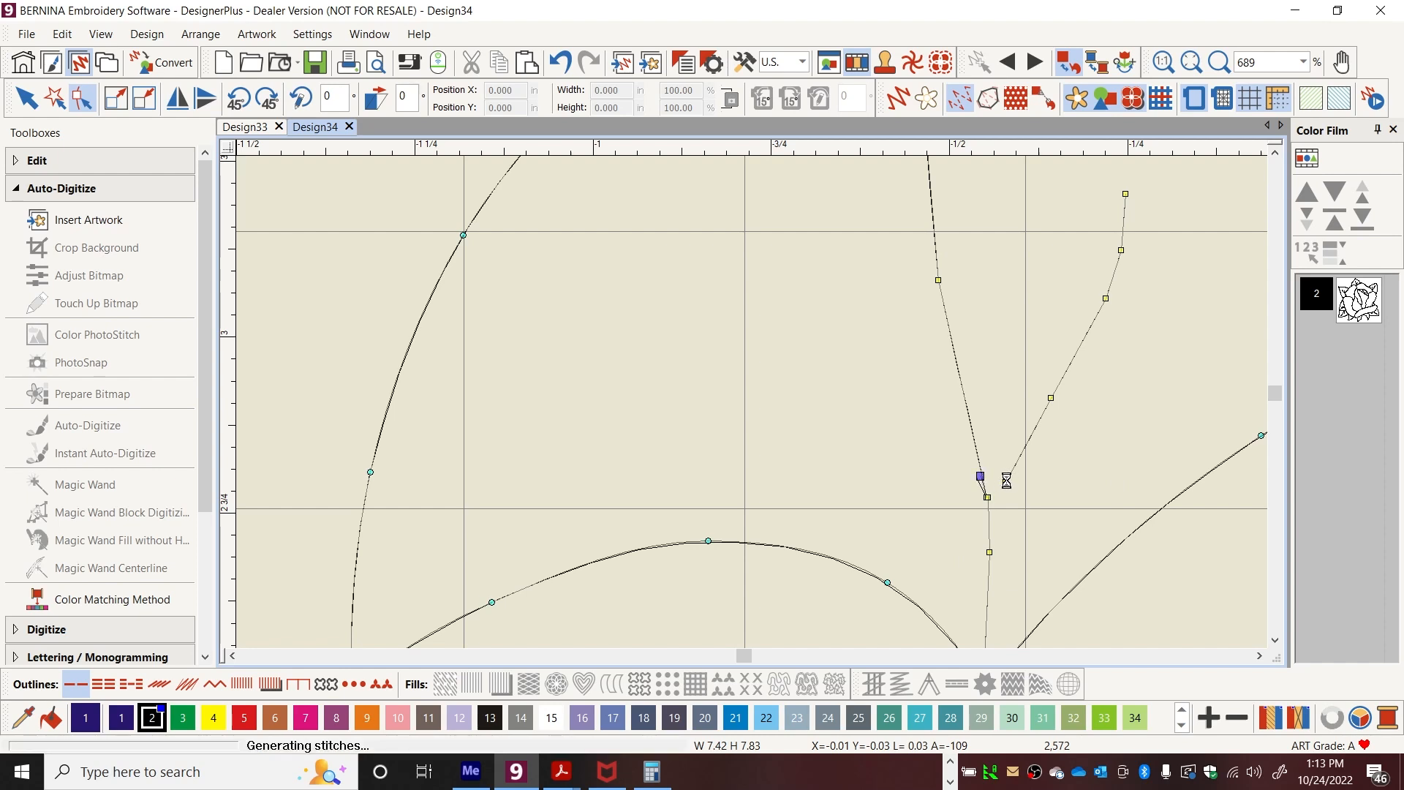
{"action": "left_click_drag", "start_coordinate": [1007, 485], "coordinate": [986, 497]}
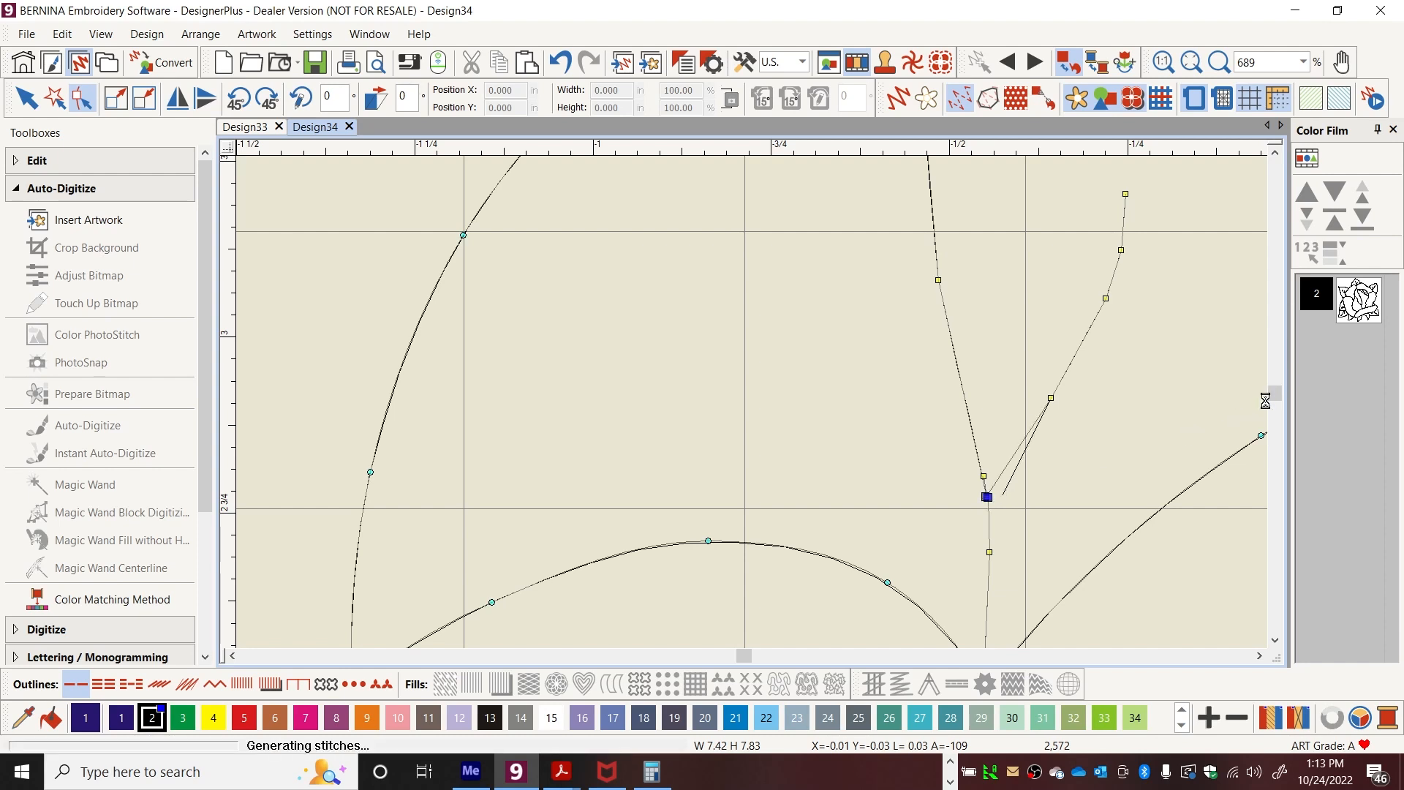
Merge the two neighboring reshape points at the tip of the upper right leaf.
{"action": "left_click_drag", "start_coordinate": [1274, 399], "coordinate": [1269, 379]}
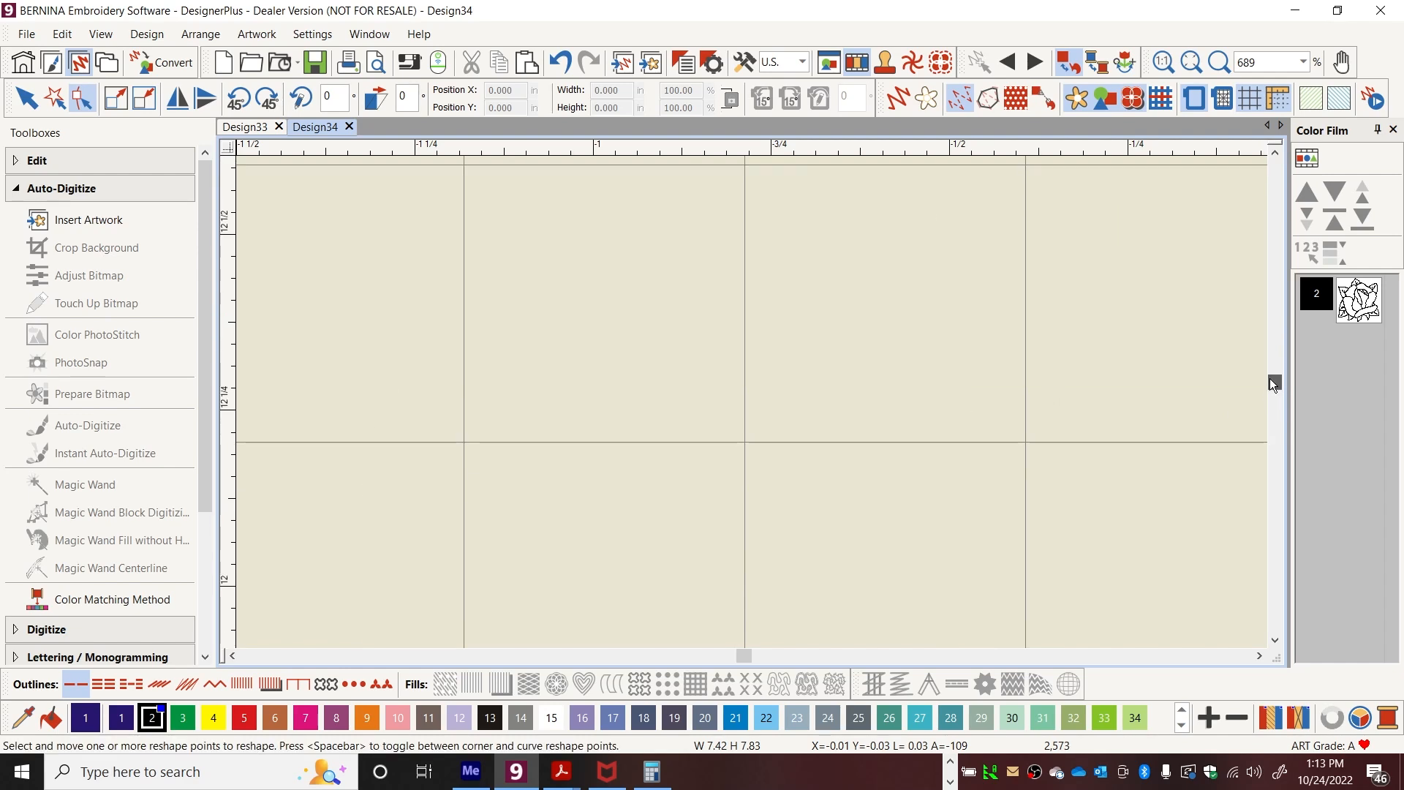
{"action": "left_click", "coordinate": [1191, 63]}
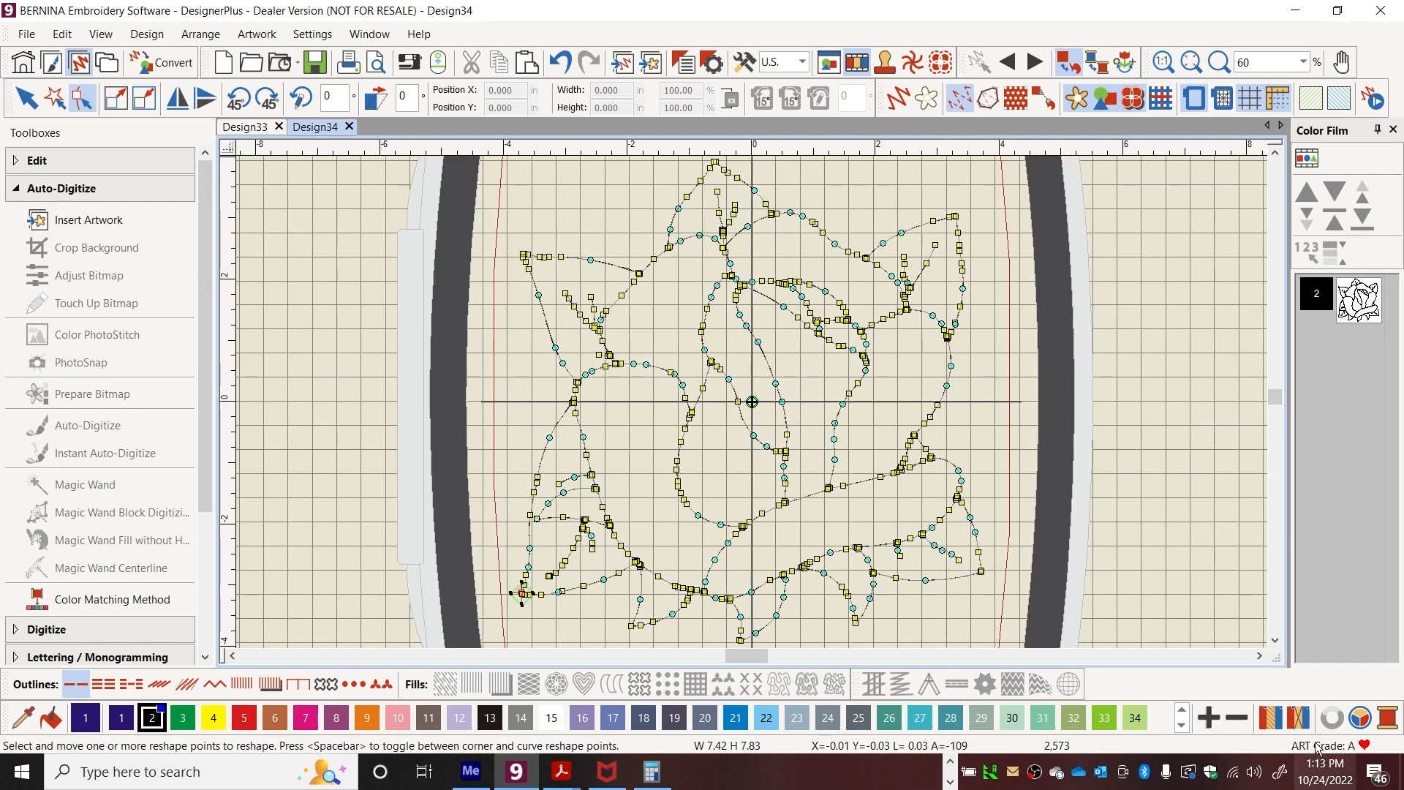
{"action": "left_click", "coordinate": [1220, 63]}
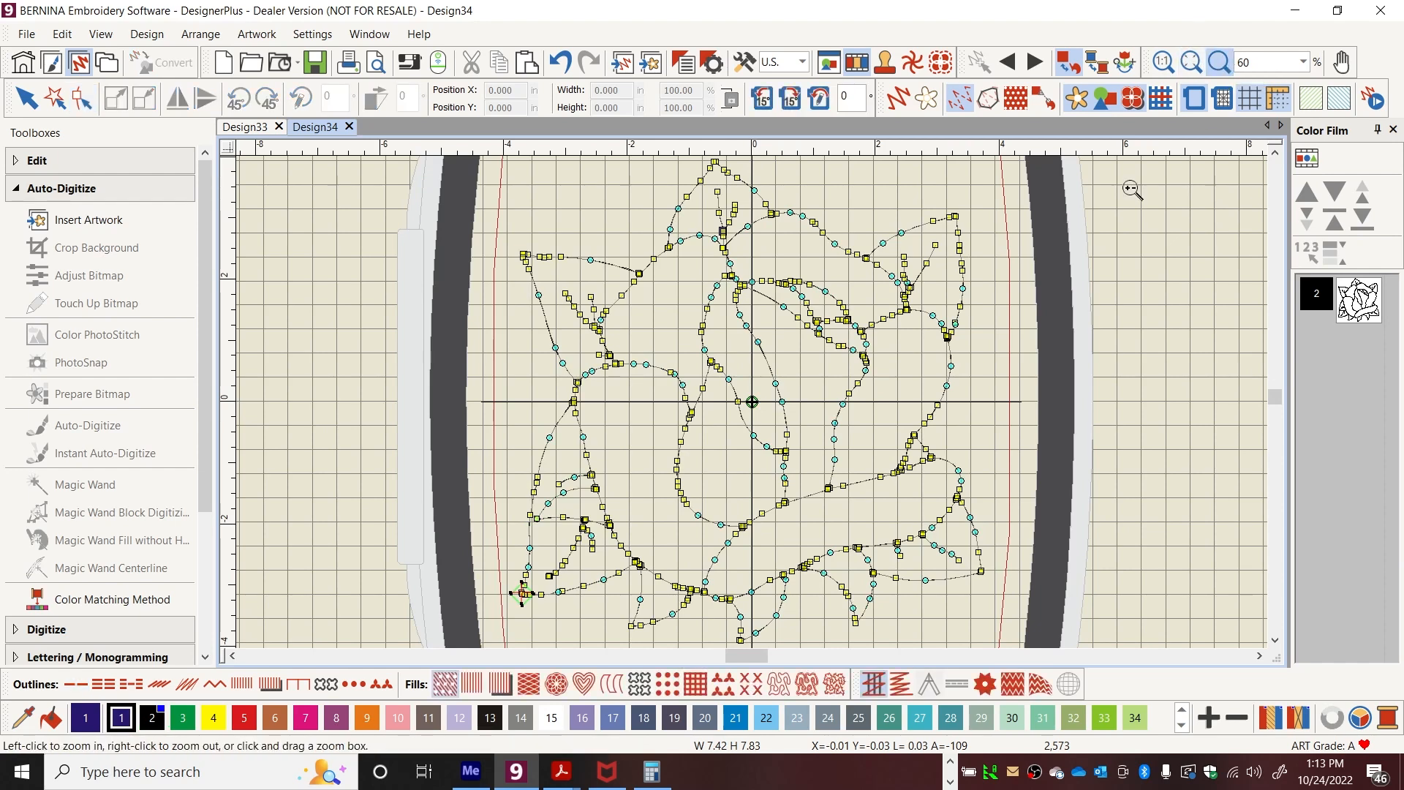
{"action": "left_click_drag", "start_coordinate": [933, 187], "coordinate": [975, 261]}
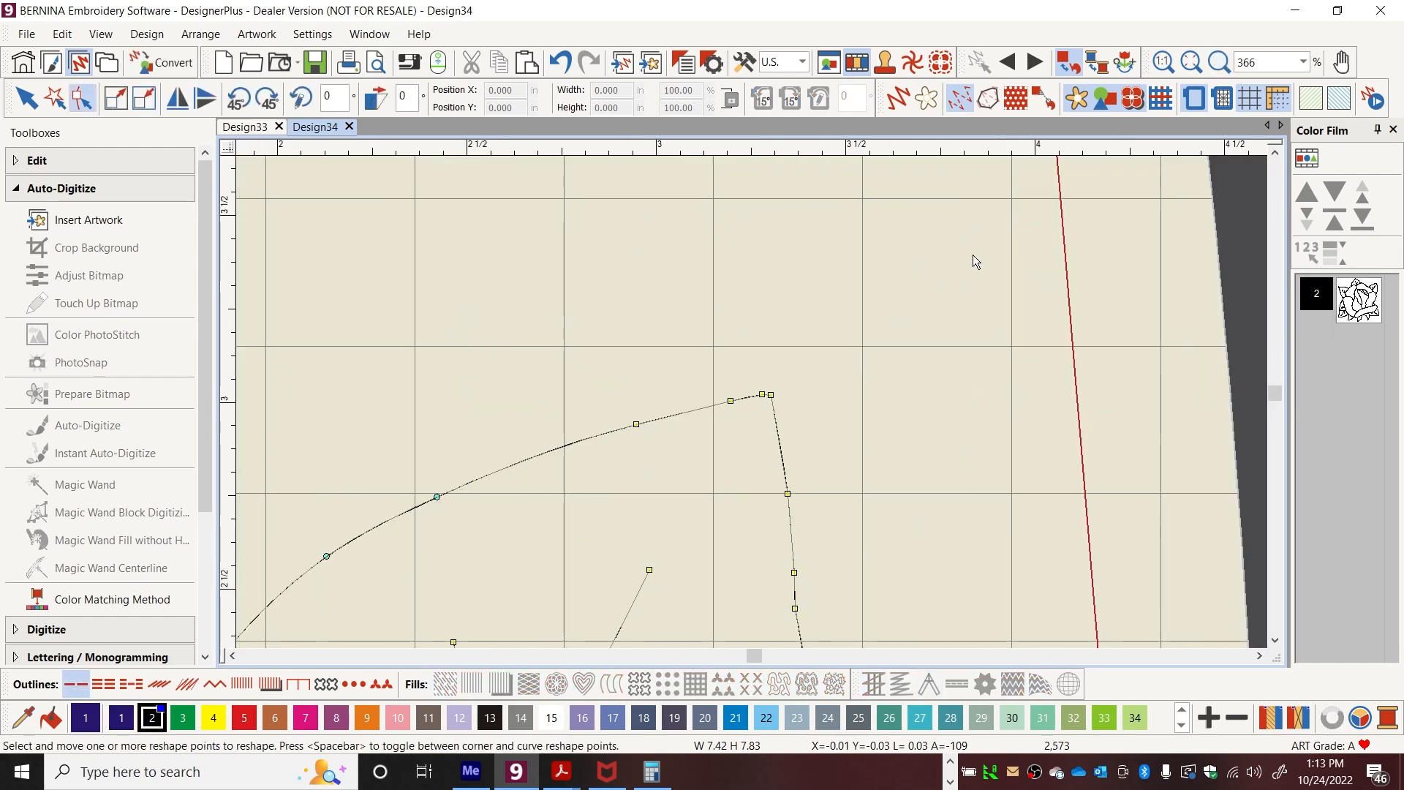
{"action": "left_click", "coordinate": [772, 395]}
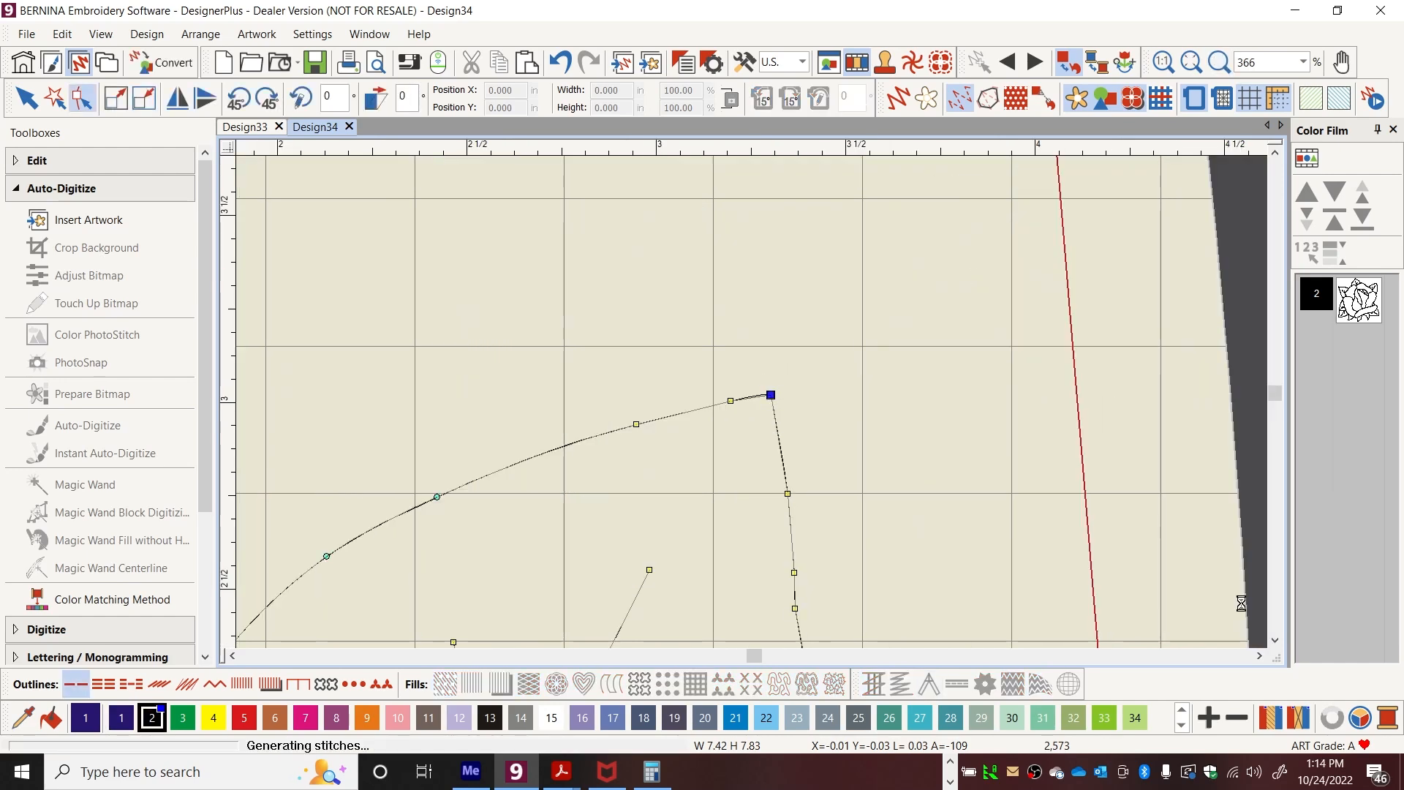
Join the loose outline ends at the upper right leaf's vein base and at its junctions with the right petal.
{"action": "left_click_drag", "start_coordinate": [1276, 642], "coordinate": [1276, 642]}
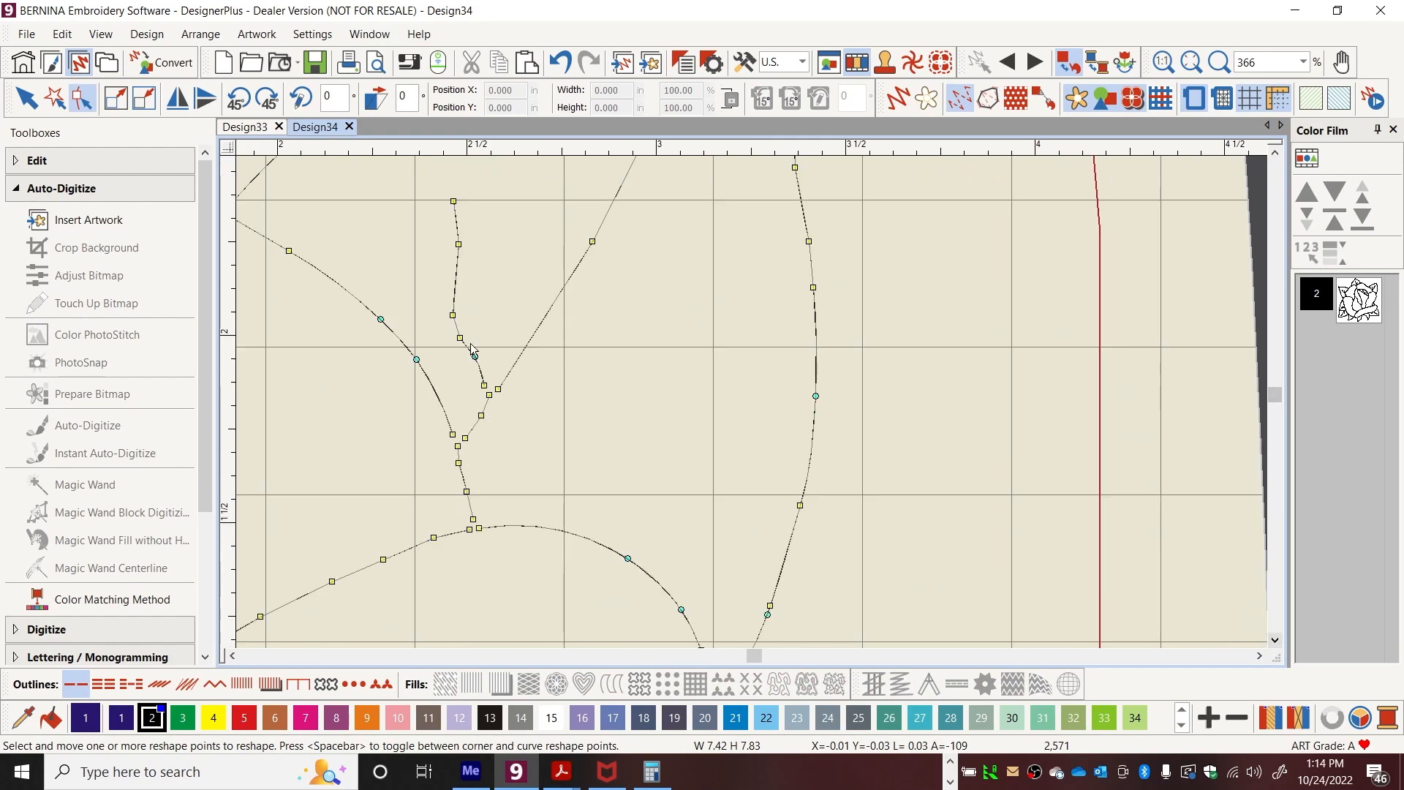
{"action": "left_click_drag", "start_coordinate": [452, 434], "coordinate": [458, 450]}
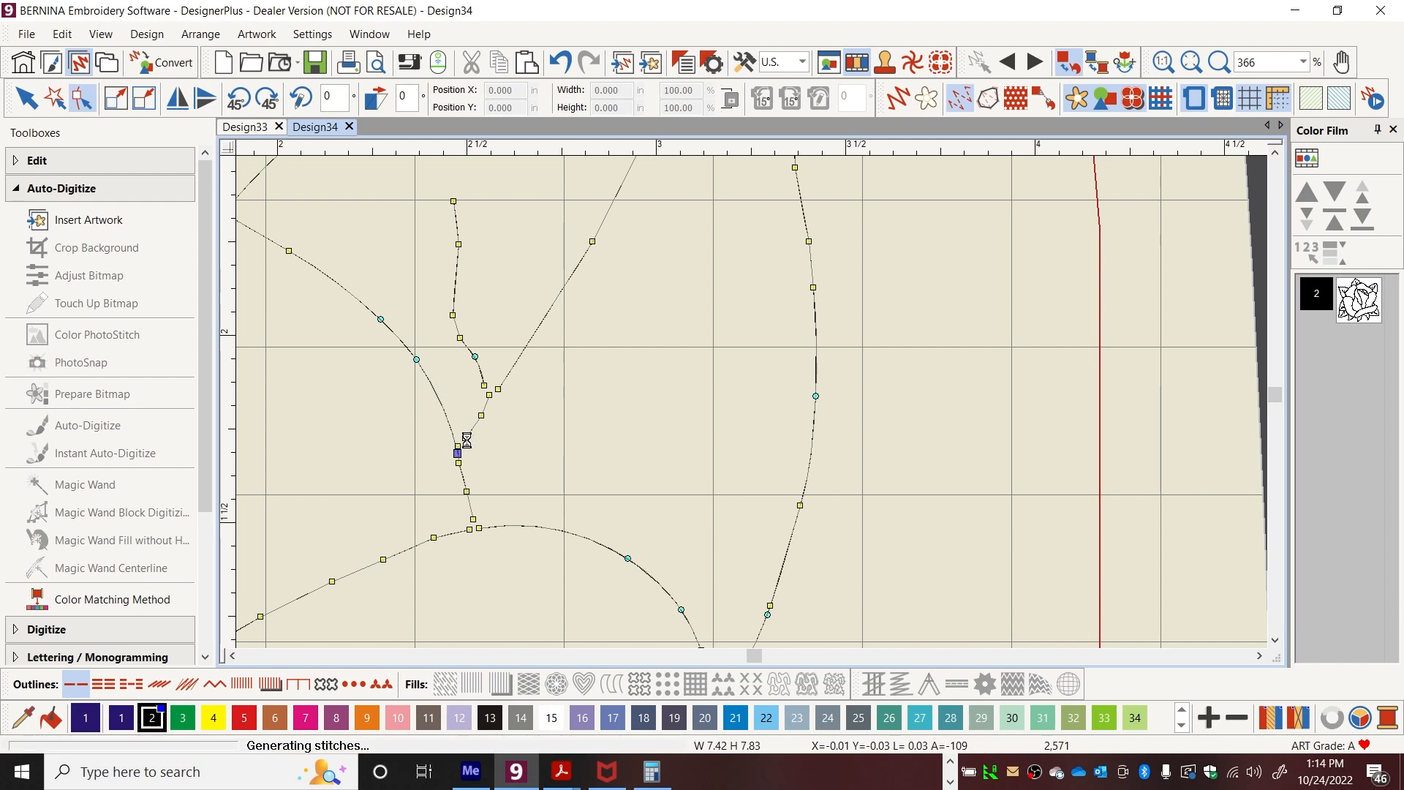
{"action": "left_click_drag", "start_coordinate": [464, 438], "coordinate": [452, 447]}
{"action": "left_click", "coordinate": [1276, 641]}
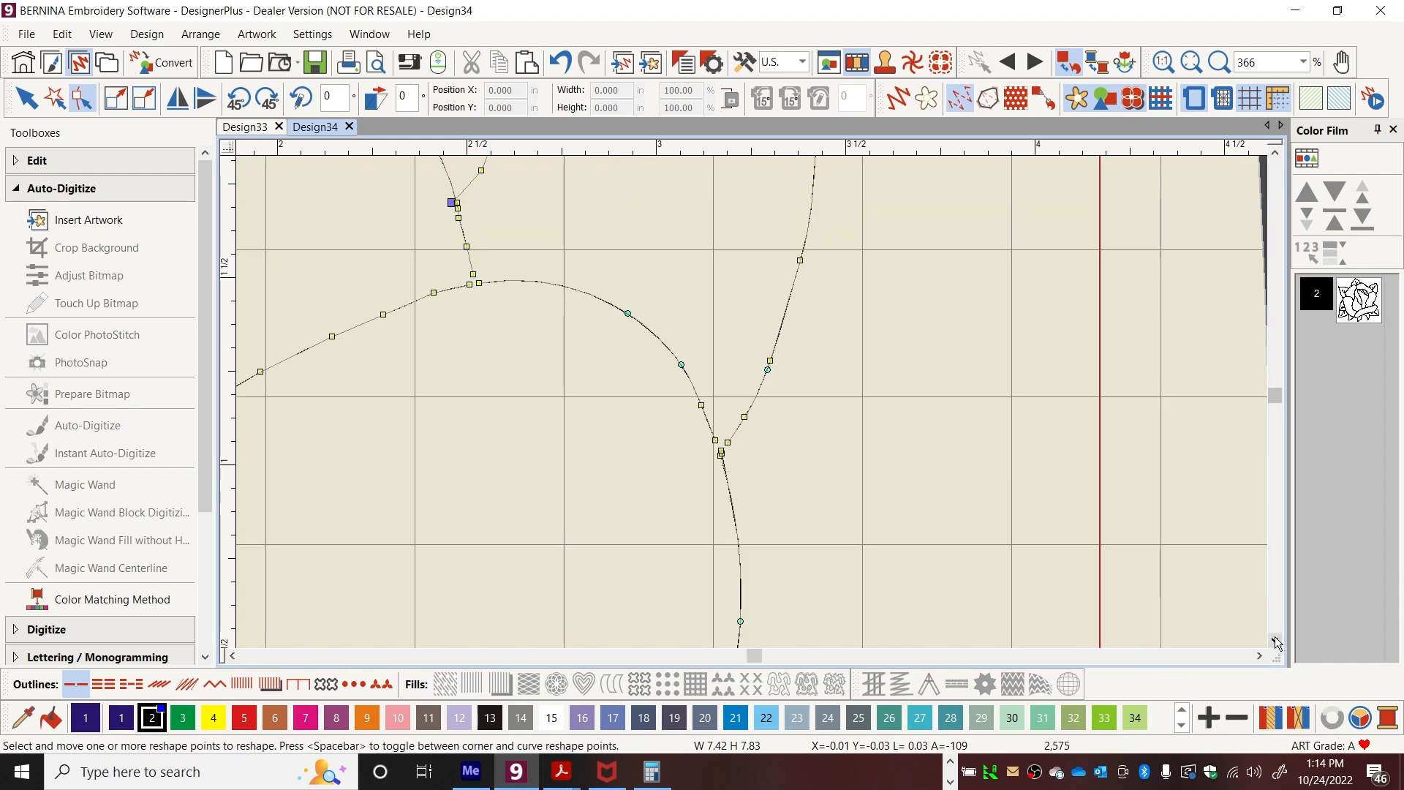
{"action": "mouse_move", "coordinate": [470, 284]}
{"action": "left_mouse_down"}
{"action": "mouse_move", "coordinate": [484, 283]}
{"action": "mouse_move", "coordinate": [470, 290]}
{"action": "left_mouse_up"}
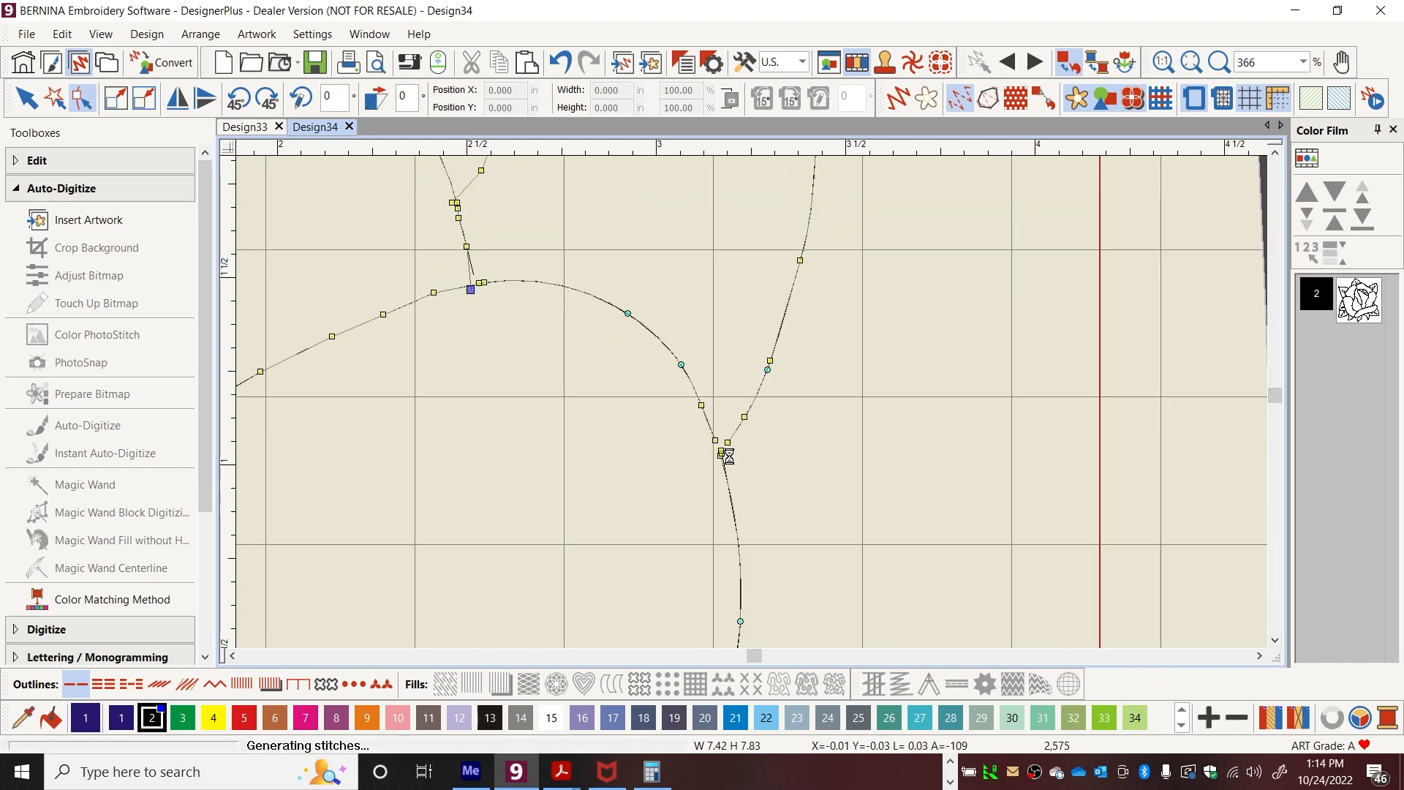
{"action": "left_click_drag", "start_coordinate": [713, 439], "coordinate": [720, 452]}
Close the outline gaps at the lower corners of the small leaf between the right petal and the rolled lower petal.
{"action": "left_click", "coordinate": [1274, 640]}
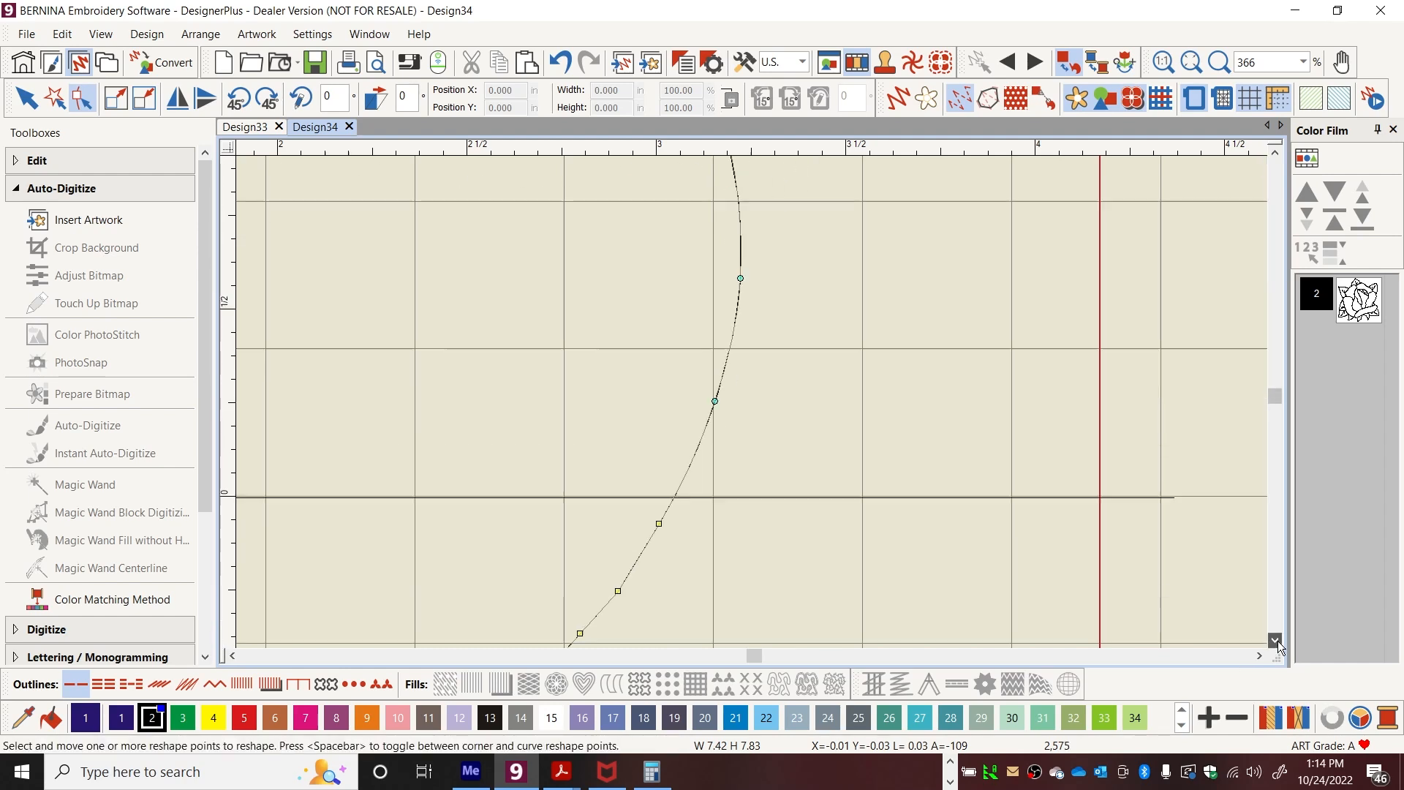
{"action": "left_click_drag", "start_coordinate": [434, 417], "coordinate": [423, 433]}
{"action": "left_click_drag", "start_coordinate": [617, 356], "coordinate": [633, 353]}
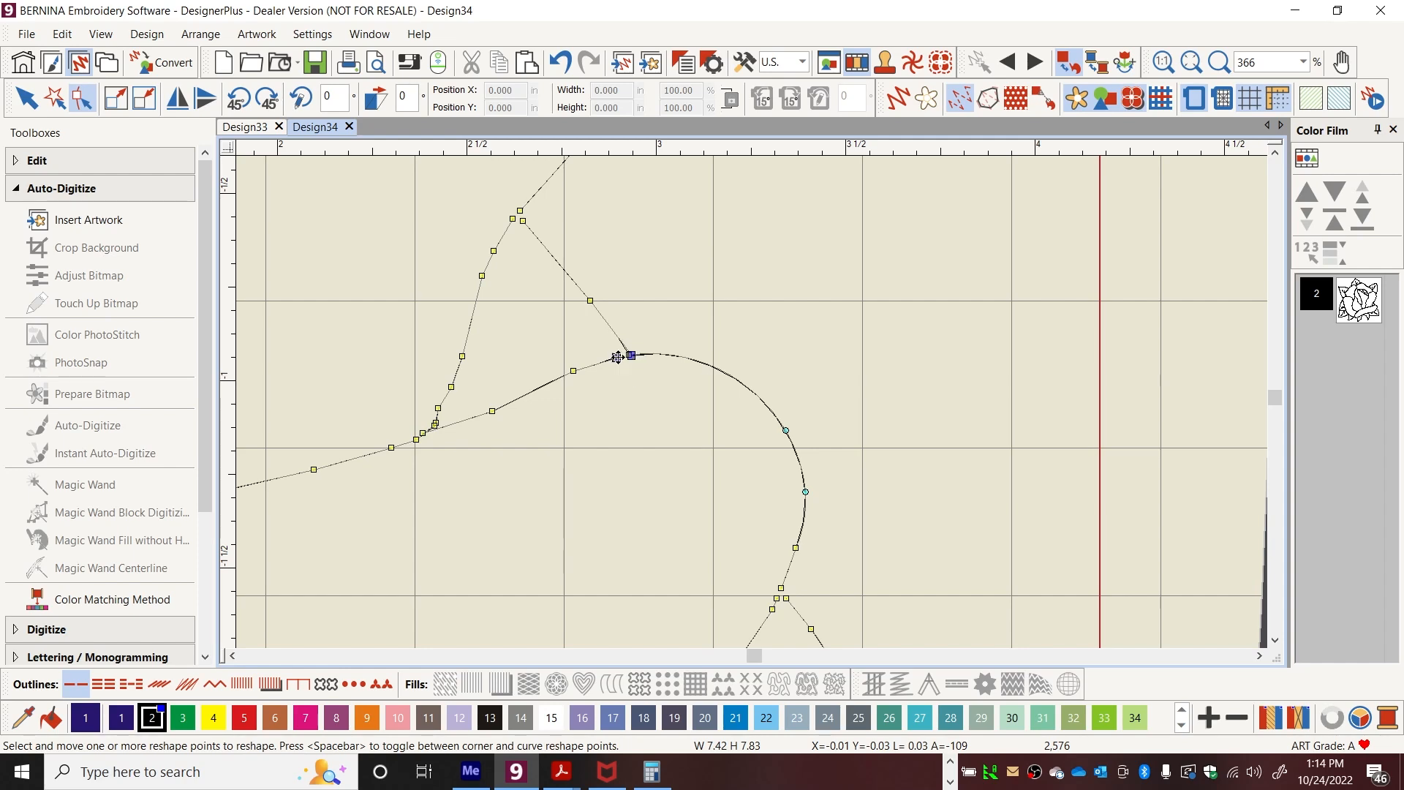
Join the loose ends at the lower right leaf's tip and where its two veins meet the rolled petal.
{"action": "scroll", "coordinate": [1211, 653], "scroll_direction": "down", "scroll_amount": 5}
{"action": "left_click_drag", "start_coordinate": [928, 553], "coordinate": [926, 563]}
{"action": "left_click_drag", "start_coordinate": [563, 327], "coordinate": [568, 327]}
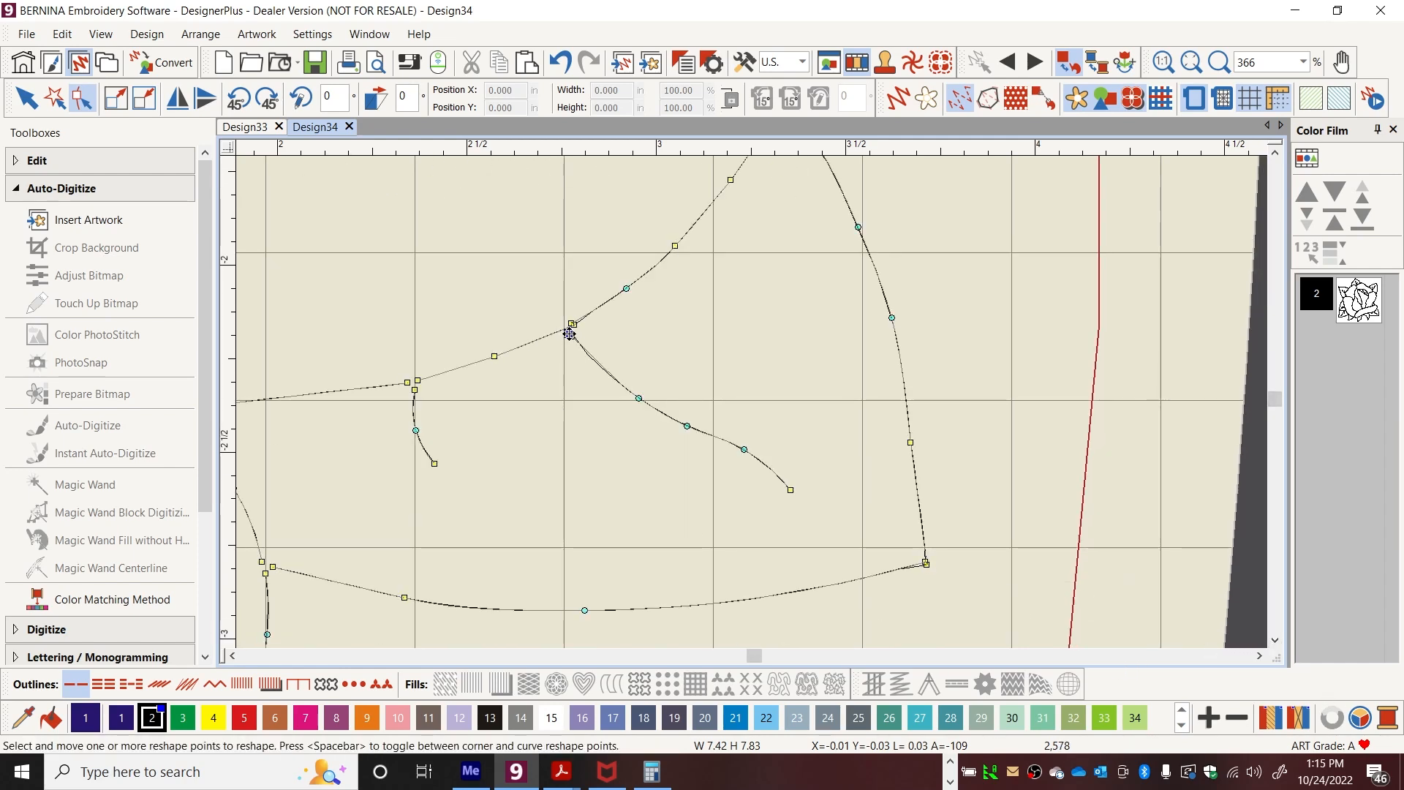
{"action": "left_click_drag", "start_coordinate": [414, 391], "coordinate": [419, 378]}
Join the loose ends where the lower right leaf and its neighboring pointed sepal meet the rolled petal's lower edge.
{"action": "left_click", "coordinate": [232, 655]}
{"action": "left_click", "coordinate": [232, 655]}
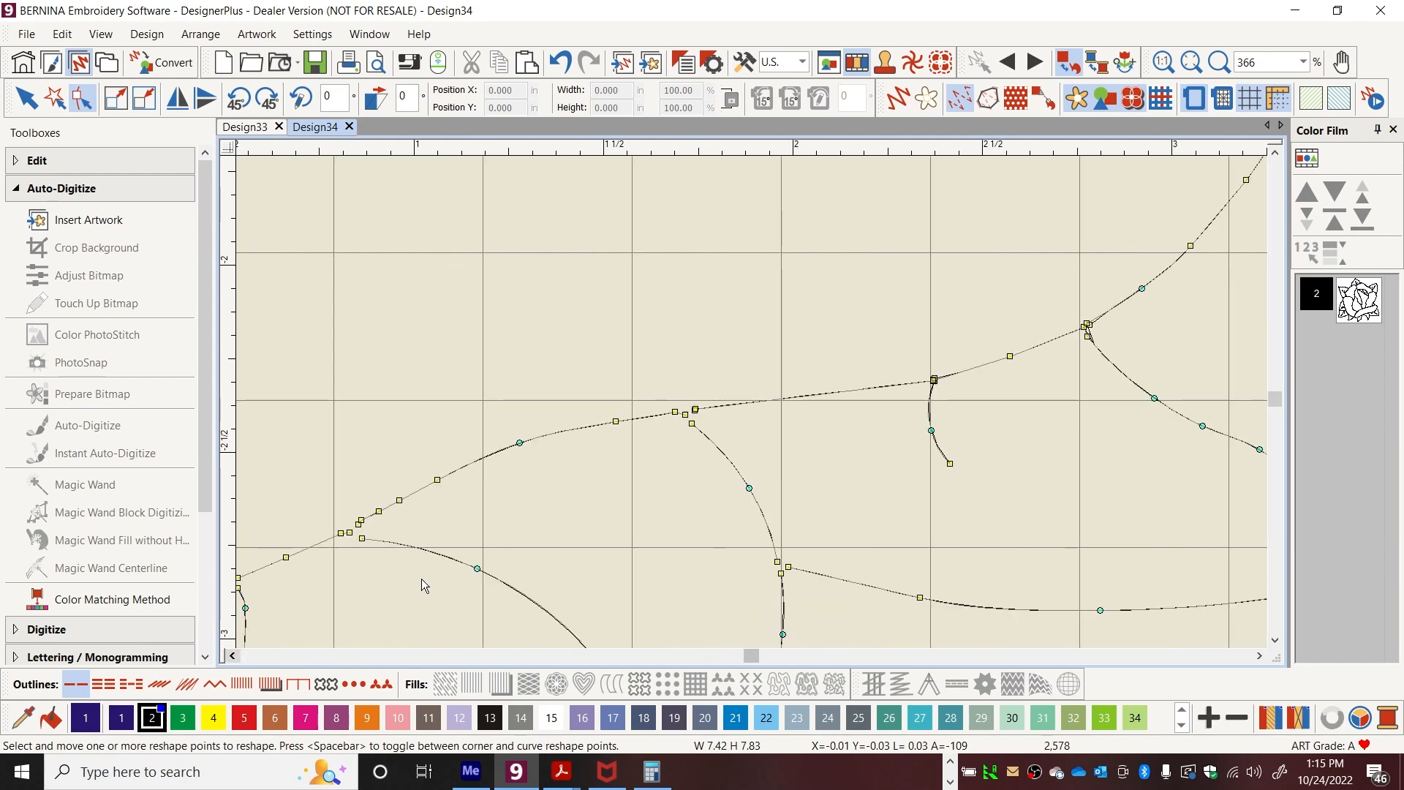
{"action": "left_click_drag", "start_coordinate": [692, 424], "coordinate": [671, 412]}
{"action": "mouse_move", "coordinate": [777, 562]}
{"action": "left_mouse_down"}
{"action": "mouse_move", "coordinate": [781, 574]}
{"action": "mouse_move", "coordinate": [776, 561]}
{"action": "left_mouse_up"}
{"action": "left_click_drag", "start_coordinate": [349, 532], "coordinate": [365, 520]}
{"action": "left_click_drag", "start_coordinate": [362, 538], "coordinate": [346, 529]}
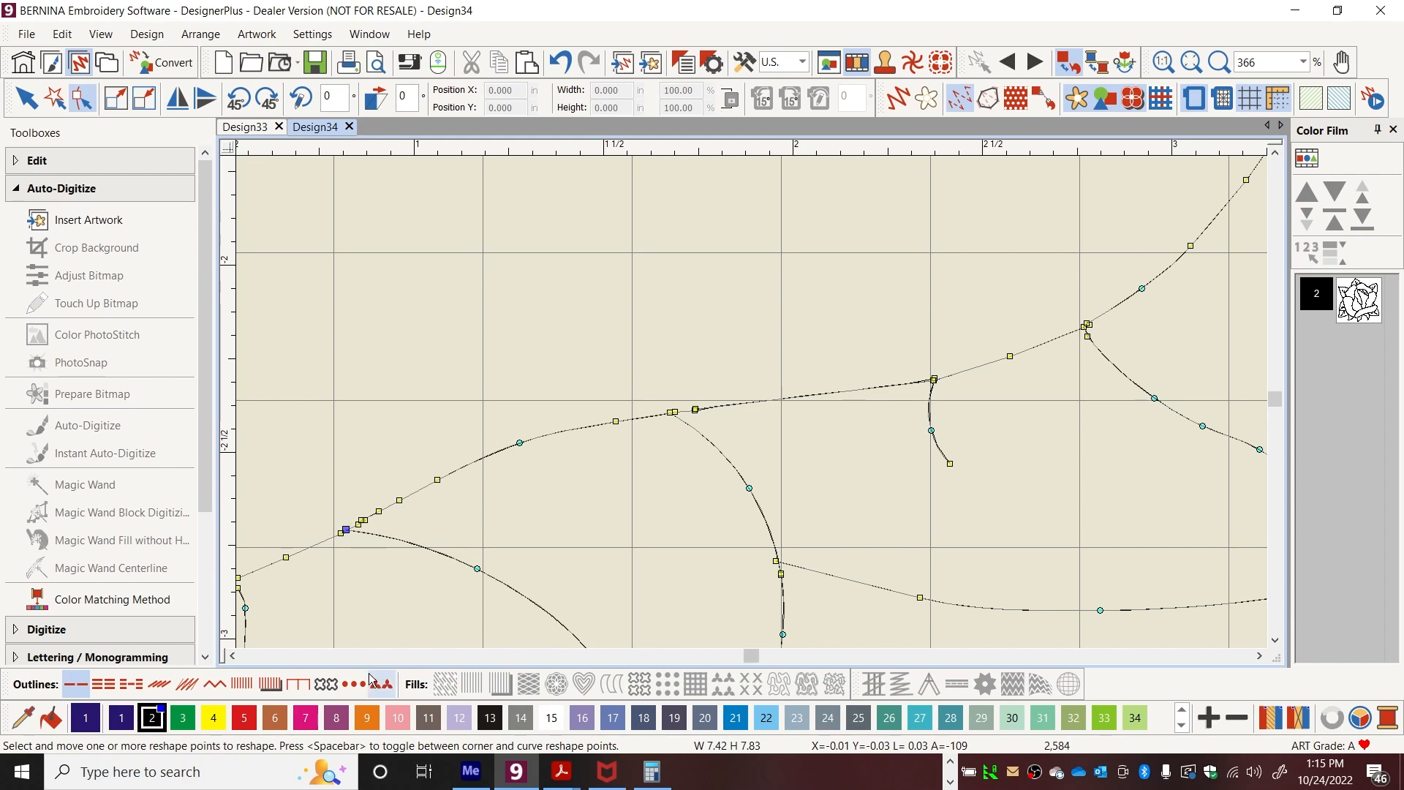
Close the outline gaps where the bottom sepals and the central petal meet the rolled lower petal.
{"action": "scroll", "coordinate": [511, 647], "scroll_direction": "left", "scroll_amount": 3}
{"action": "left_click_drag", "start_coordinate": [537, 582], "coordinate": [548, 577]}
{"action": "left_click_drag", "start_coordinate": [285, 281], "coordinate": [298, 283]}
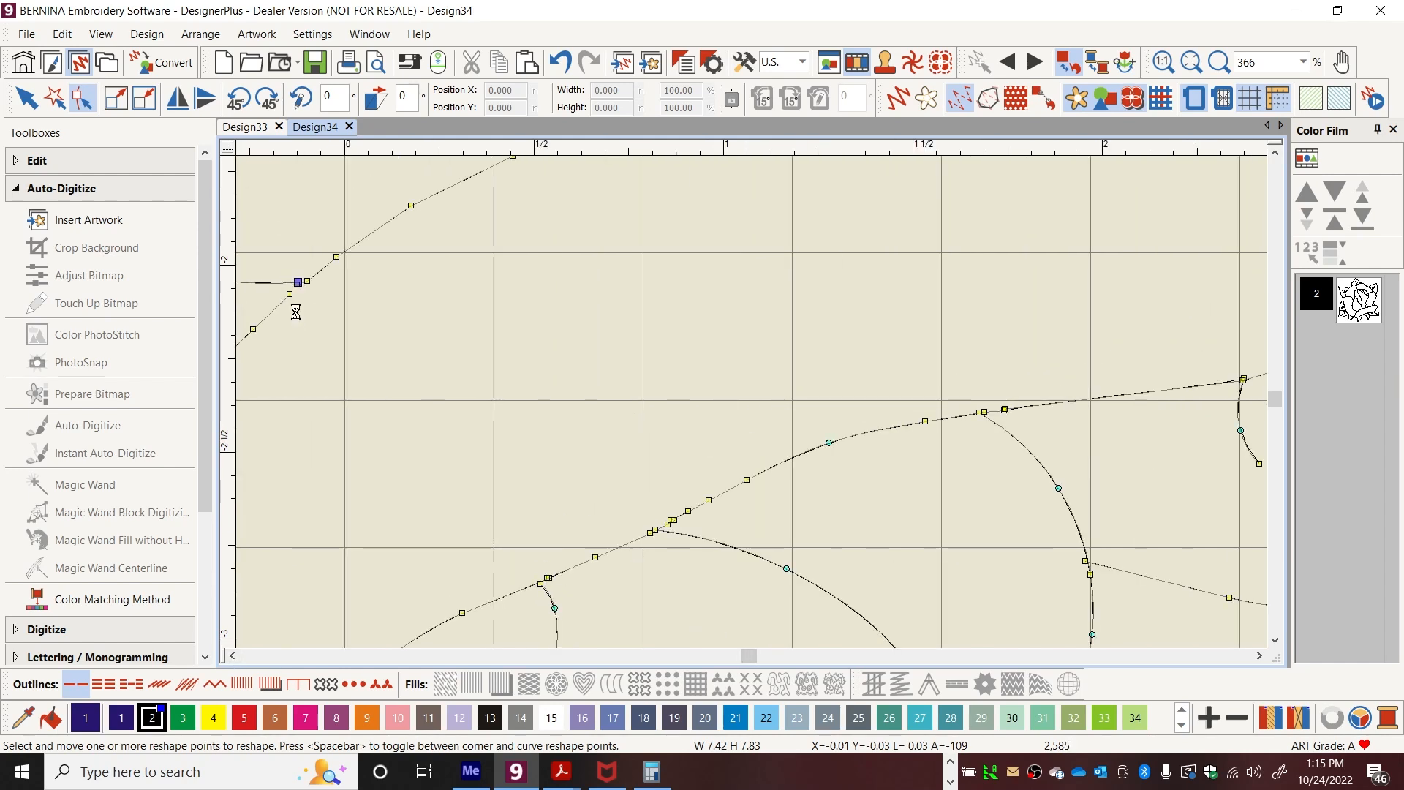
{"action": "scroll", "coordinate": [751, 401], "scroll_direction": "down", "scroll_amount": 8}
{"action": "left_click_drag", "start_coordinate": [273, 584], "coordinate": [522, 499]}
{"action": "left_click_drag", "start_coordinate": [457, 252], "coordinate": [443, 242]}
{"action": "left_click_drag", "start_coordinate": [301, 195], "coordinate": [305, 205]}
Reshape the outline points to close the gaps around the upper left leaf.
{"action": "left_click", "coordinate": [232, 655]}
{"action": "left_click", "coordinate": [233, 655]}
{"action": "left_click", "coordinate": [232, 655]}
{"action": "scroll", "coordinate": [834, 183], "scroll_direction": "up", "scroll_amount": 5}
{"action": "left_click_drag", "start_coordinate": [507, 258], "coordinate": [508, 259]}
{"action": "left_click_drag", "start_coordinate": [524, 293], "coordinate": [523, 276]}
{"action": "left_click_drag", "start_coordinate": [743, 656], "coordinate": [737, 656]}
{"action": "left_click_drag", "start_coordinate": [1274, 399], "coordinate": [1274, 394]}
{"action": "left_click_drag", "start_coordinate": [1123, 557], "coordinate": [1133, 563]}
{"action": "scroll", "coordinate": [1134, 563], "scroll_direction": "up", "scroll_amount": 3}
Join the loose ends of the upper left leaf's lower edge and short vein, and its junctions with the left petal.
{"action": "left_click", "coordinate": [1275, 641]}
{"action": "left_click", "coordinate": [1275, 641]}
{"action": "left_click", "coordinate": [1275, 641]}
{"action": "left_click_drag", "start_coordinate": [1235, 470], "coordinate": [996, 440]}
{"action": "left_click_drag", "start_coordinate": [951, 390], "coordinate": [956, 388]}
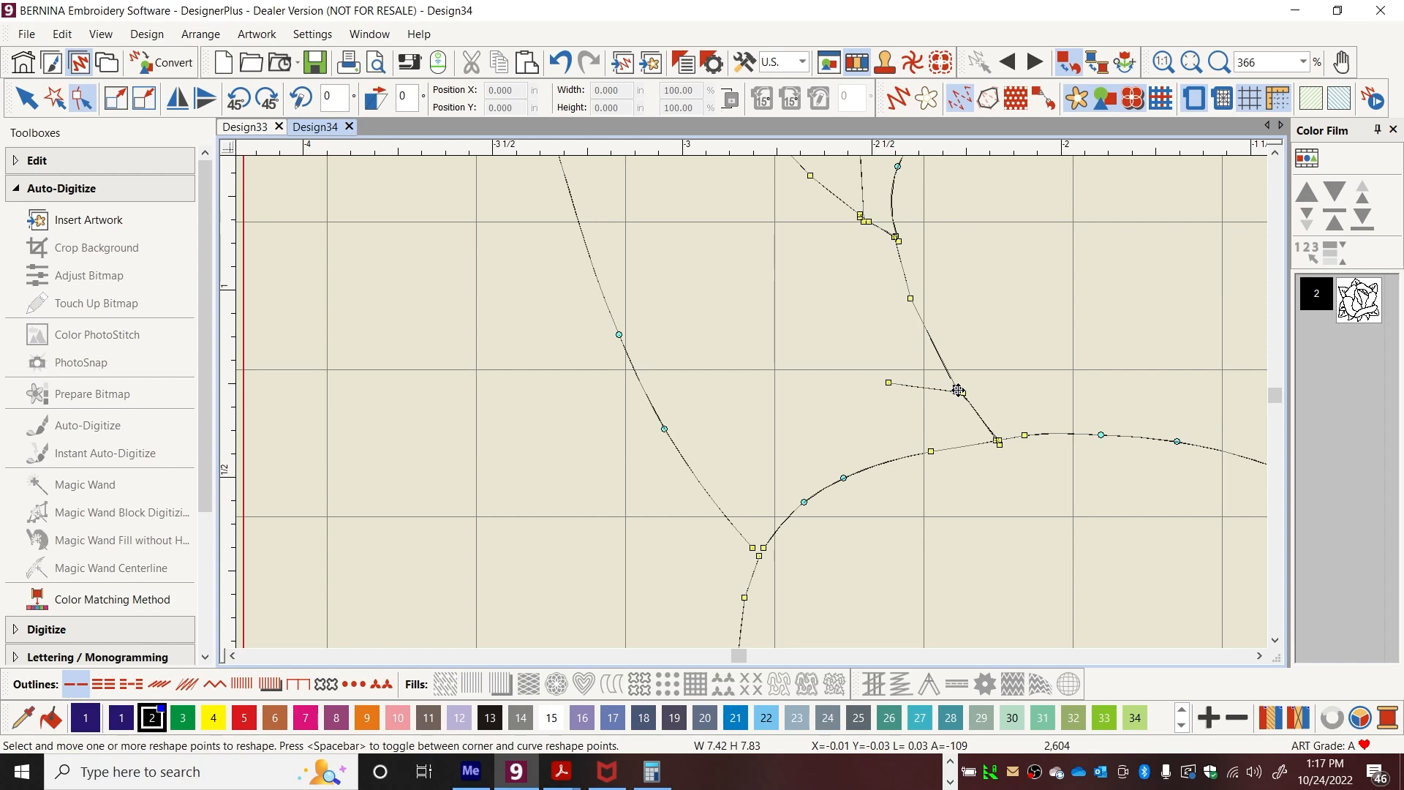
{"action": "left_click_drag", "start_coordinate": [752, 547], "coordinate": [758, 553]}
Close the gap where the upper end of the lower left leaf meets the left petal.
{"action": "left_click", "coordinate": [1275, 640]}
{"action": "left_click", "coordinate": [1275, 641]}
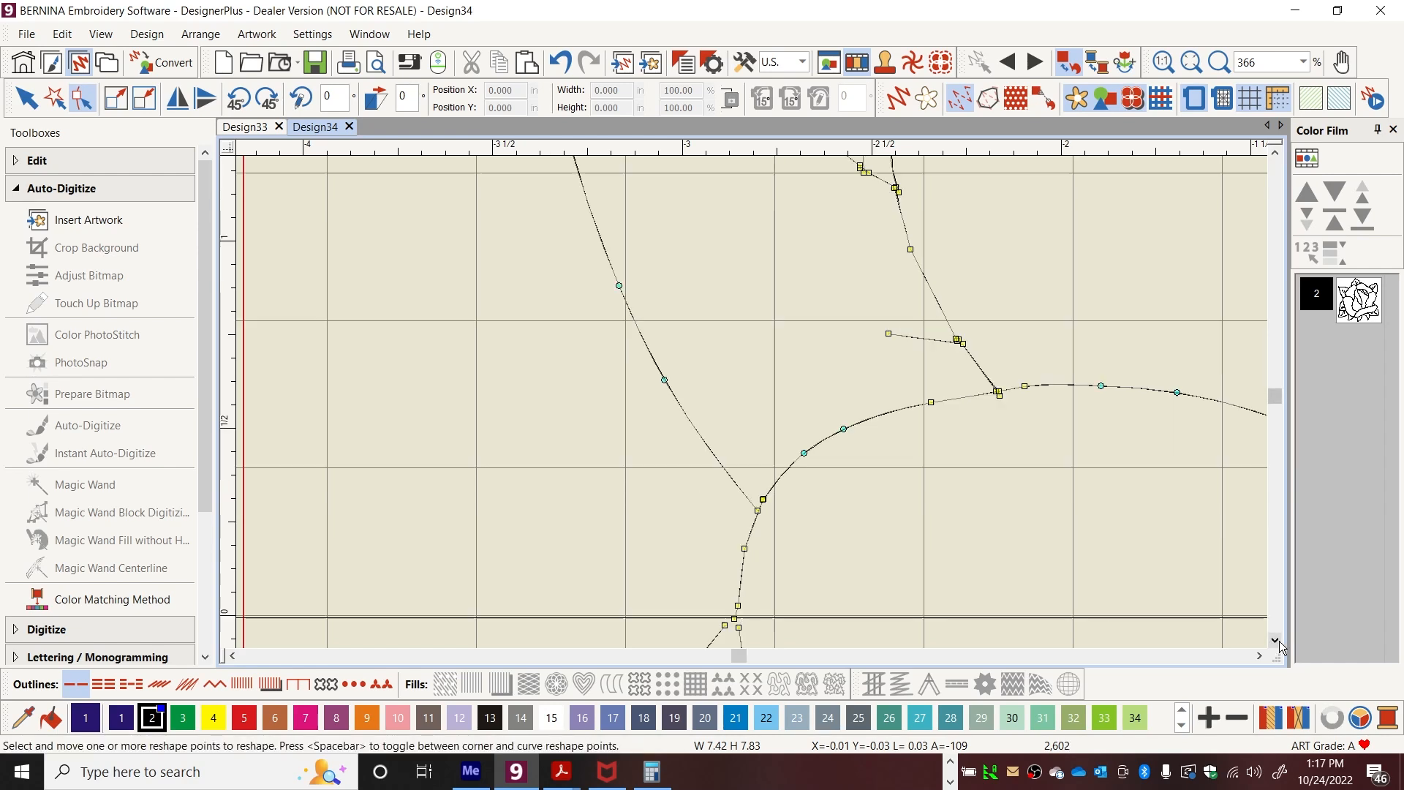
{"action": "left_click_drag", "start_coordinate": [725, 283], "coordinate": [739, 262]}
Join the loose ends of the folded section and the vein inside the lower left leaf to their adjoining outlines.
{"action": "left_click", "coordinate": [1275, 641]}
{"action": "left_click", "coordinate": [1275, 641]}
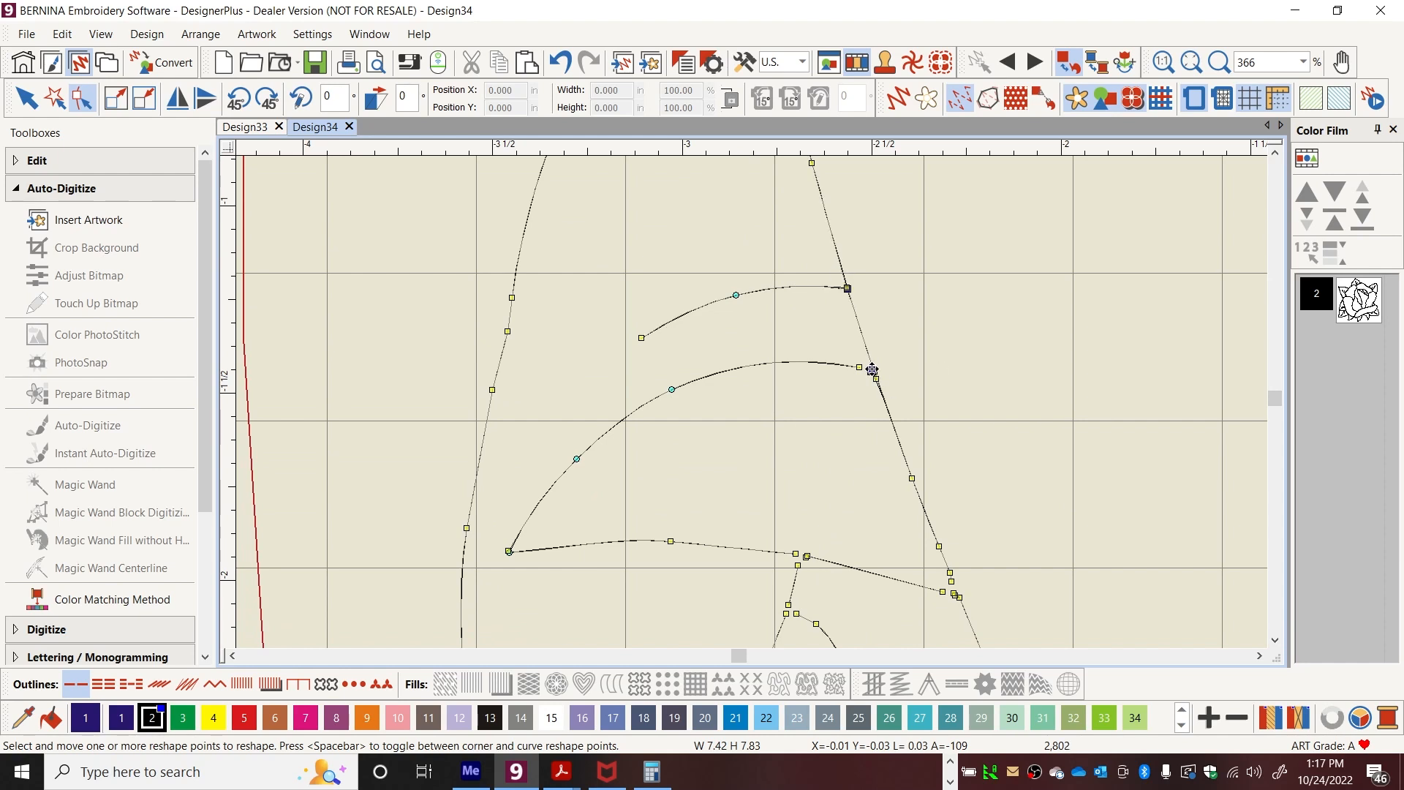
{"action": "left_click_drag", "start_coordinate": [860, 368], "coordinate": [878, 373]}
{"action": "left_click_drag", "start_coordinate": [951, 581], "coordinate": [963, 598]}
{"action": "mouse_move", "coordinate": [807, 556]}
{"action": "left_mouse_down"}
{"action": "mouse_move", "coordinate": [788, 551]}
{"action": "mouse_move", "coordinate": [801, 555]}
{"action": "left_mouse_up"}
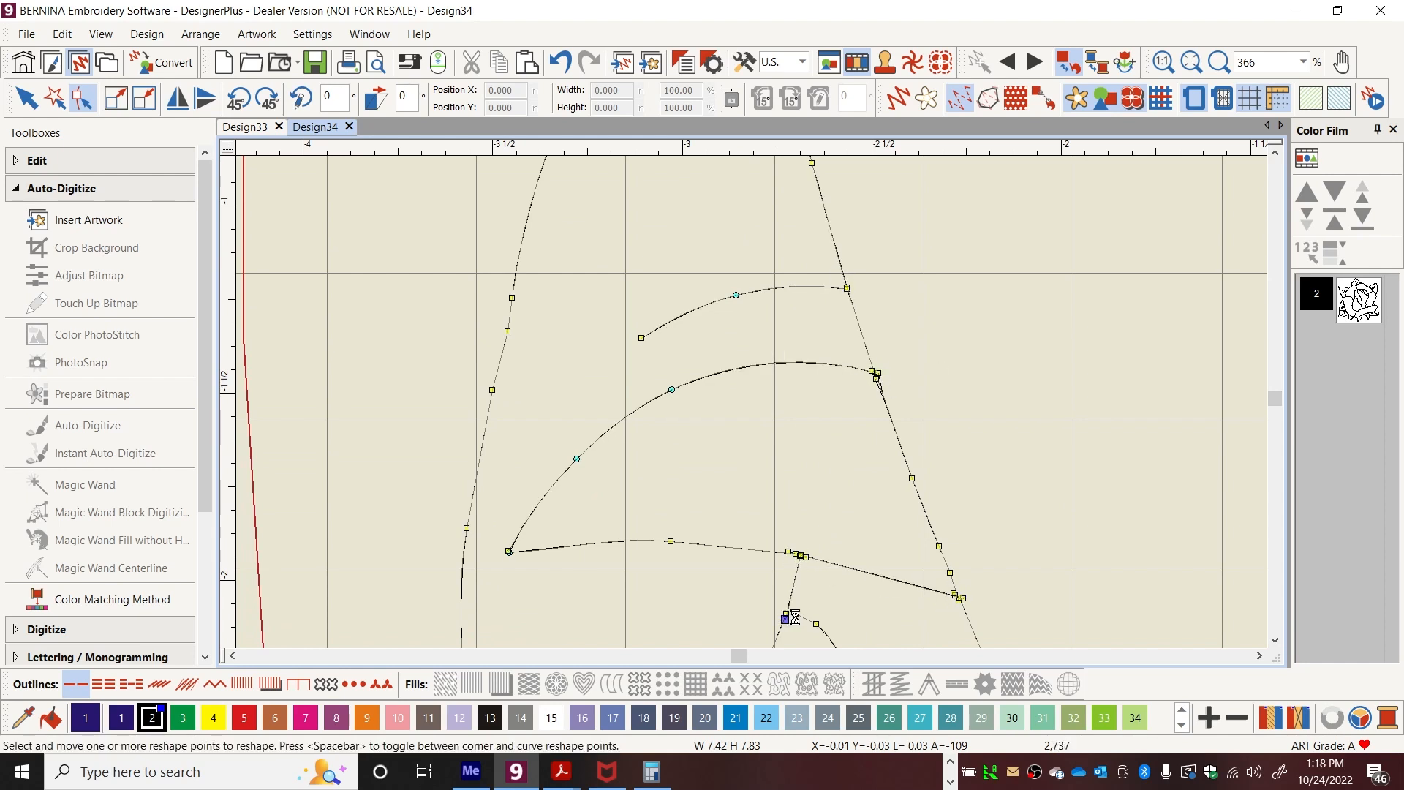
{"action": "left_click", "coordinate": [1276, 641]}
{"action": "left_click", "coordinate": [1276, 641]}
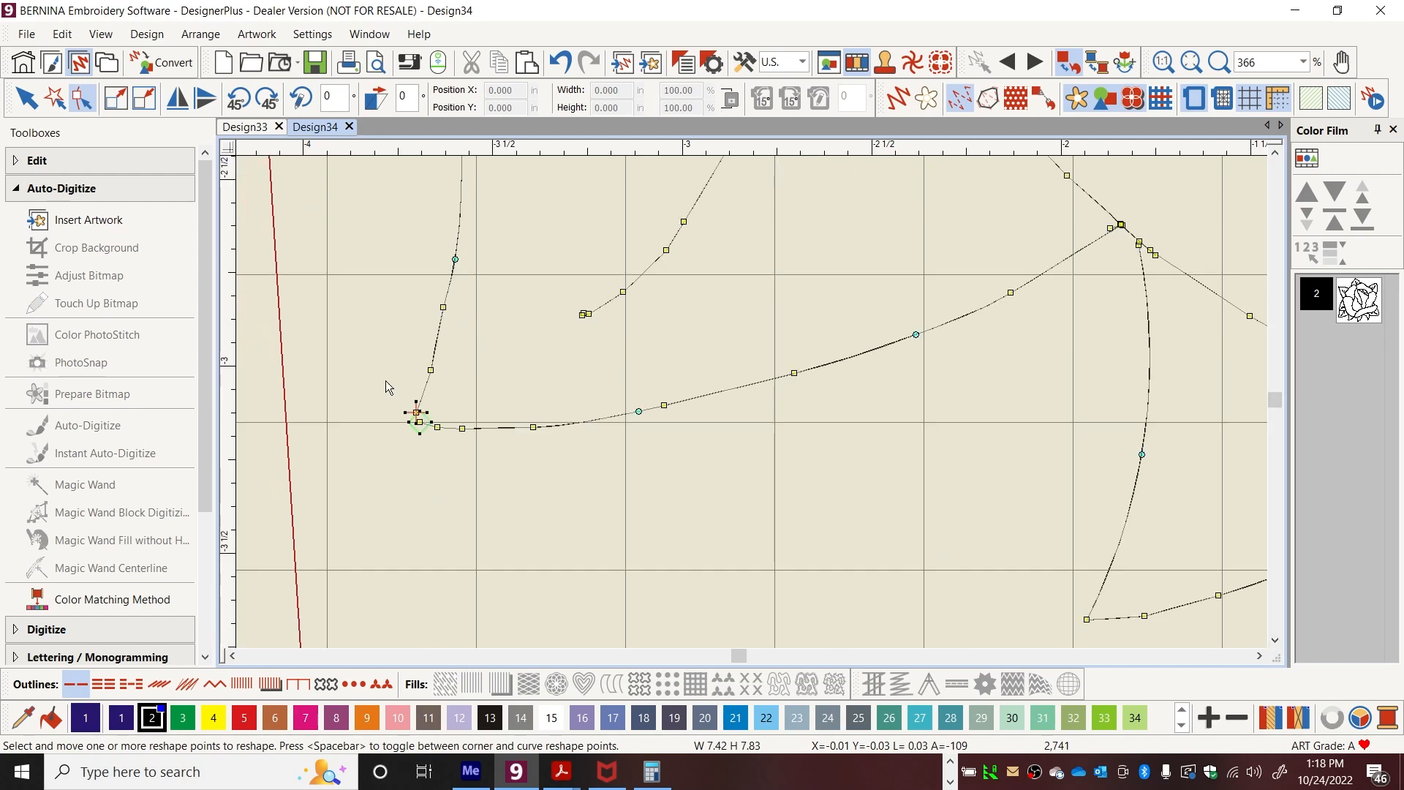
Merge the neighboring reshape points where the lower central petal meets the long inner petal.
{"action": "left_click", "coordinate": [1259, 656]}
{"action": "left_click", "coordinate": [1259, 656]}
{"action": "left_click", "coordinate": [1275, 152]}
{"action": "left_click", "coordinate": [1275, 152]}
{"action": "left_click", "coordinate": [1275, 152]}
{"action": "left_click", "coordinate": [1275, 152]}
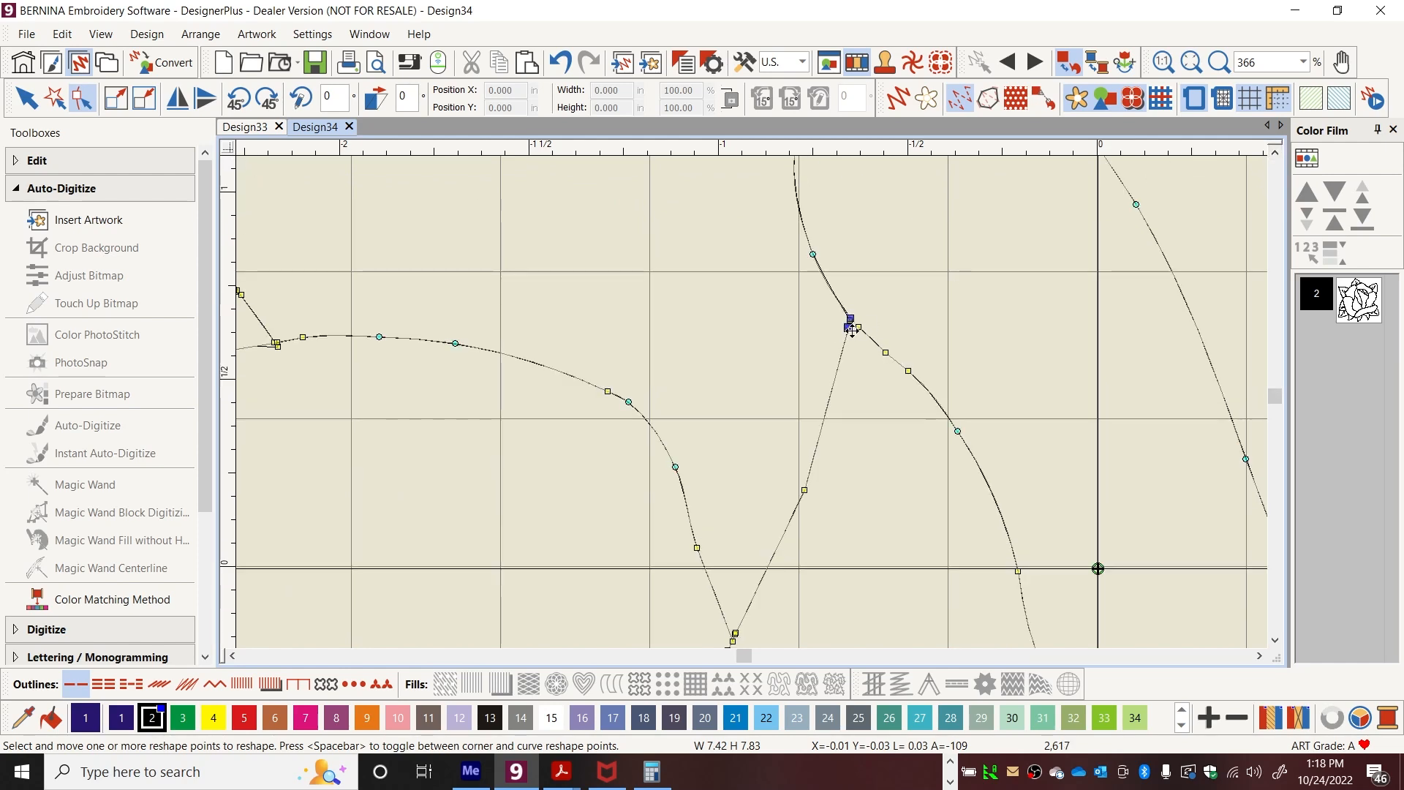
Join the loose outline ends at the junctions above the central bud and finish reshaping.
{"action": "left_click", "coordinate": [1276, 152]}
{"action": "left_click", "coordinate": [1275, 152]}
{"action": "left_click", "coordinate": [1275, 152]}
{"action": "left_click_drag", "start_coordinate": [971, 390], "coordinate": [982, 394]}
{"action": "left_click_drag", "start_coordinate": [1031, 453], "coordinate": [1028, 444]}
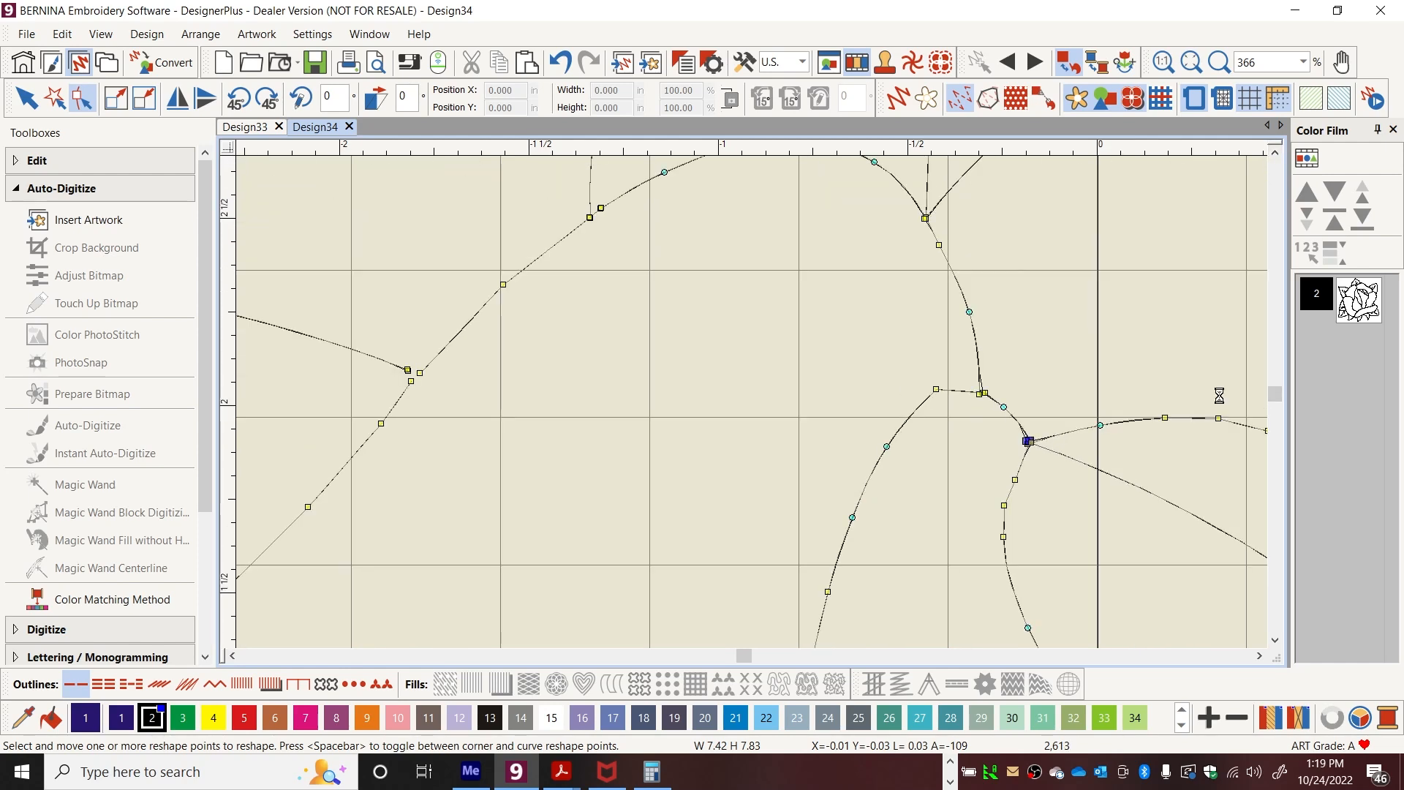
{"action": "left_click", "coordinate": [1275, 152]}
{"action": "left_click", "coordinate": [1275, 152]}
{"action": "left_click_drag", "start_coordinate": [983, 396], "coordinate": [1001, 403]}
{"action": "left_click", "coordinate": [1194, 70]}
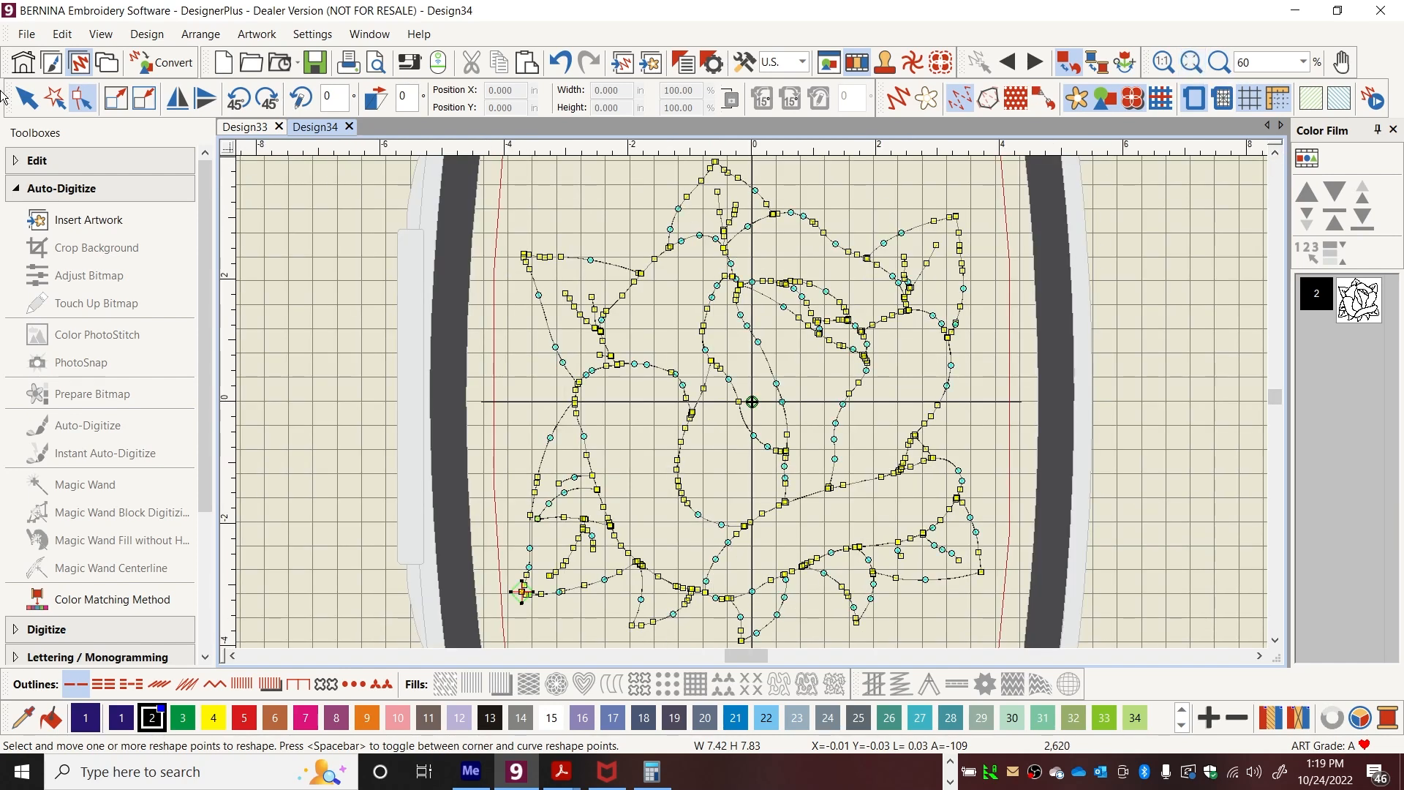
{"action": "key", "text": "Escape"}
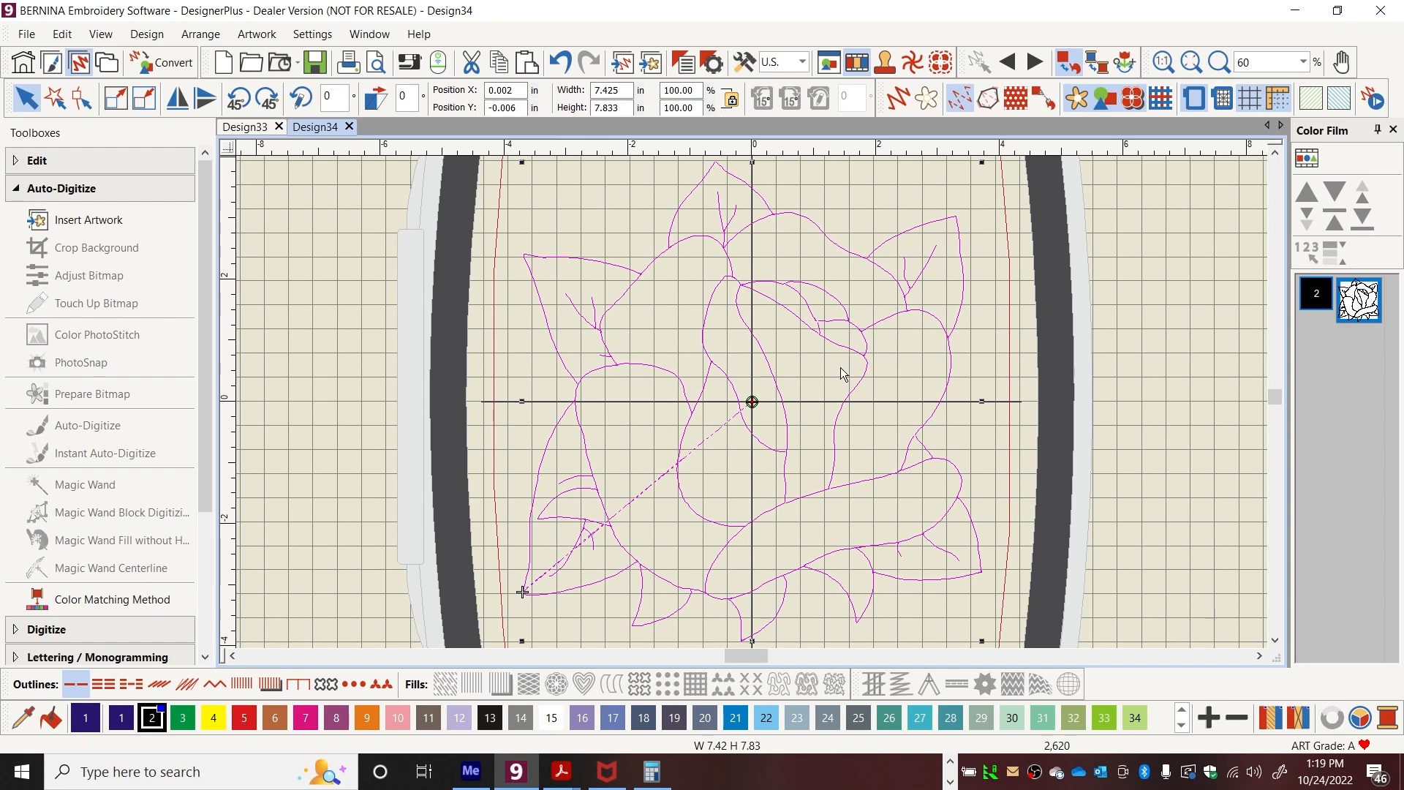
Close the gap at the top corner of the small leaf beside the right petal.
{"action": "left_click", "coordinate": [1218, 62]}
{"action": "left_click_drag", "start_coordinate": [903, 407], "coordinate": [949, 482]}
{"action": "left_click", "coordinate": [82, 98]}
{"action": "left_click_drag", "start_coordinate": [680, 339], "coordinate": [676, 351]}
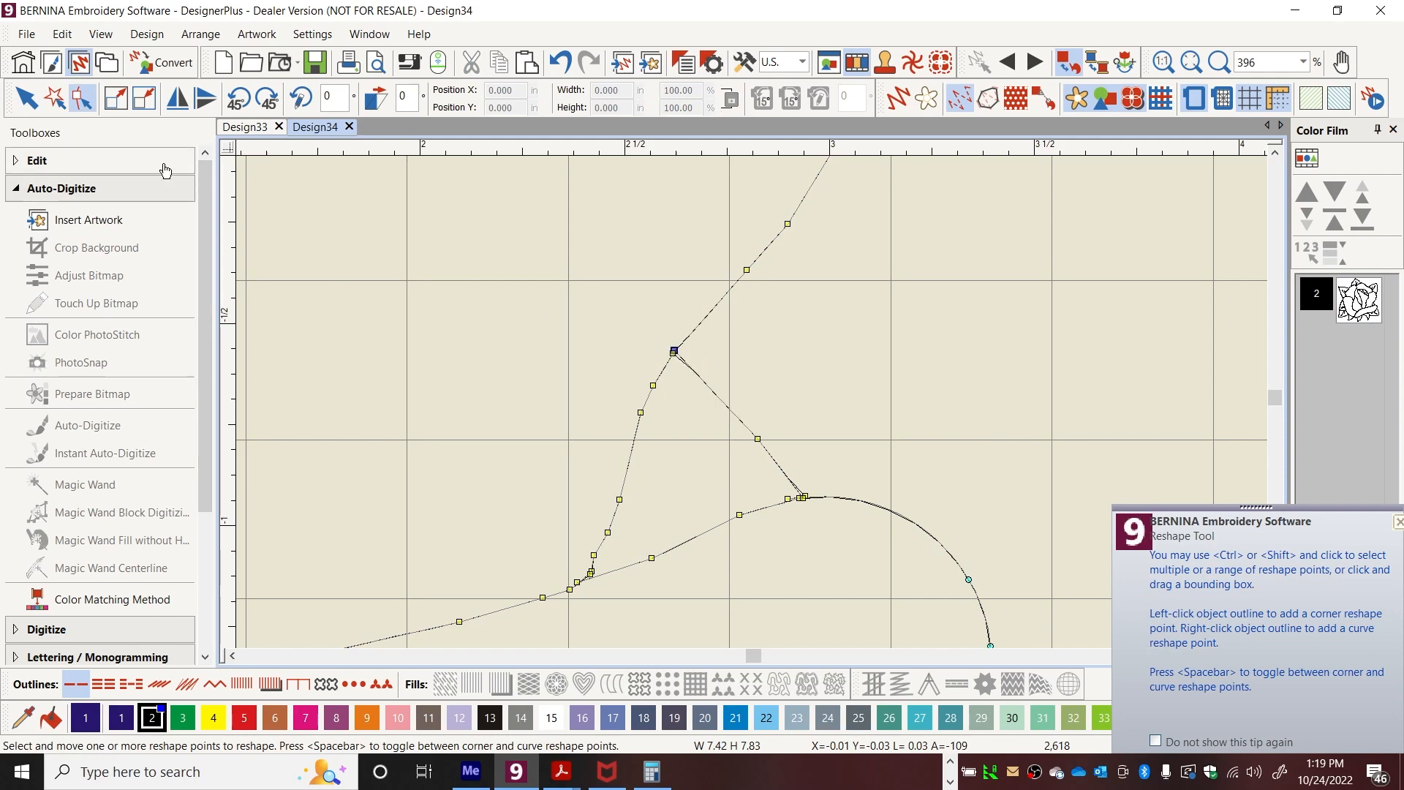
{"action": "left_click", "coordinate": [77, 102]}
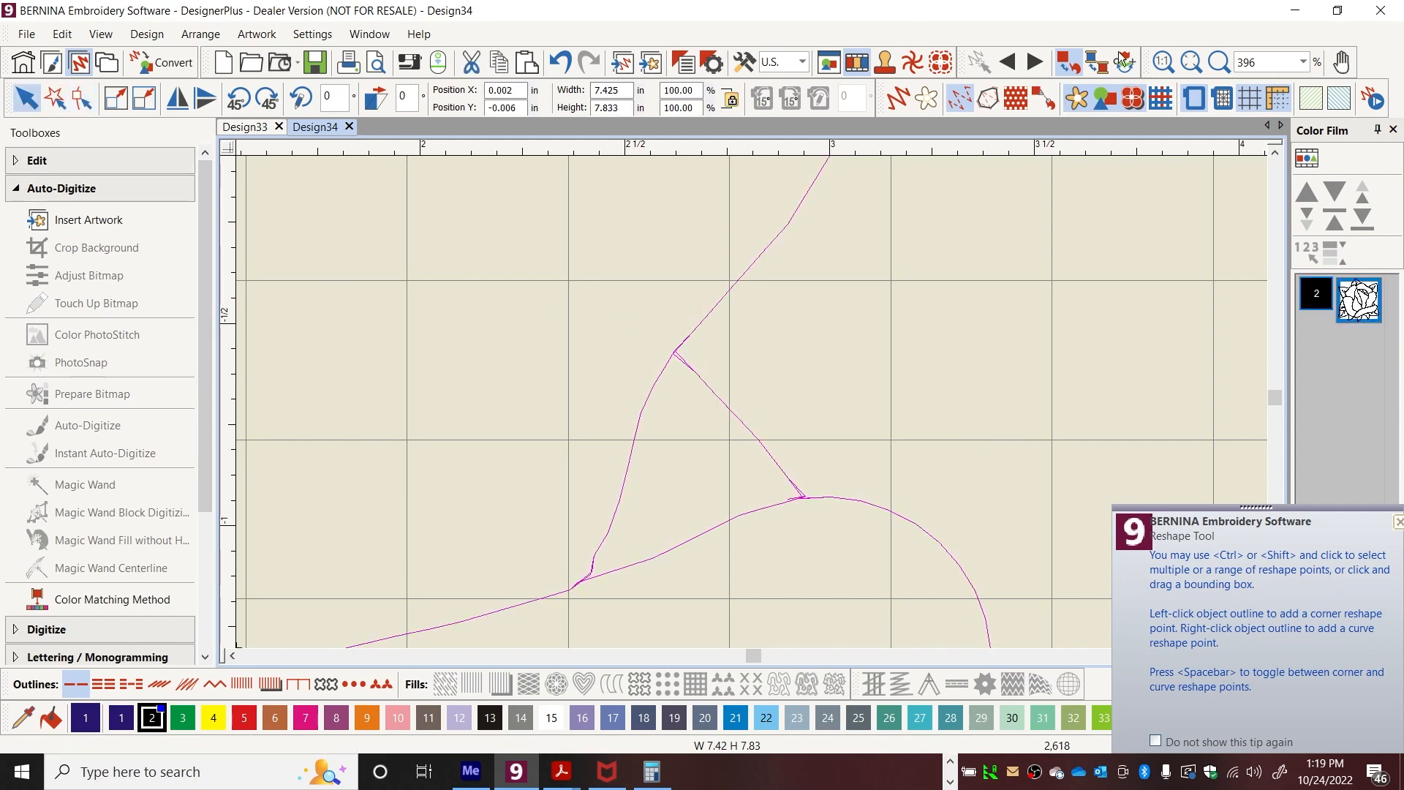
{"action": "left_click", "coordinate": [1201, 63]}
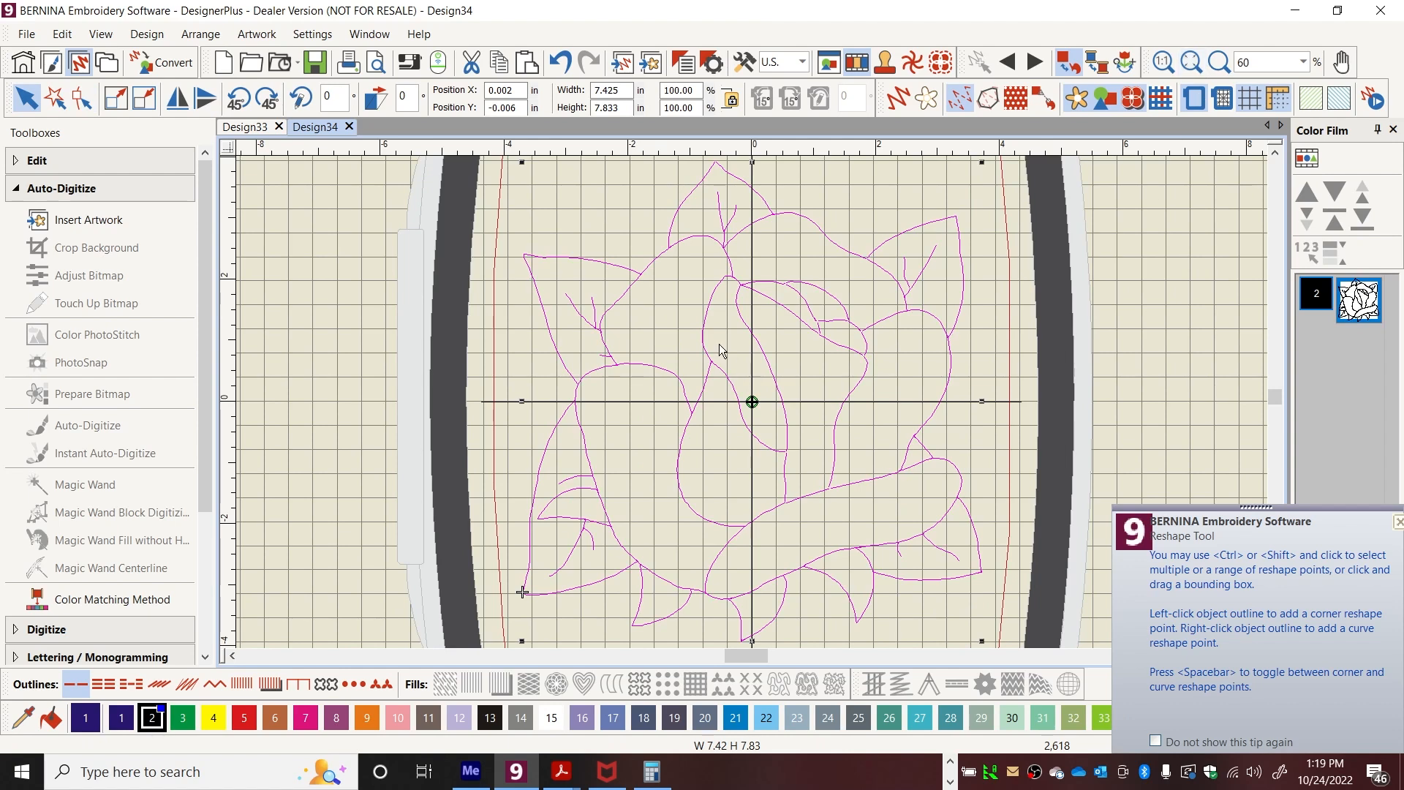
{"action": "left_click", "coordinate": [1397, 523]}
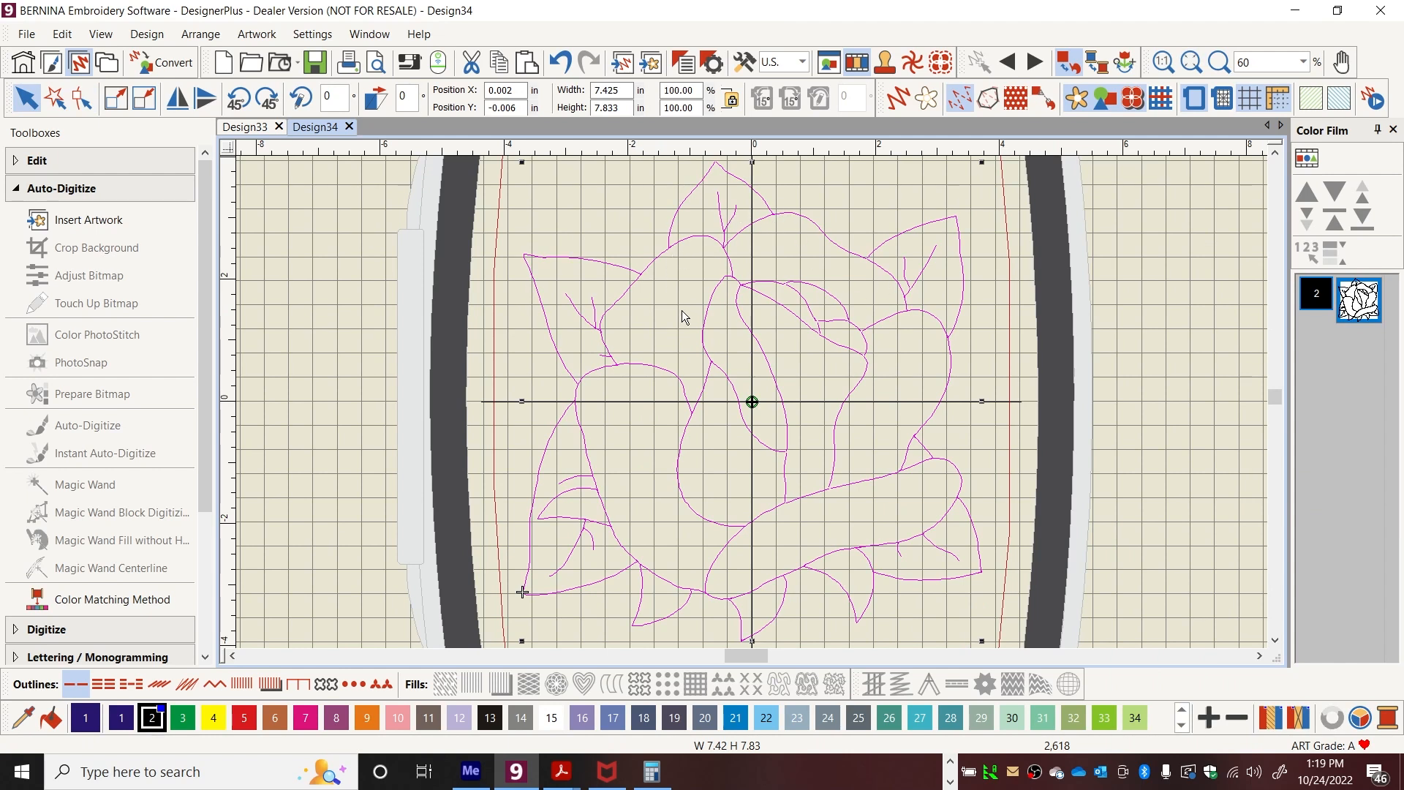
Show the connector stitches and check the cleaned-up outline in the realistic stitch view.
{"action": "left_click", "coordinate": [1045, 103]}
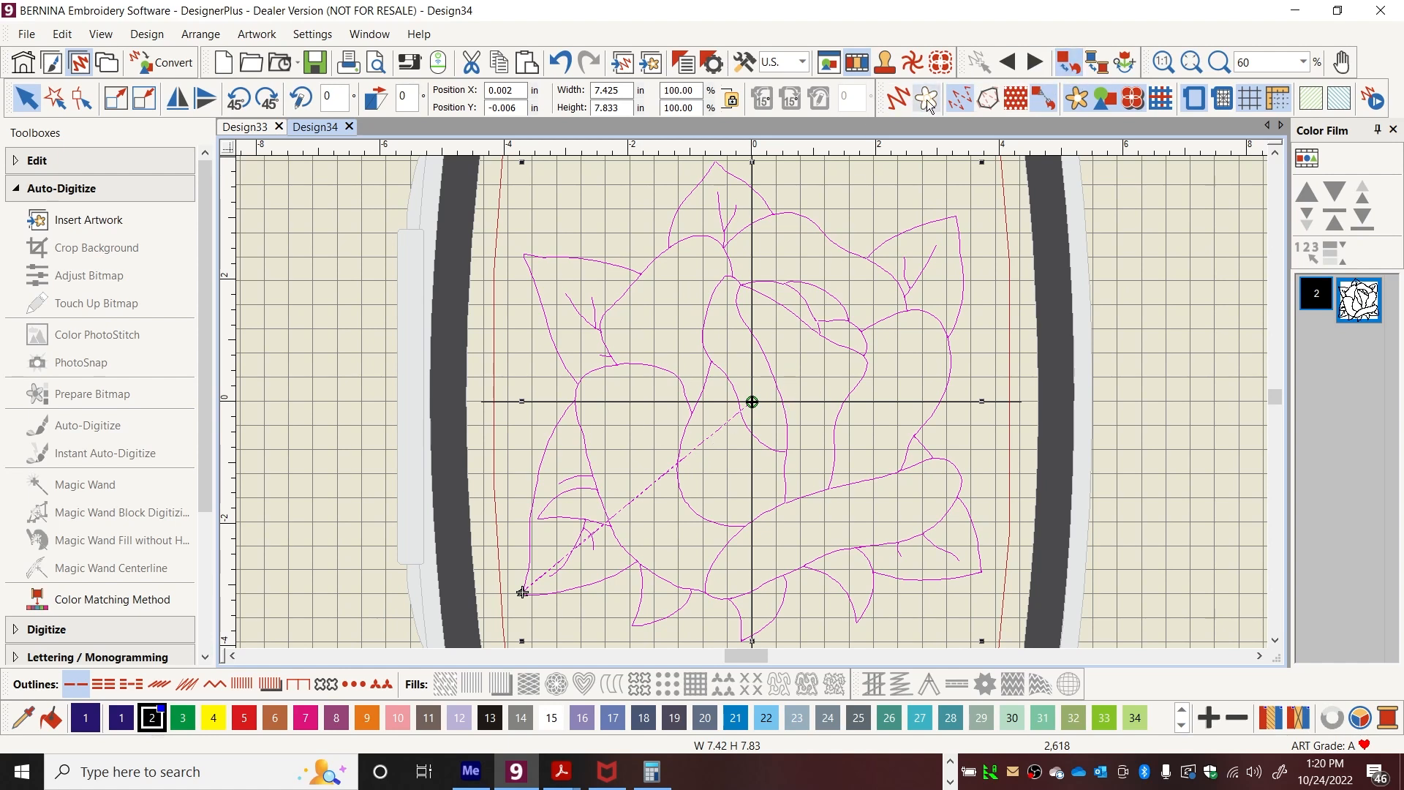
{"action": "left_click", "coordinate": [900, 102]}
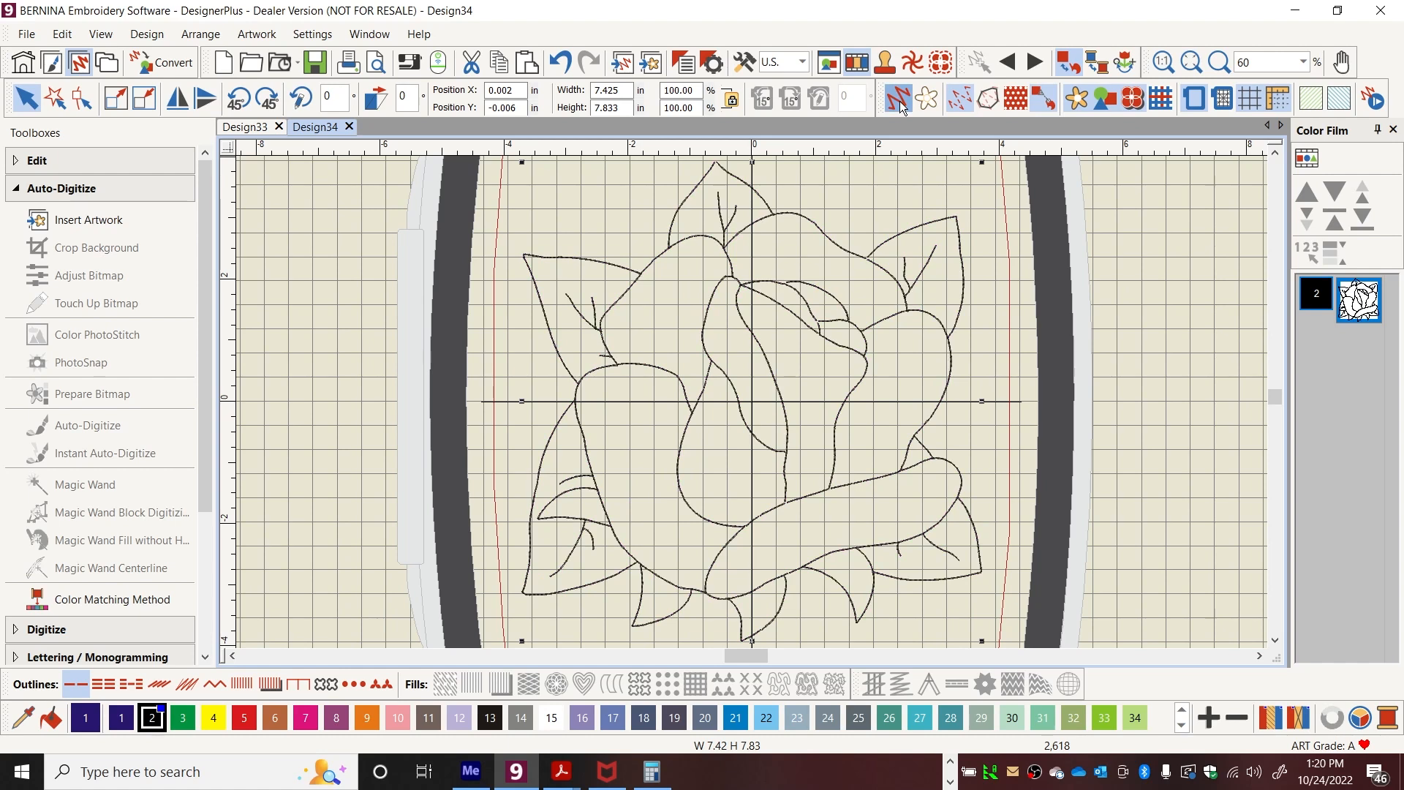
{"action": "left_click", "coordinate": [899, 101]}
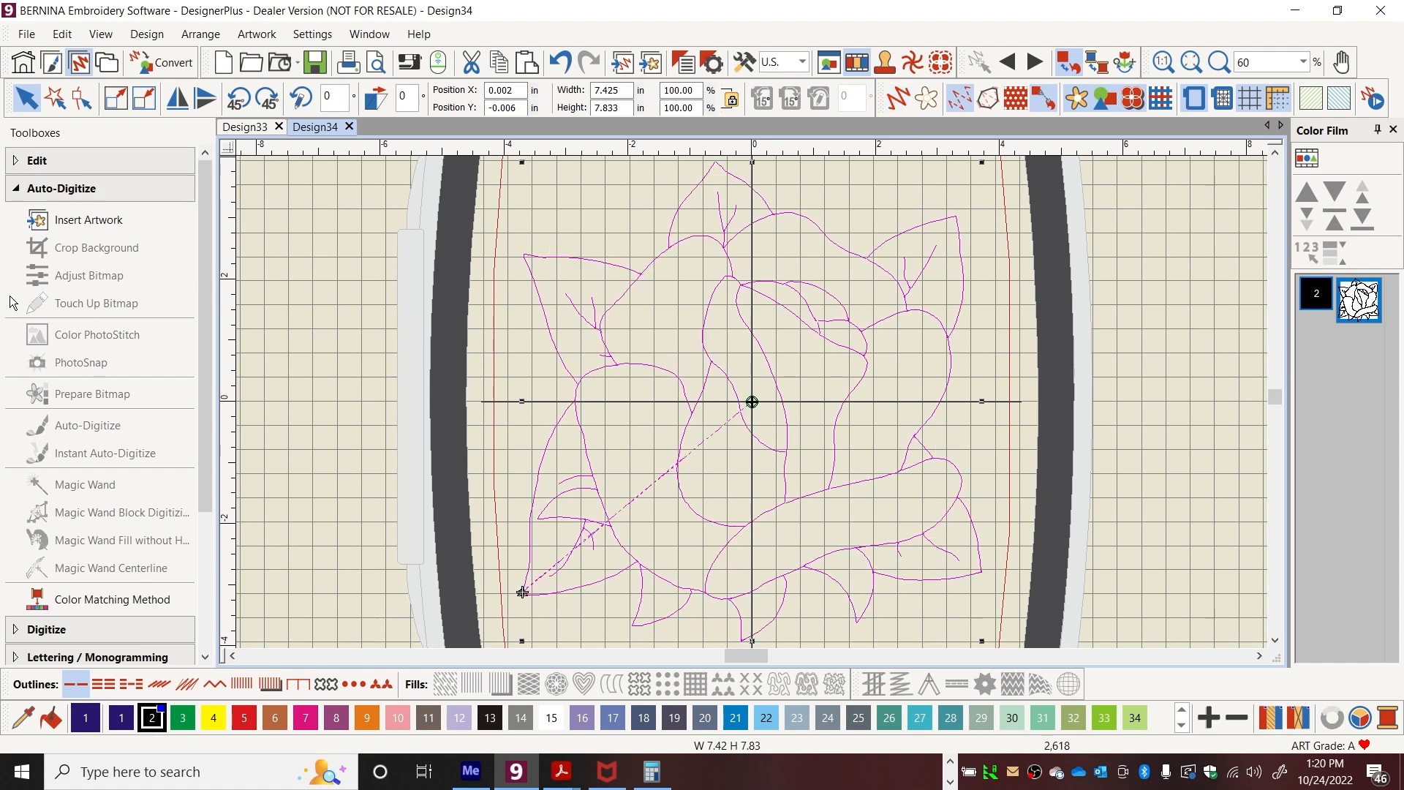
Break the outline apart and rebuild all pieces as a Blackwork Run, entering and exiting where the left petal meets the central petal.
{"action": "left_click", "coordinate": [42, 167]}
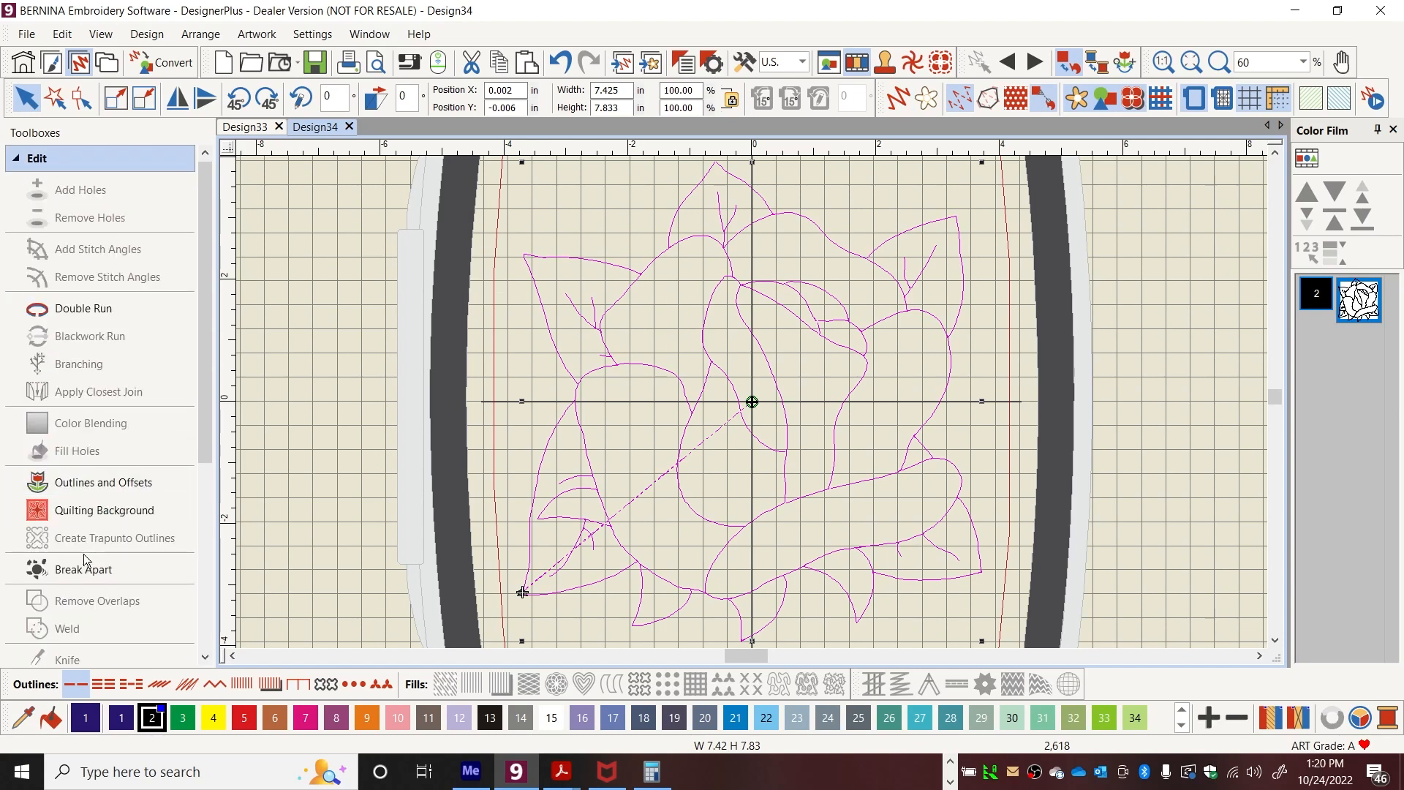
{"action": "left_click", "coordinate": [85, 566]}
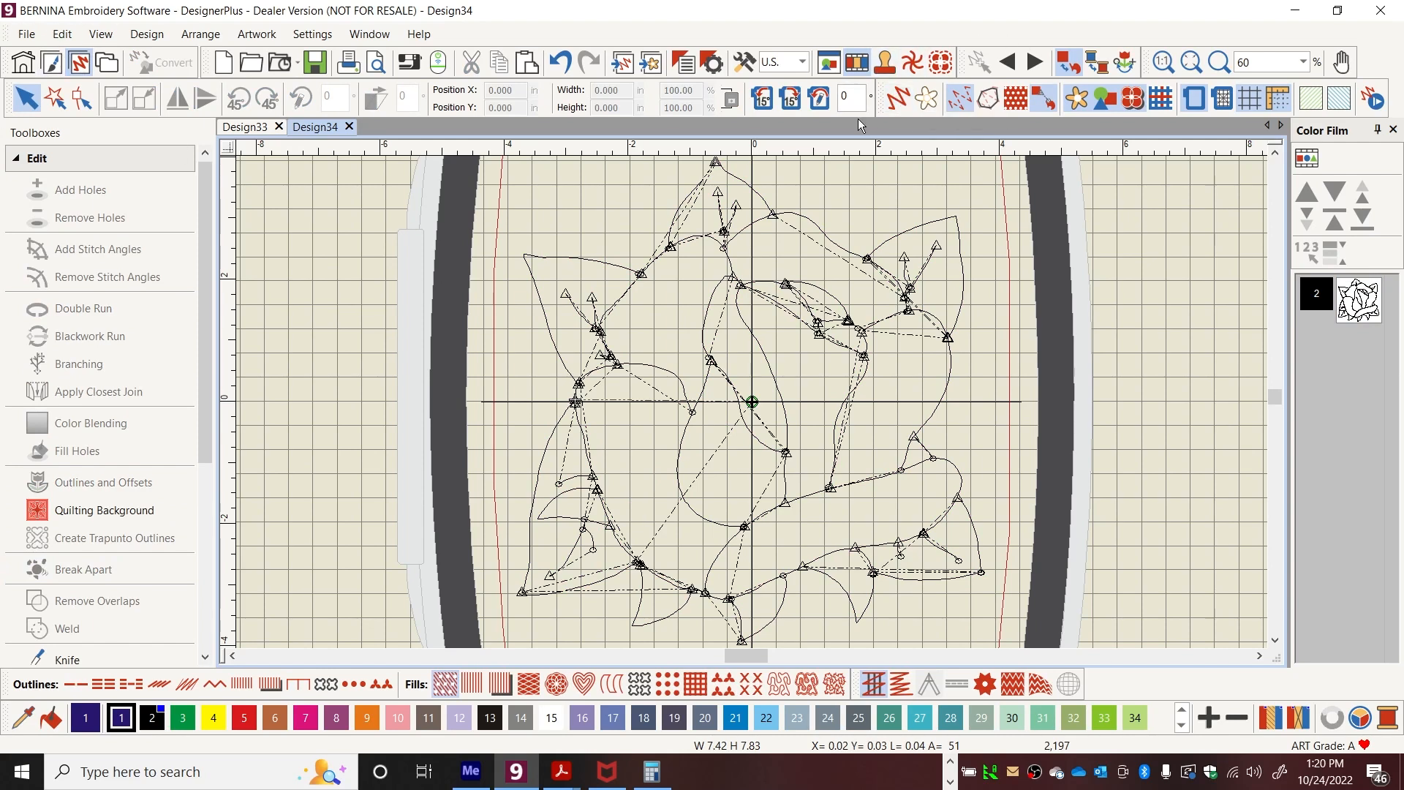
{"action": "key", "text": "ctrl+a"}
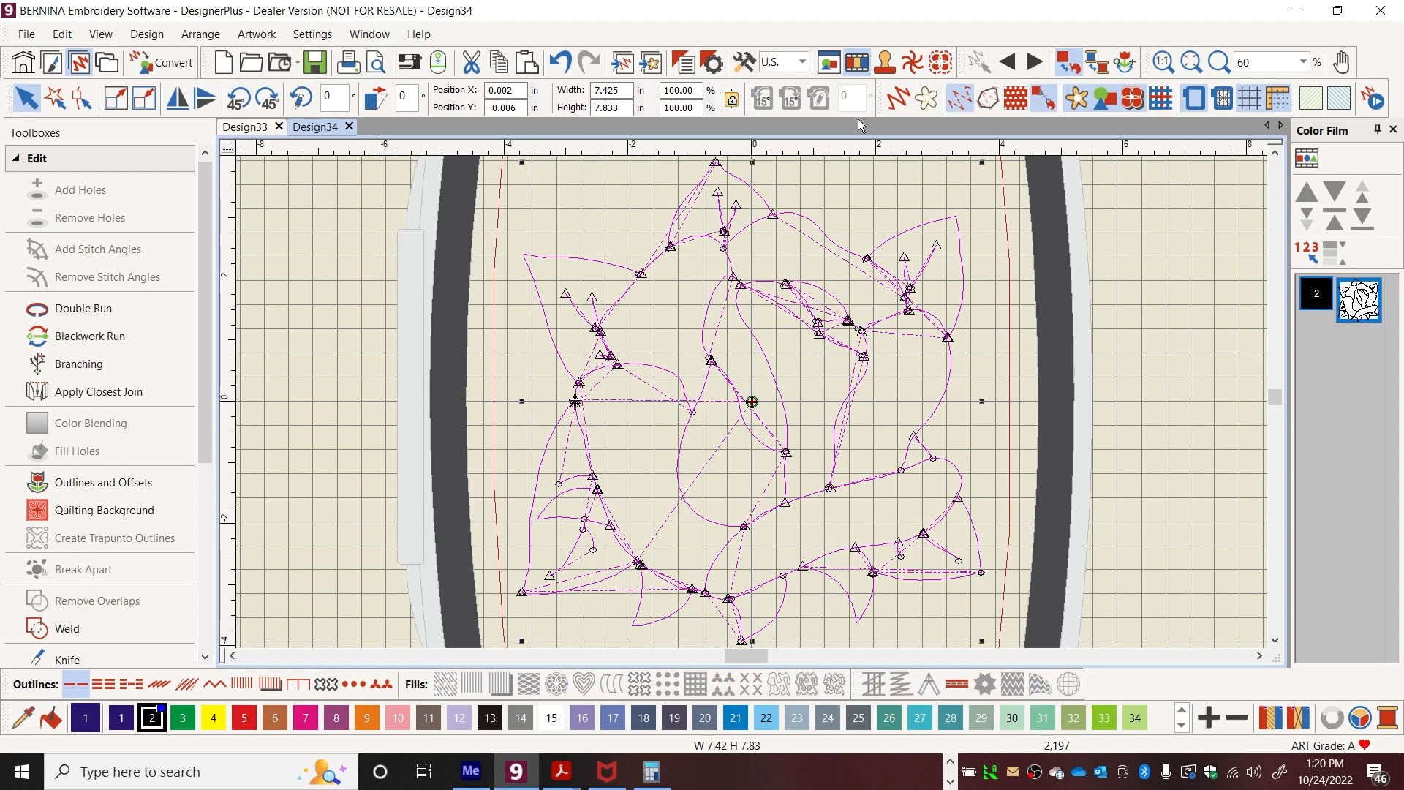
{"action": "left_click", "coordinate": [76, 338]}
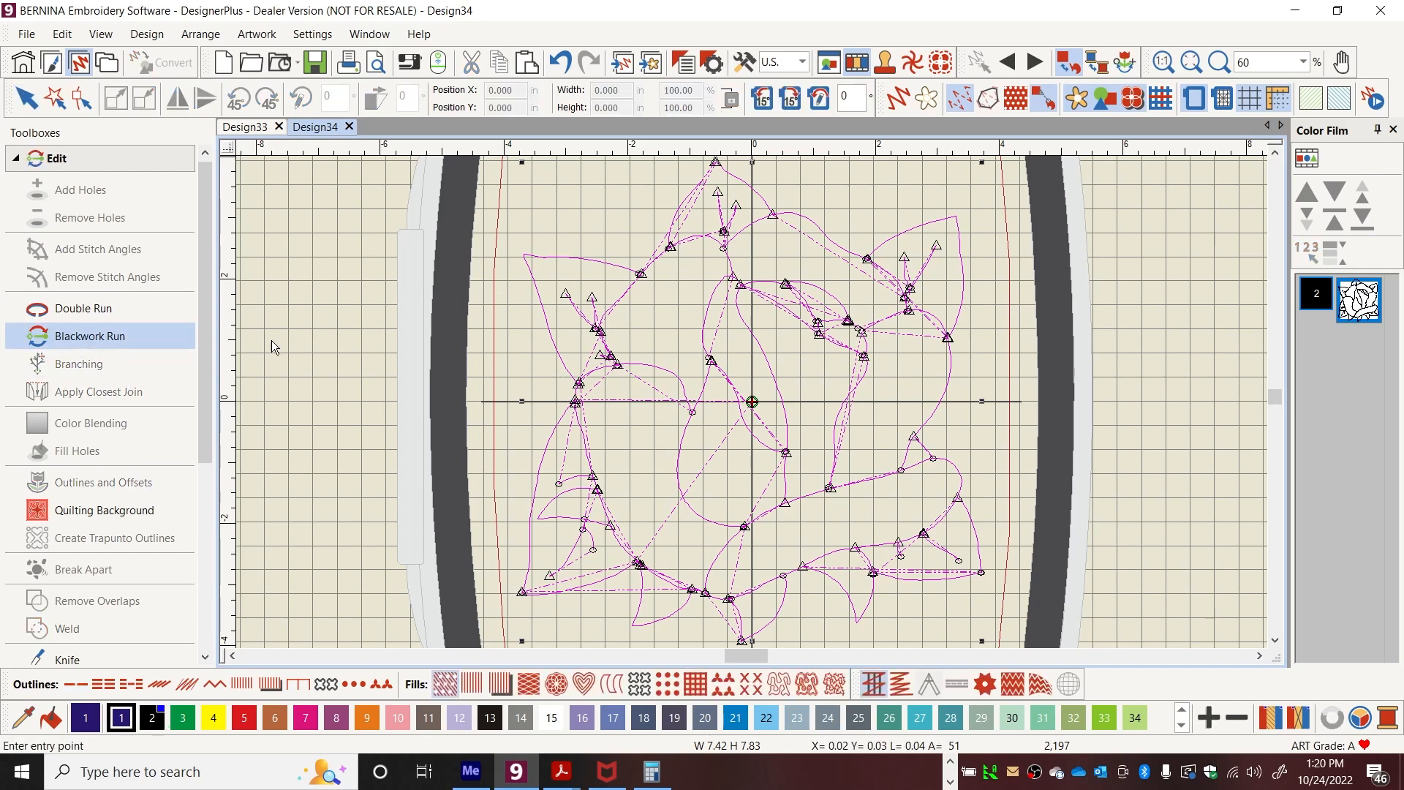
{"action": "left_click", "coordinate": [692, 412]}
{"action": "left_click", "coordinate": [692, 412]}
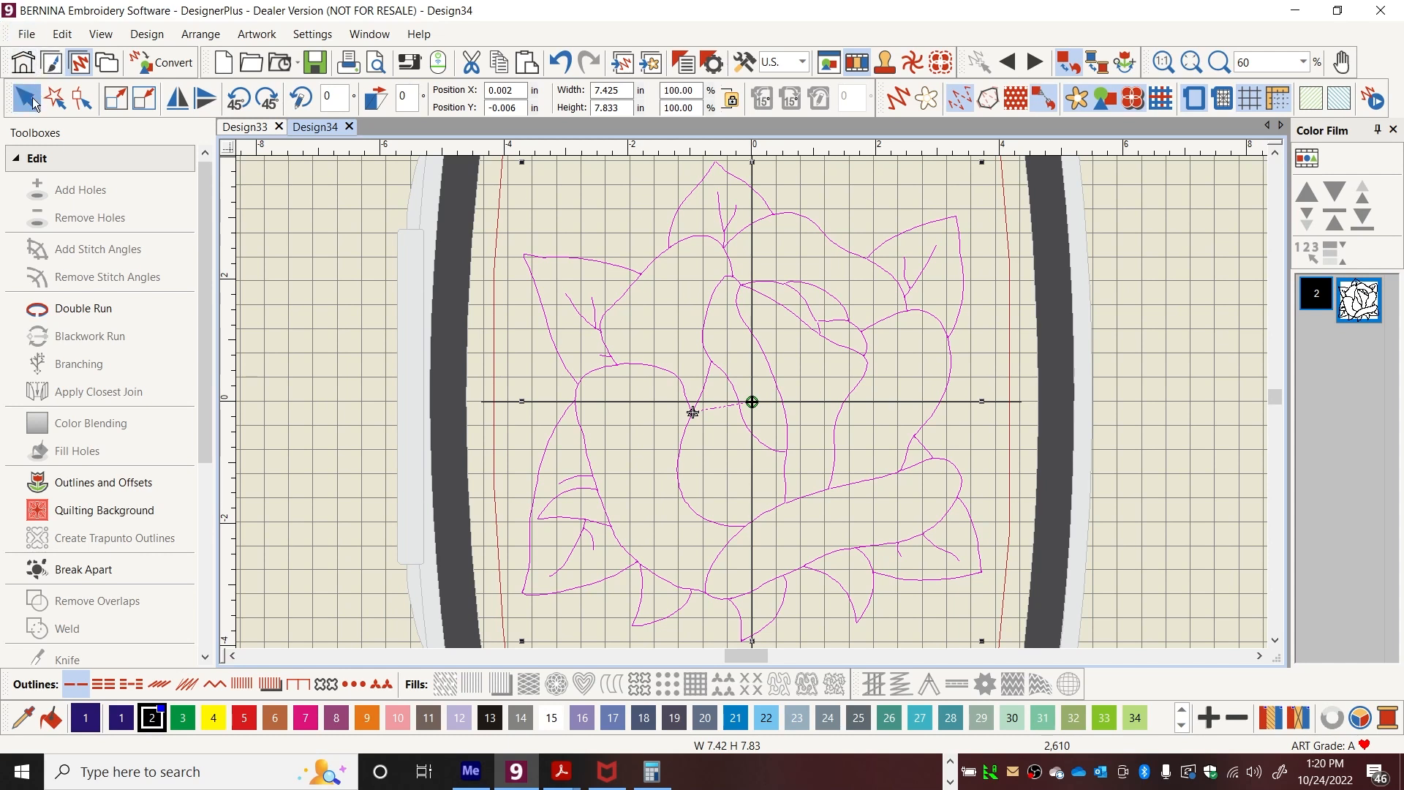
Change the whole rose outline to the stemstitch outline type and copy it.
{"action": "left_click", "coordinate": [186, 688]}
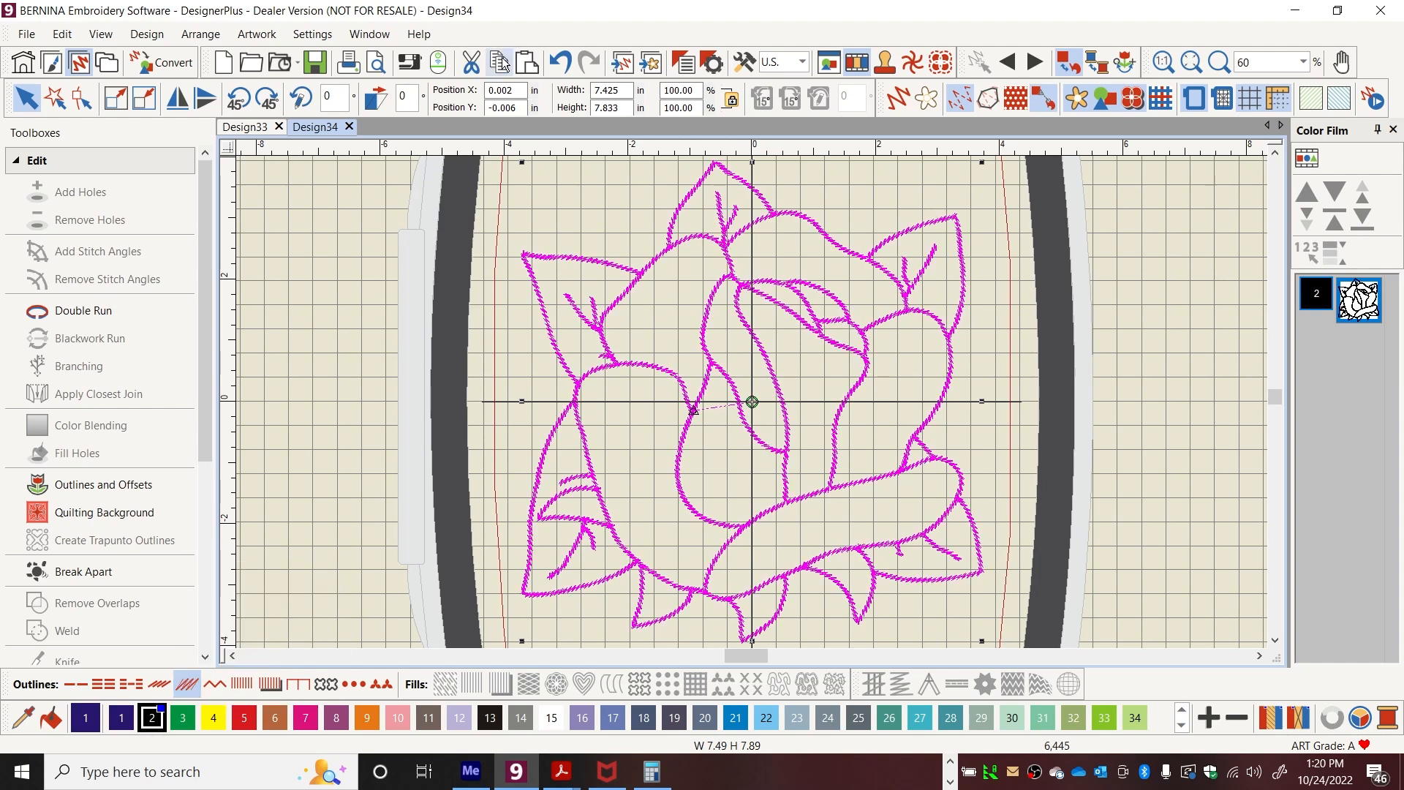
Replace the color 60 outline in Design33 with the copied stemstitch outline.
{"action": "left_click", "coordinate": [243, 128]}
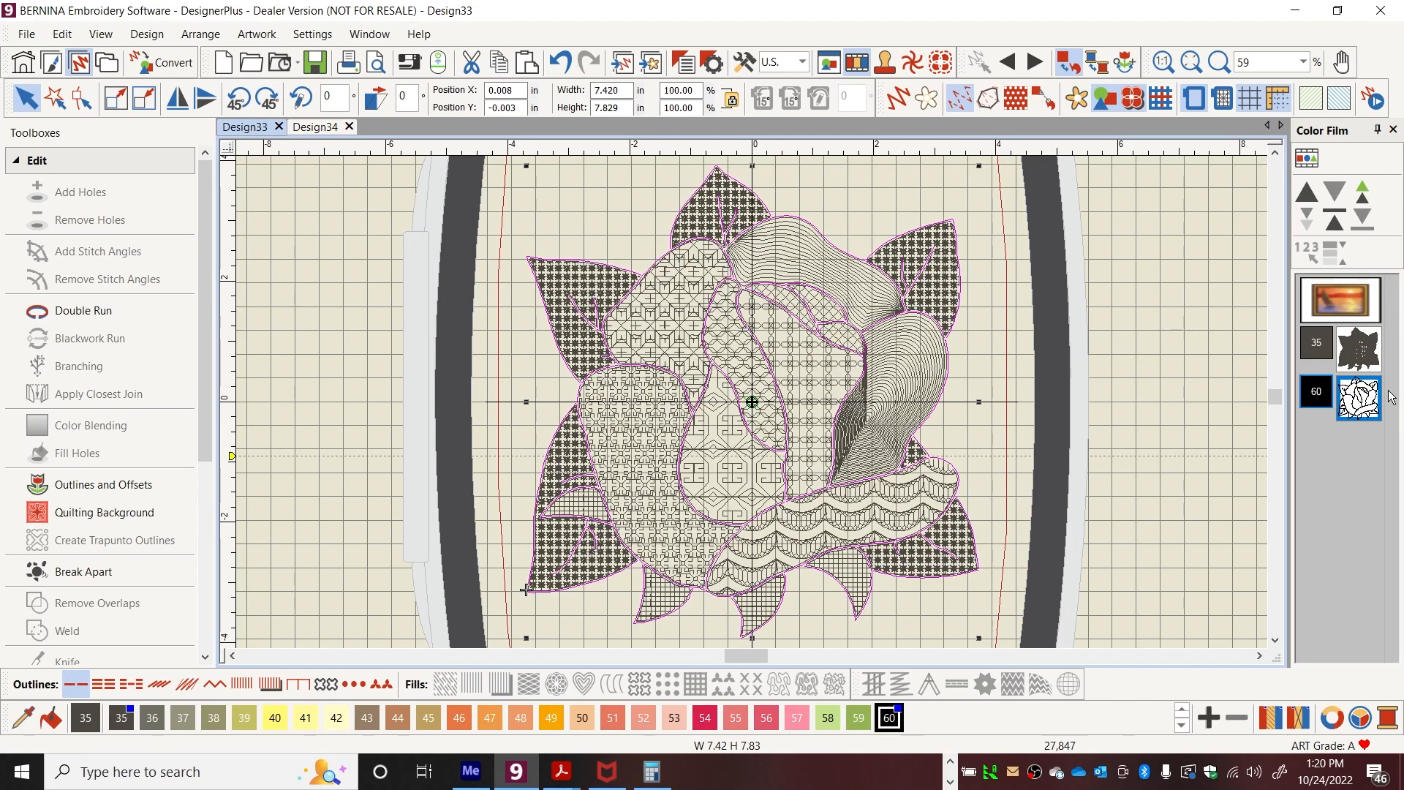
{"action": "left_click", "coordinate": [1346, 455]}
{"action": "left_click", "coordinate": [1360, 399]}
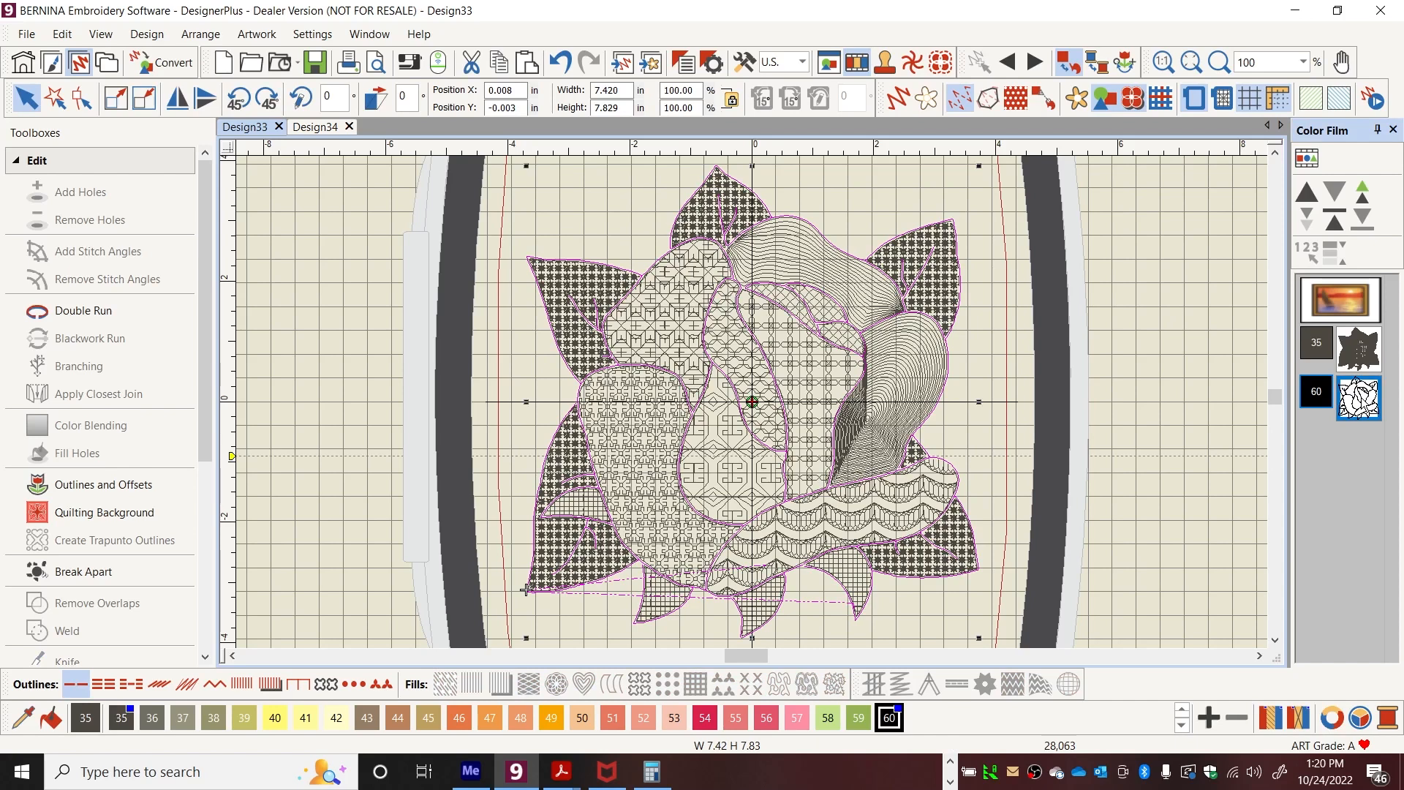
{"action": "key", "text": "Delete"}
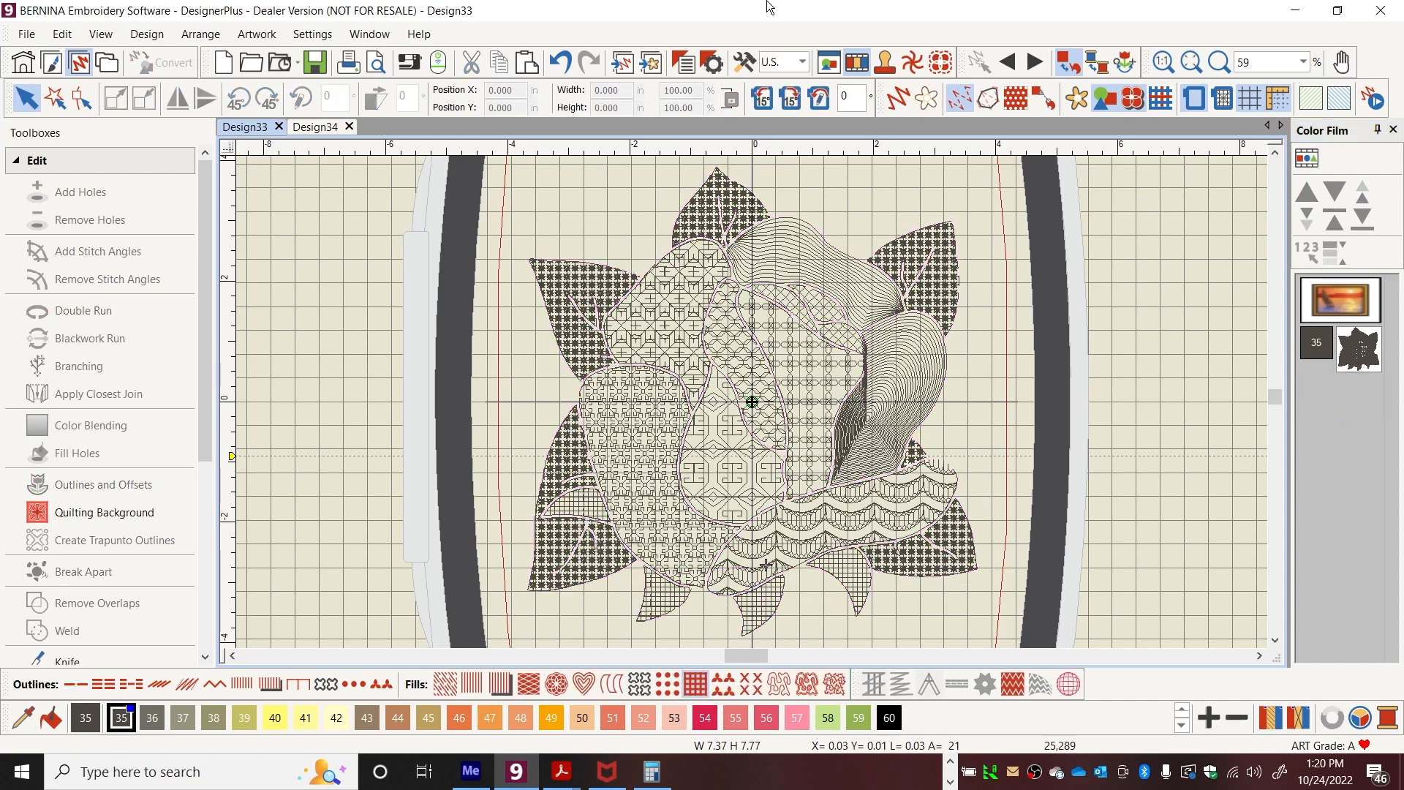
{"action": "left_click", "coordinate": [527, 63]}
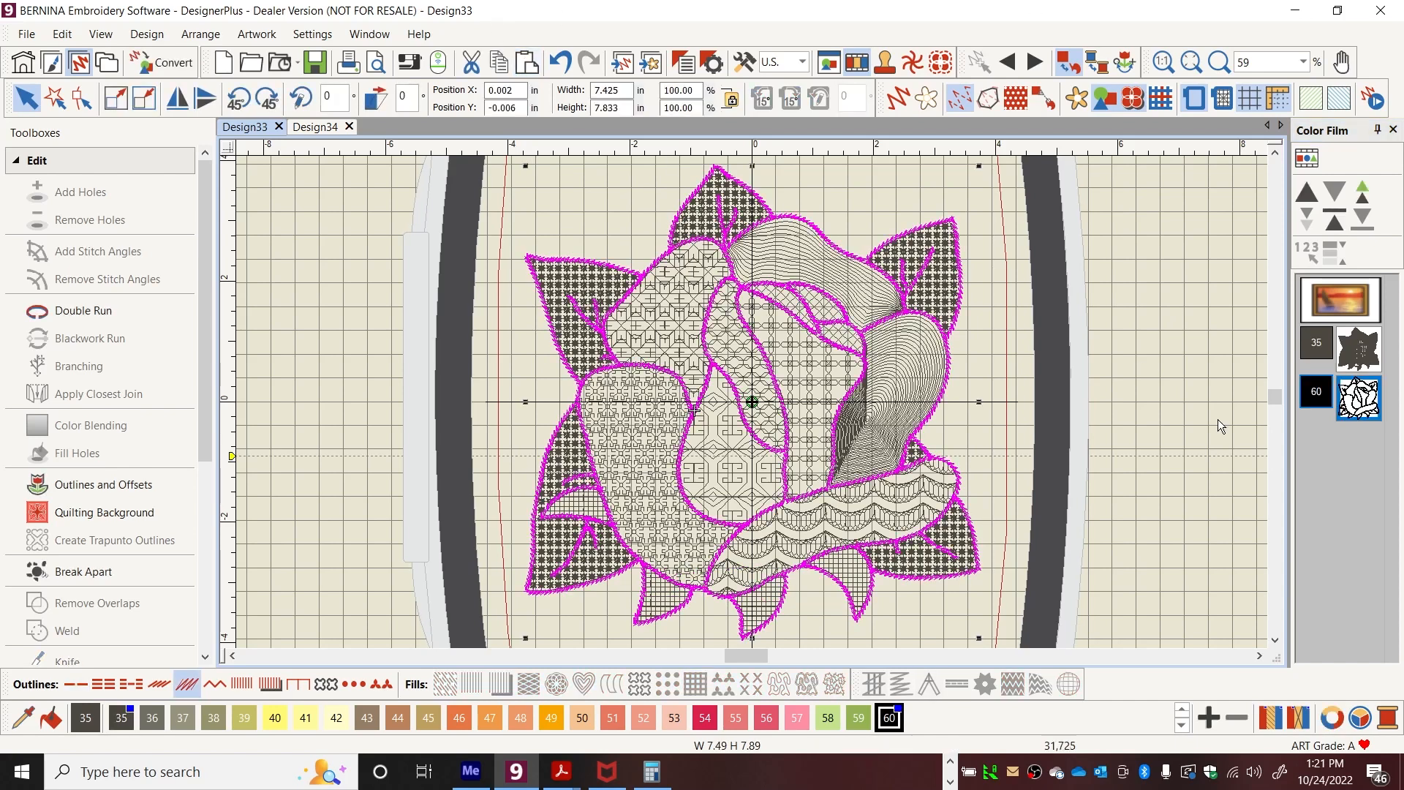
{"action": "left_click", "coordinate": [1131, 441]}
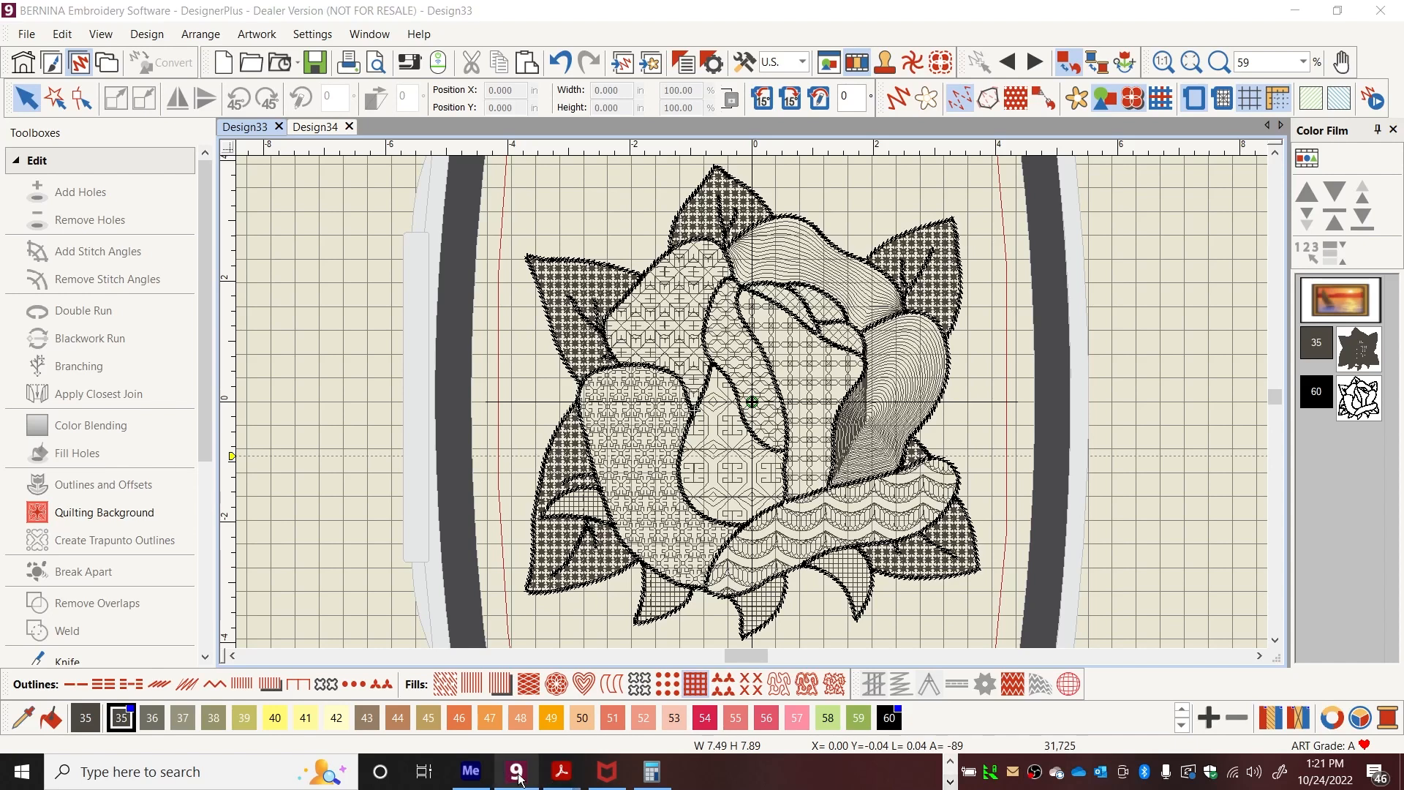
{"action": "left_click", "coordinate": [949, 761]}
{"action": "left_click", "coordinate": [539, 774]}
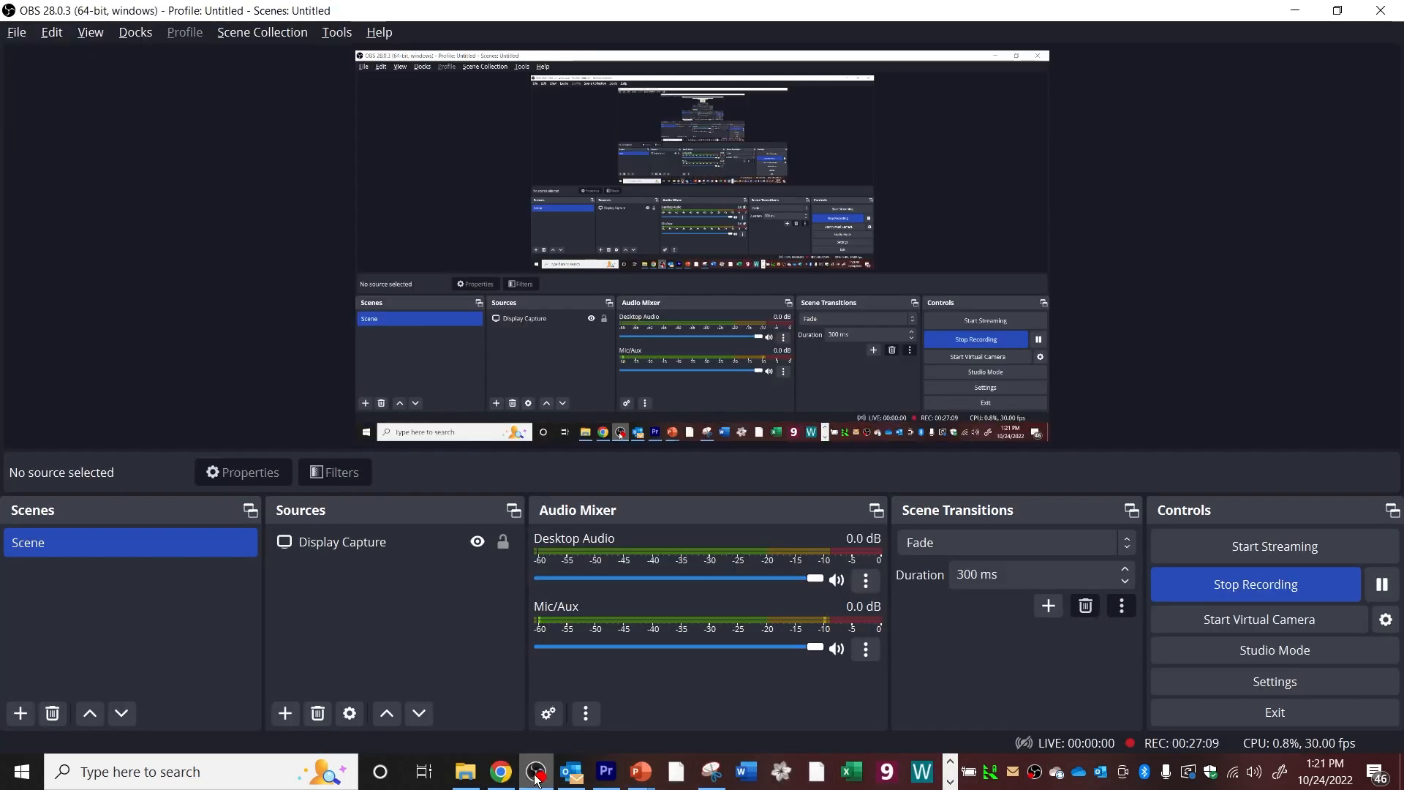